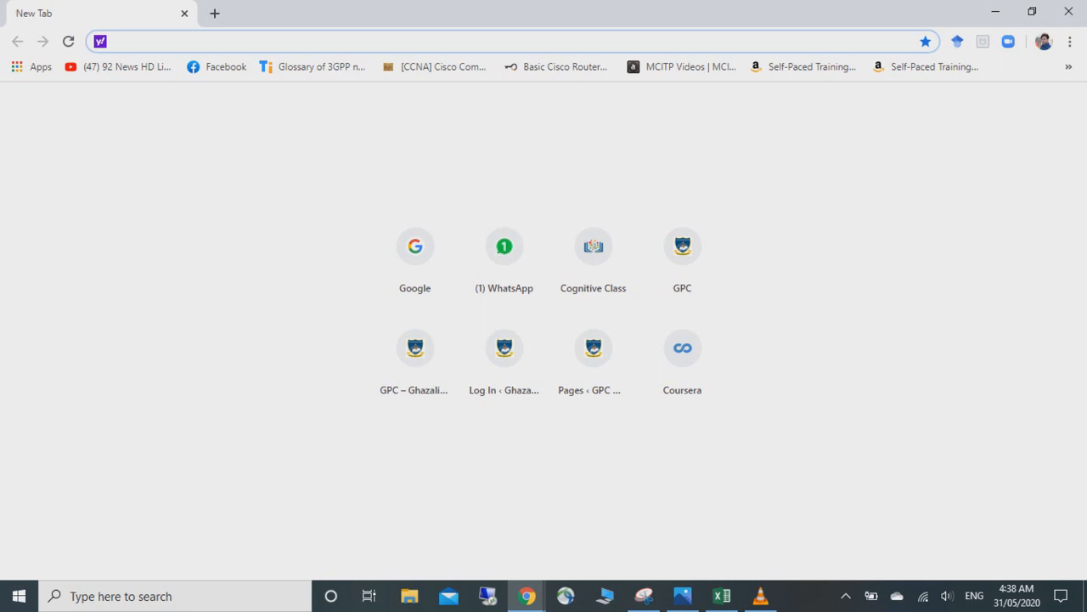
- Go to the college LMS at gpc.edu.pk/lms in Chrome
type(".pk")
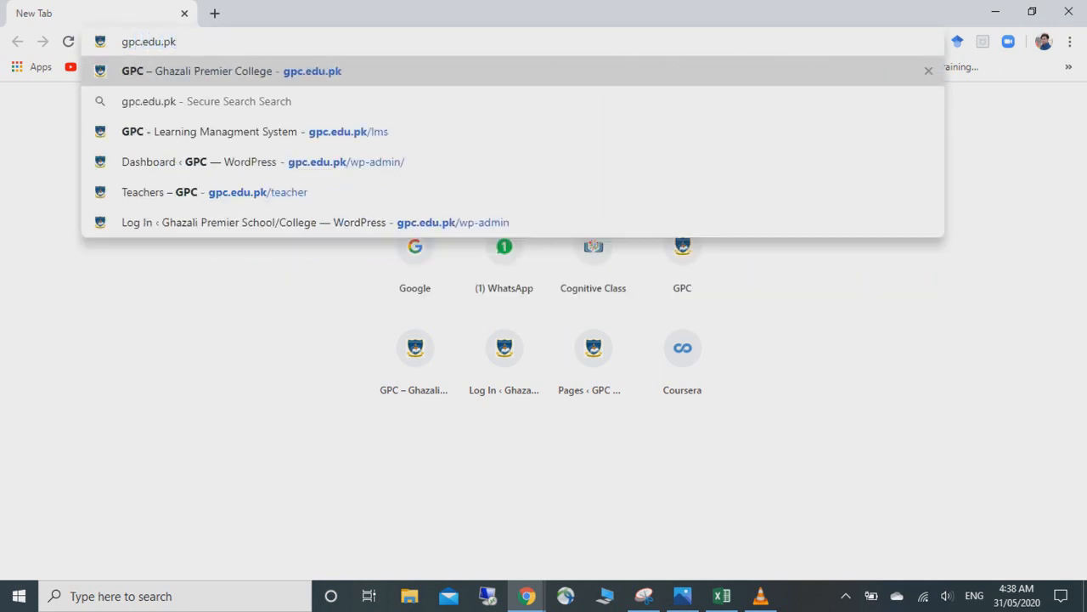
type("/lms")
key("Return")
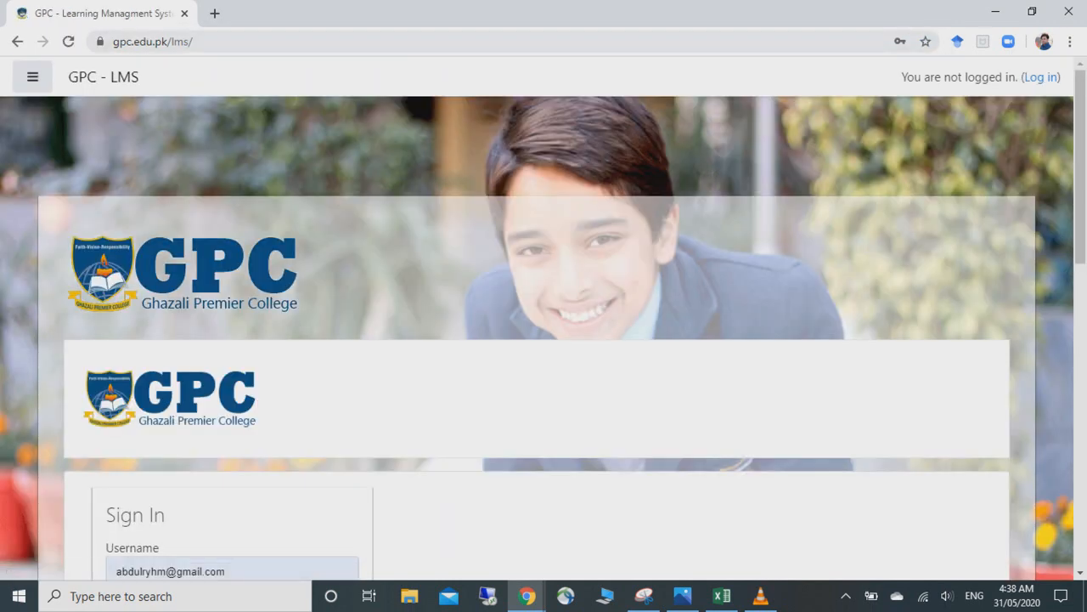
left_click_drag(1081, 170, 1080, 240)
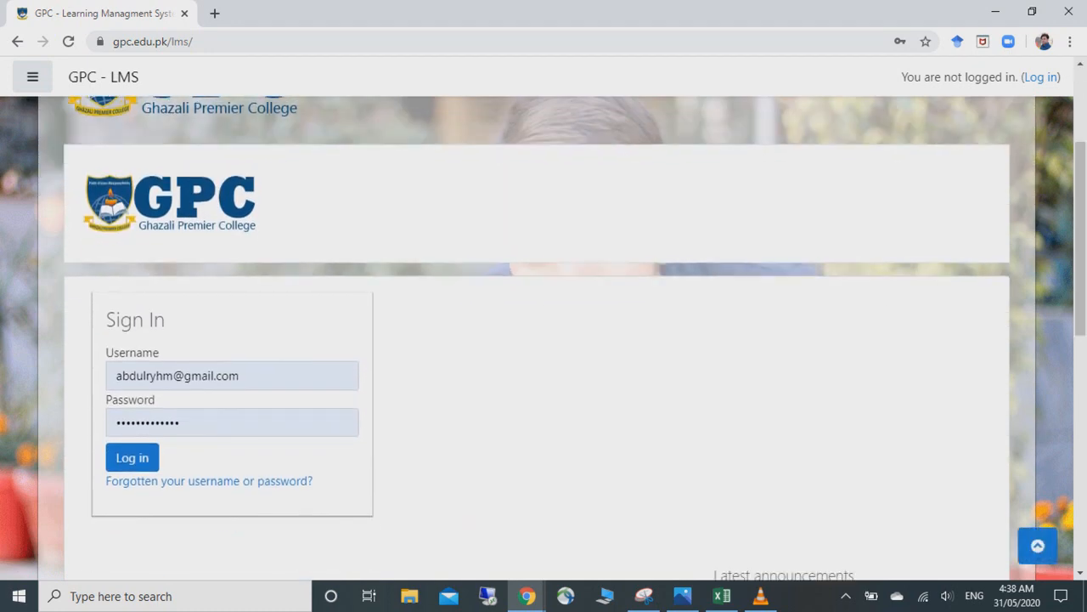
- Replace the saved username with the teacher username and log in with the account password
left_click(255, 376)
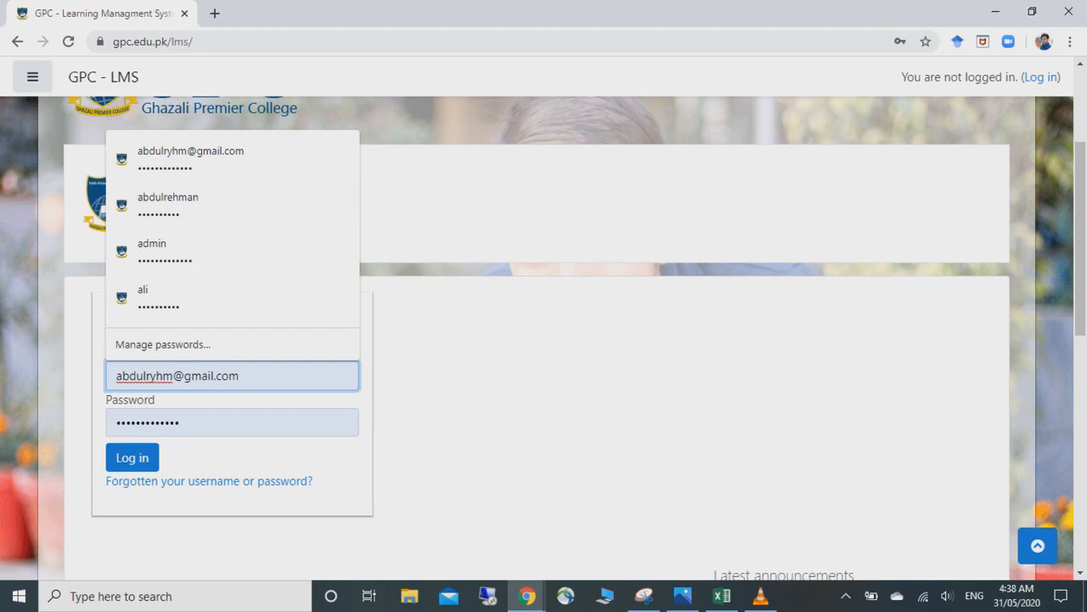
key("BackSpace")
key("BackSpace")
key("BackSpace")
key("BackSpace")
key("BackSpace")
key("BackSpace")
key("BackSpace")
key("BackSpace")
key("BackSpace")
key("BackSpace")
key("BackSpace")
key("BackSpace")
key("BackSpace")
key("BackSpace")
key("BackSpace")
key("BackSpace")
key("BackSpace")
key("BackSpace")
key("BackSpace")
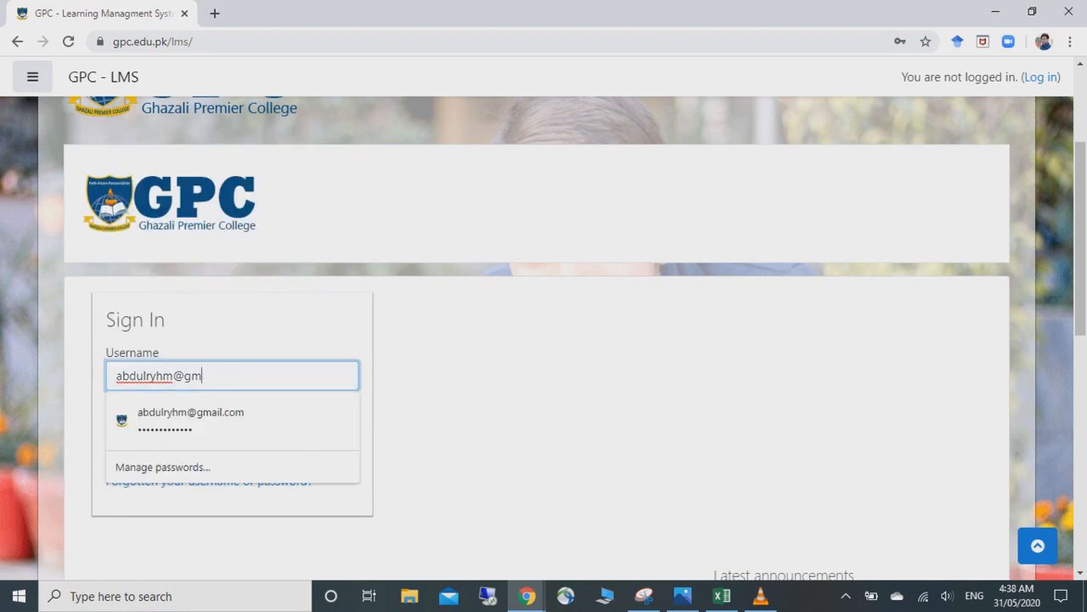
key("Return")
type("ryhm999")
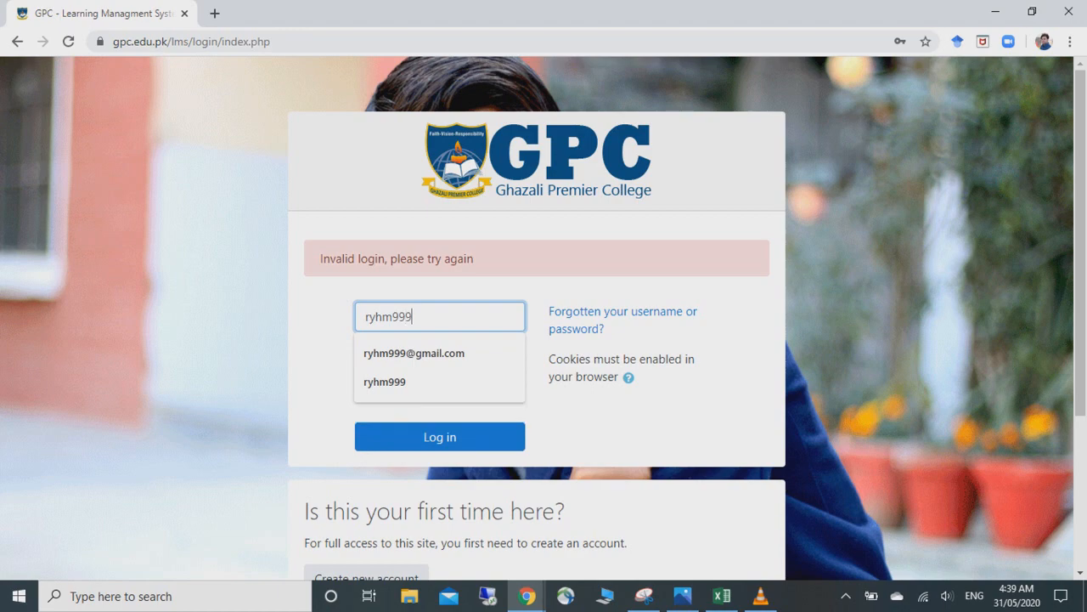
key("Tab")
type("•••••")
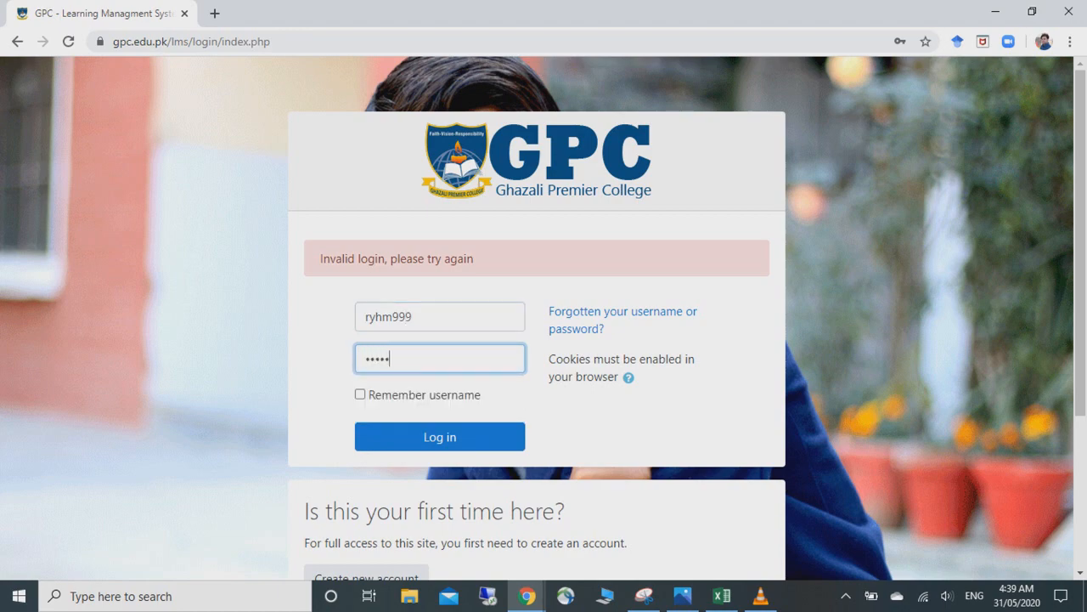
type("•••••")
key("Return")
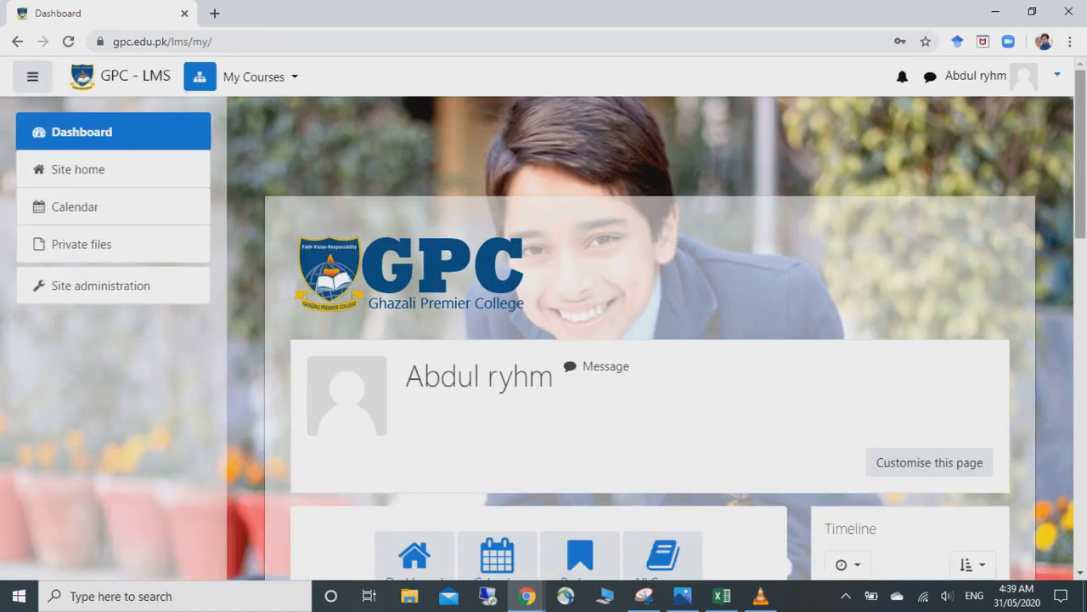
- Try Create a Course from the dashboard, which errors because no course categories exist
scroll(544, 340, "down", 2)
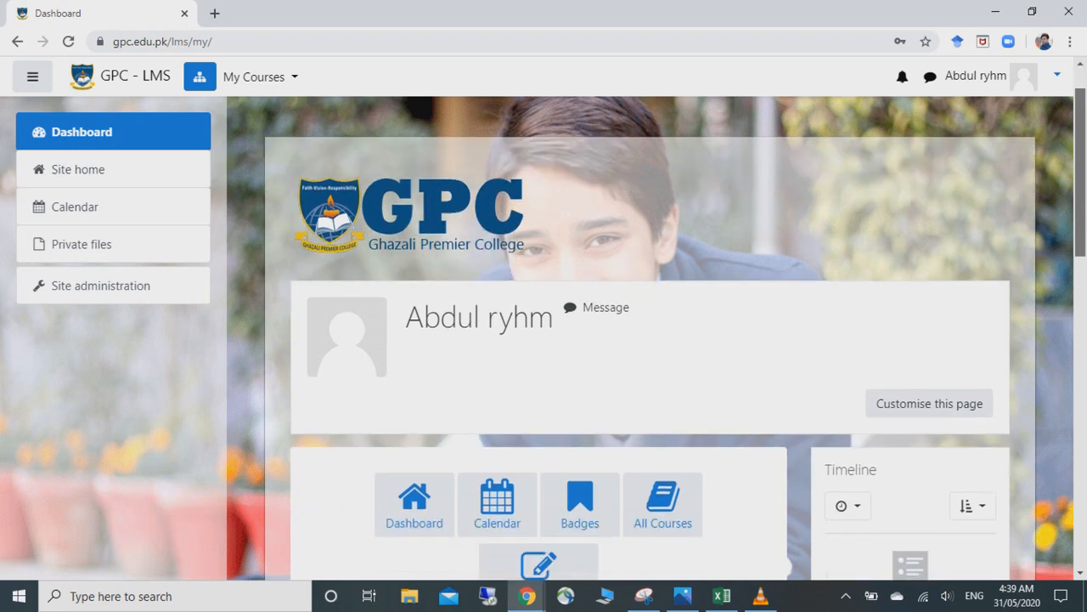
scroll(544, 340, "down", 2)
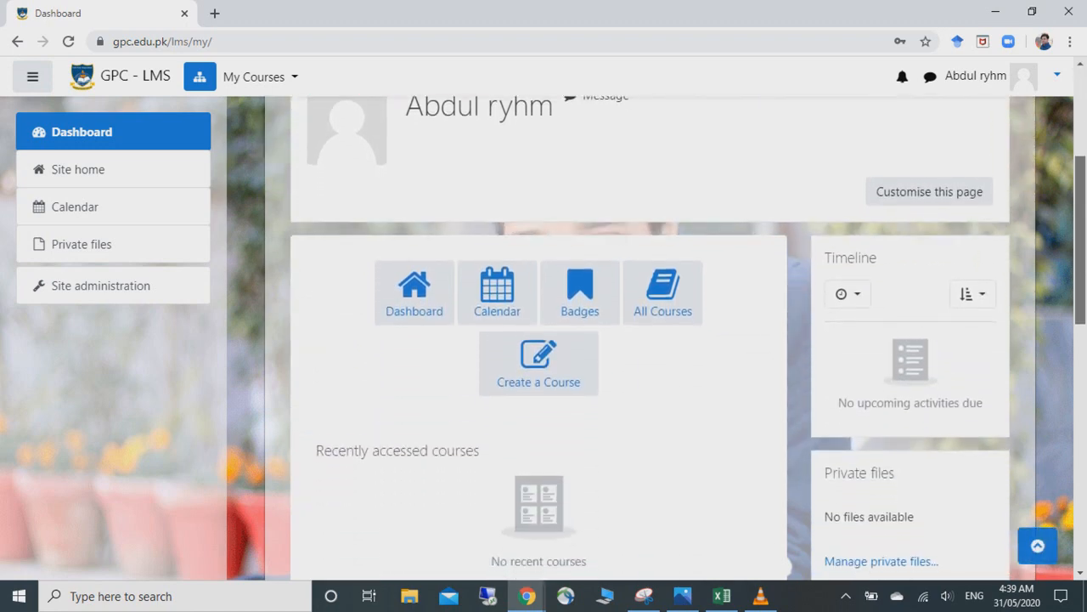
scroll(544, 340, "down", 2)
mouse_move(1081, 280)
left_mouse_down()
mouse_move(1081, 295)
mouse_move(1080, 273)
left_mouse_up()
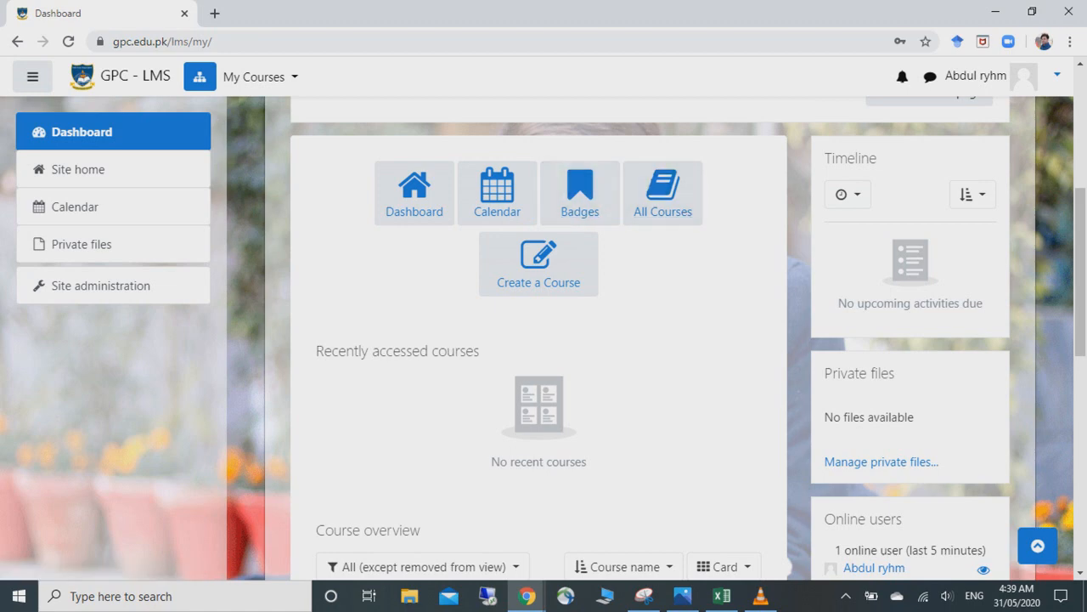
scroll(650, 340, "up", 2)
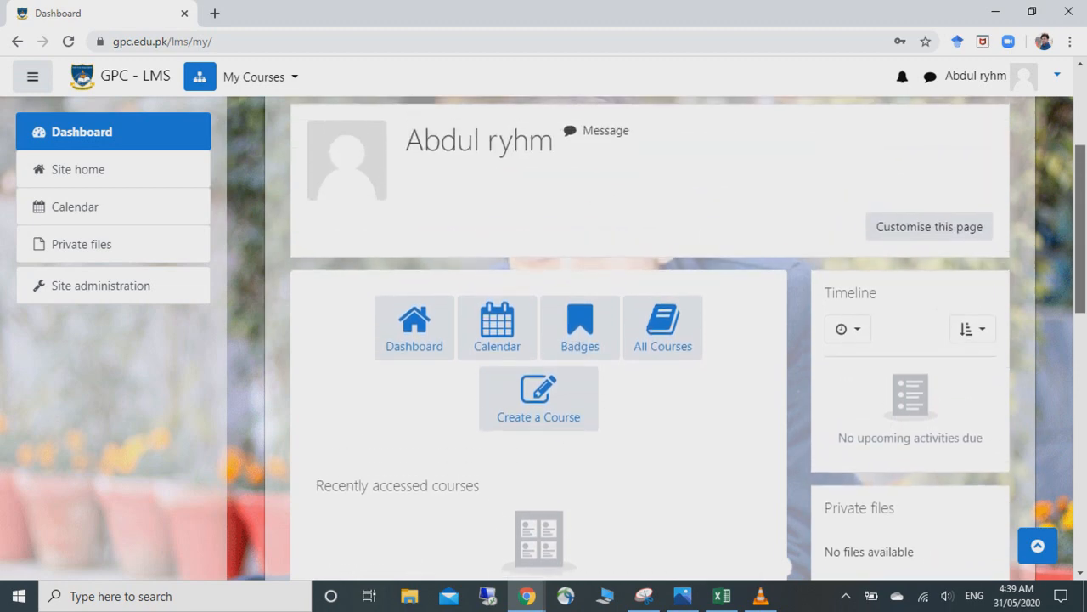
scroll(650, 340, "down", 1)
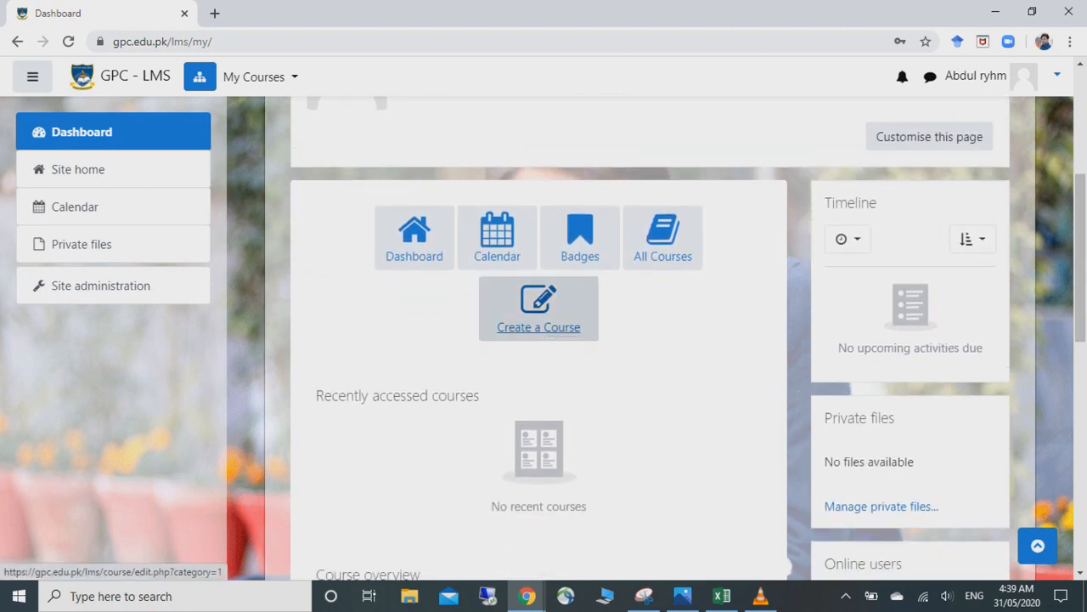
left_click(539, 314)
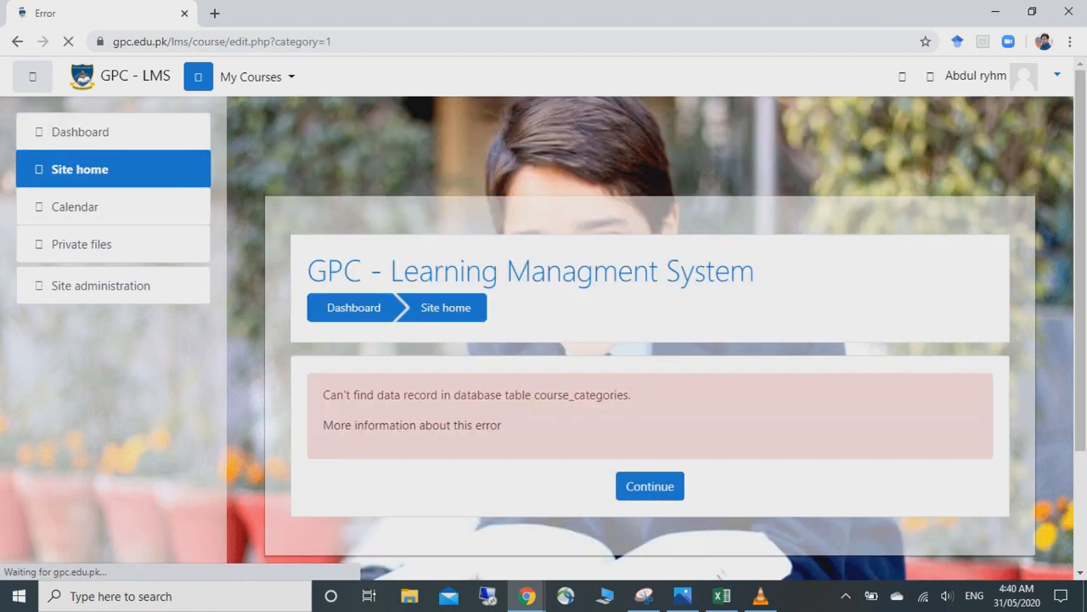
- Via Site administration > Manage courses and categories, create a new course in the 8th category
left_click(100, 286)
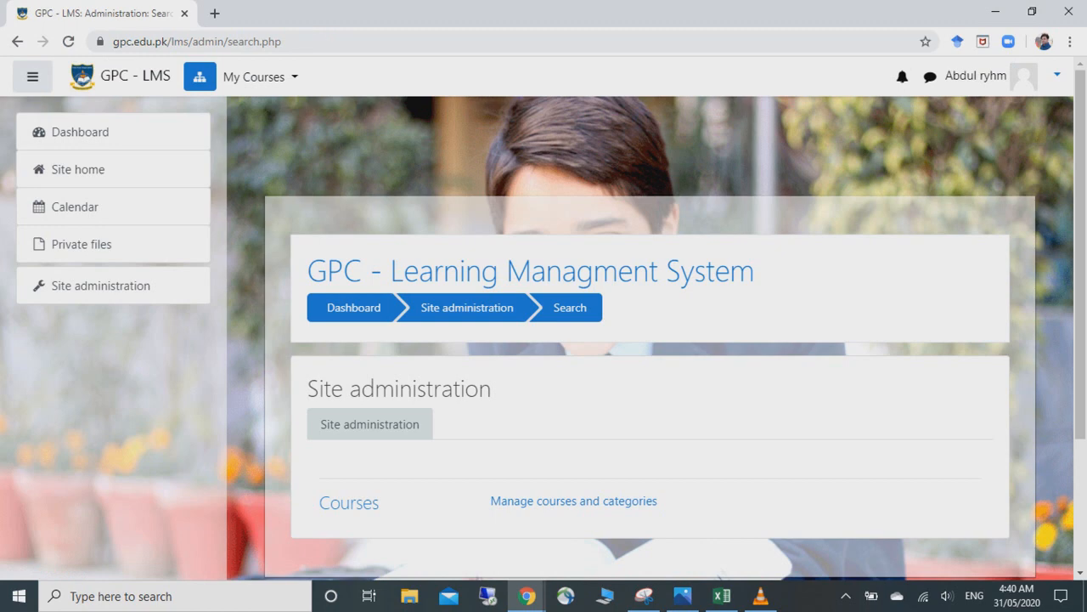
scroll(656, 340, "down", 1)
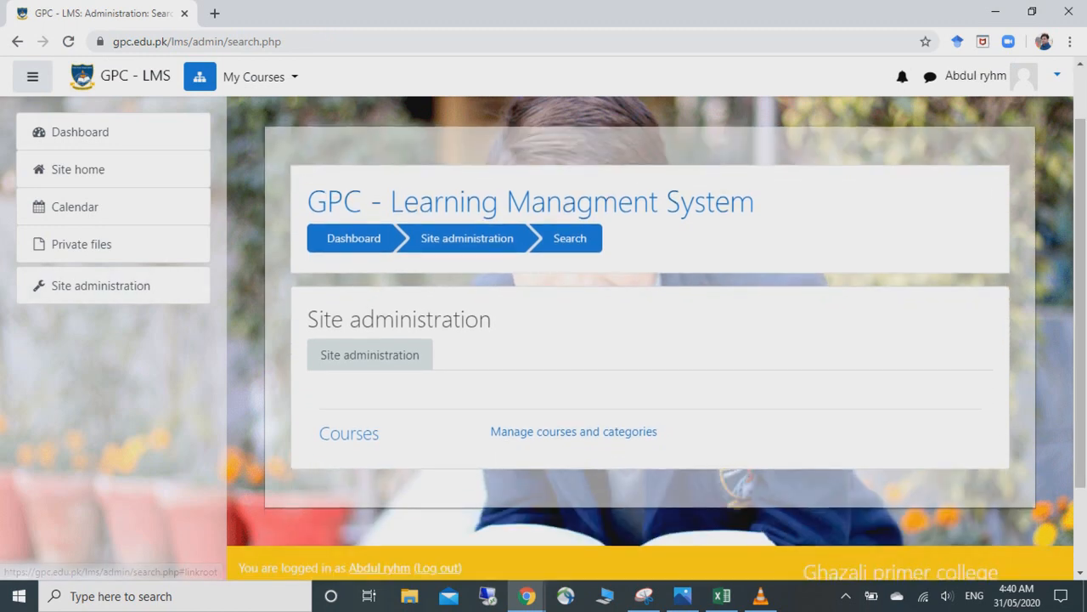
left_click(574, 432)
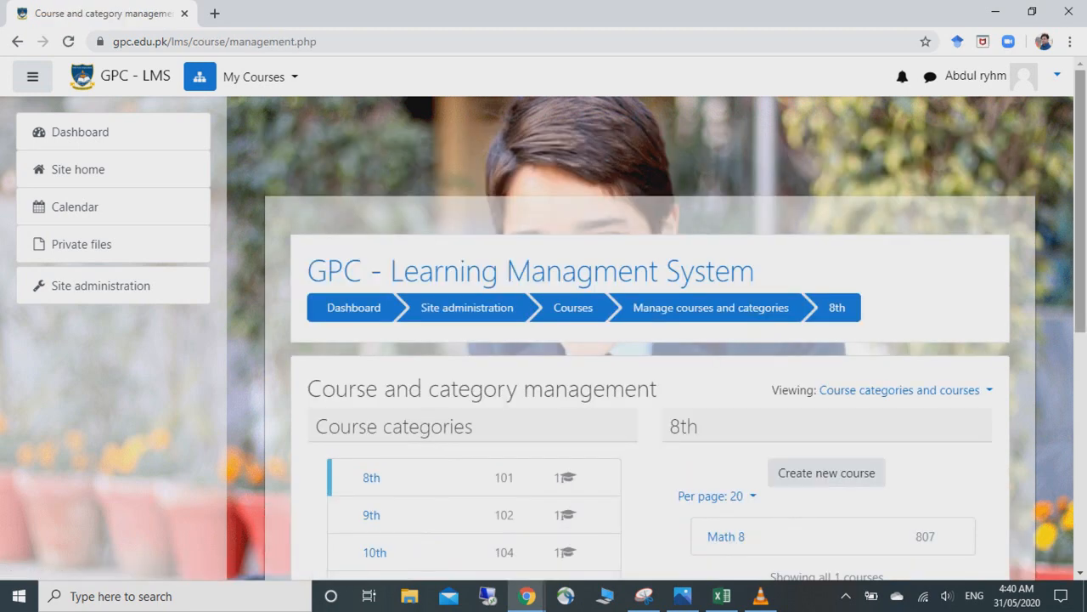
scroll(827, 323, "down", 2)
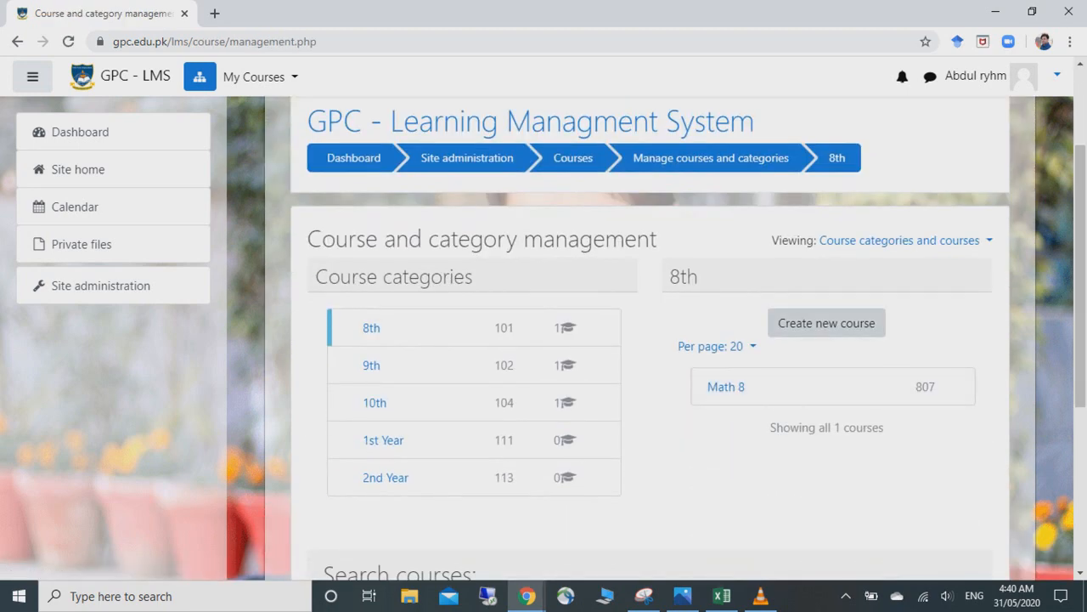
left_click(826, 323)
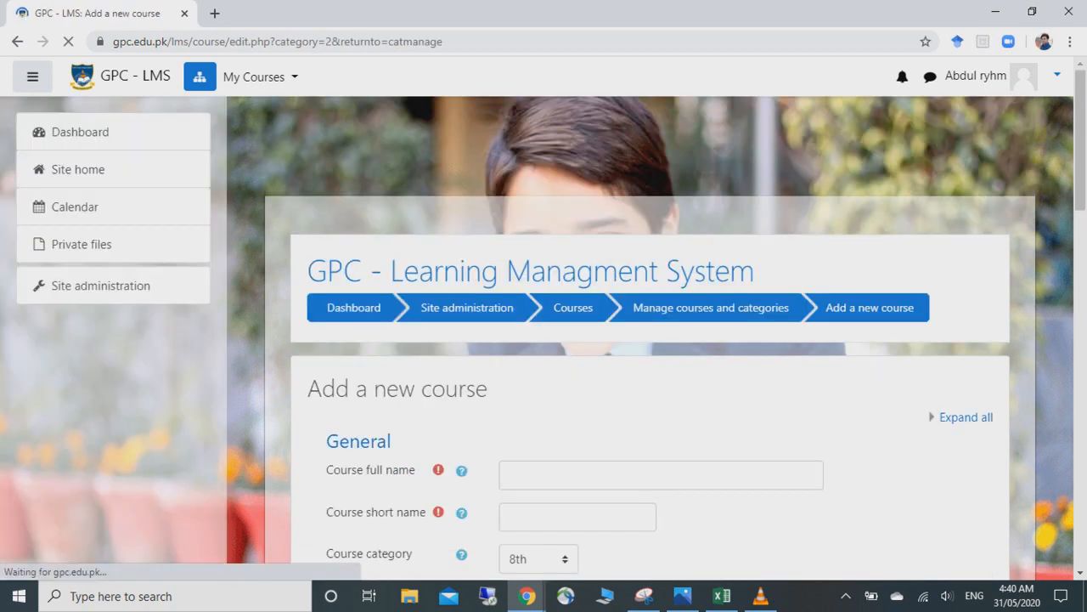
- Focus the Course full name field, then bring the Ne course detail Excel workbook forward
scroll(650, 339, "down", 3)
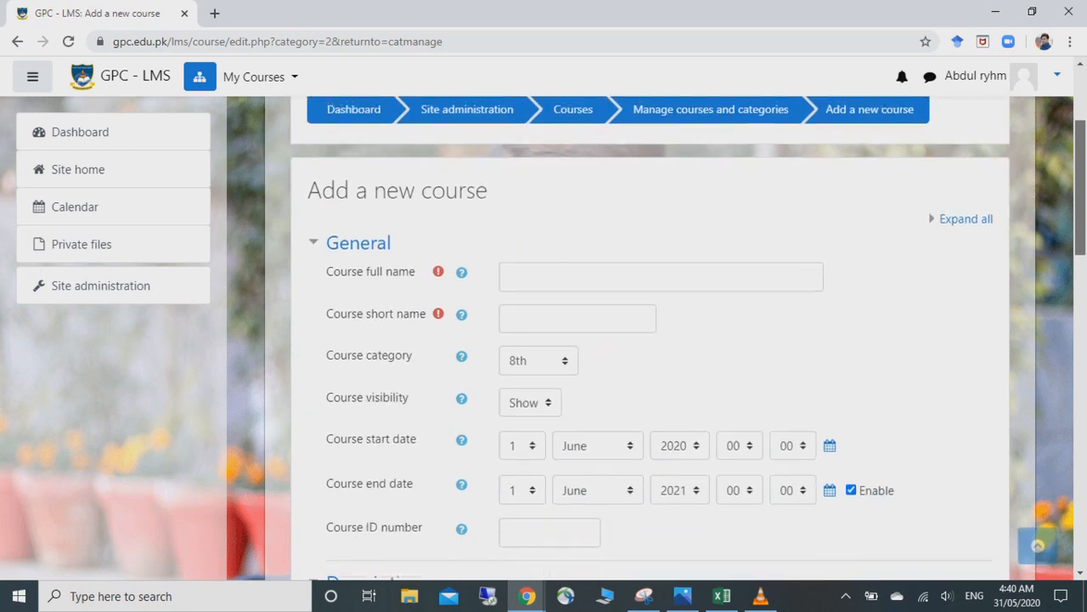
left_click_drag(1081, 191, 1081, 190)
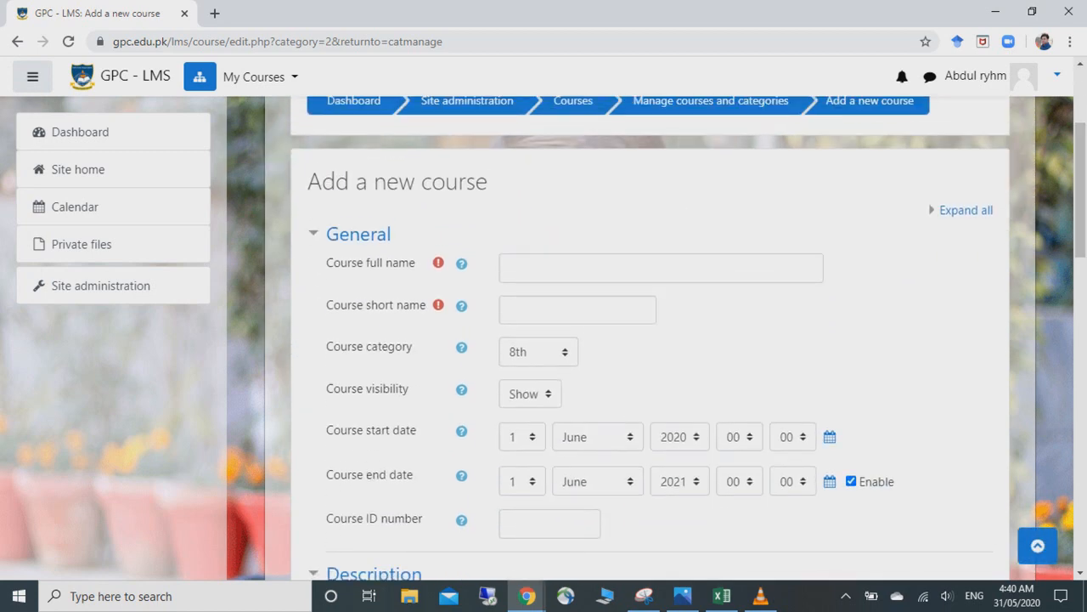
left_click(661, 268)
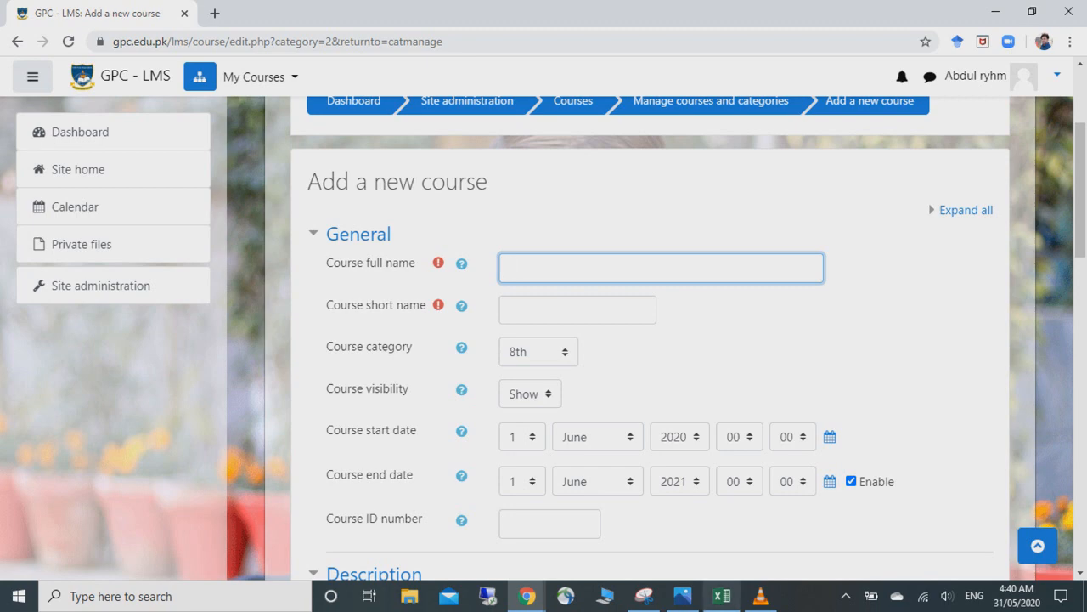
left_click(722, 596)
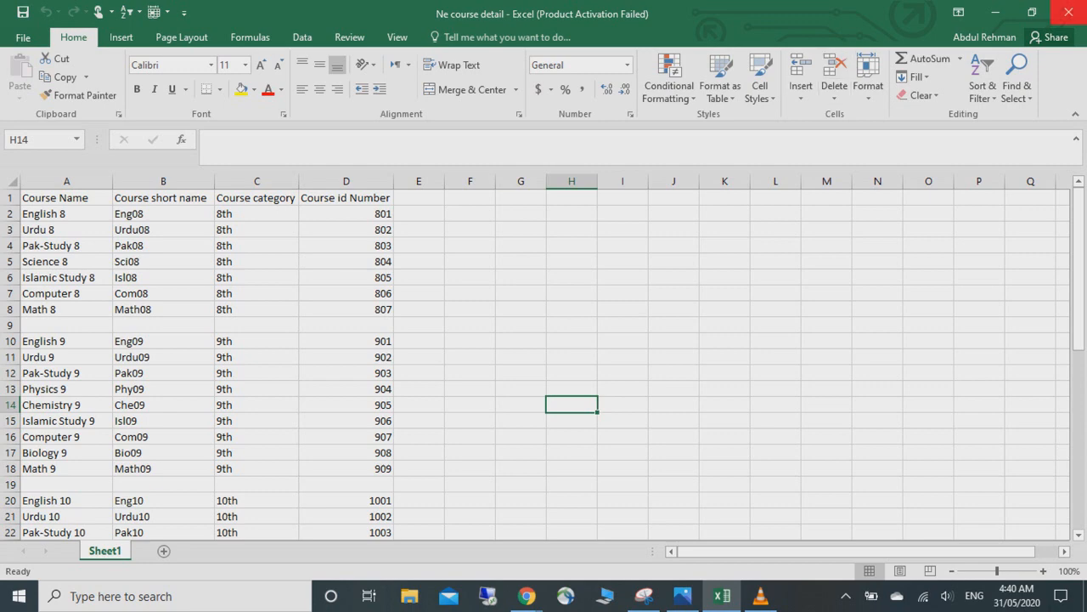
- Minimize Excel after checking the Urdu 8 row to return to the course form
left_click(996, 13)
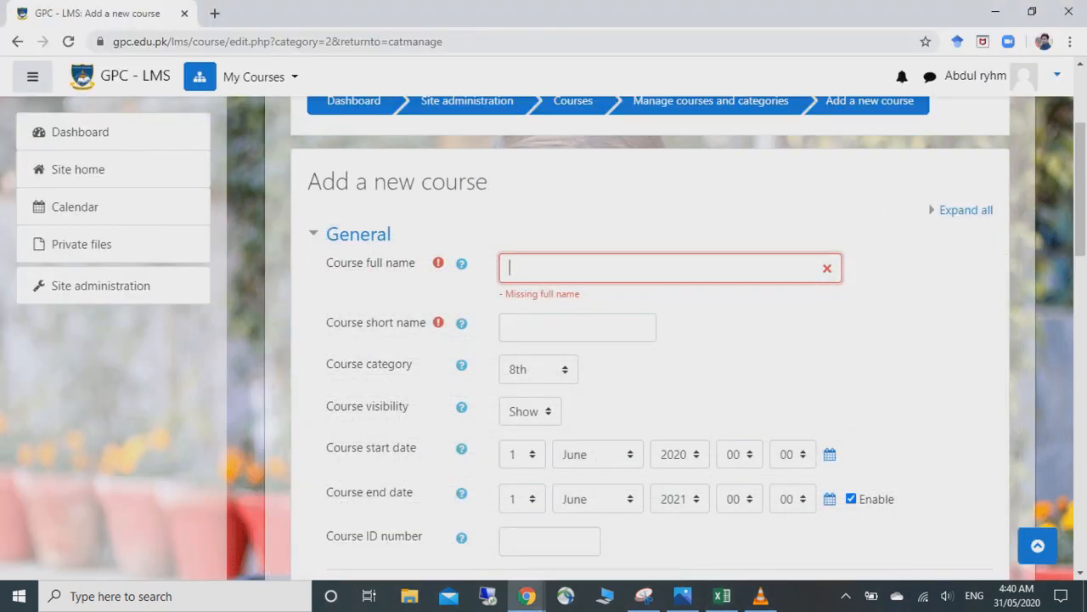
- Enter course full name 'Urdu 8' and short name 'urdu08'
type("Urdu 8")
key("Tab")
type("ur")
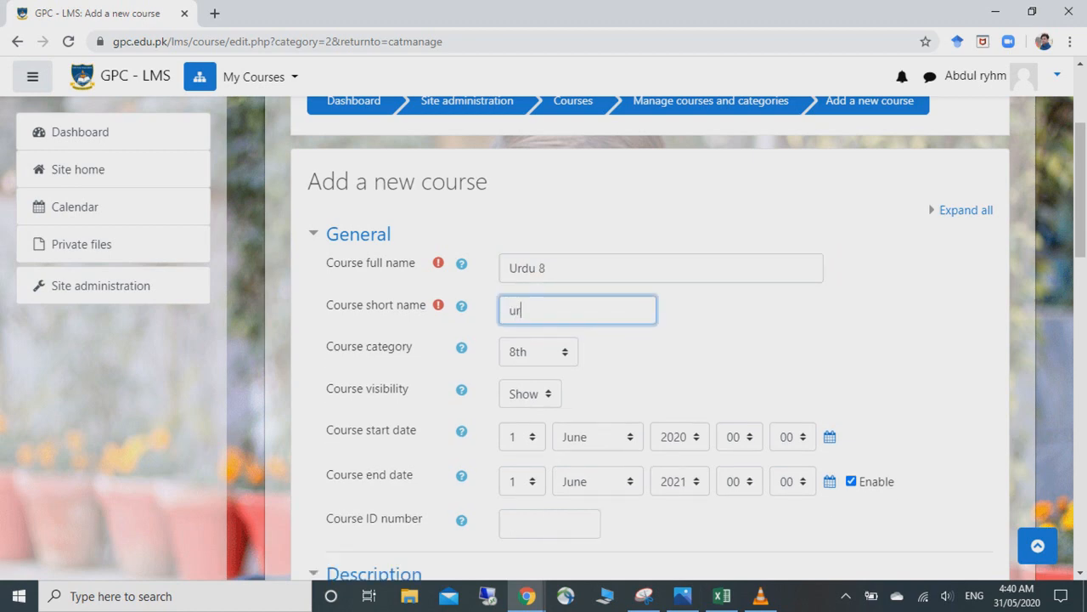
type("du08")
- Set the start day to 15 and the end date to 30 November 2020
left_click(521, 437)
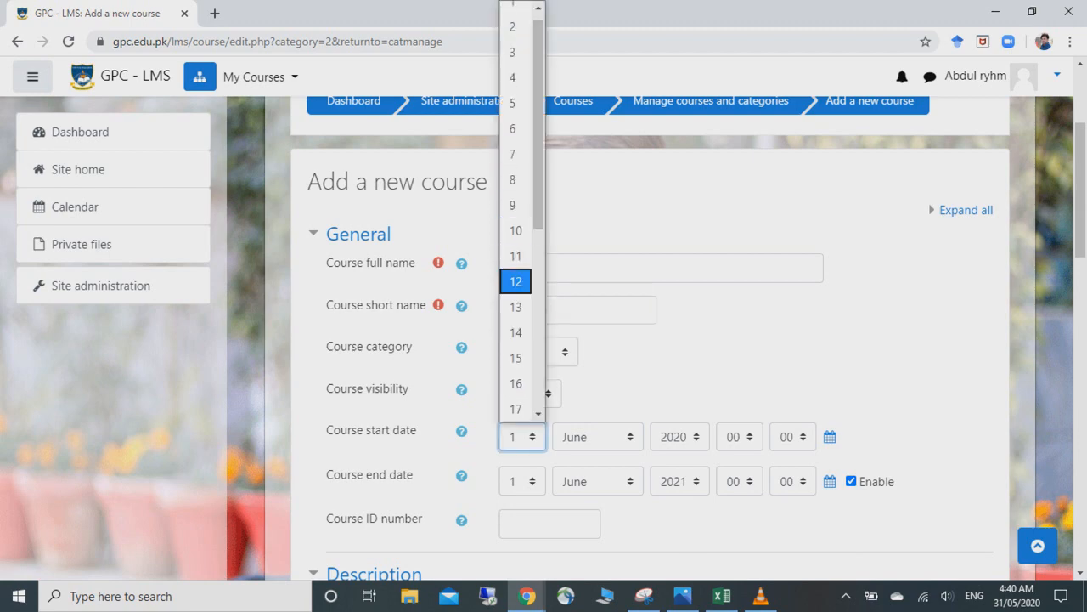
left_click(517, 357)
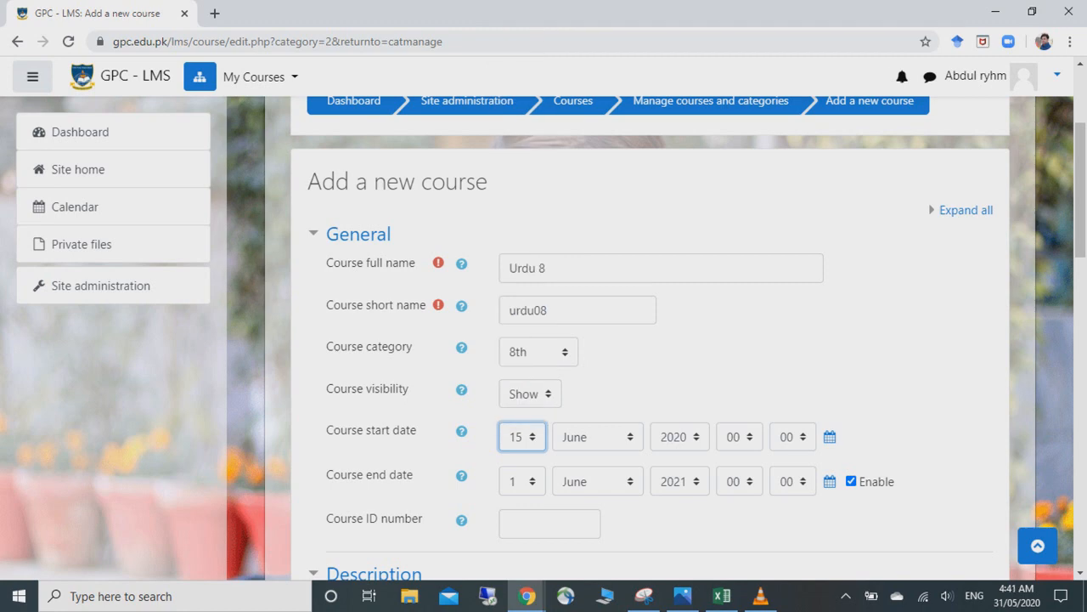
left_click(522, 481)
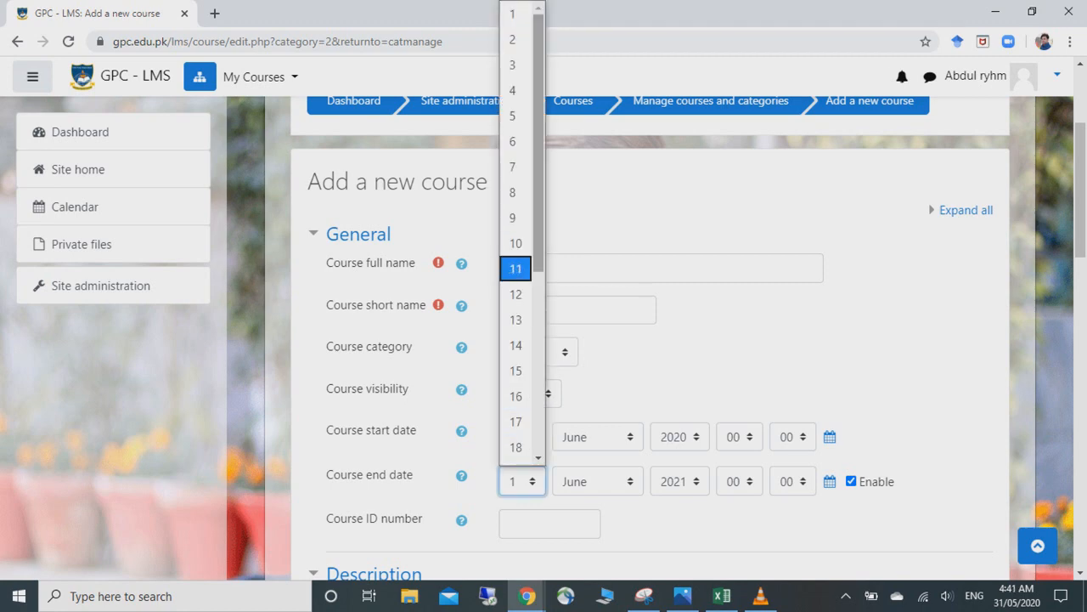
scroll(516, 269, "down", 4)
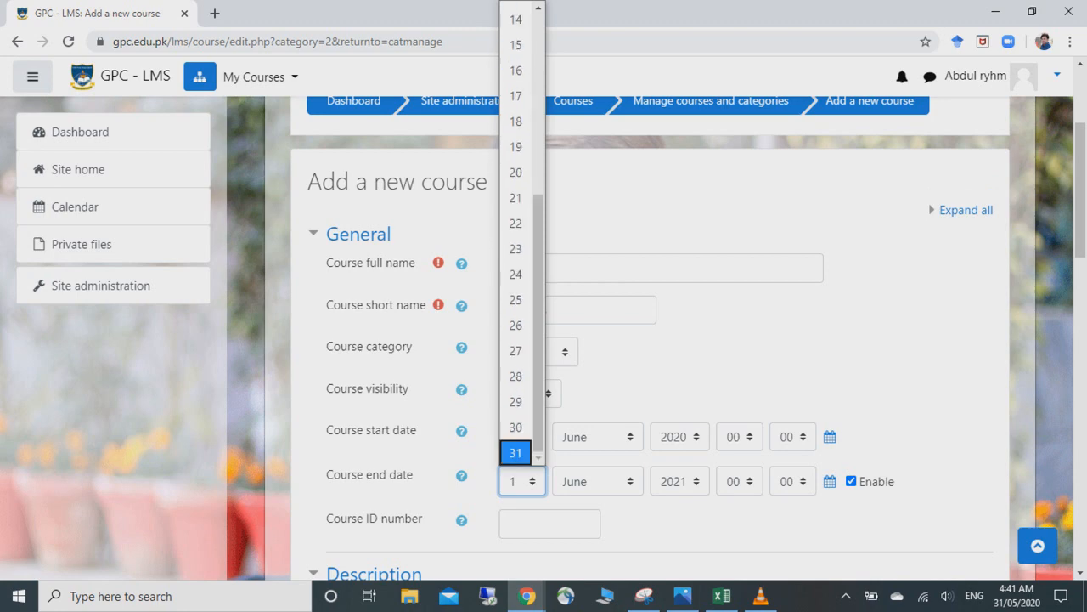
left_click(515, 428)
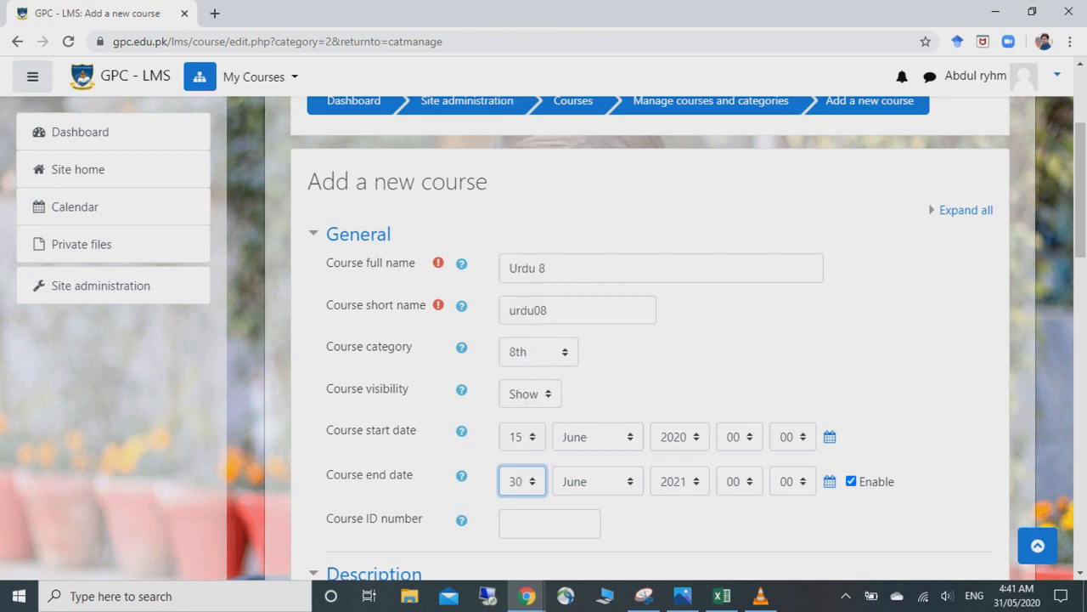
left_click(598, 481)
left_click(594, 428)
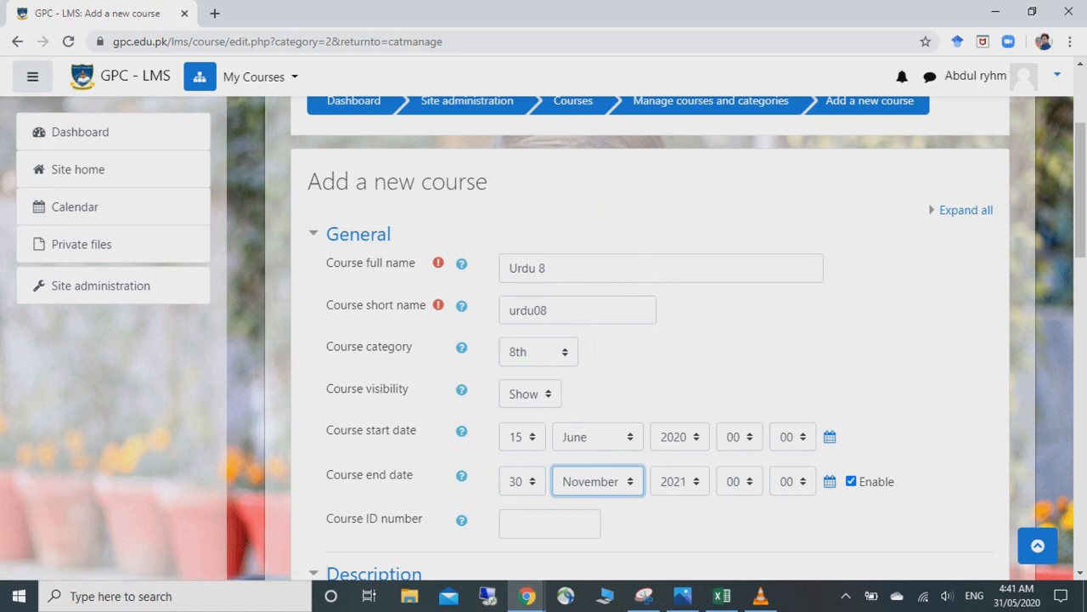
left_click(680, 481)
left_click(675, 425)
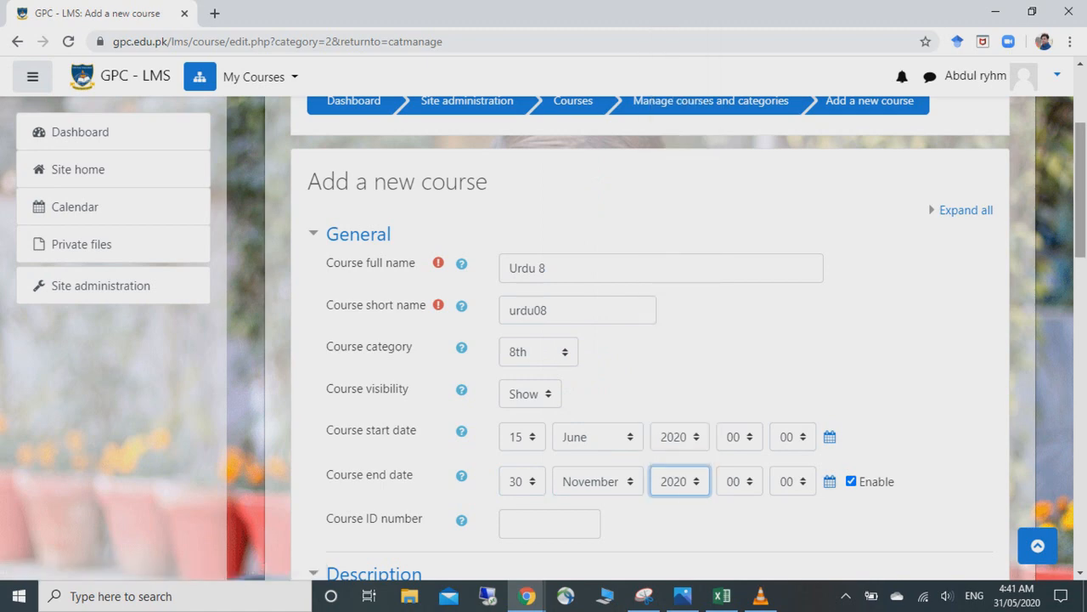
scroll(650, 340, "down", 3)
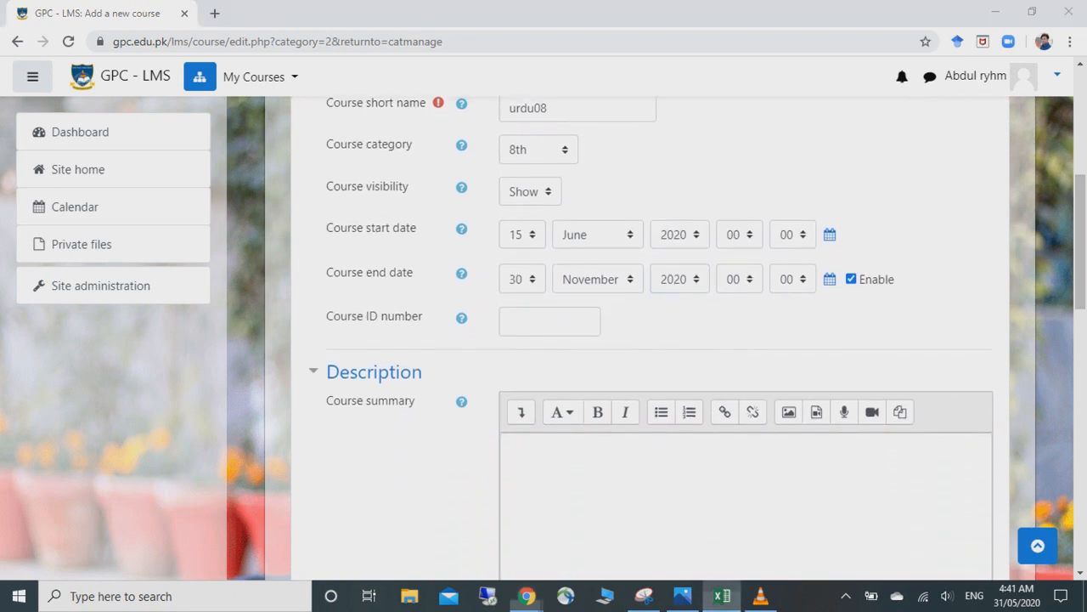
left_click(721, 595)
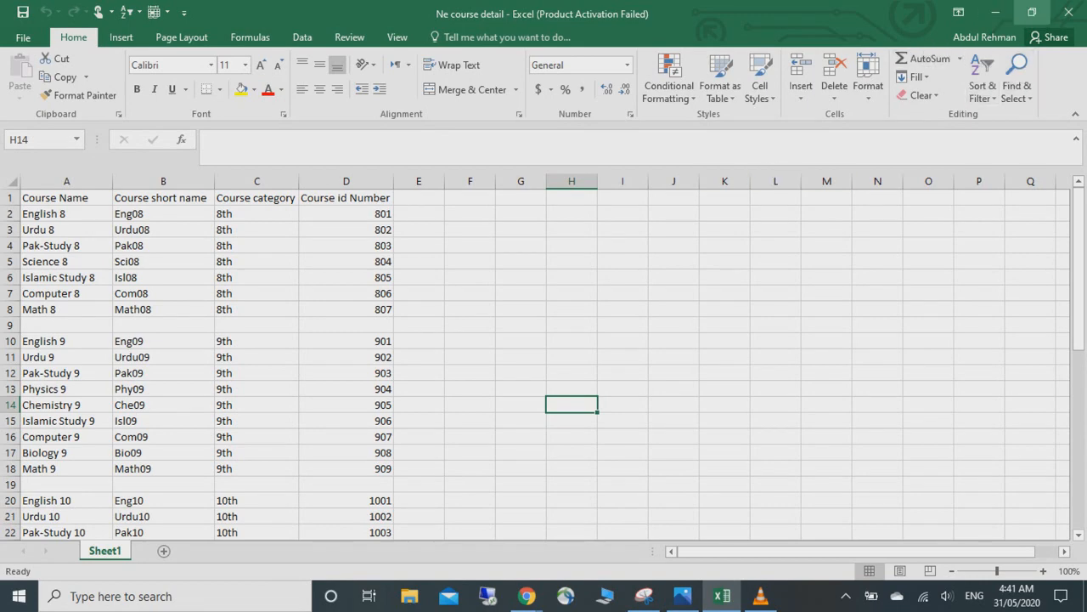
left_click(995, 12)
- Enter 802 as the Course ID number and scroll down to the Course image section
left_click(549, 322)
type("802")
scroll(646, 340, "down", 3)
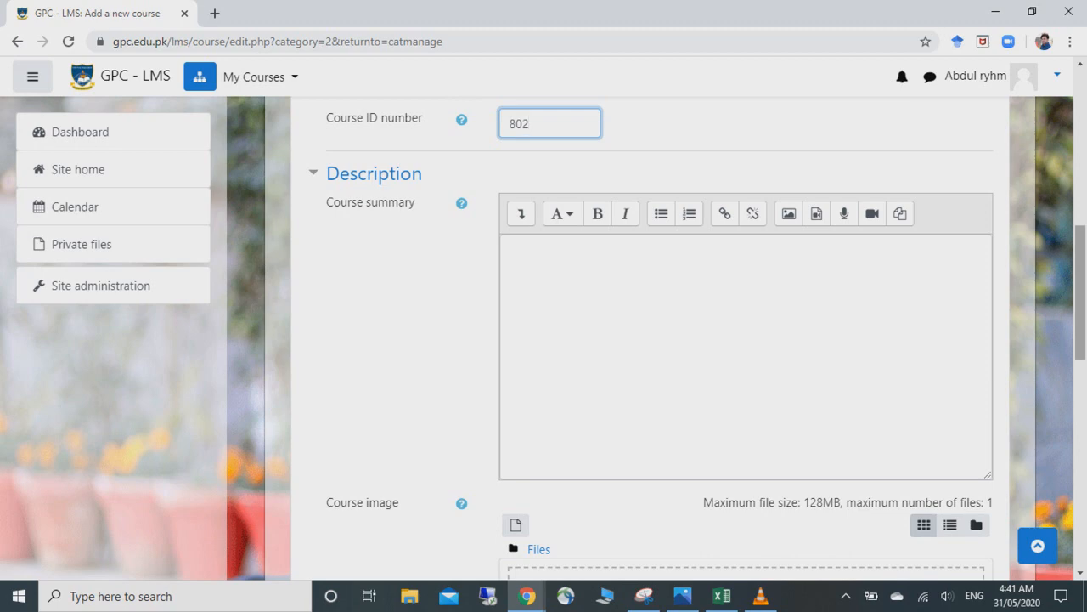
right_click(1080, 311)
left_click(1080, 299)
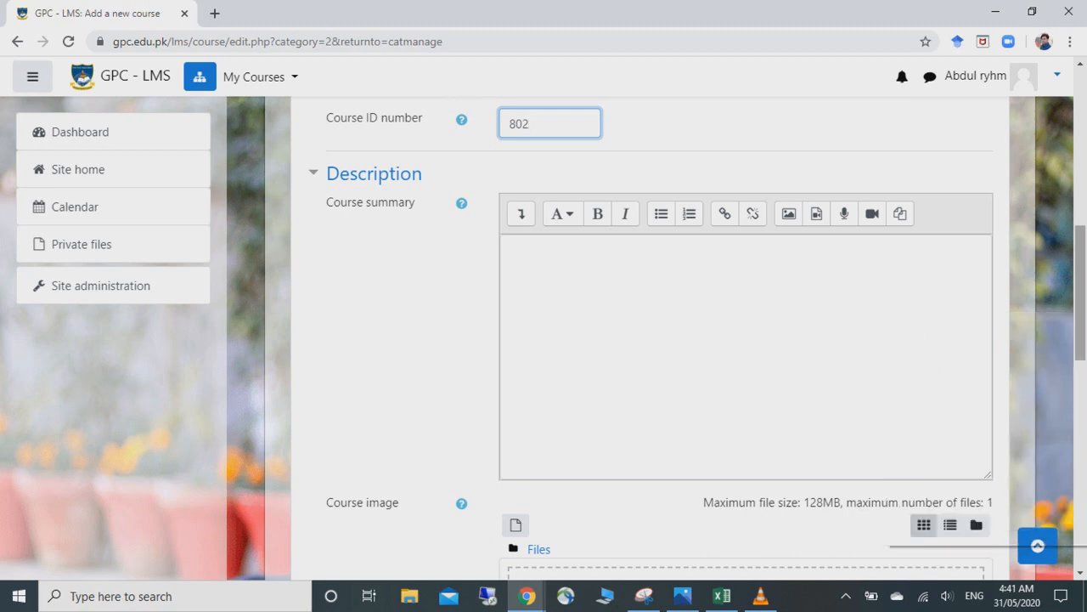
right_click(1080, 293)
left_click_drag(1079, 290, 1080, 353)
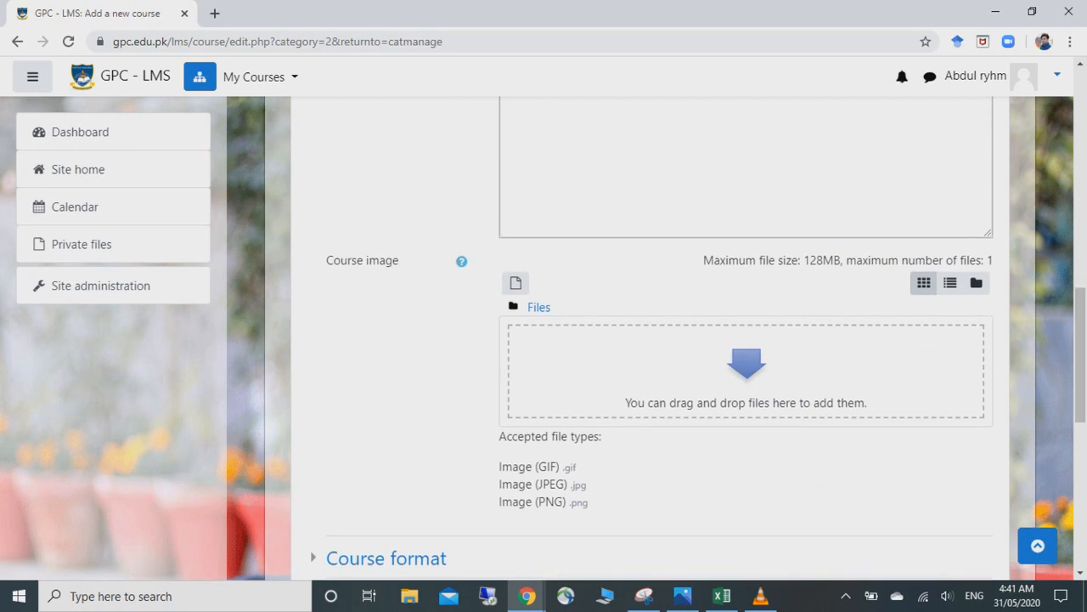
- In a new tab, search Google Images for 'class 8 urdu'
left_click(215, 13)
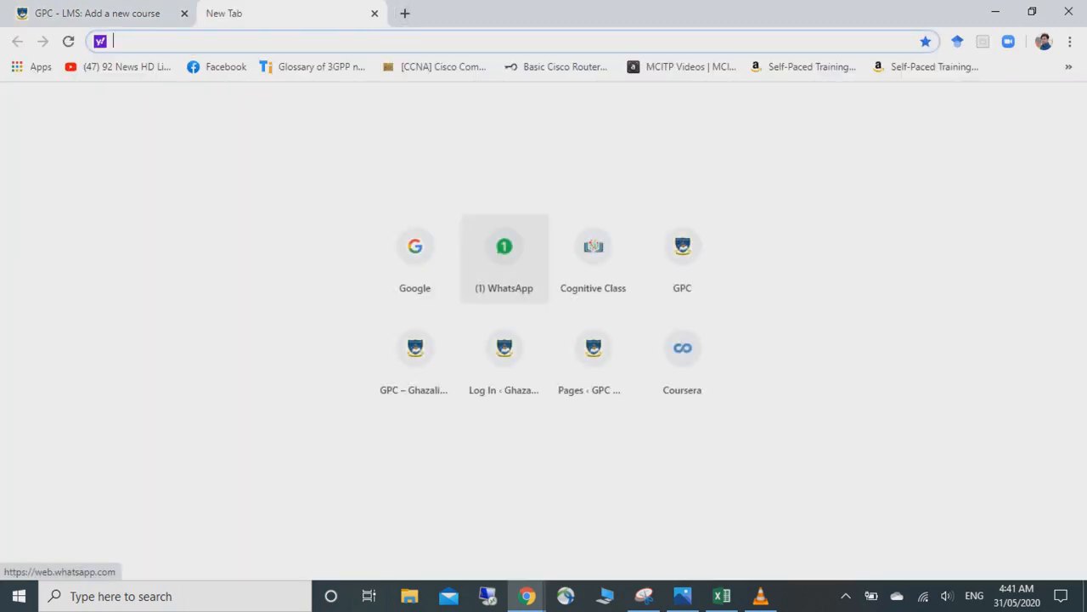
left_click(415, 255)
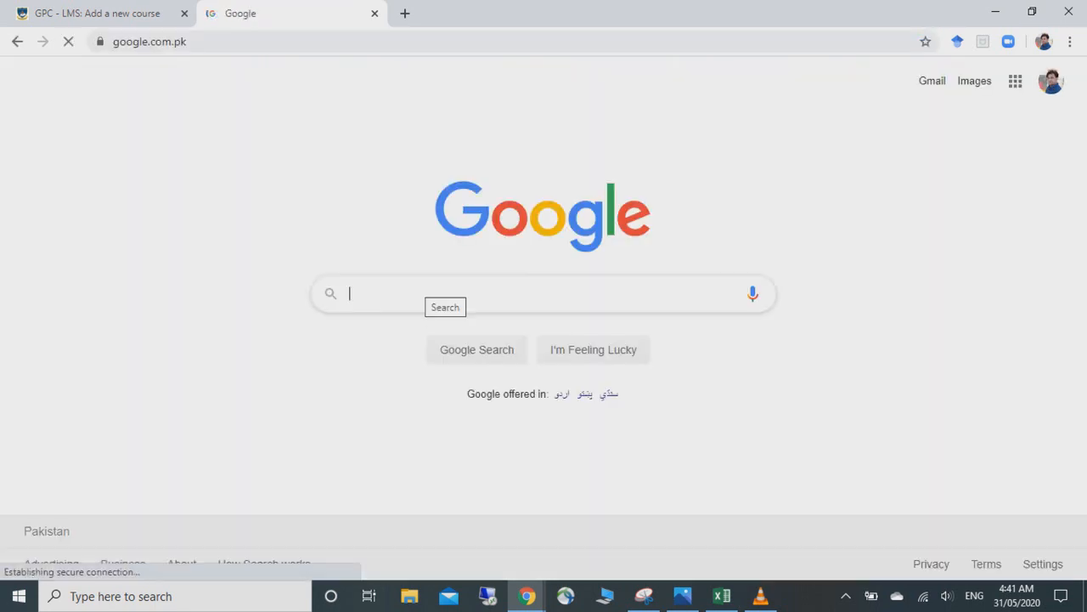
type("class ")
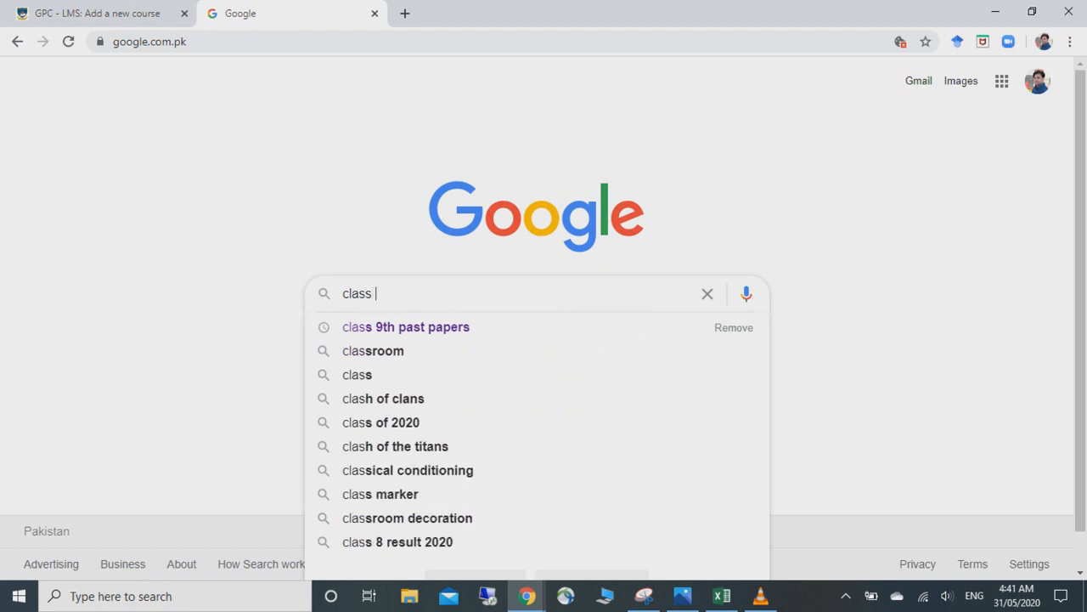
type("8 urdu")
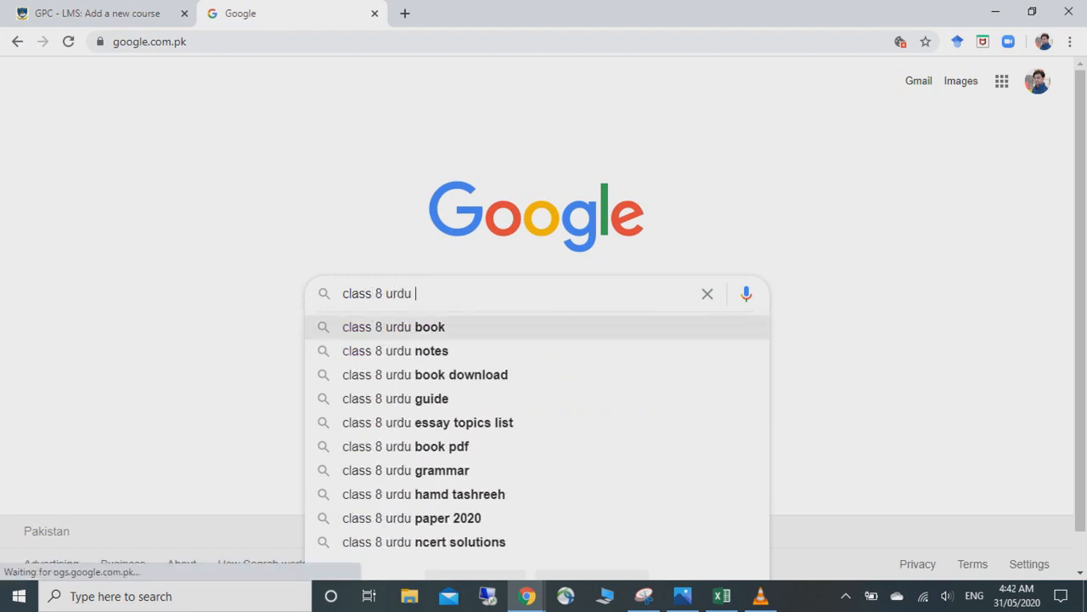
left_click(430, 327)
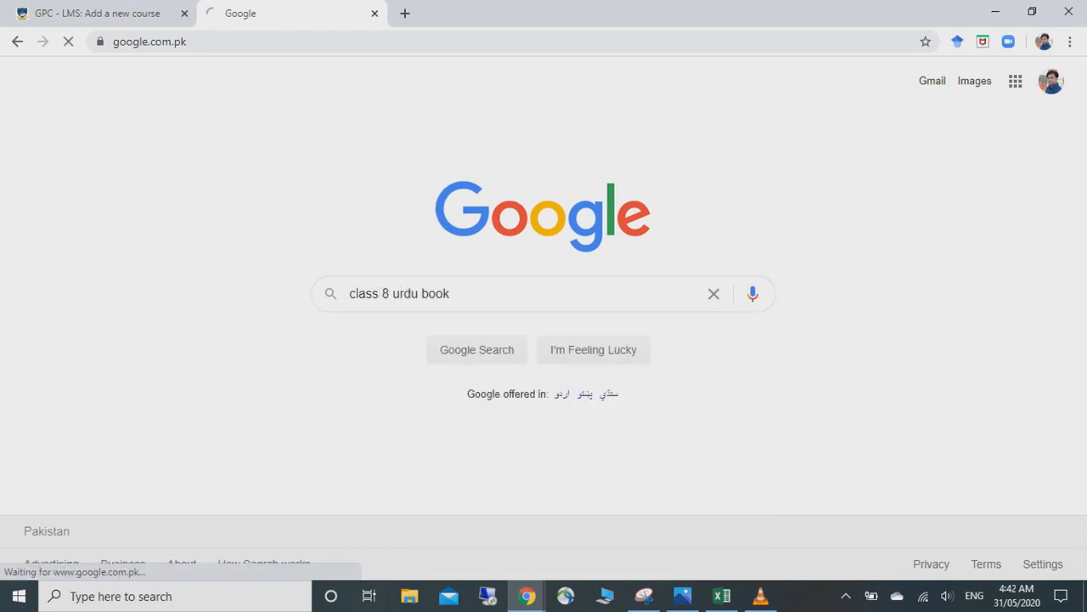
left_click(216, 136)
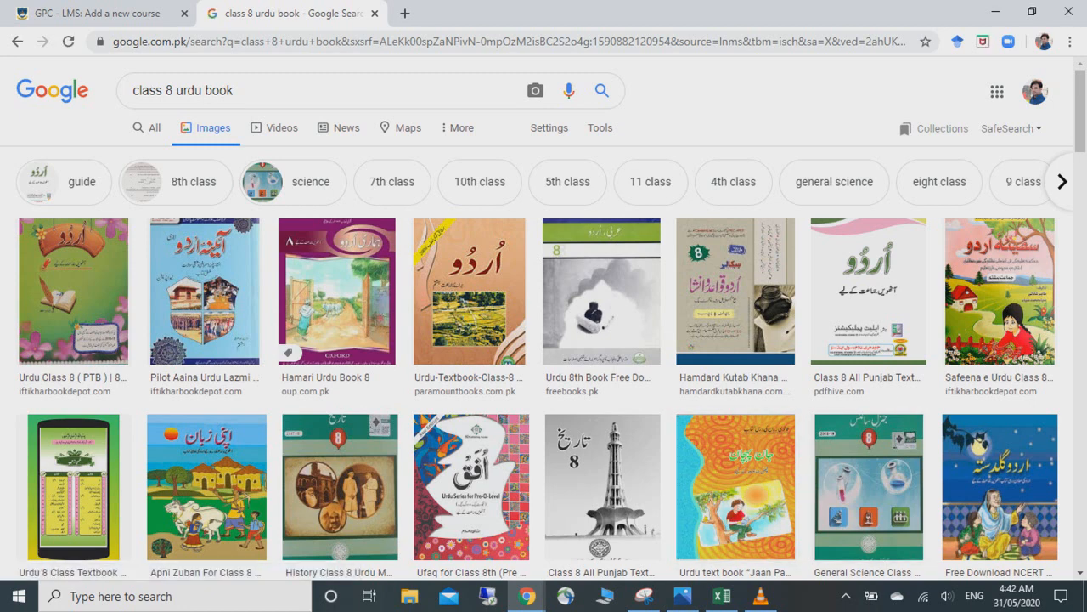
- Save the Urdu Class 8 (PTB) cover image as urdu-8-01_1024x1024.jpg
left_click(73, 292)
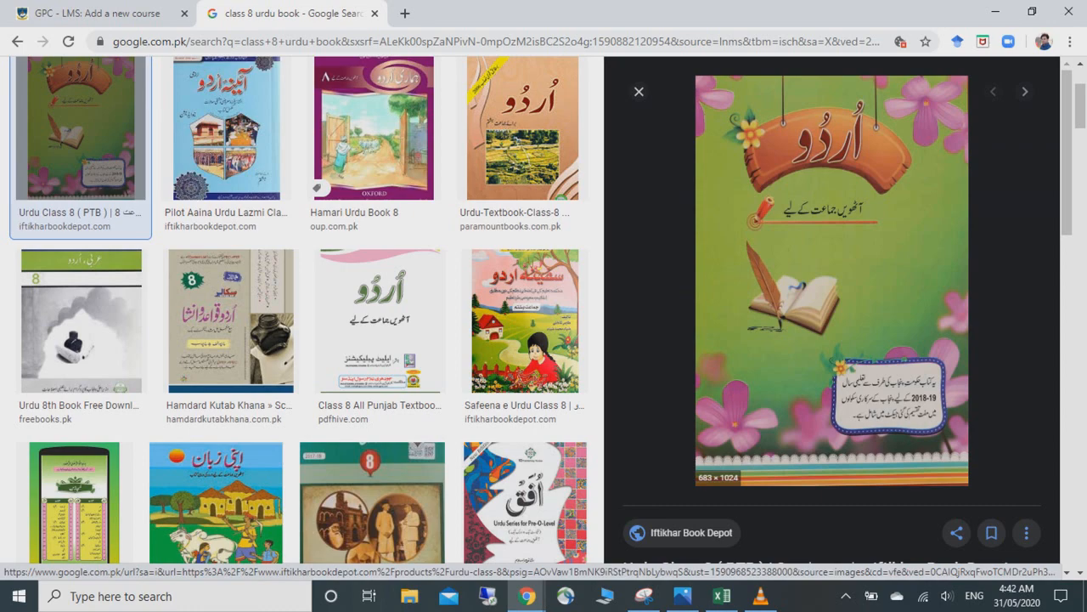
scroll(832, 306, "down", 1)
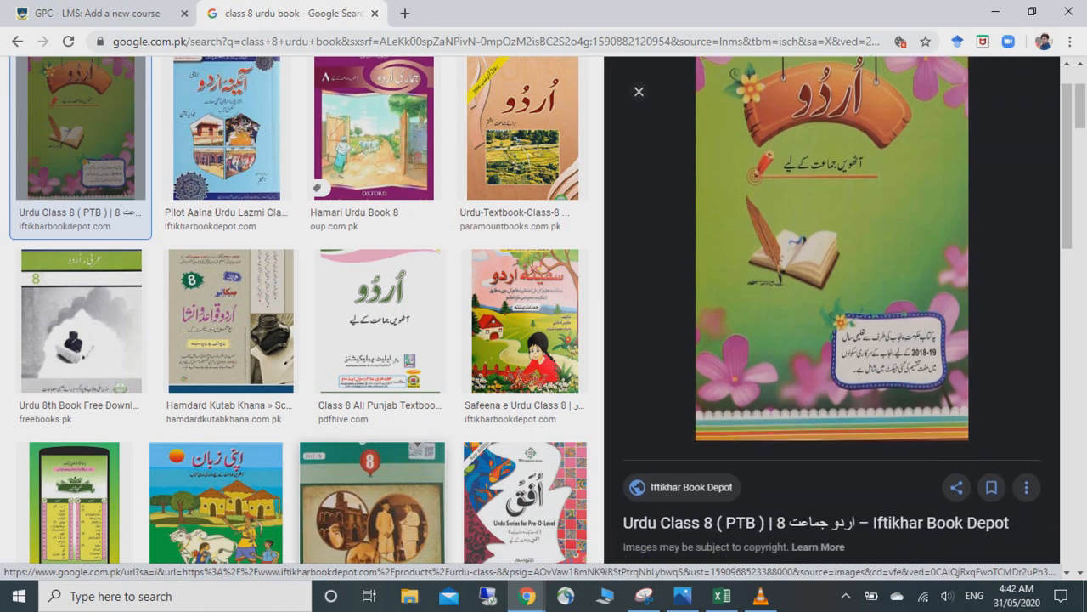
left_click(372, 503)
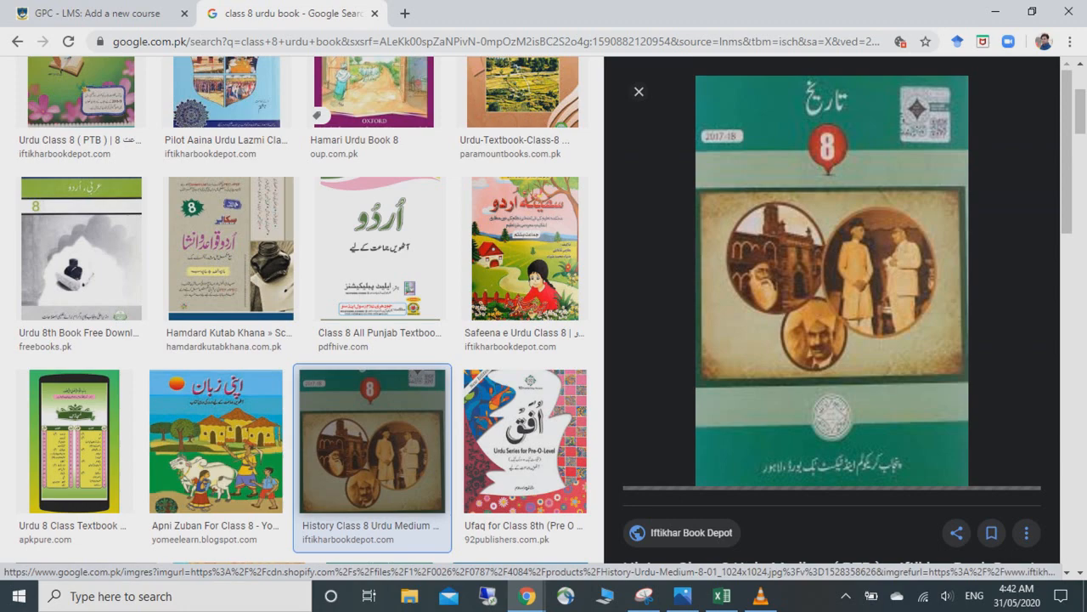
right_click(1005, 112)
left_click(80, 102)
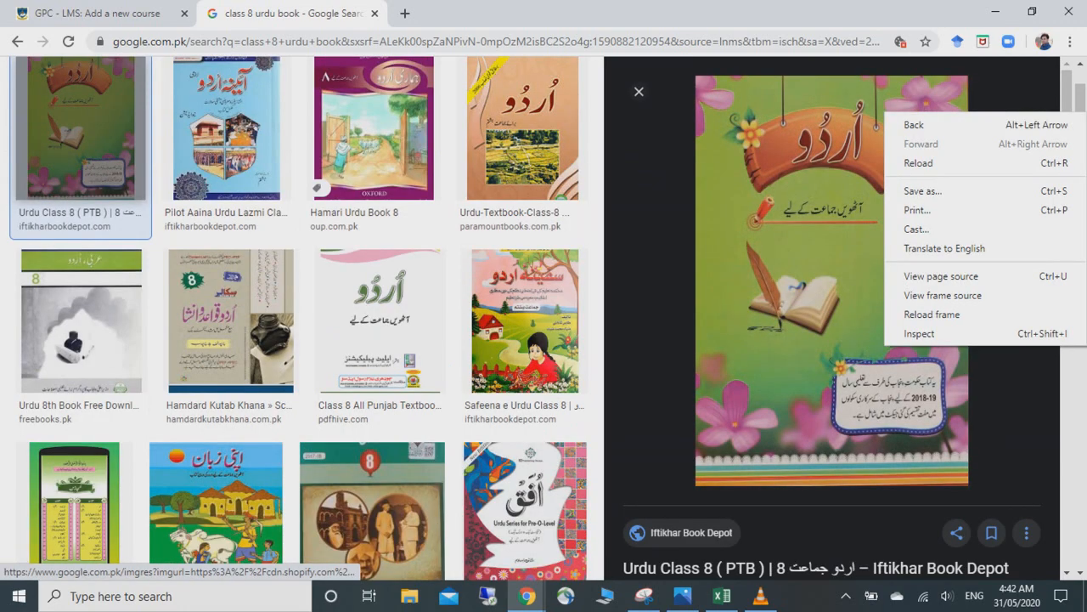
right_click(798, 264)
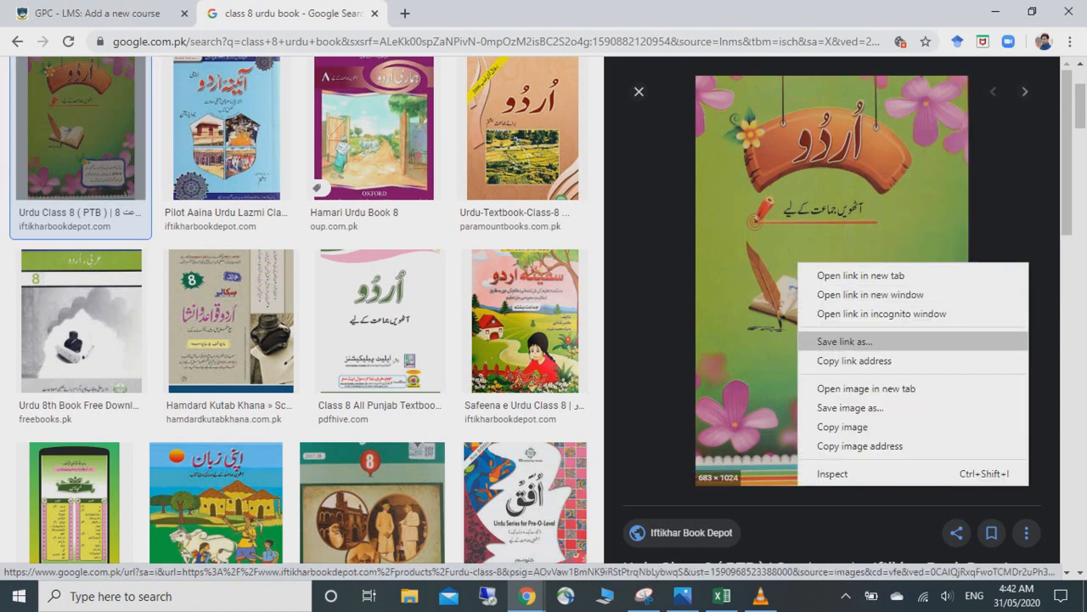
left_click(845, 408)
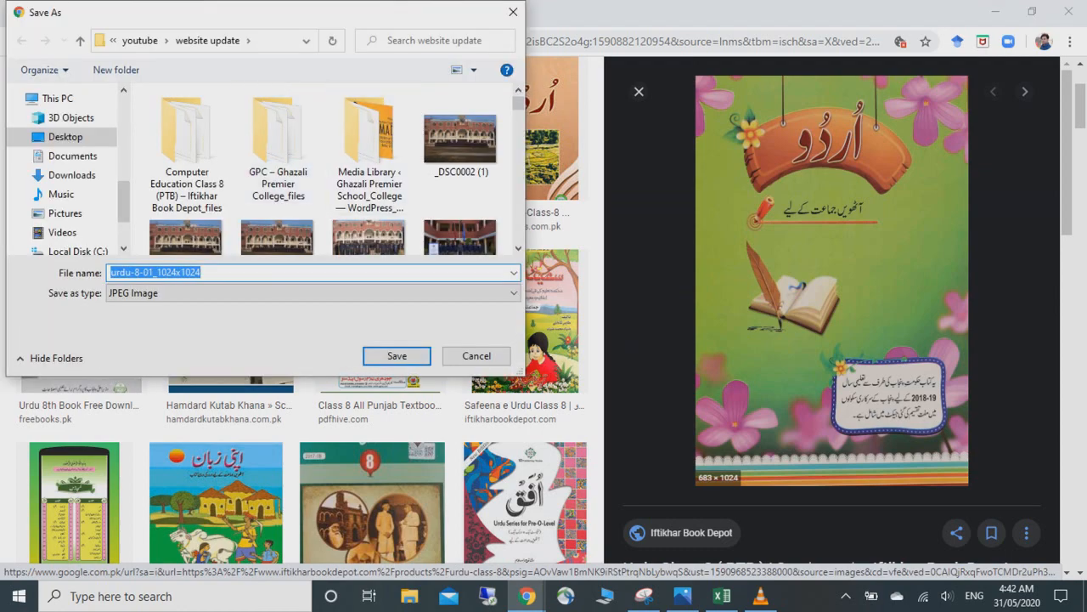
key("Return")
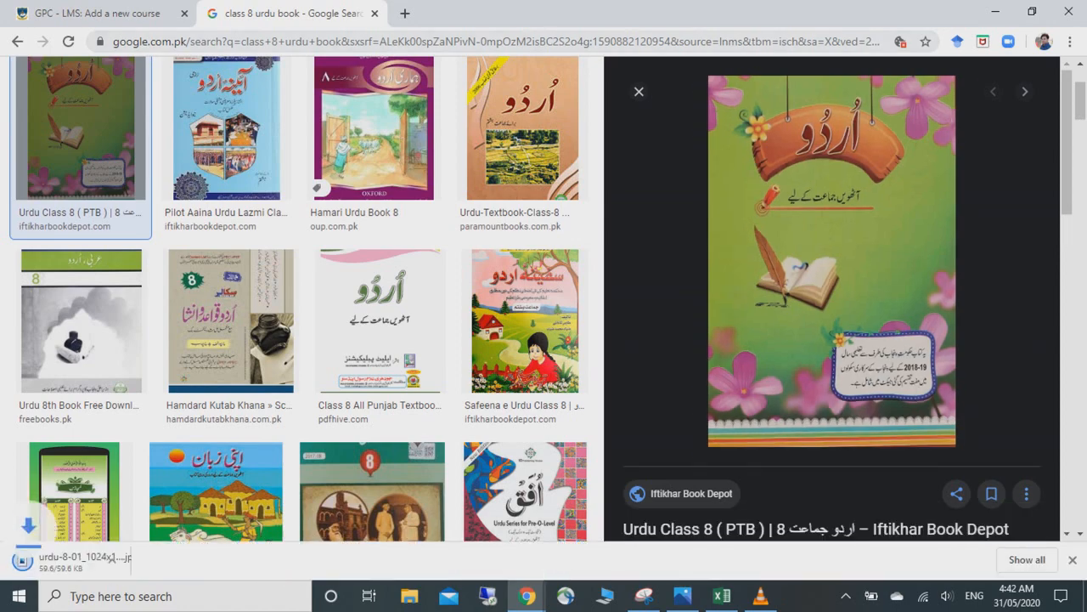
- Back on the course form, start a course image upload and browse to the website update folder
left_click(98, 13)
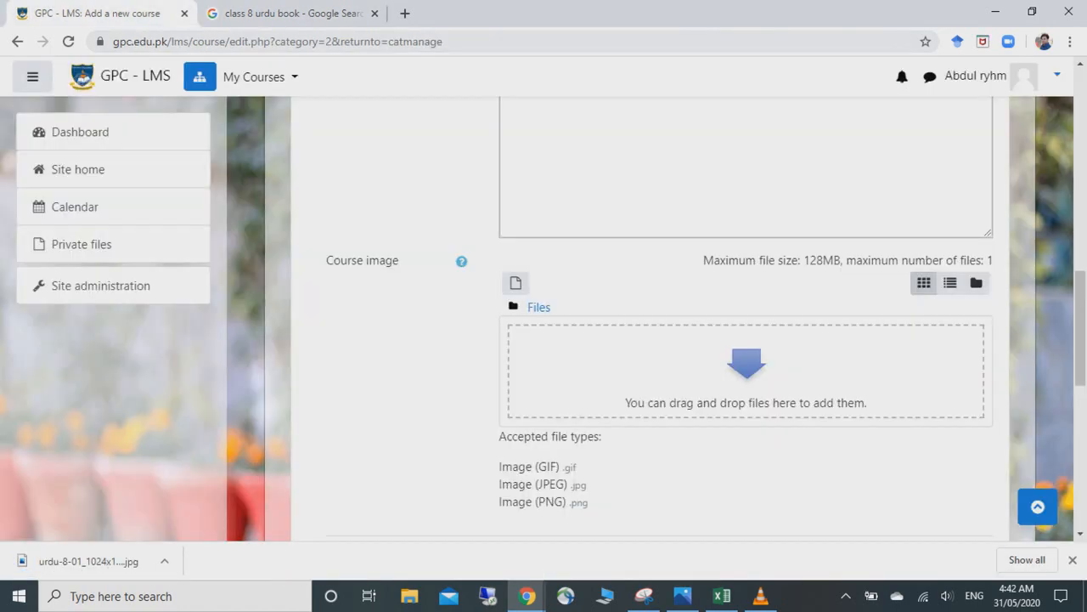
left_click(516, 283)
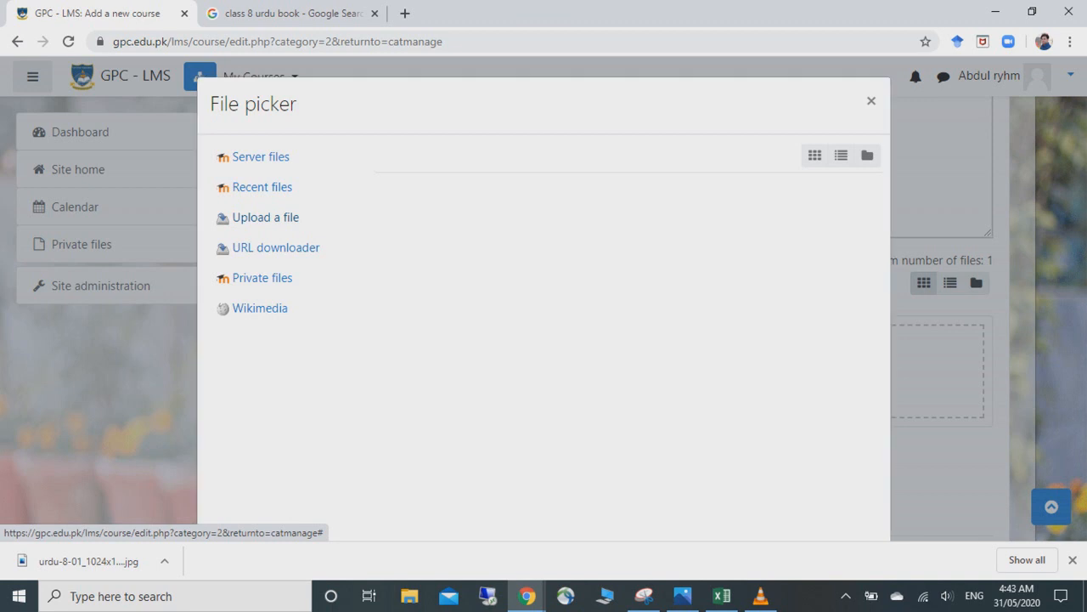
left_click(266, 217)
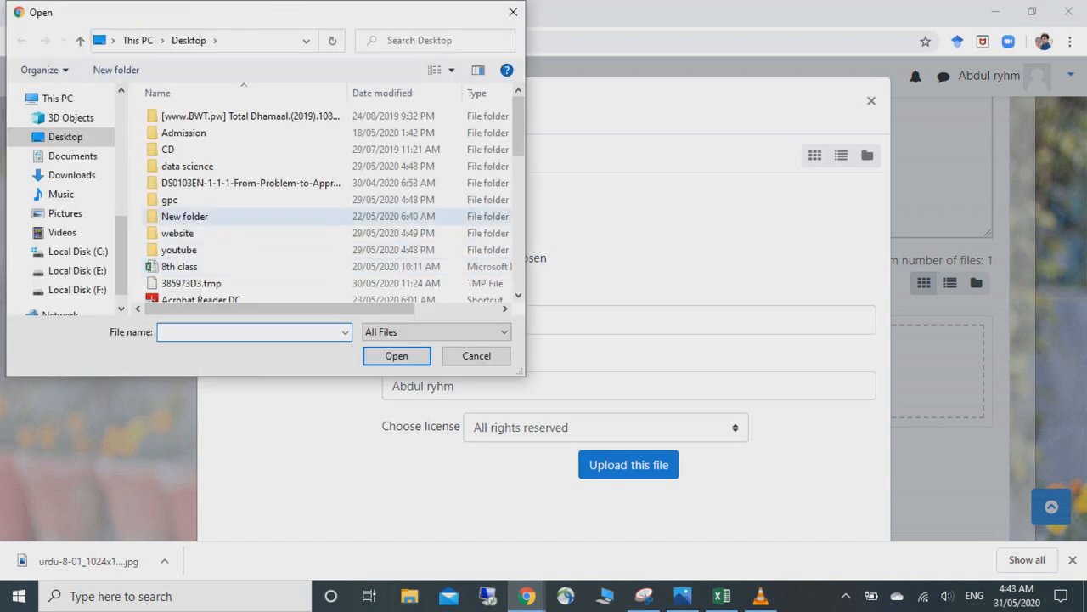
scroll(332, 200, "down", 1)
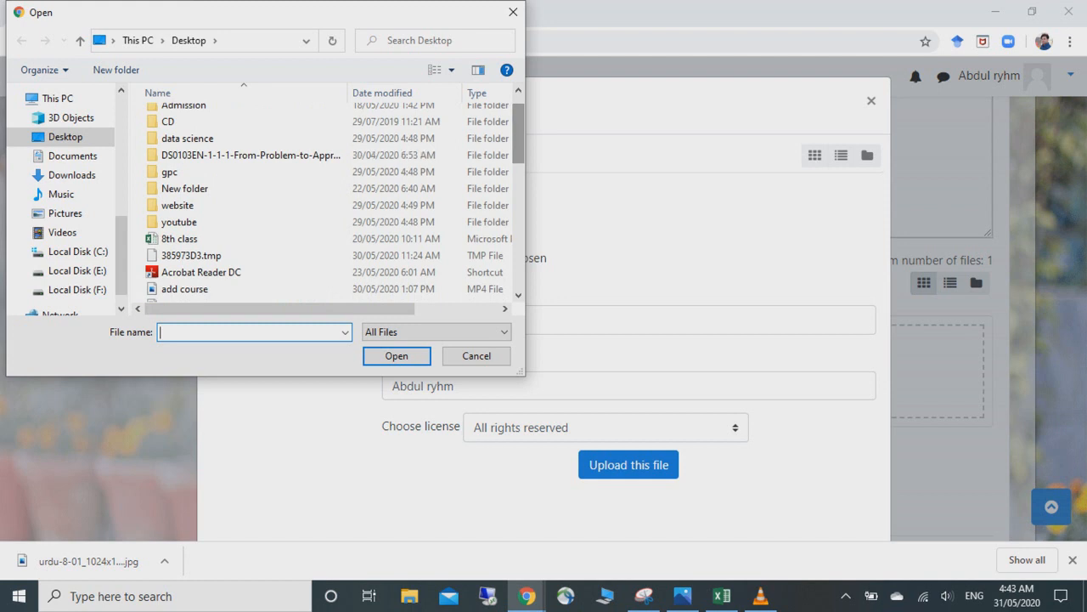
left_click(179, 222)
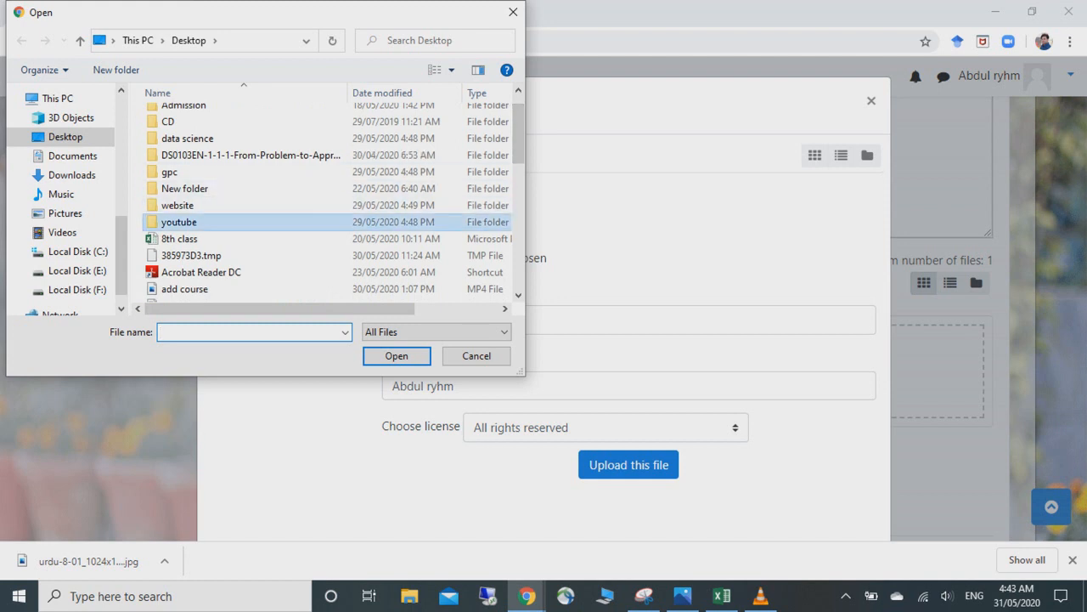
double_click(179, 222)
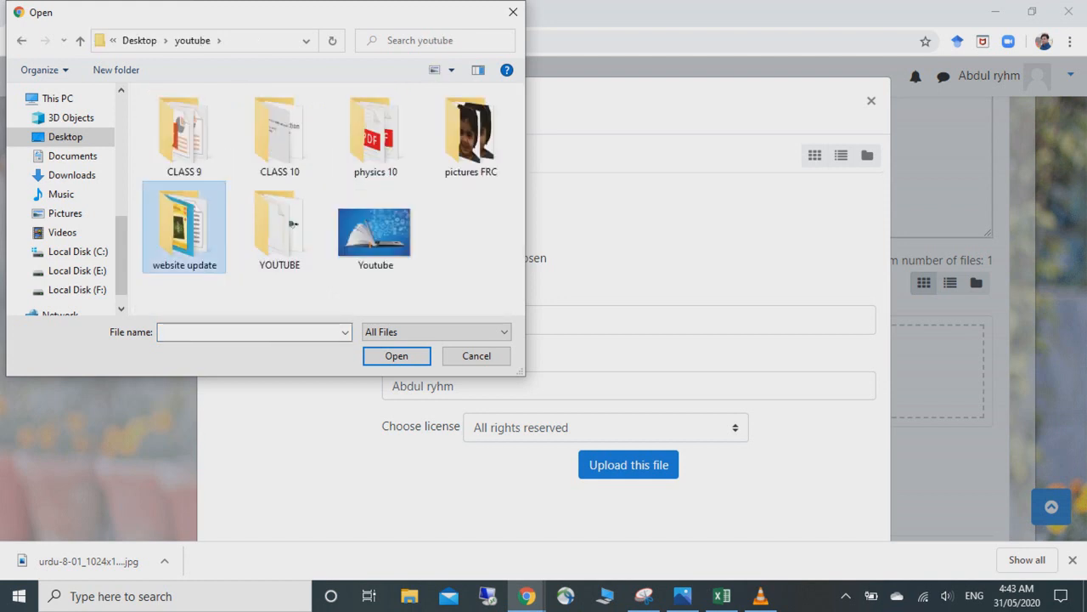
double_click(183, 225)
- Select urdu-8-01_1024x1024.jpg and upload it as the course image
scroll(513, 102, "down", 1)
scroll(514, 102, "down", 6)
scroll(357, 97, "down", 1)
scroll(357, 101, "down", 3)
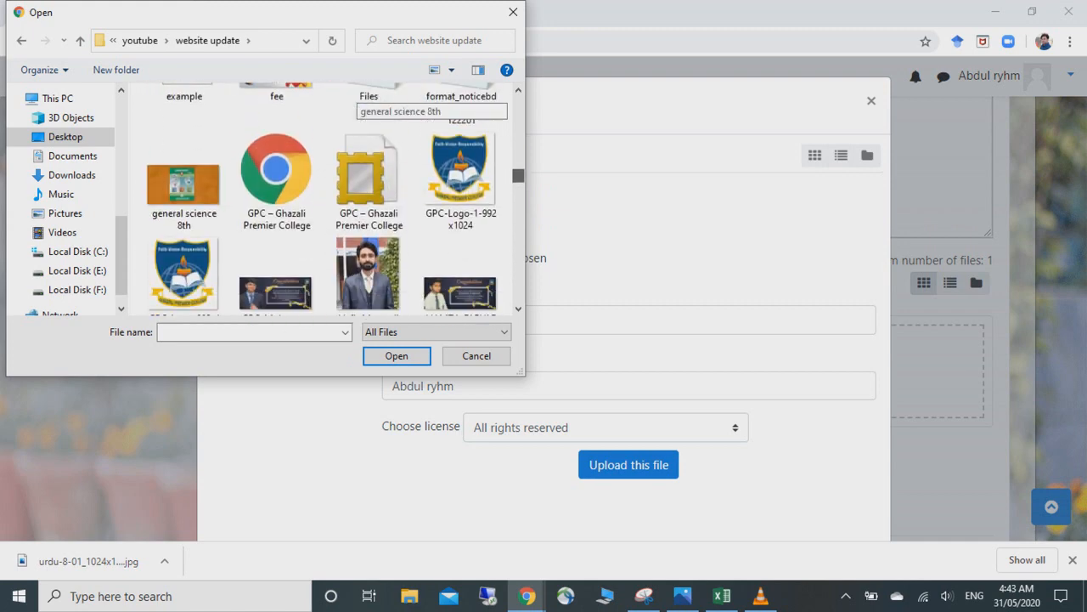
scroll(357, 102, "down", 1)
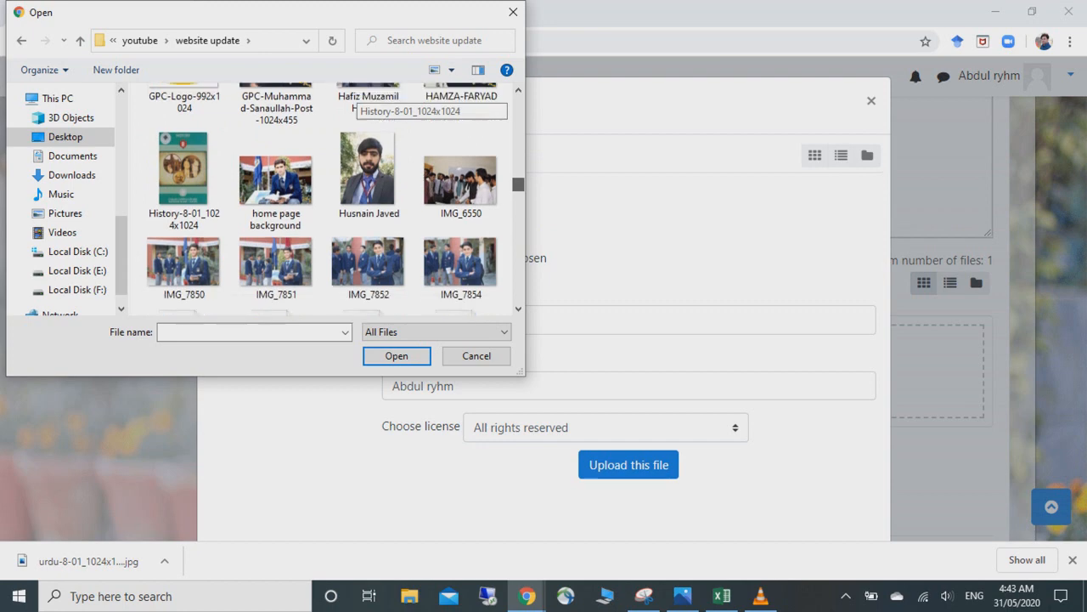
scroll(357, 102, "down", 2)
scroll(356, 102, "down", 10)
scroll(357, 102, "down", 12)
scroll(357, 102, "down", 10)
scroll(357, 102, "down", 6)
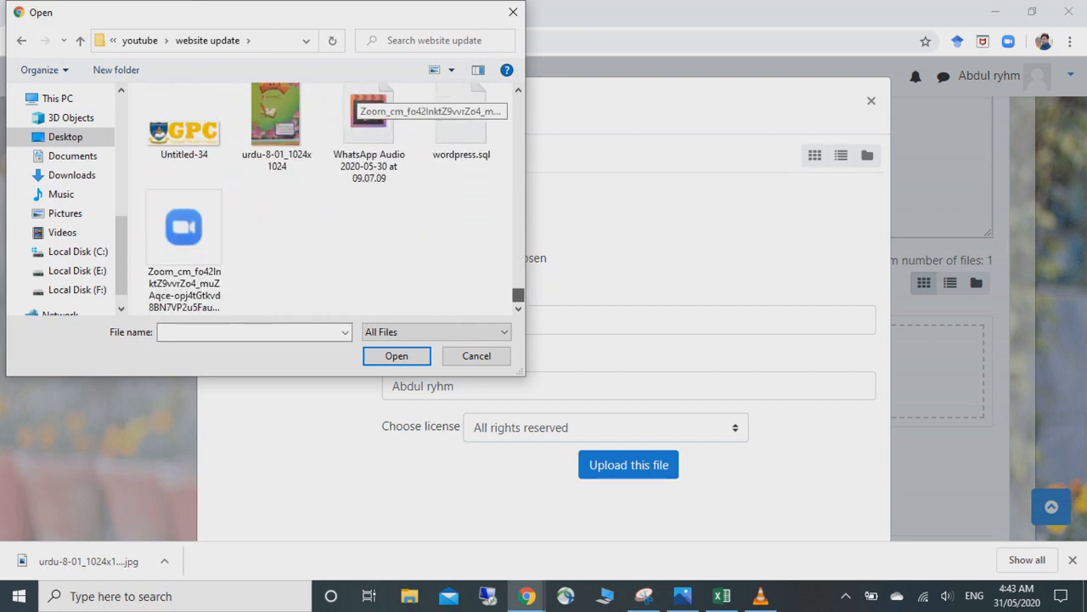
left_click(276, 119)
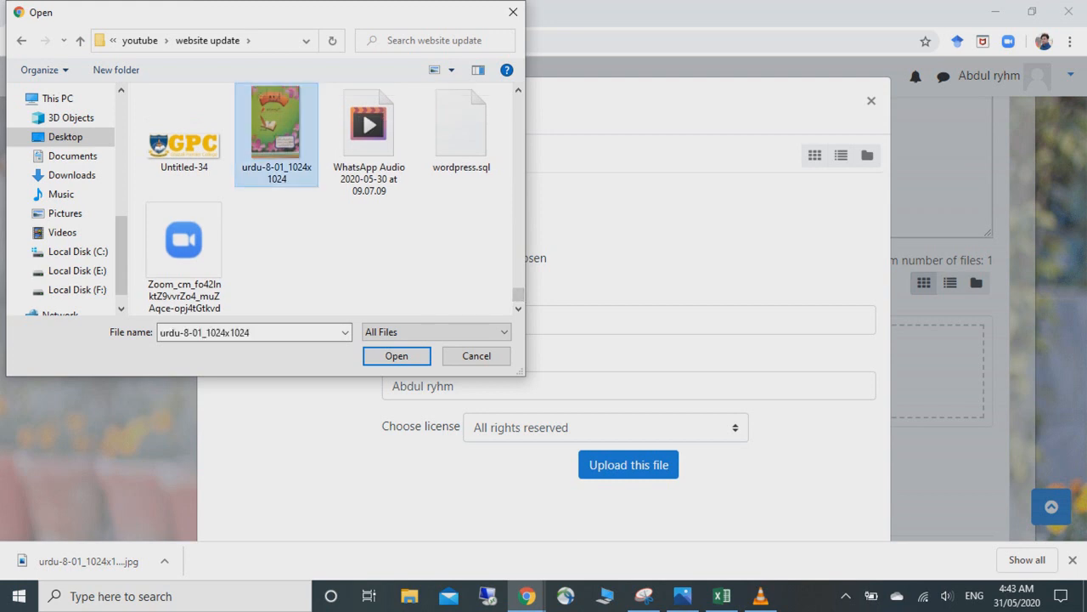
left_click(397, 356)
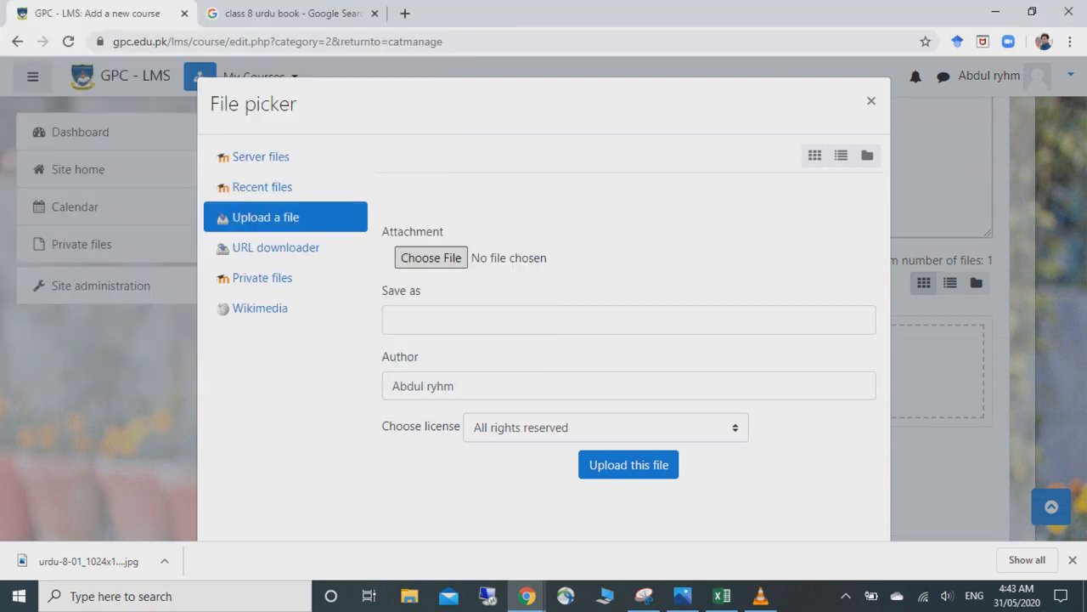
left_click(629, 465)
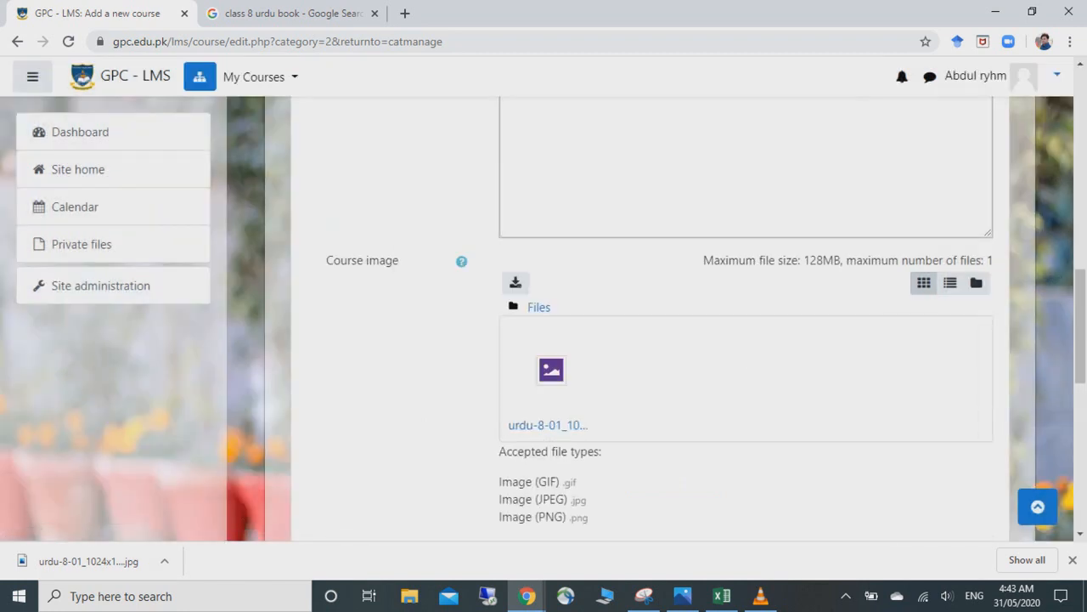
- Set the course format to Weekly format
scroll(659, 340, "down", 3)
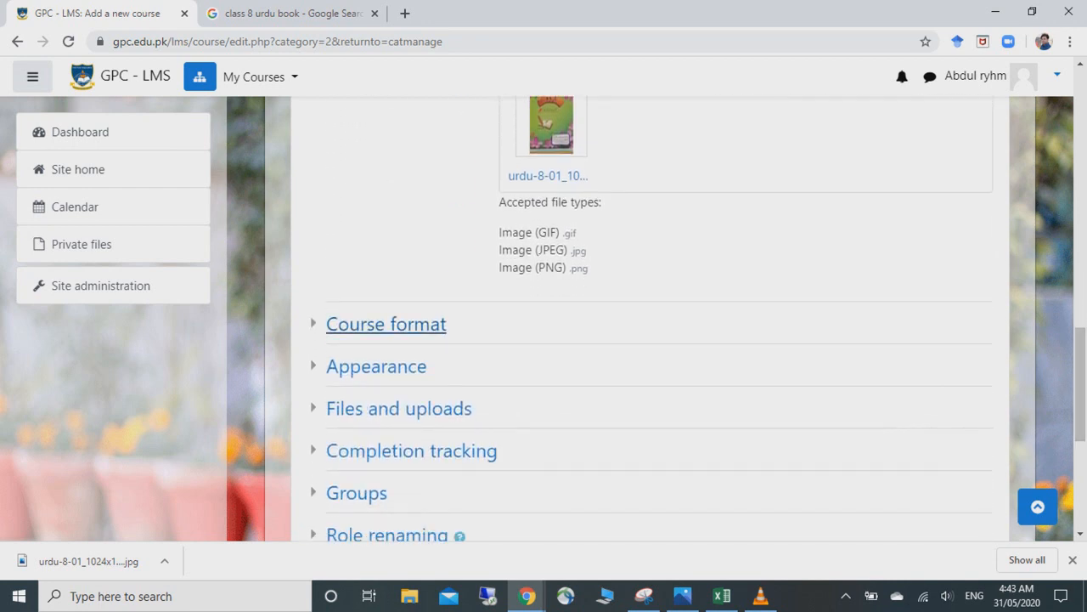
left_click(387, 324)
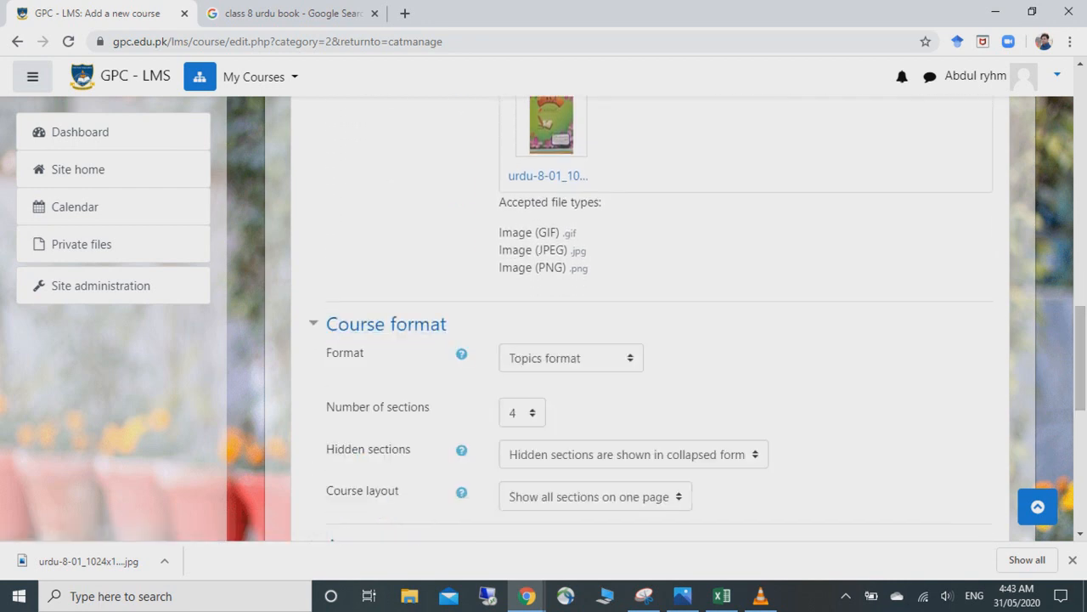
left_click(571, 358)
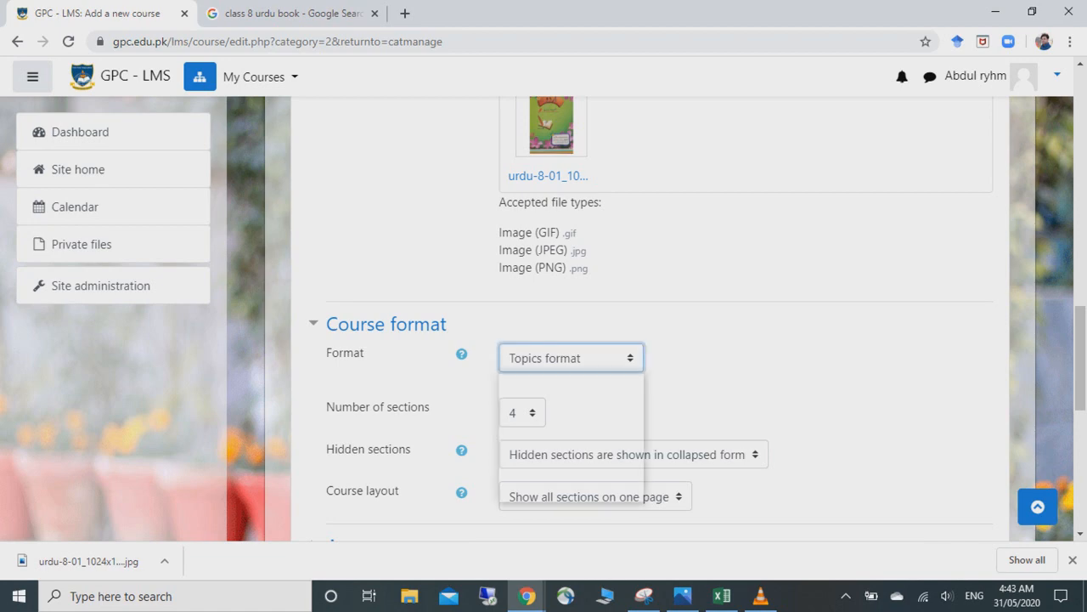
left_click(561, 488)
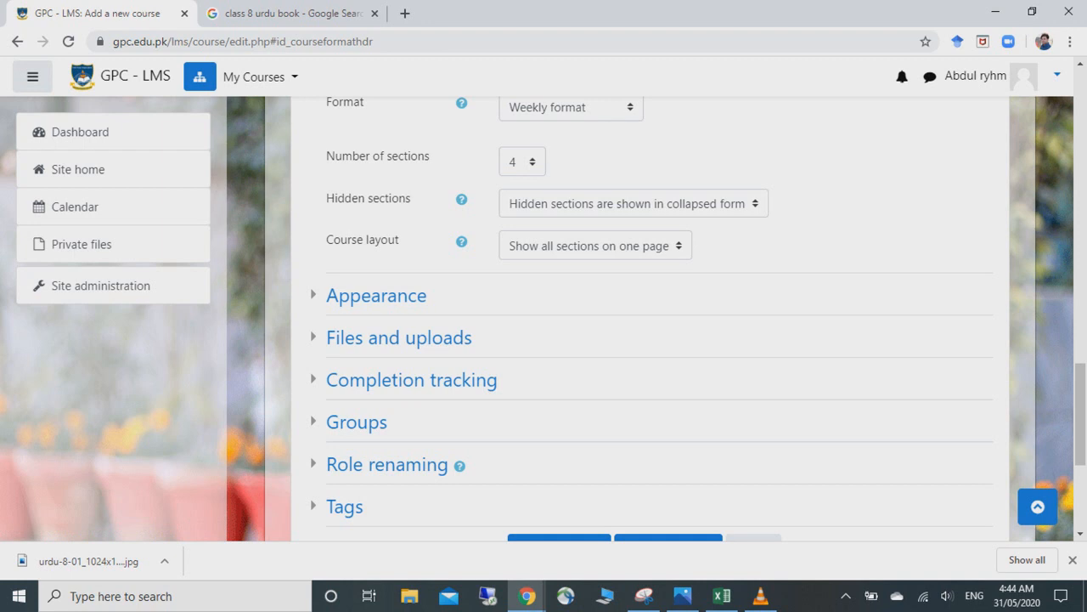
- Review Appearance, Files and uploads and Completion tracking settings, then save and display the course
left_click(377, 295)
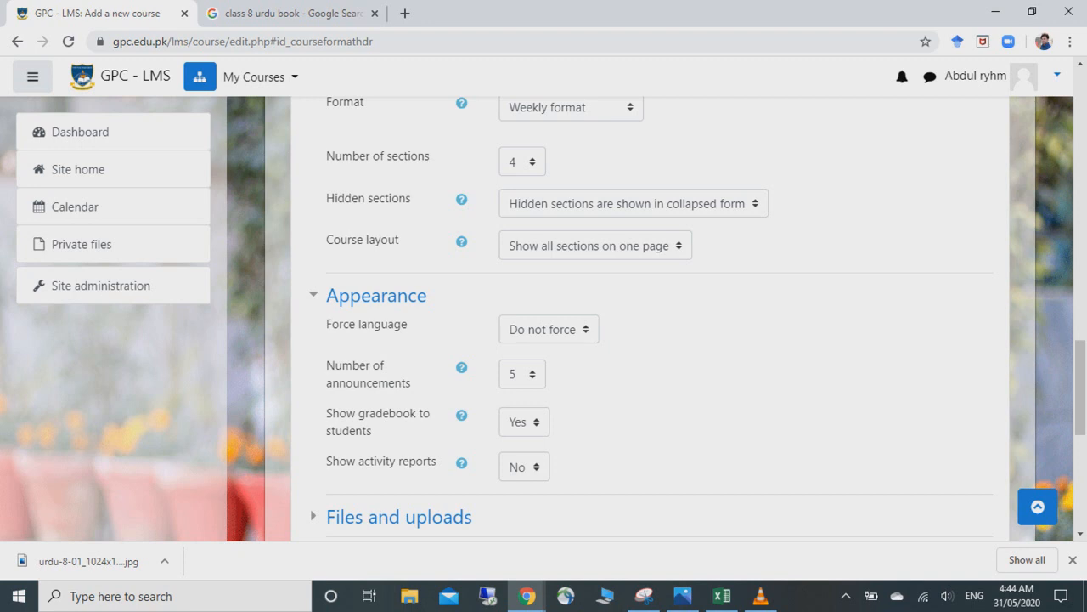
scroll(650, 318, "down", 3)
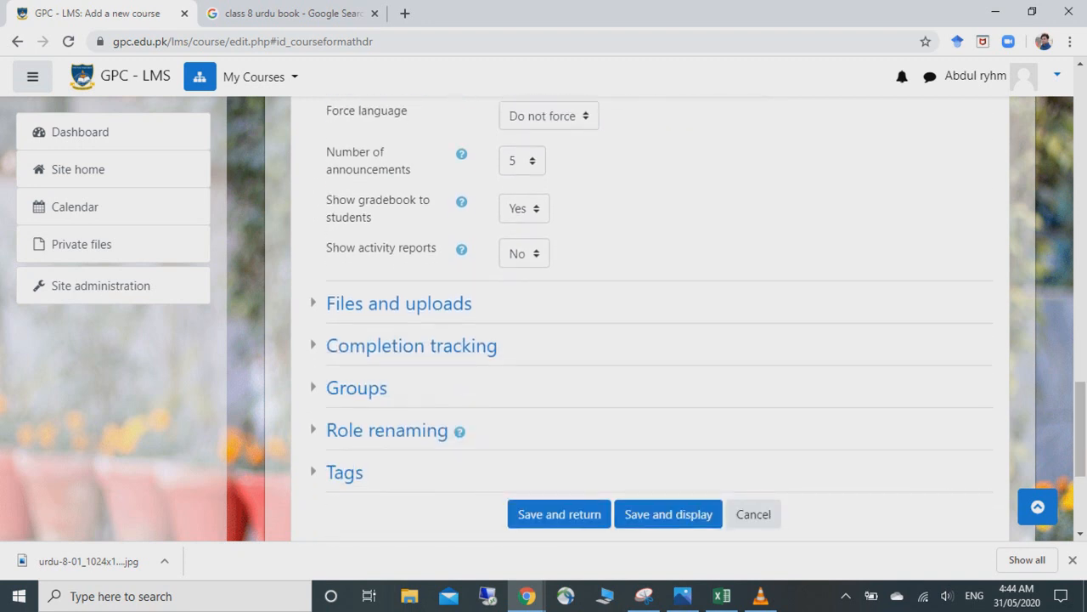
left_click(399, 303)
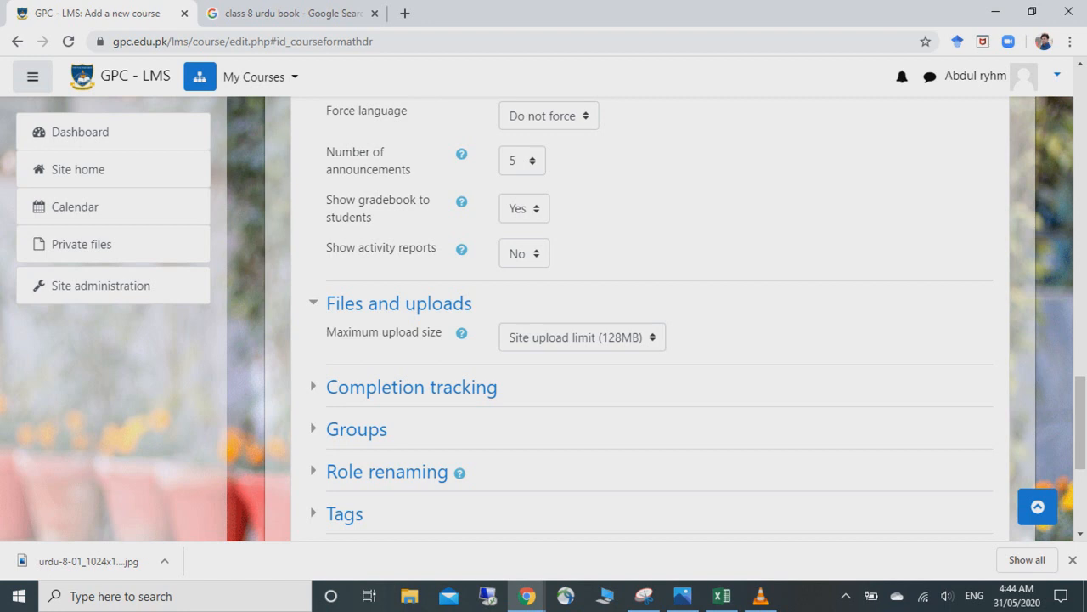
left_click(411, 387)
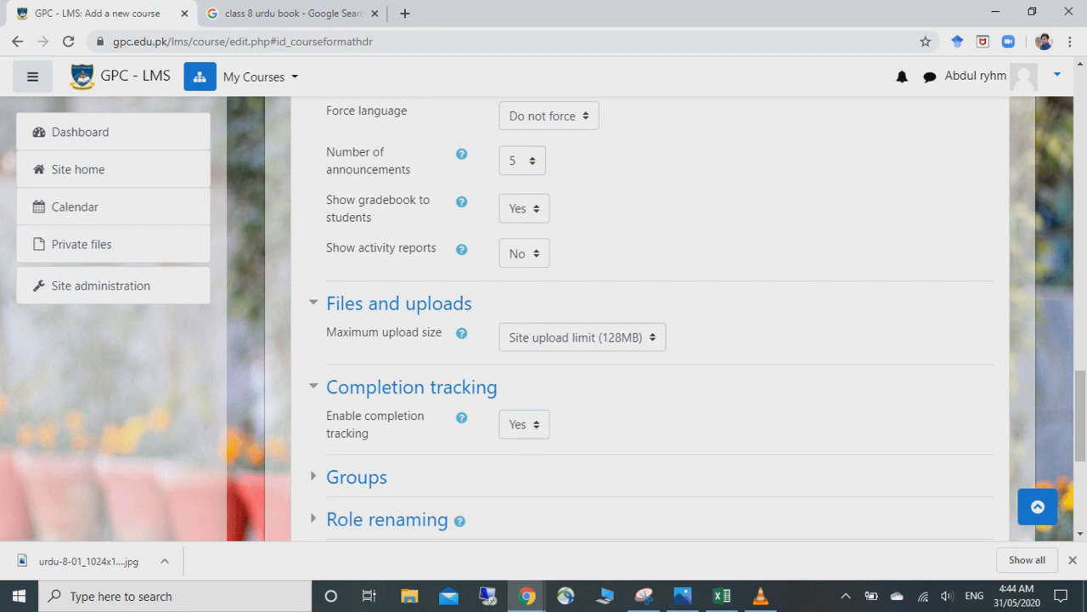
scroll(1081, 417, "down", 2)
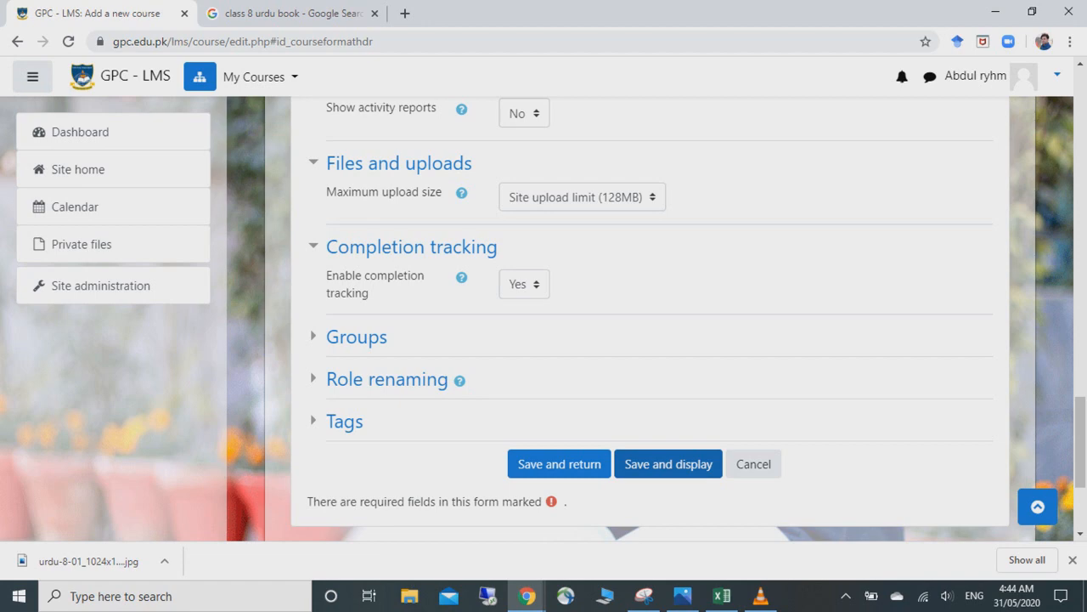
left_click(668, 464)
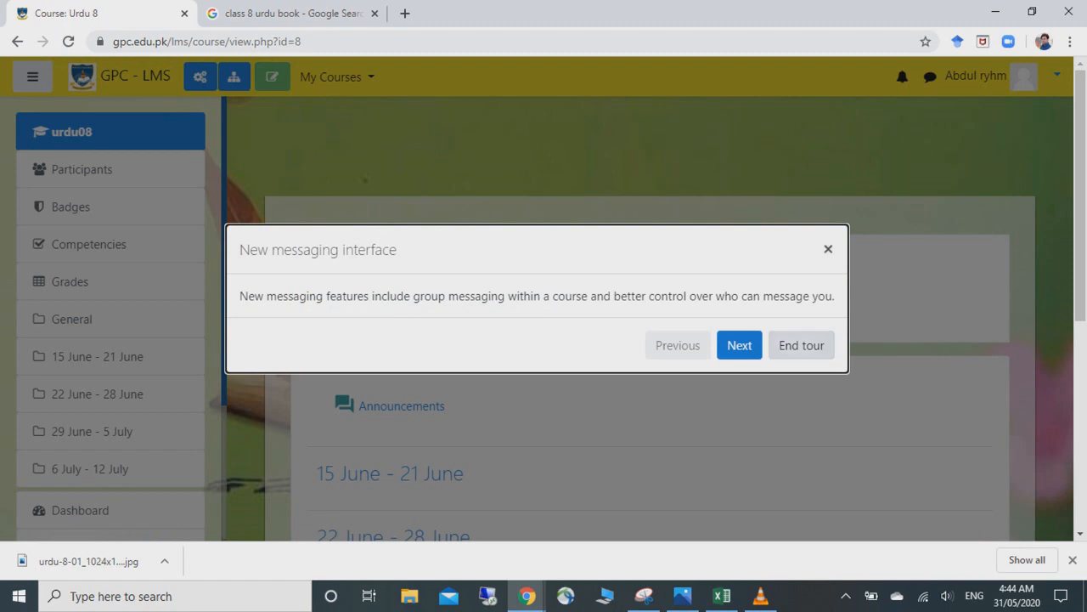
- Close the messaging tour, then review the Urdu 8 weeks, jumping to 15 June - 21 June
left_click(828, 249)
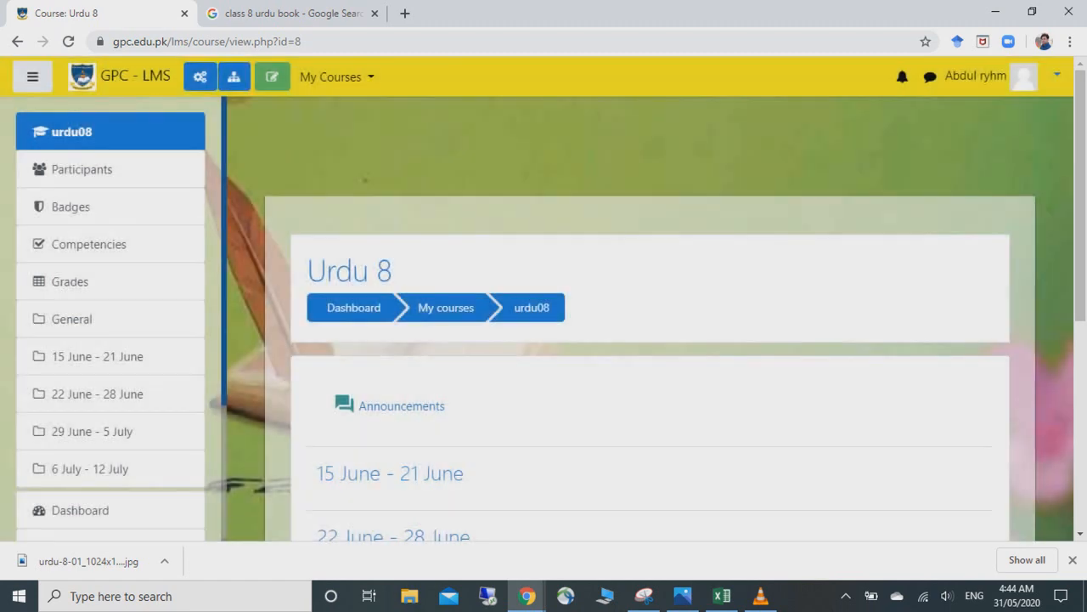
scroll(650, 340, "down", 4)
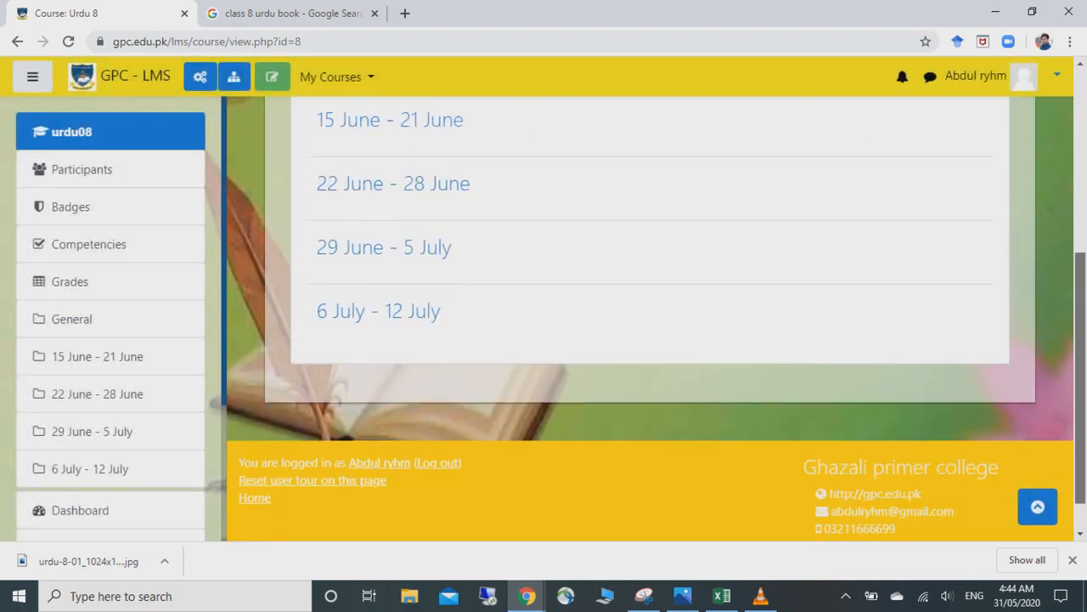
scroll(650, 322, "up", 2)
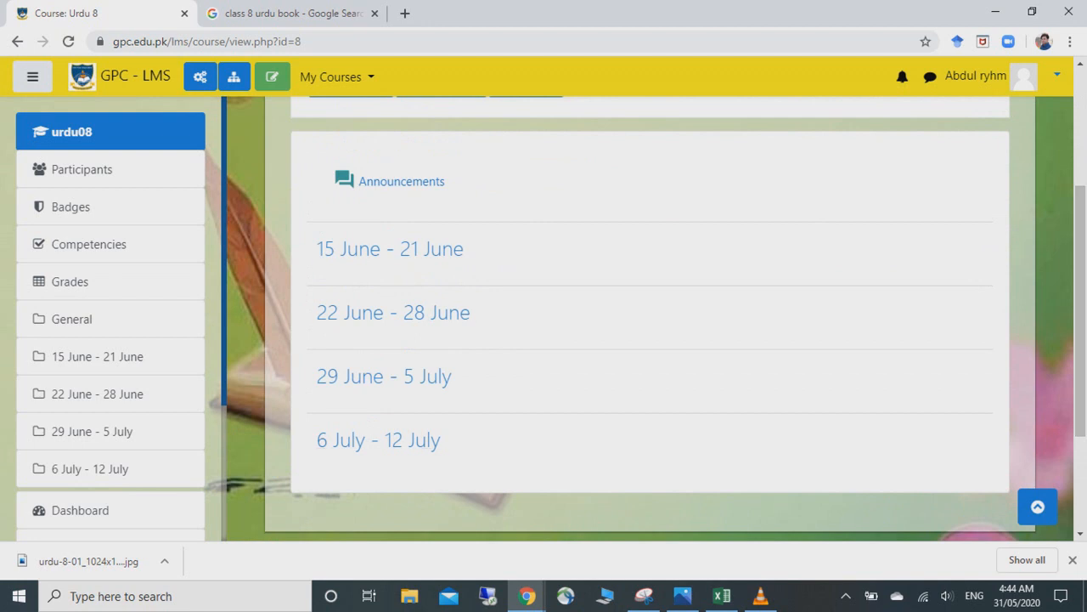
left_click_drag(1080, 338, 1080, 308)
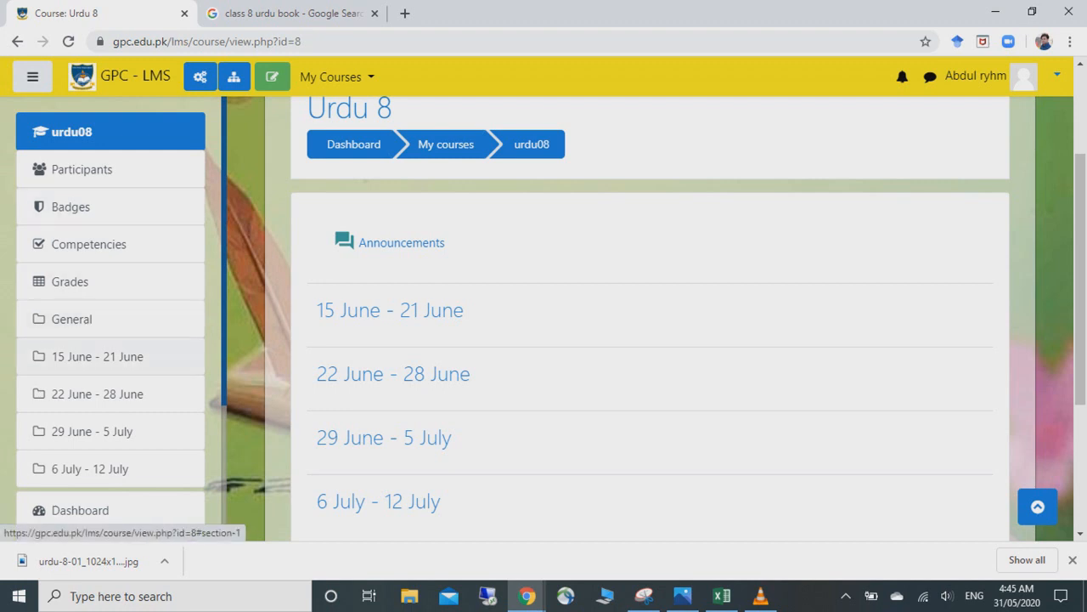
left_click(98, 355)
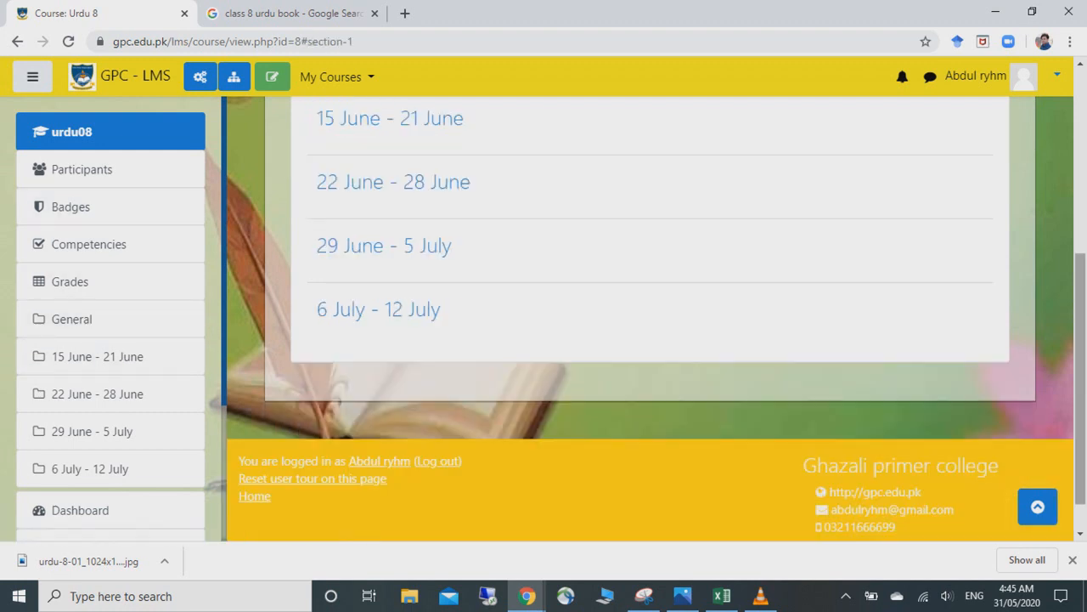
scroll(1081, 382, "up", 2)
scroll(1081, 382, "up", 2)
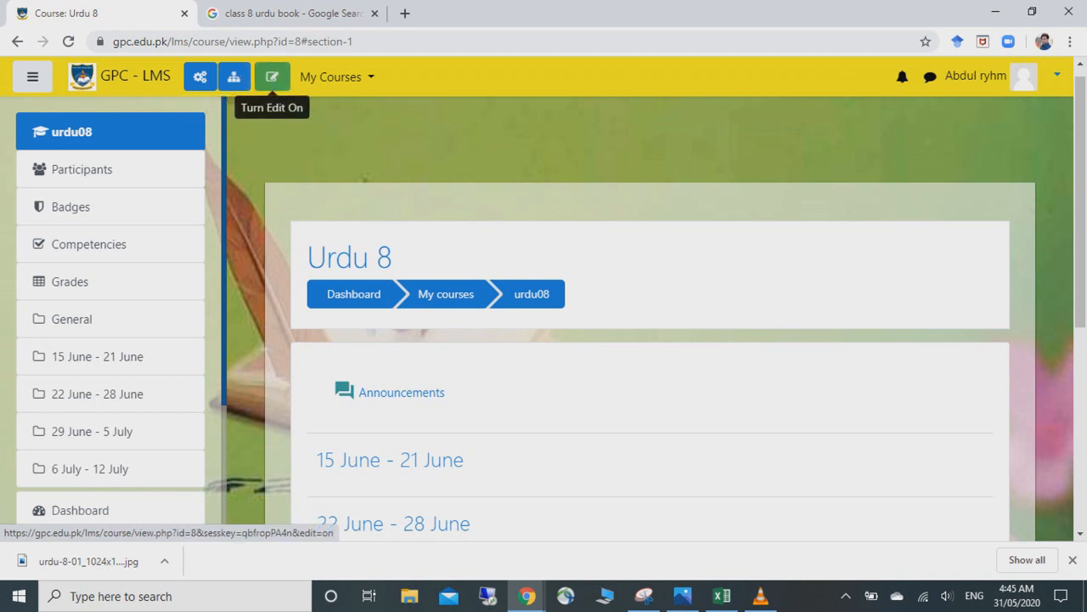
- Turn editing on for Urdu 8 and scroll down to the week sections
left_click(272, 77)
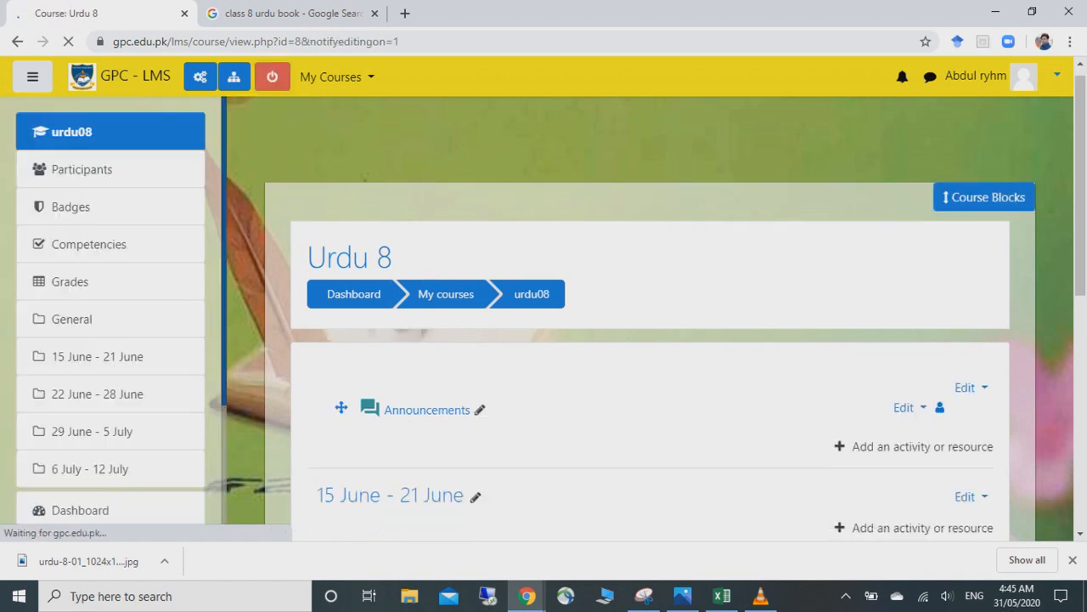
scroll(544, 340, "down", 3)
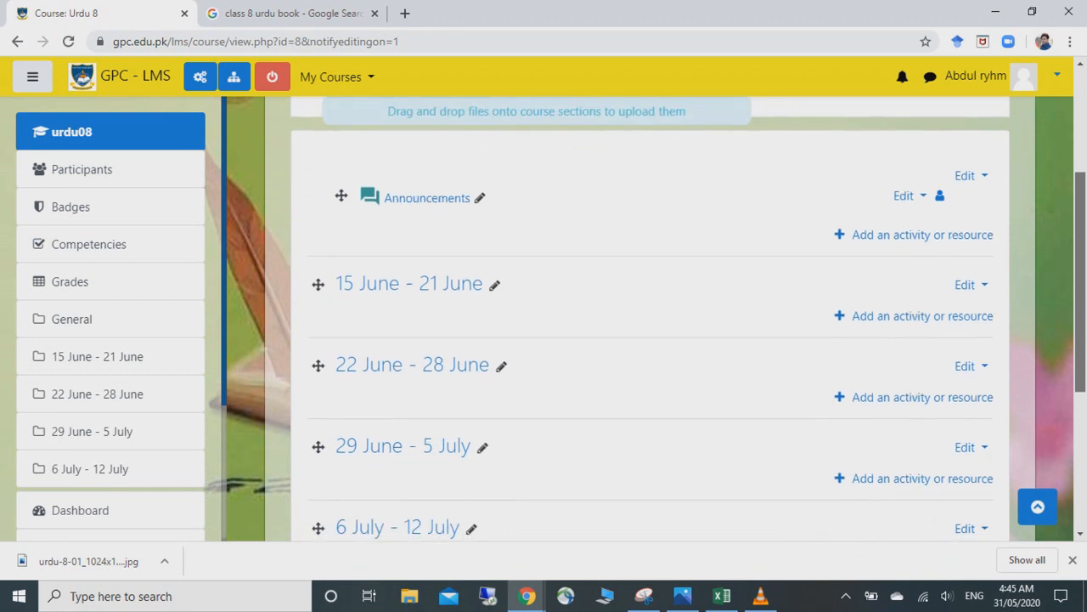
left_click_drag(1081, 282, 1080, 294)
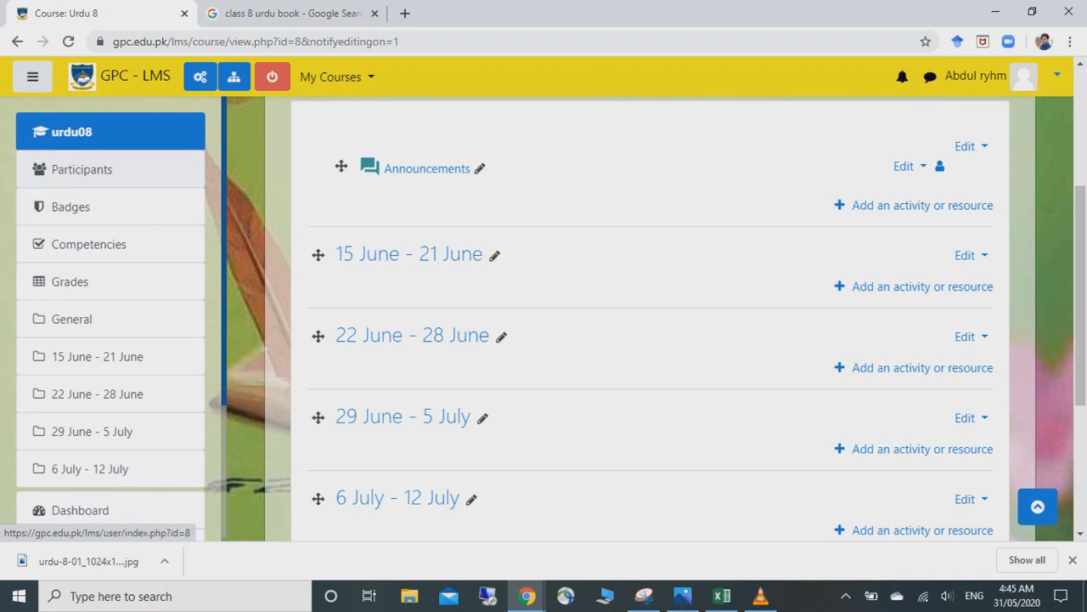
- From the Urdu 8 participants list, start enrolling users and browse the role and user lists
left_click(81, 170)
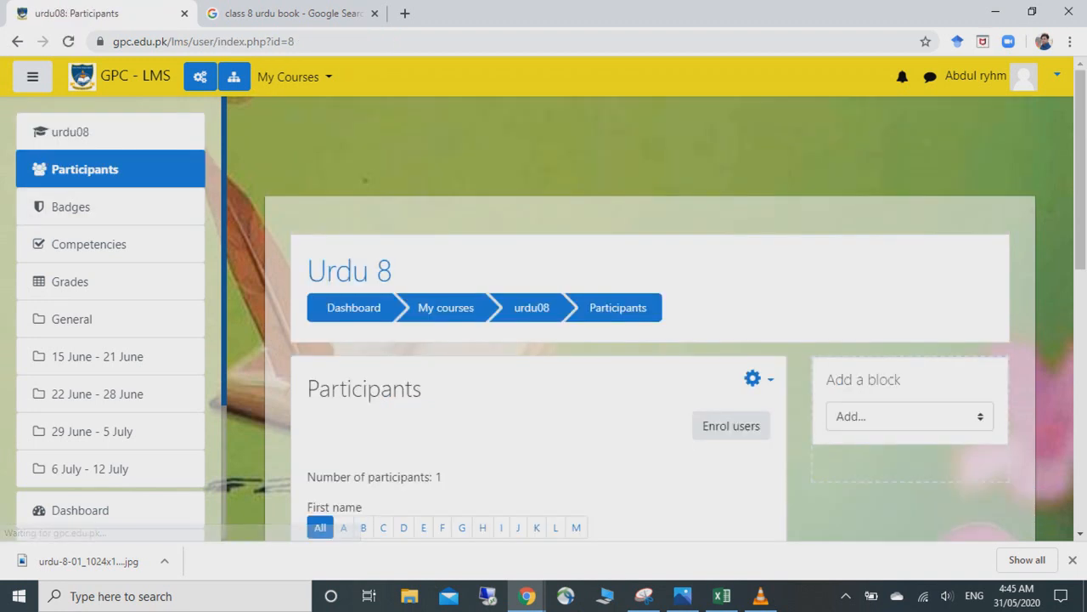
scroll(731, 164, "down", 3)
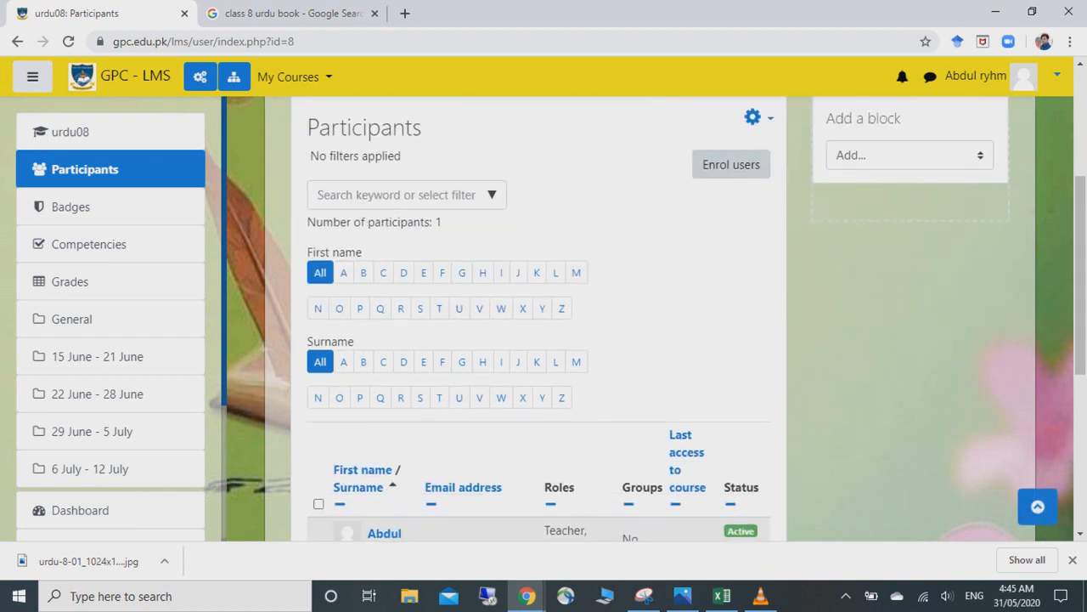
left_click(731, 164)
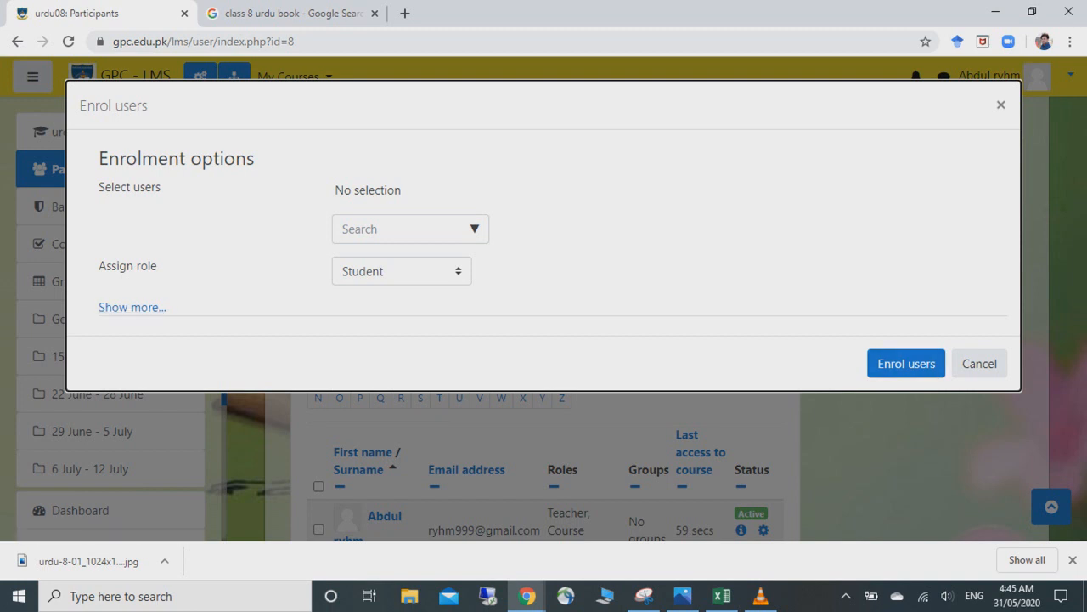
left_click(402, 271)
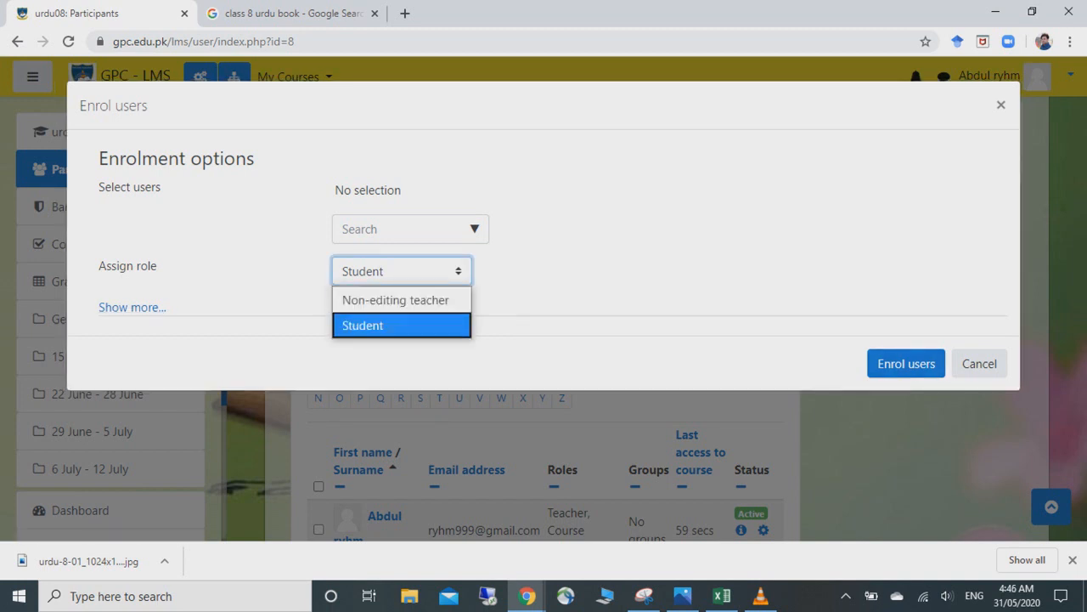
left_click(578, 255)
left_click(475, 228)
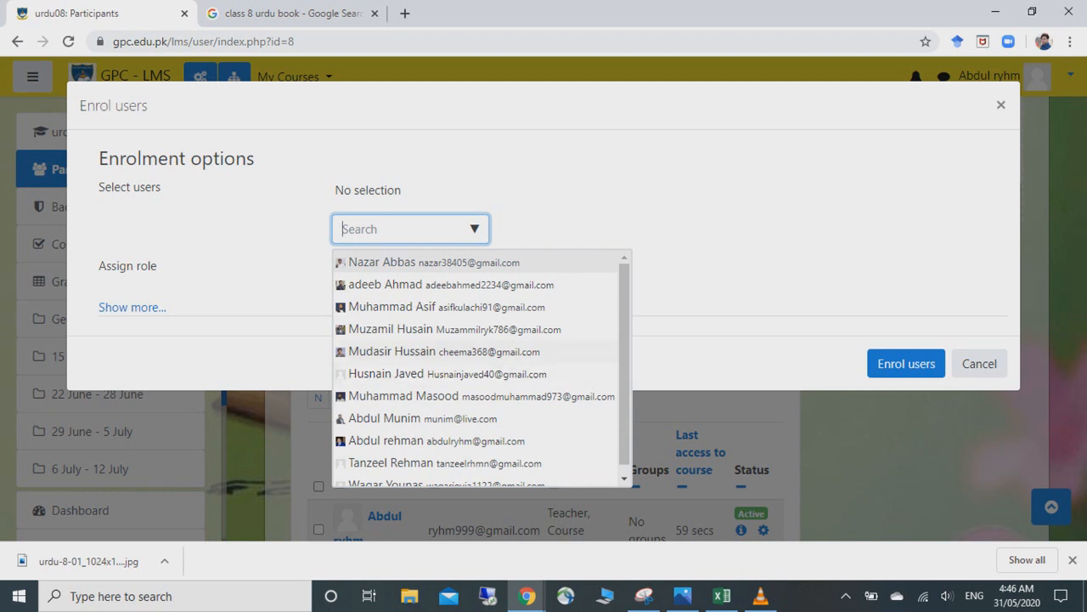
left_click(577, 204)
- Select a user, assign them the Non-editing teacher role, and enrol them
left_click(401, 271)
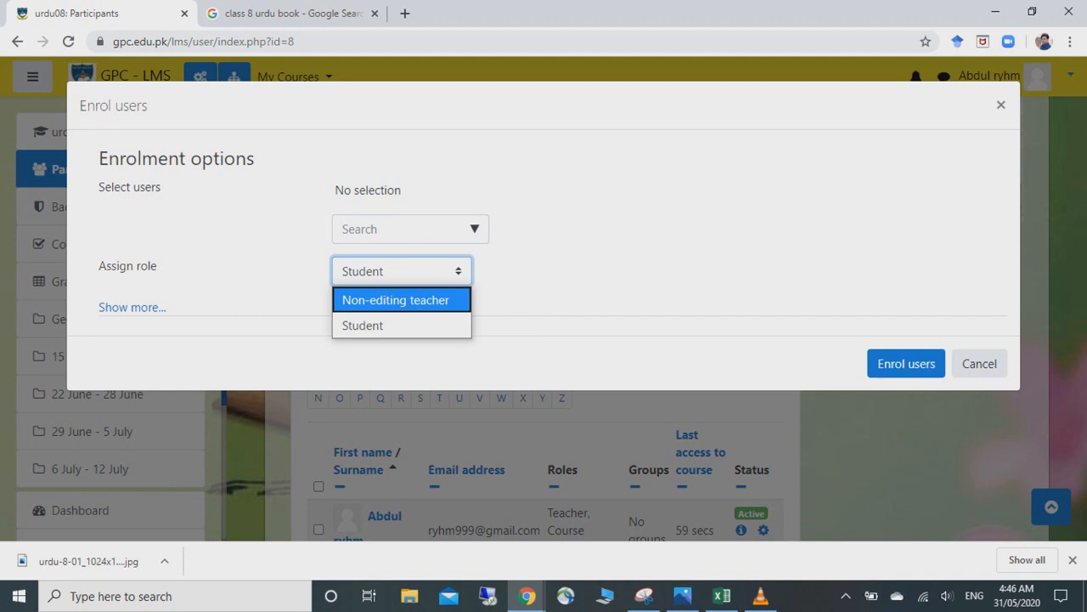
left_click(474, 229)
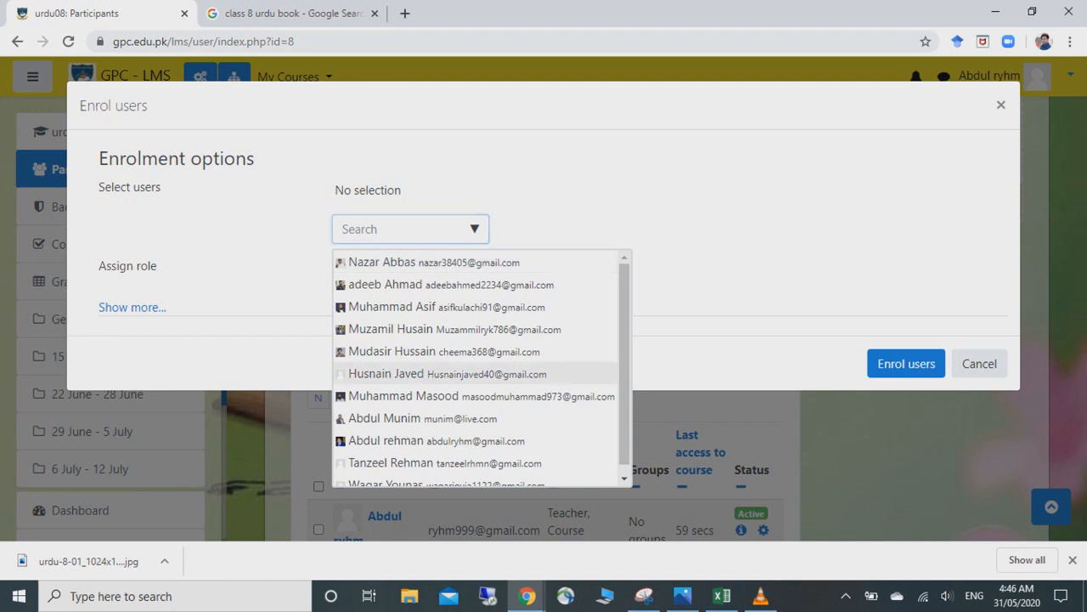
left_click(387, 374)
left_click(696, 254)
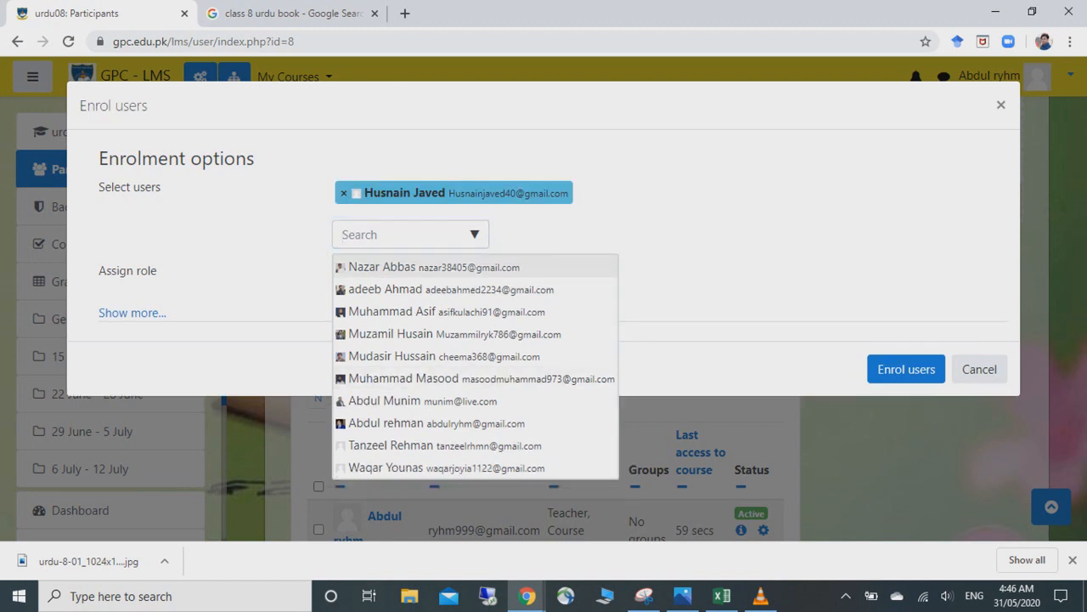
left_click(401, 277)
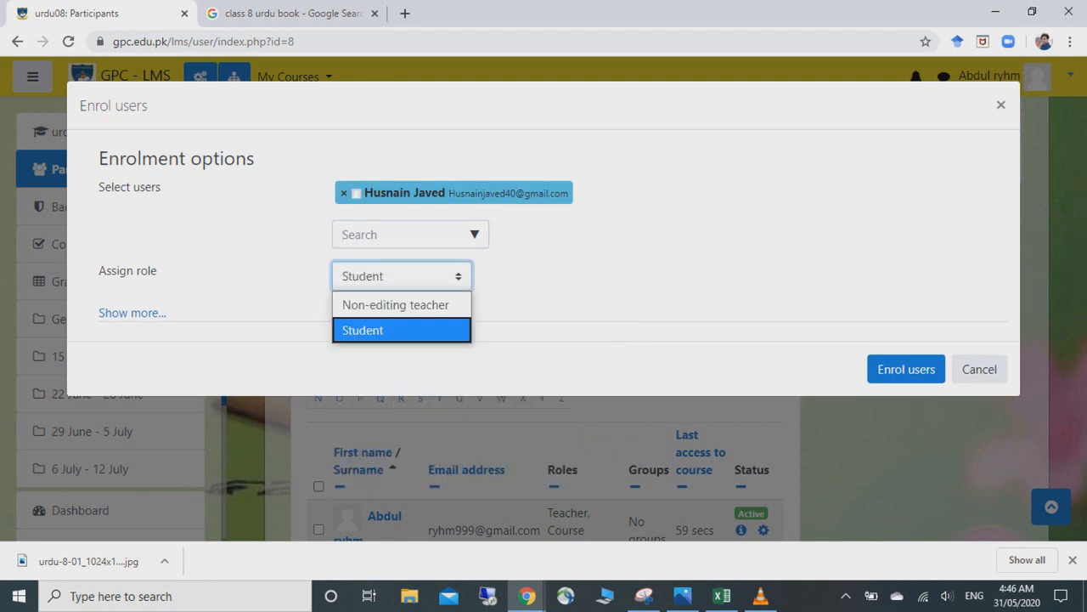
left_click(396, 303)
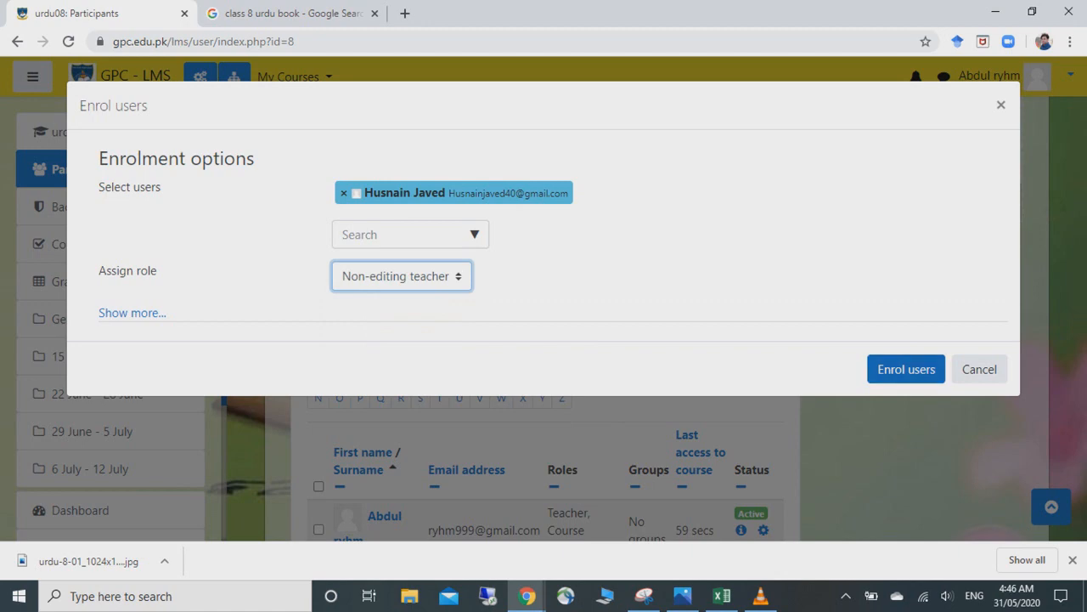
left_click(906, 369)
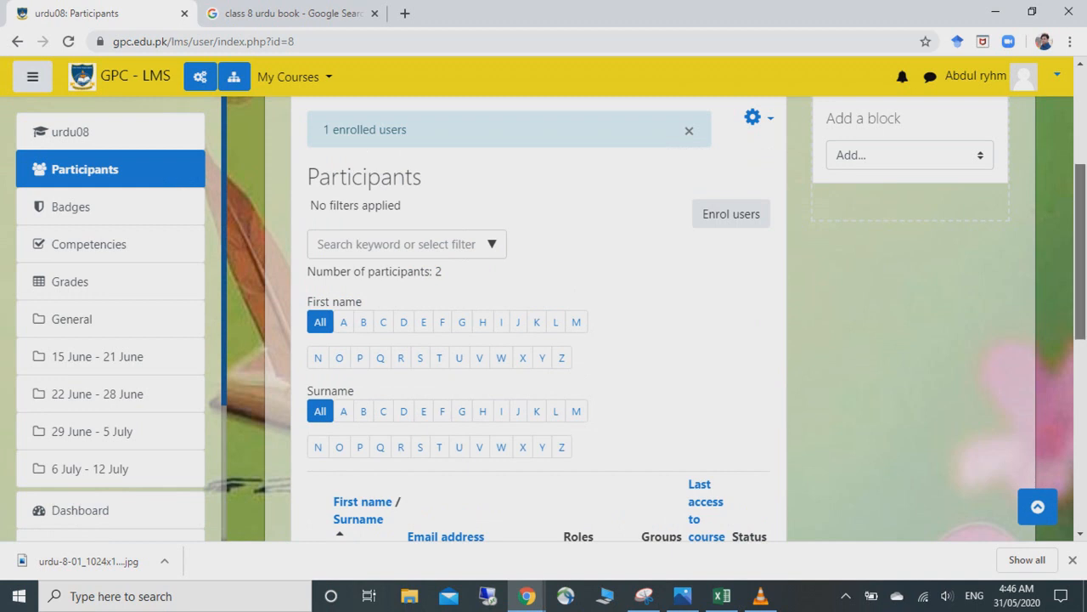
- Review the two participants, including the new Non-editing teacher, then open the Participants gear menu
scroll(544, 323, "down", 3)
mouse_move(1080, 345)
left_mouse_down()
mouse_move(1080, 328)
mouse_move(1080, 357)
left_mouse_up()
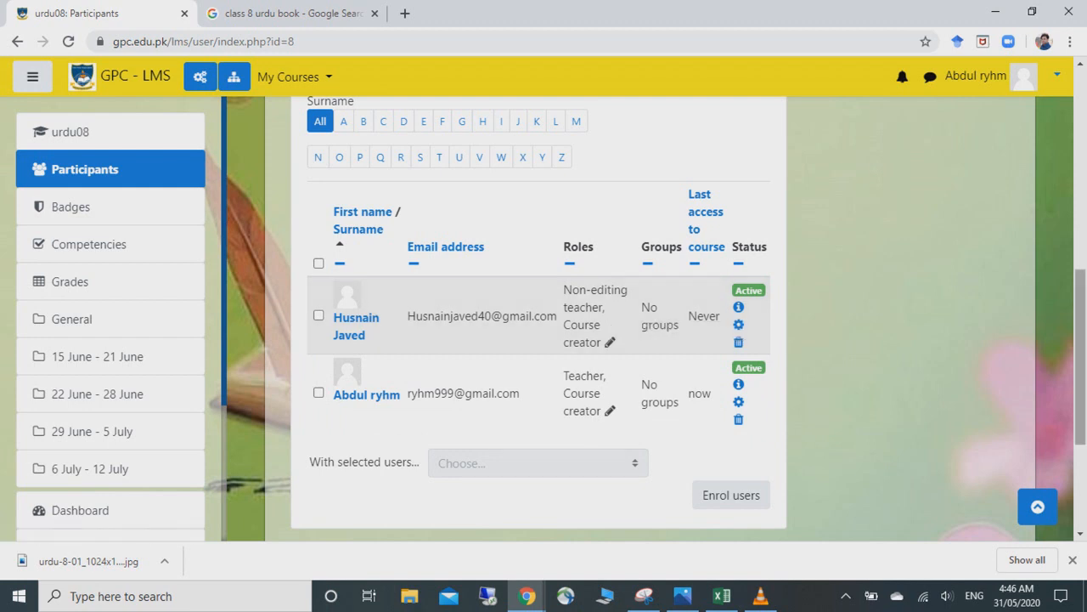
right_click(899, 334)
scroll(899, 334, "up", 4)
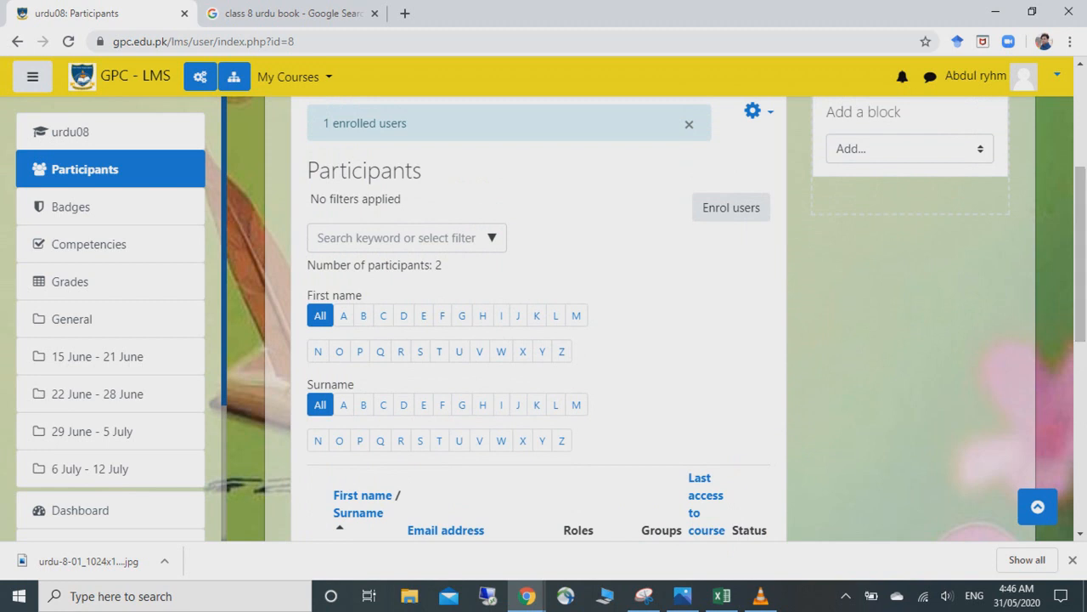
left_click(754, 111)
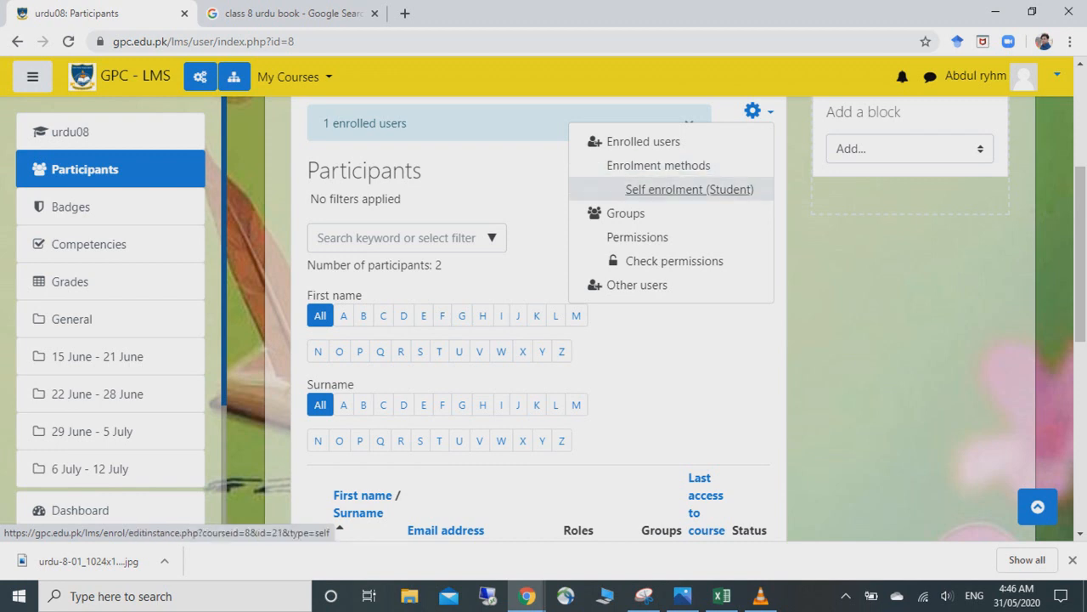
- Go to Enrolment methods > Self enrolment (Student) and scroll to its settings
left_click(689, 189)
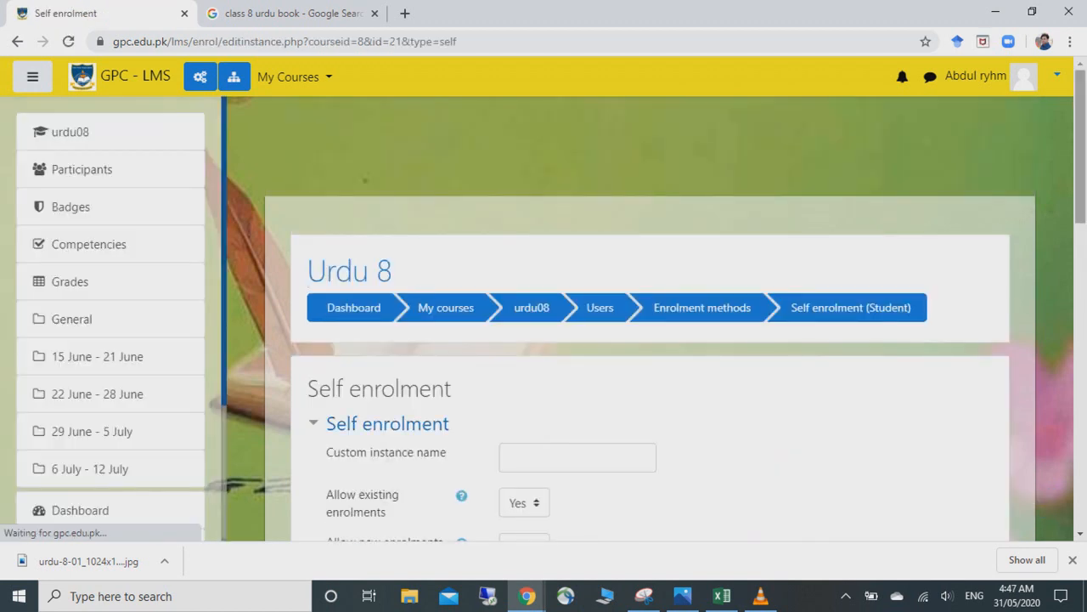
right_click(885, 204)
left_click(977, 175)
right_click(978, 176)
left_click(977, 173)
right_click(977, 173)
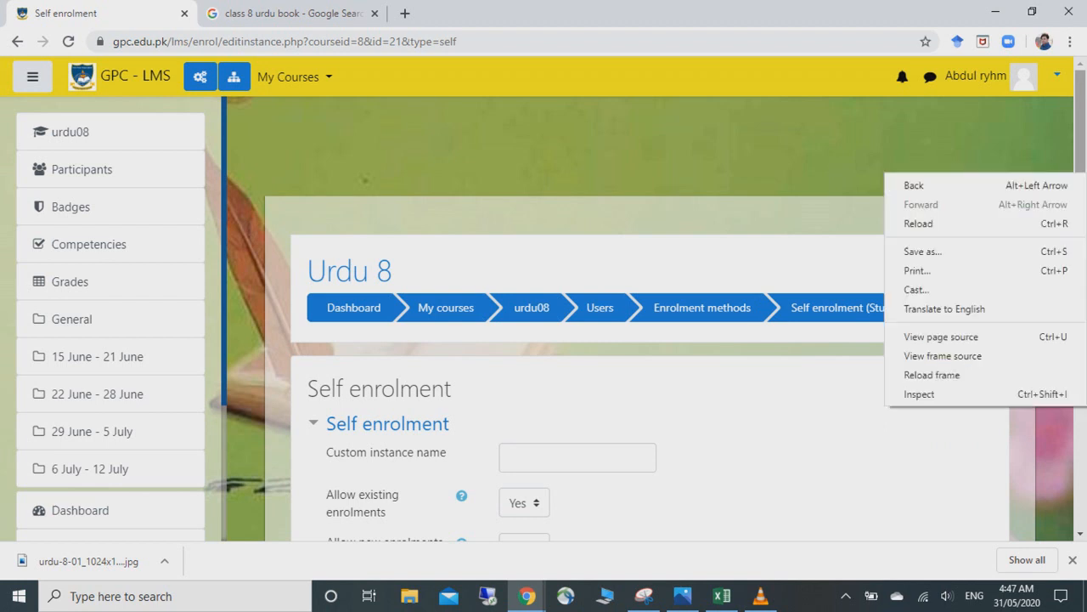
scroll(646, 315, "down", 4)
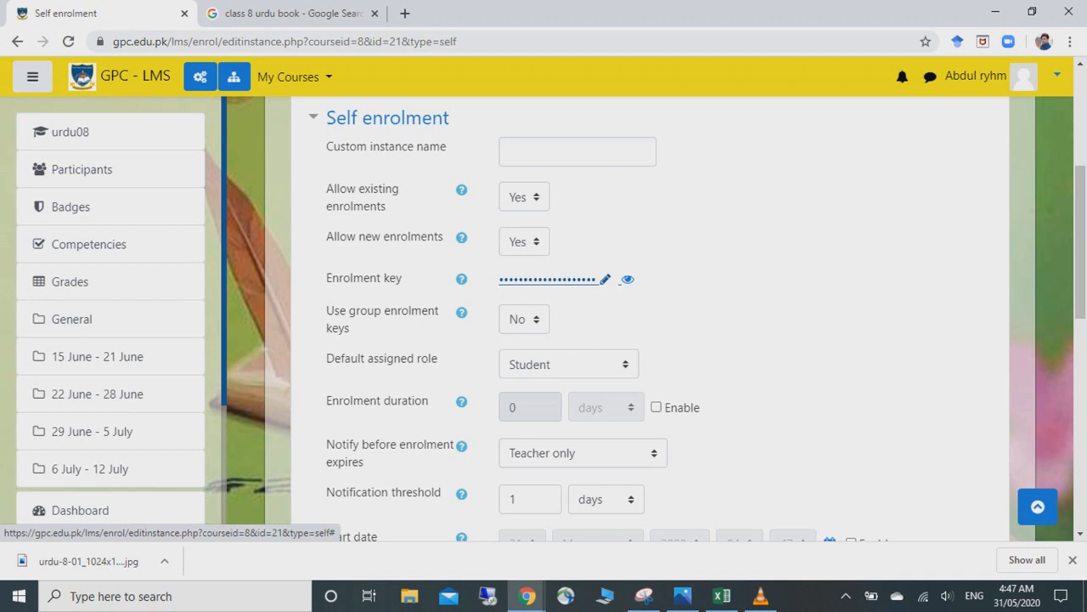
- Replace the old self-enrolment key with a new enrolment key
left_click(605, 279)
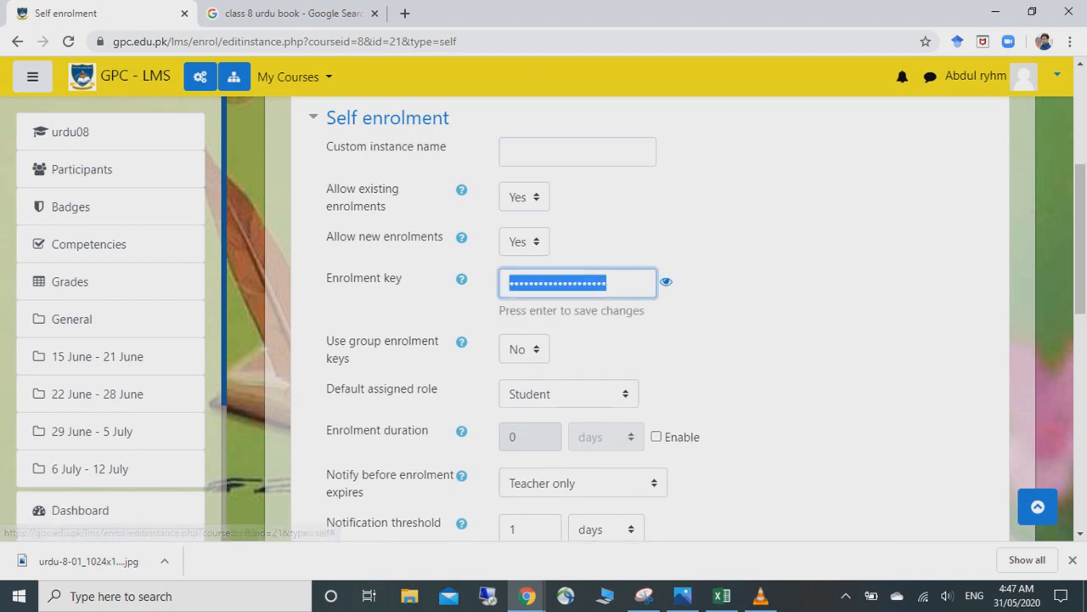
left_click(666, 281)
left_click(666, 281)
left_click_drag(608, 283, 508, 282)
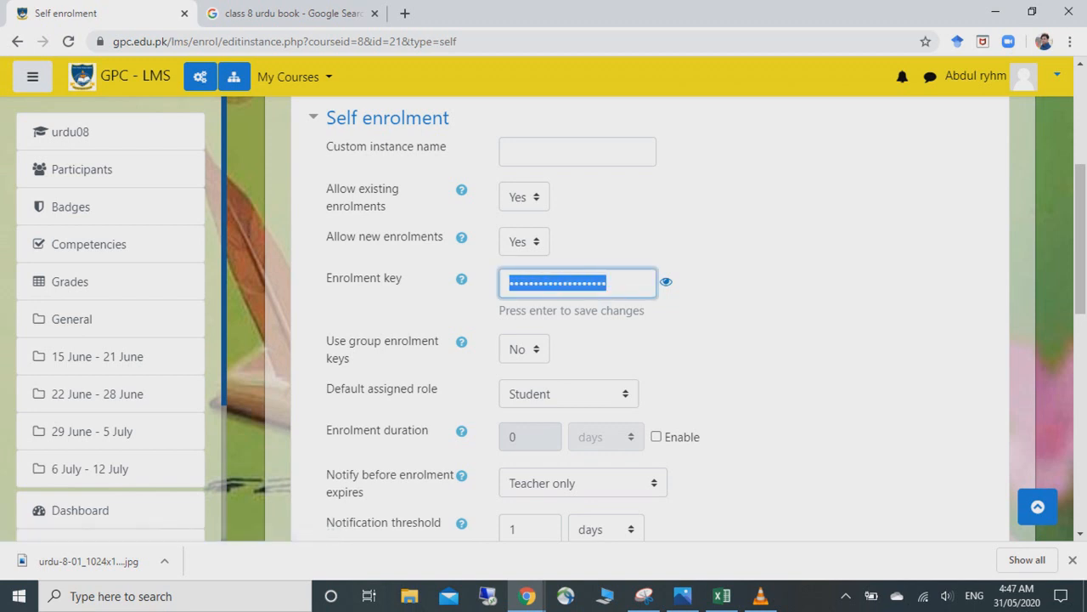
key("BackSpace")
type("•••")
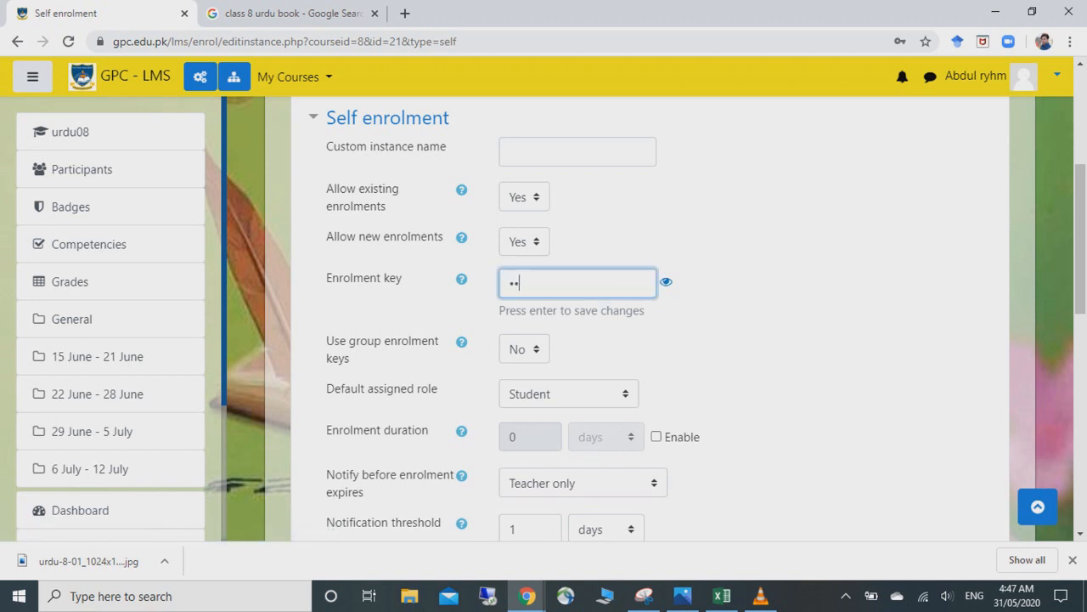
type("••••••••••••")
- Set Use group enrolment keys to Yes
left_click(524, 349)
key("Up")
key("Return")
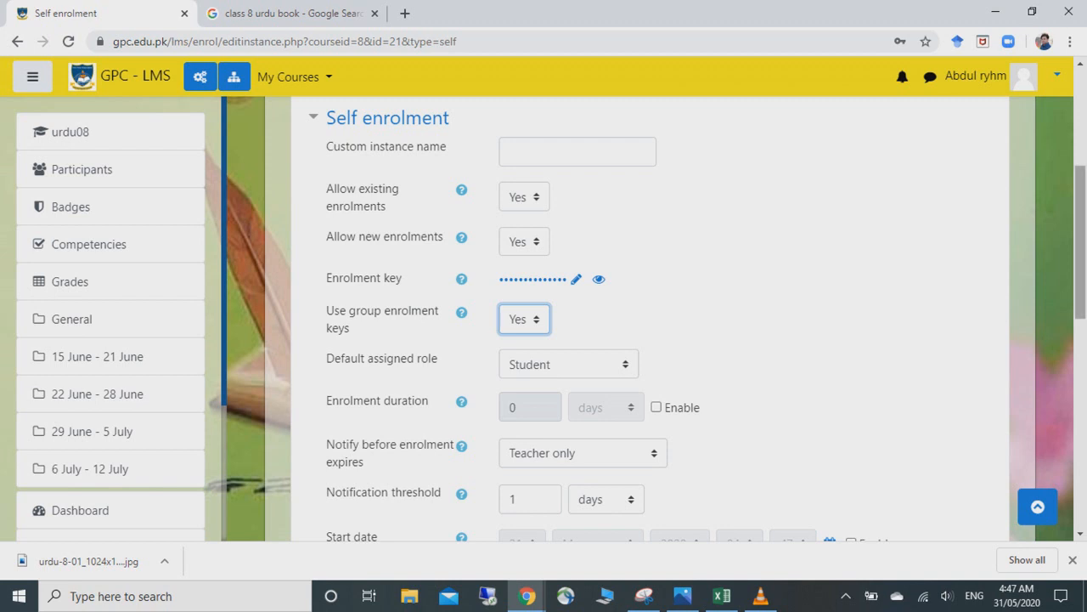
right_click(1081, 287)
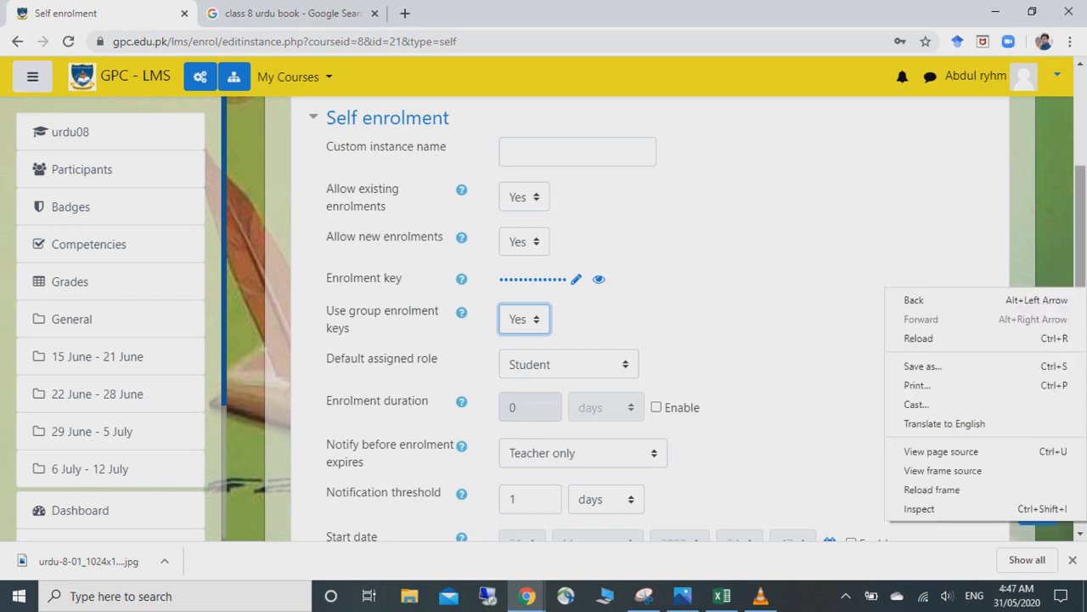
left_click_drag(1081, 288, 1081, 355)
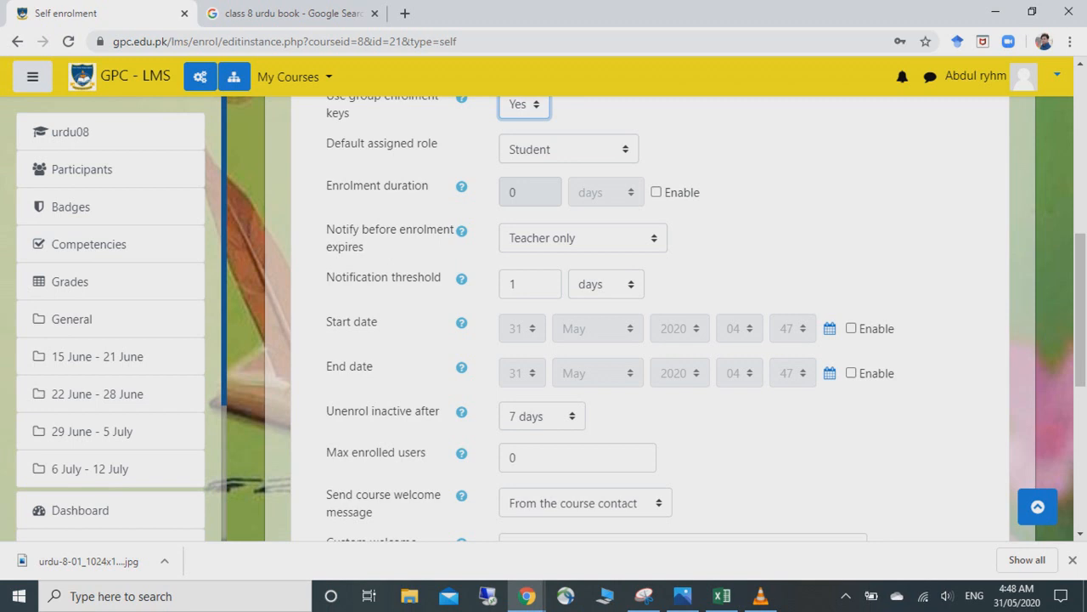
- Enable the self-enrolment start date and set it to 15 June
left_click(850, 328)
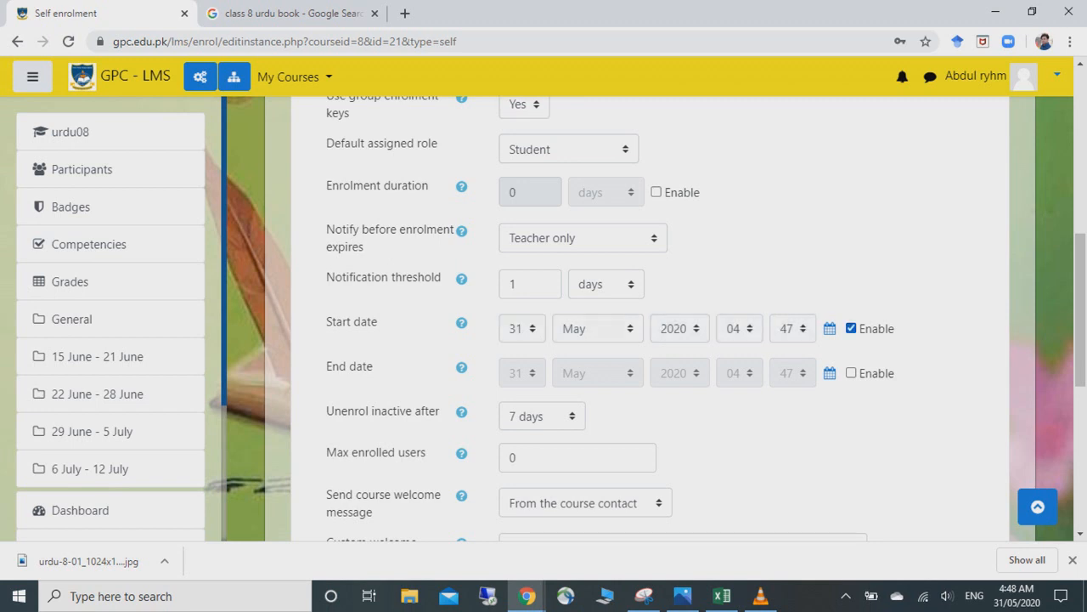
left_click(521, 328)
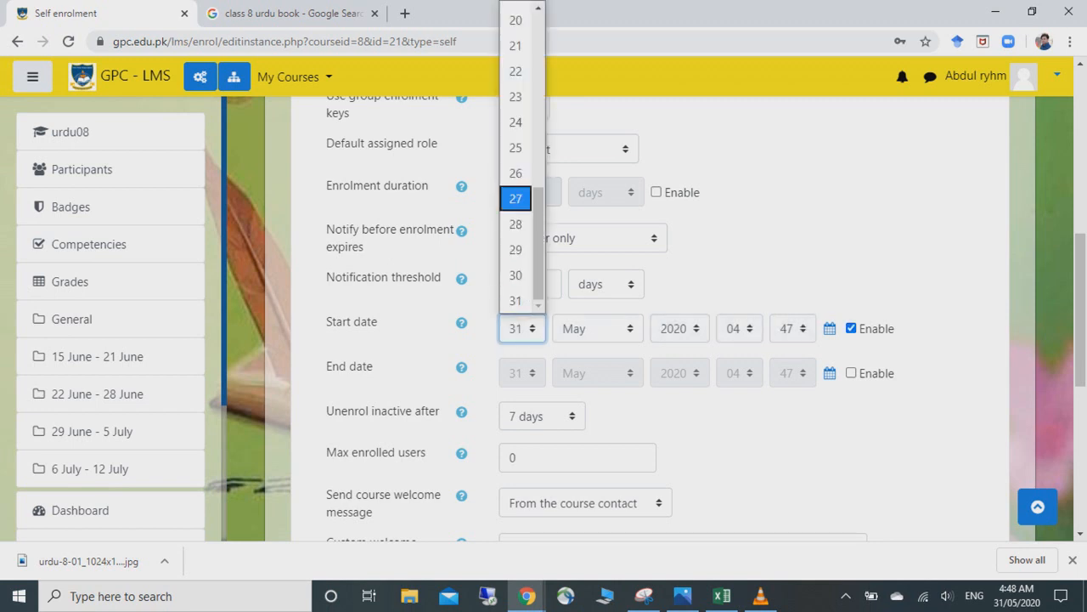
scroll(520, 161, "up", 3)
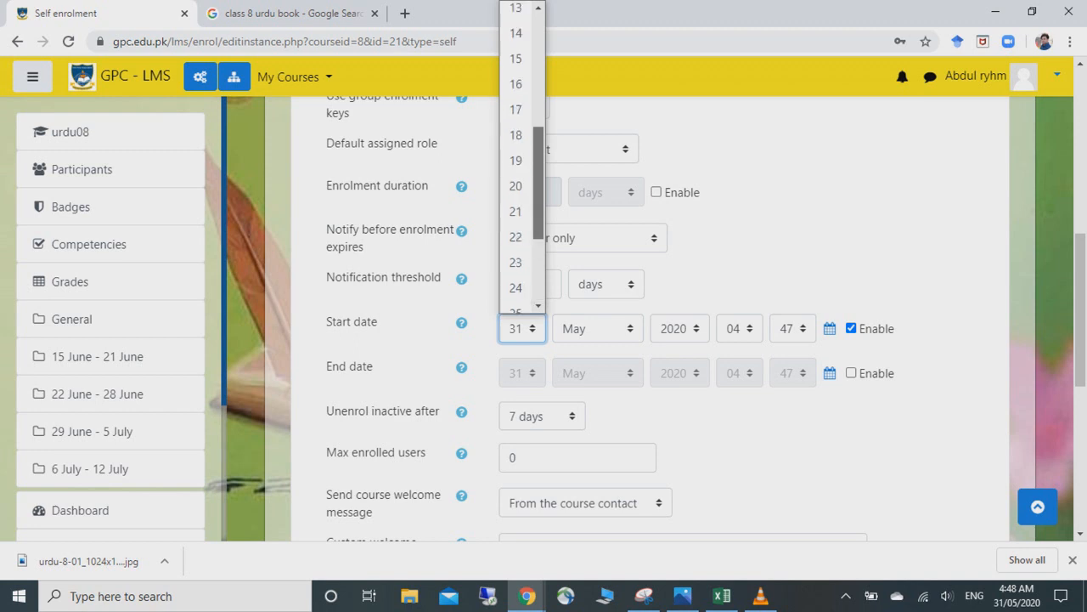
left_click(515, 93)
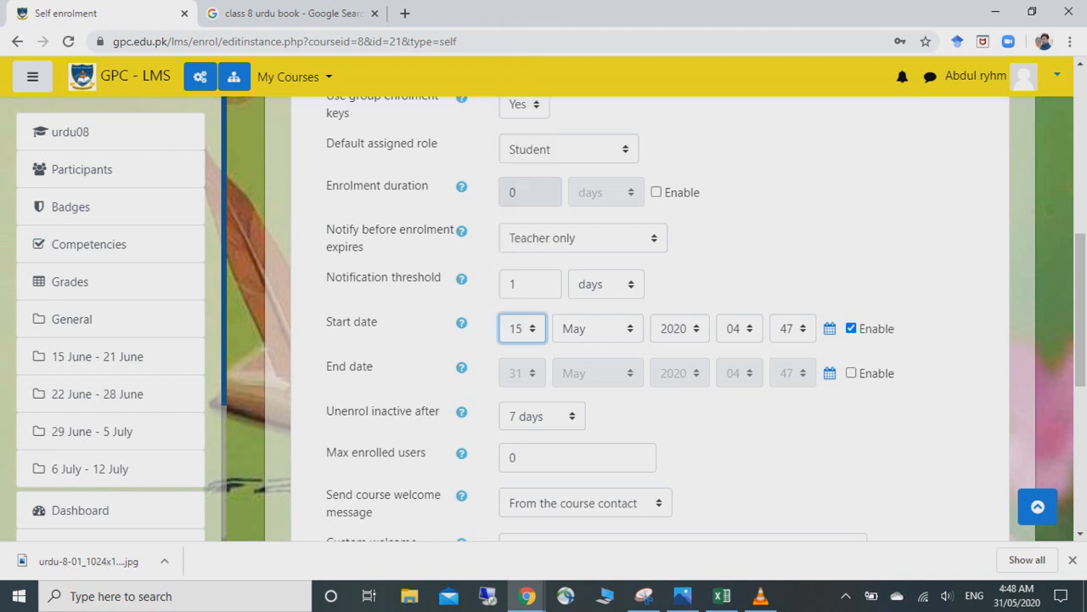
right_click(632, 335)
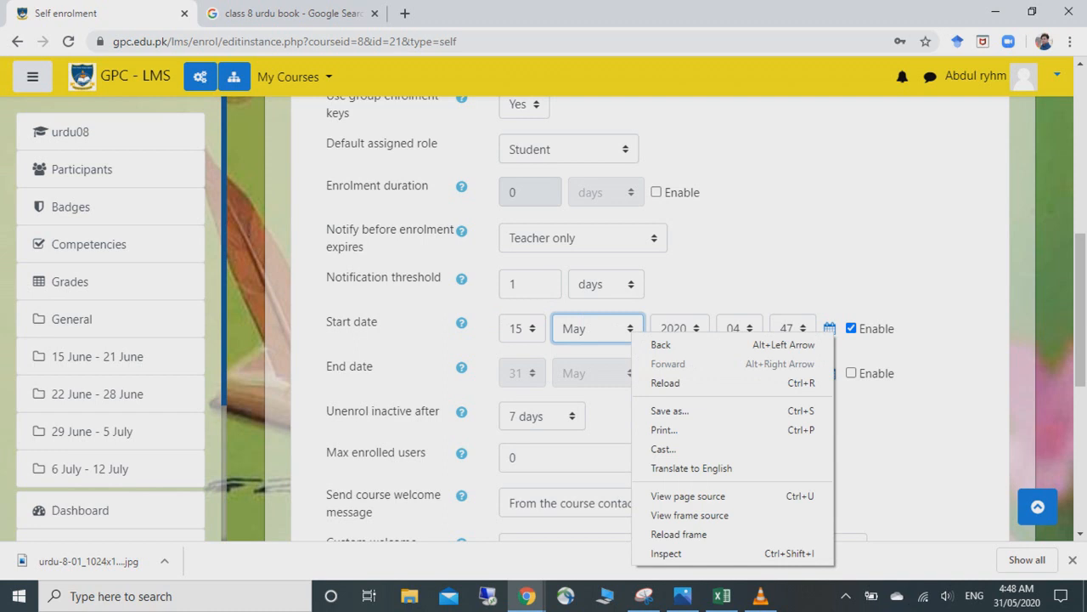
left_click(598, 328)
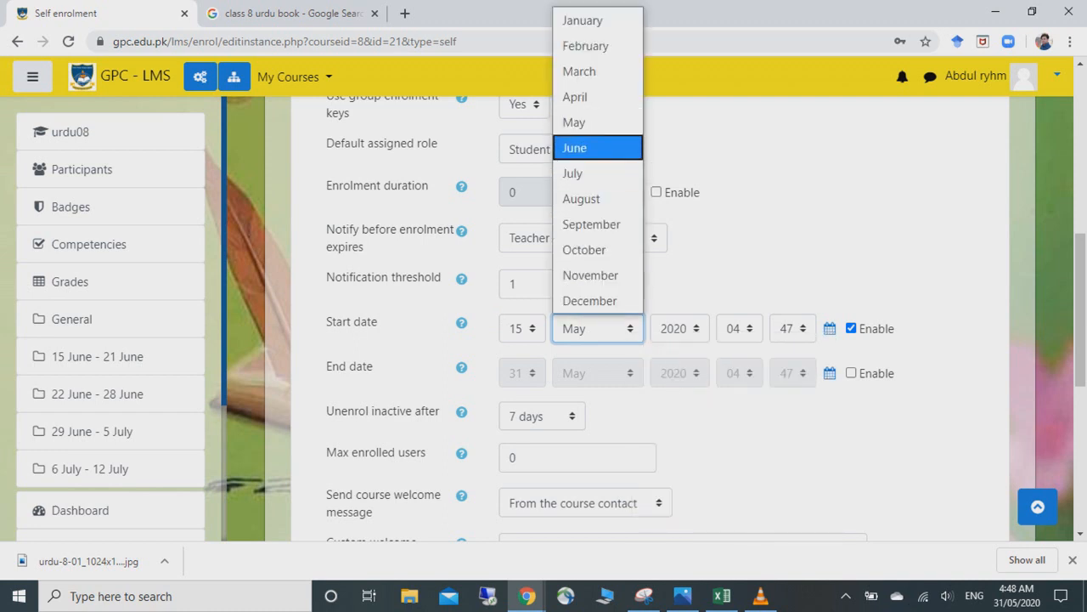
left_click(599, 145)
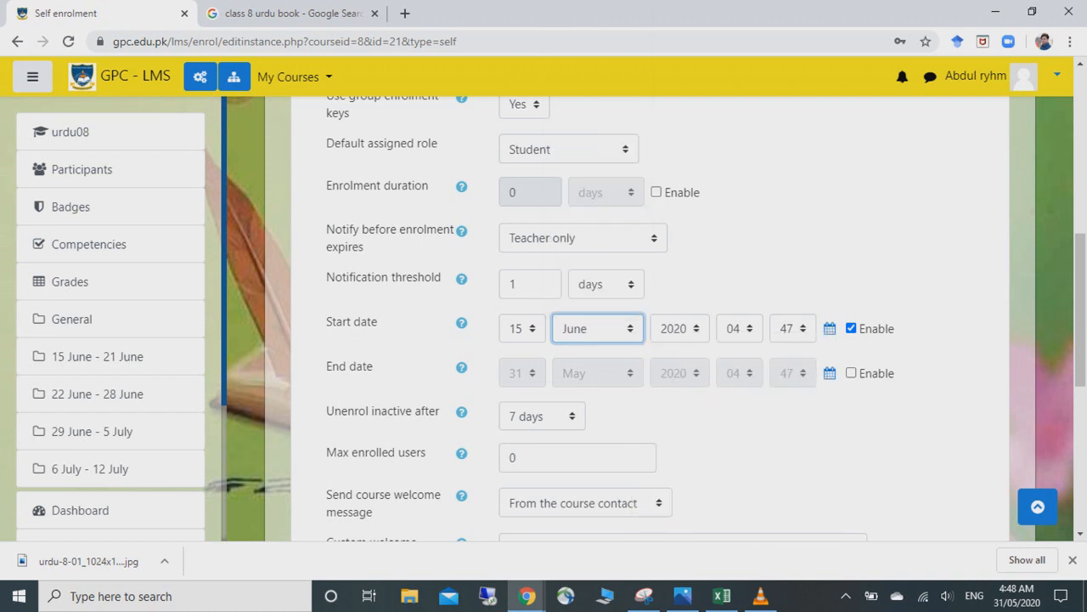
- Set the start time to 00:00 and enable the enrolment end date
left_click(736, 328)
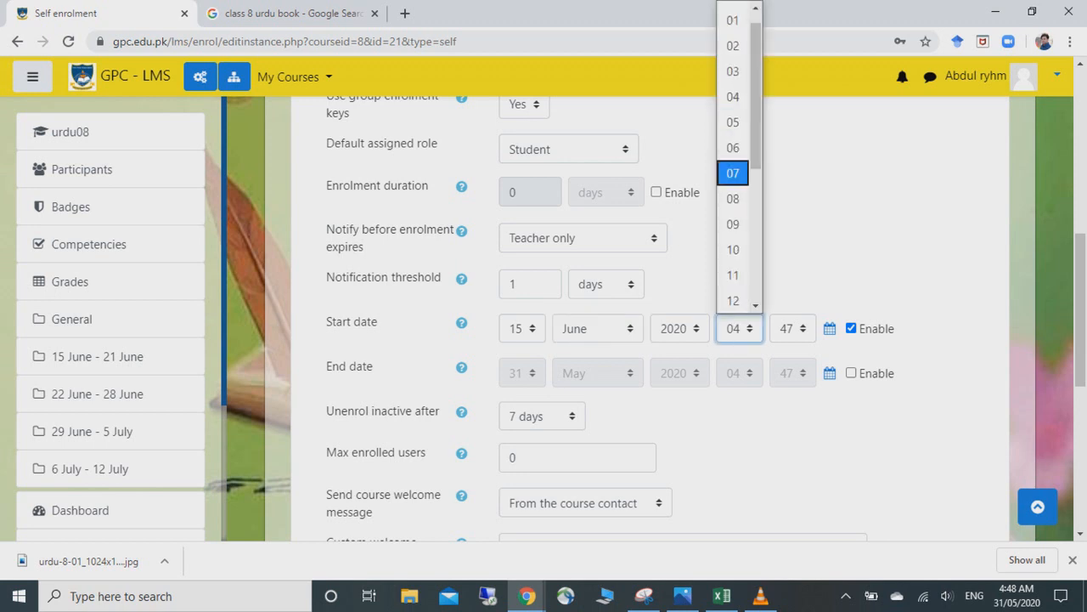
left_click_drag(756, 153, 756, 141)
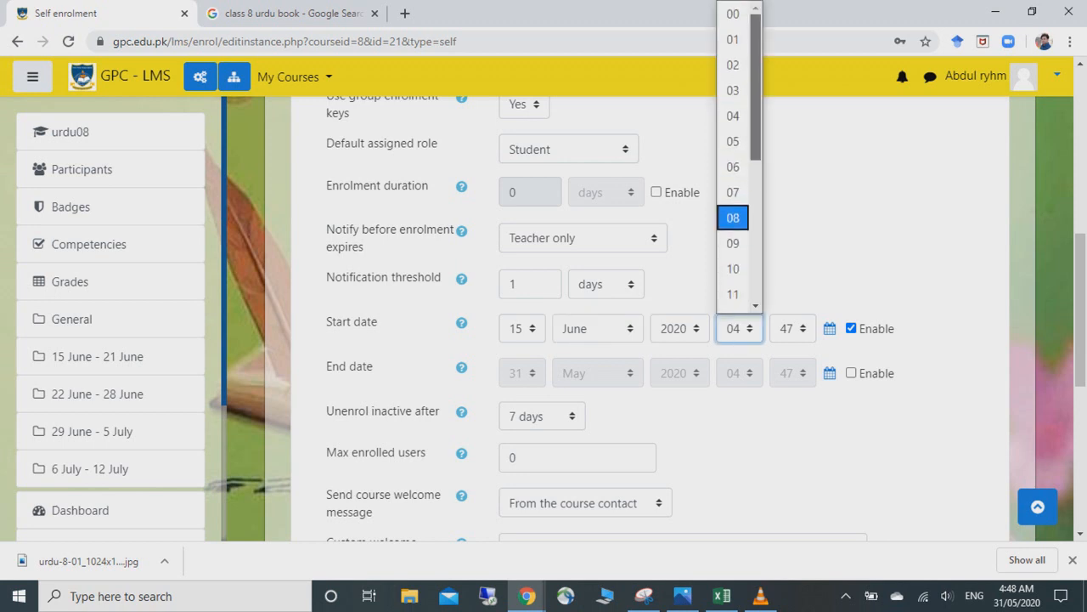
left_click(733, 15)
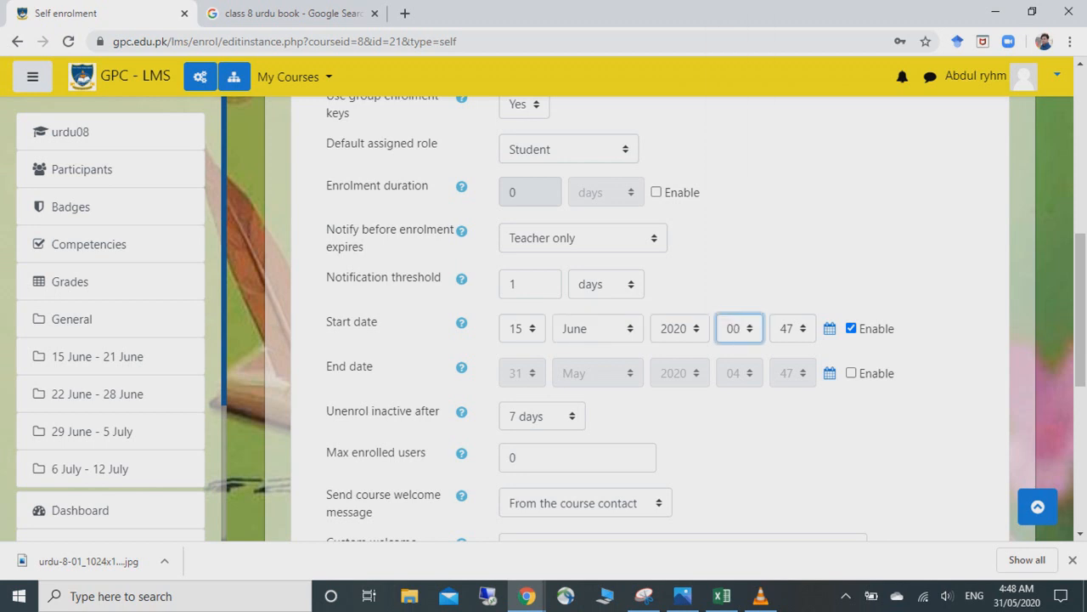
left_click(792, 328)
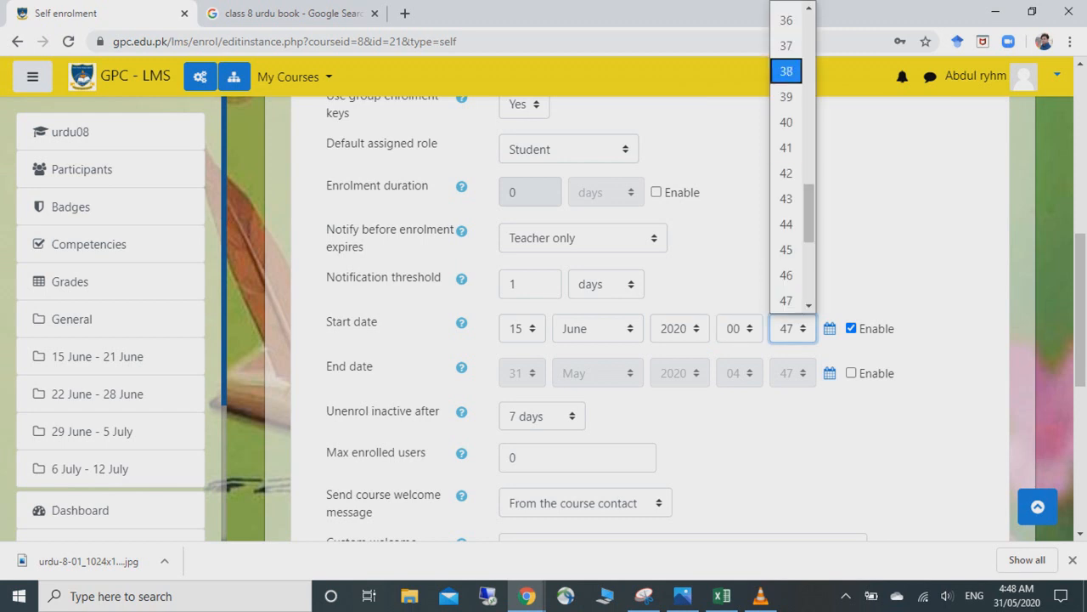
left_click_drag(809, 212, 809, 38)
left_click(787, 14)
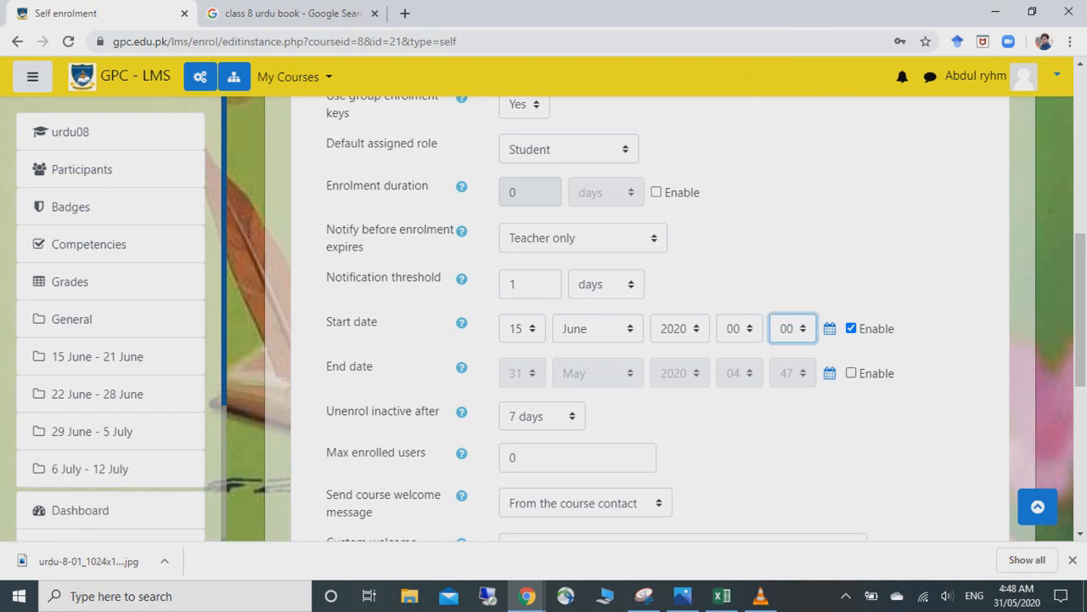
left_click(852, 373)
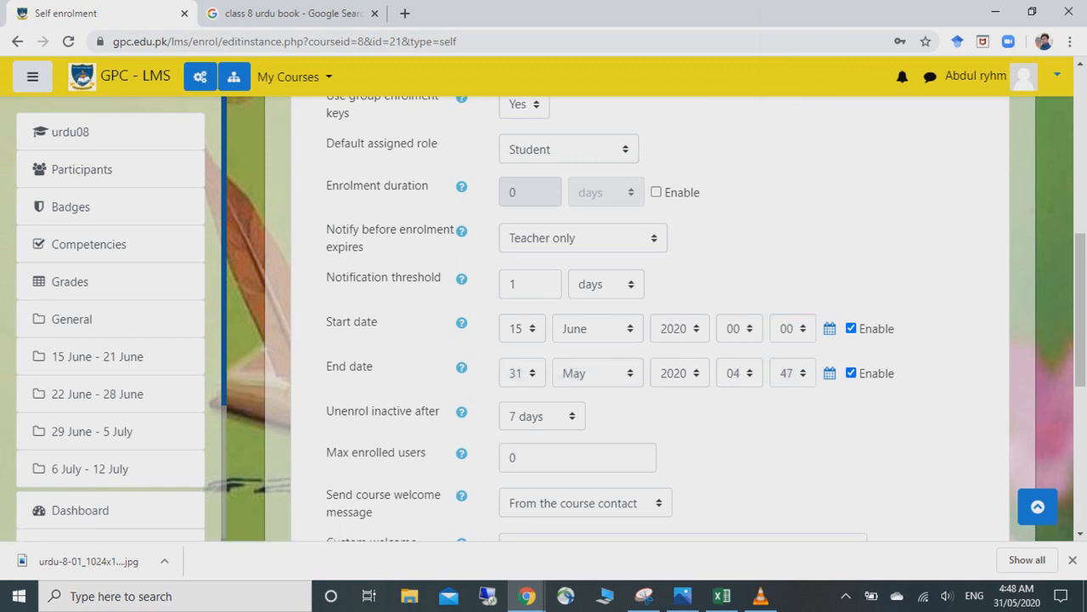
- Set the self-enrolment end date to 30 November
left_click(597, 373)
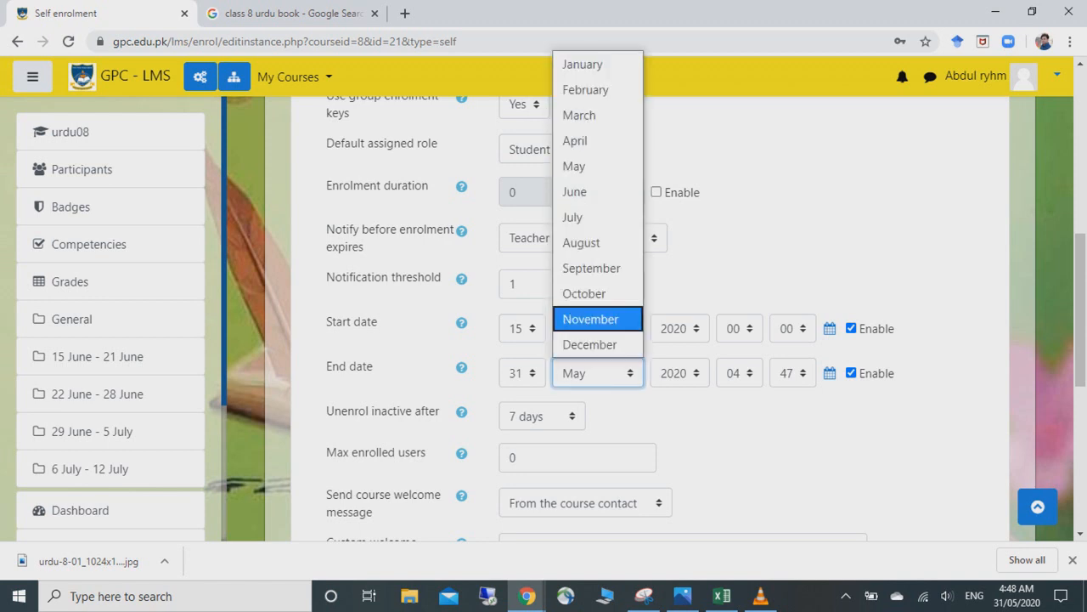
left_click(589, 344)
left_click(522, 373)
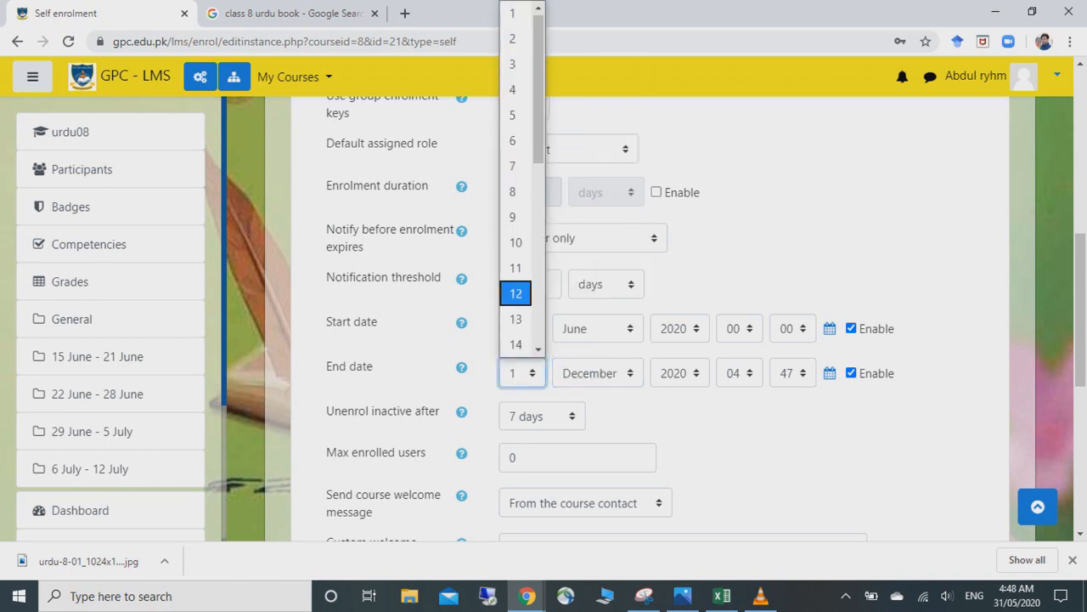
scroll(518, 291, "down", 4)
scroll(518, 212, "down", 1)
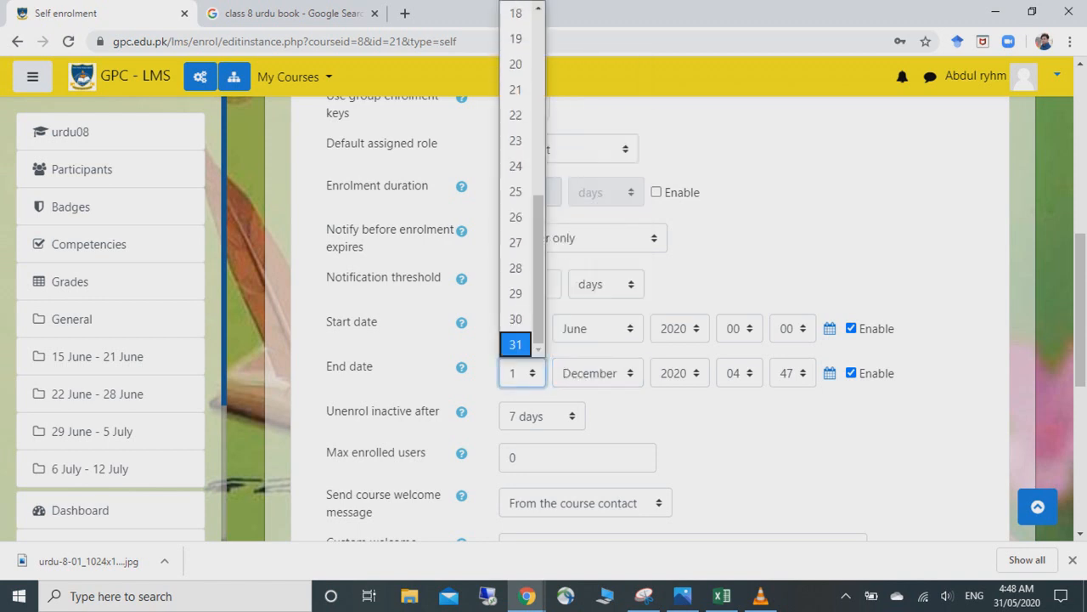
left_click(516, 315)
left_click(597, 373)
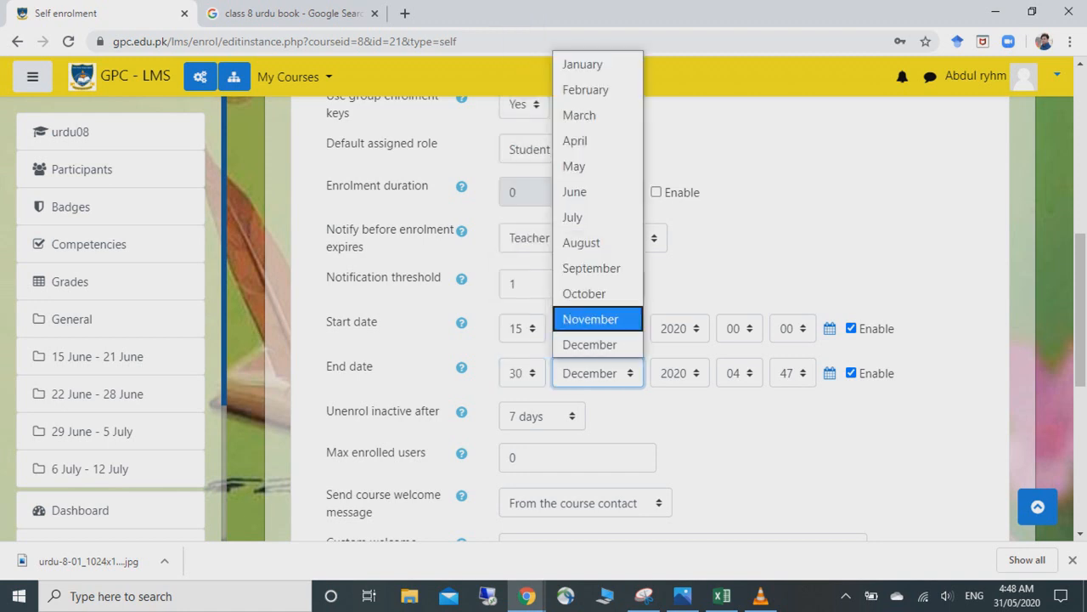
left_click(589, 318)
- Set the end time to 23:59
right_click(742, 369)
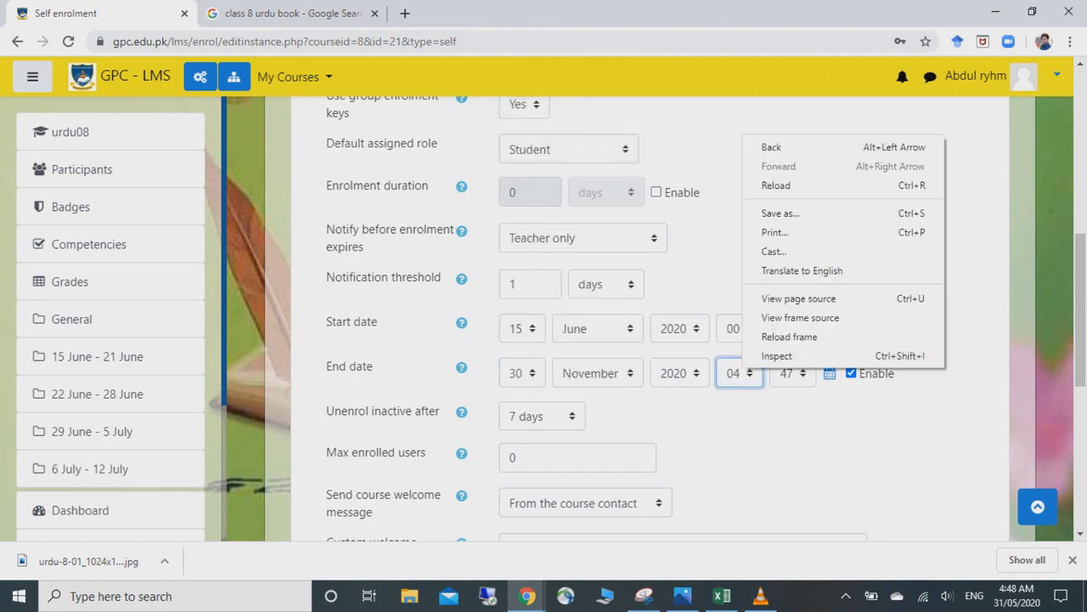
right_click(736, 380)
left_click(746, 372)
right_click(748, 376)
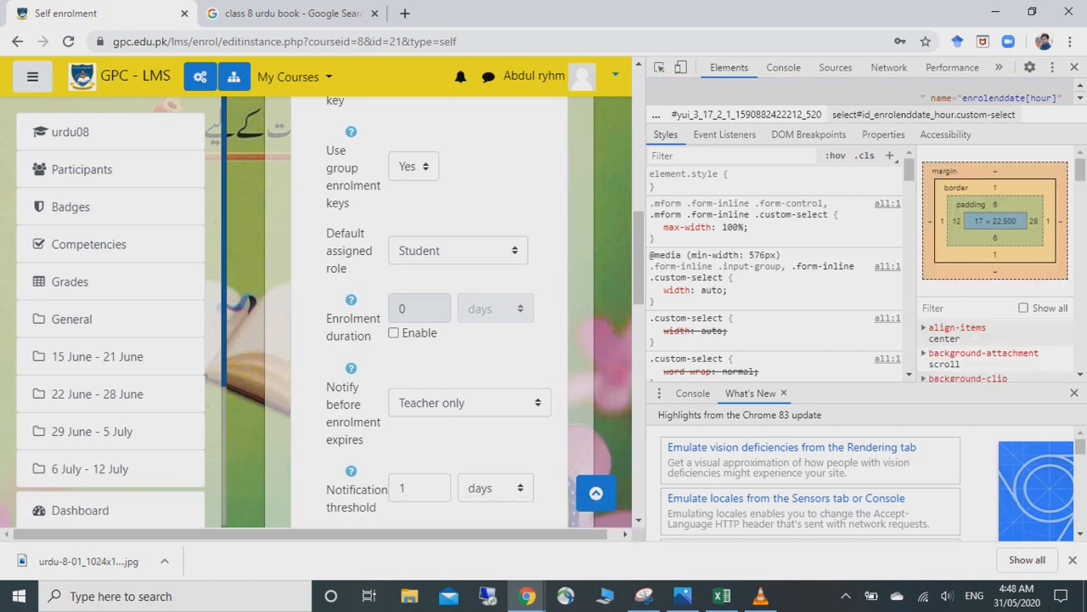
left_click(1074, 68)
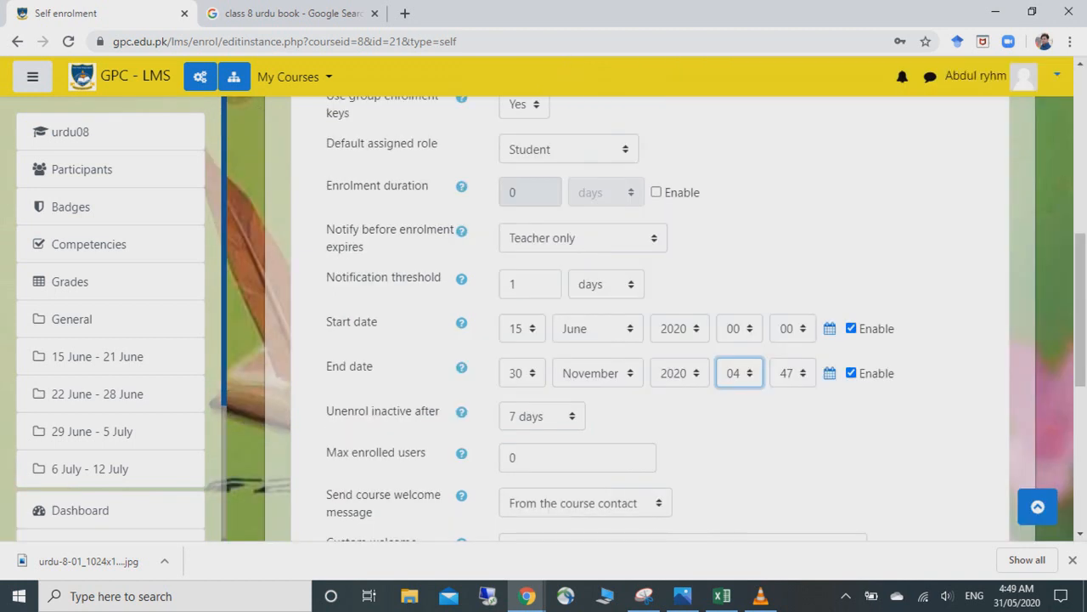
left_click(740, 373)
left_click_drag(756, 186, 756, 311)
left_click(733, 344)
left_click(793, 373)
left_click_drag(810, 243, 810, 319)
left_click(787, 335)
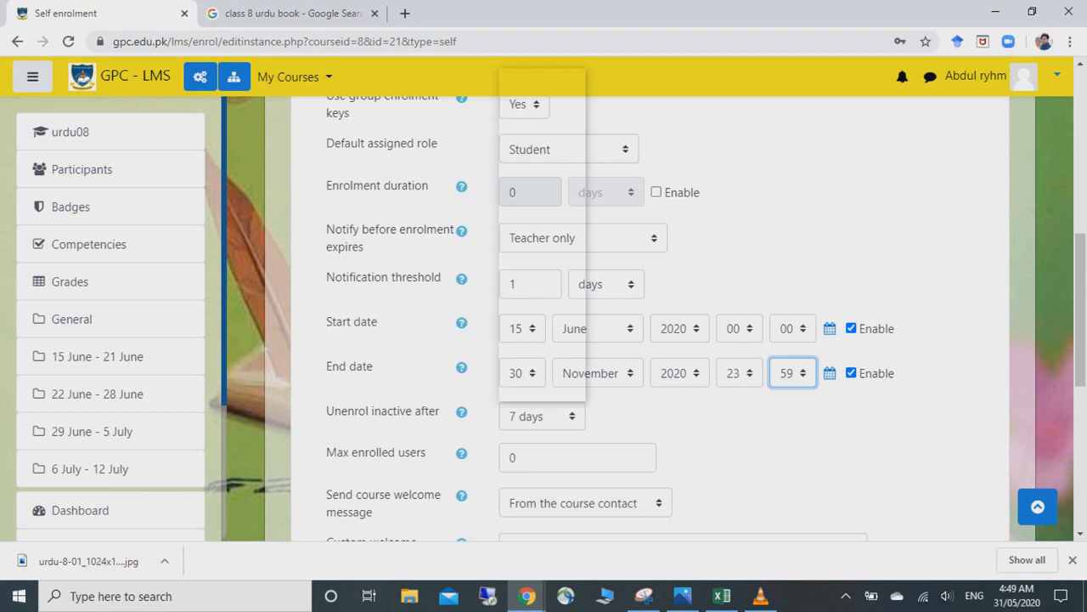
- Keep Unenrol inactive after at 7 days and save the self enrolment settings
left_click(542, 416)
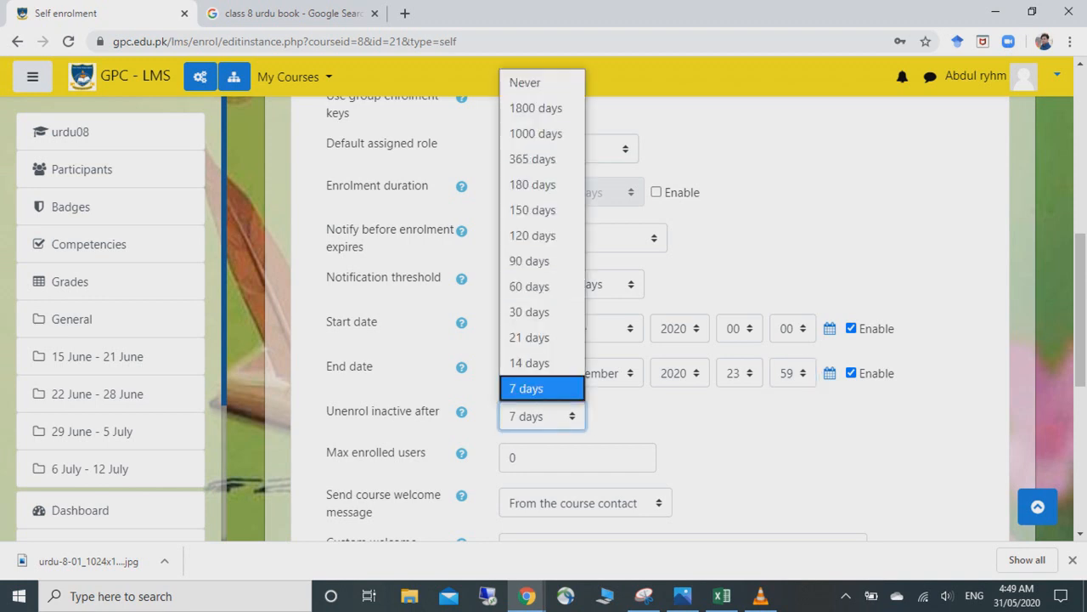
left_click(762, 432)
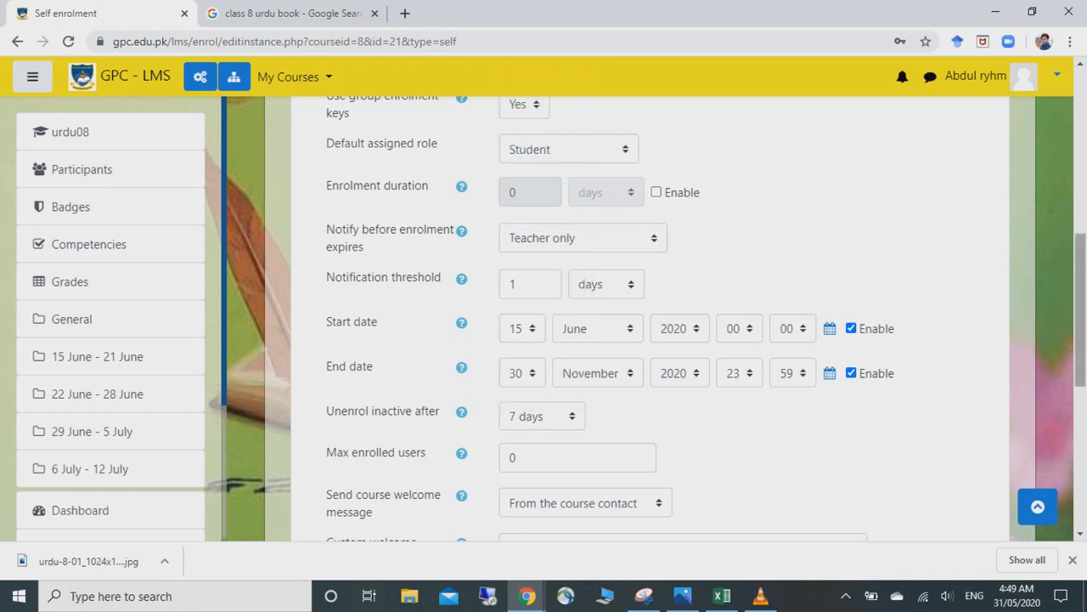
scroll(544, 340, "down", 2)
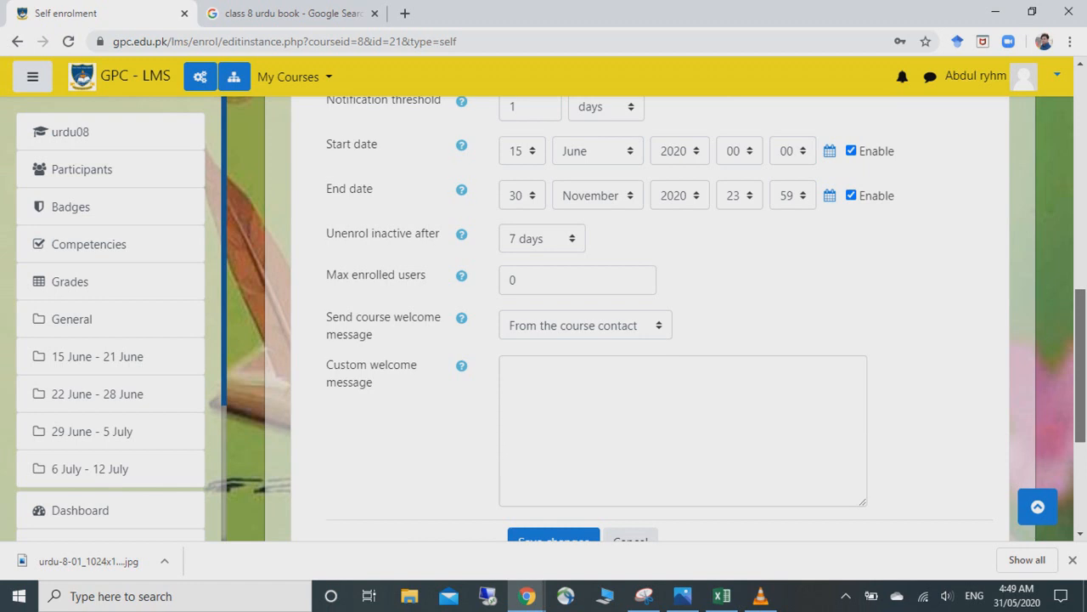
scroll(646, 318, "down", 1)
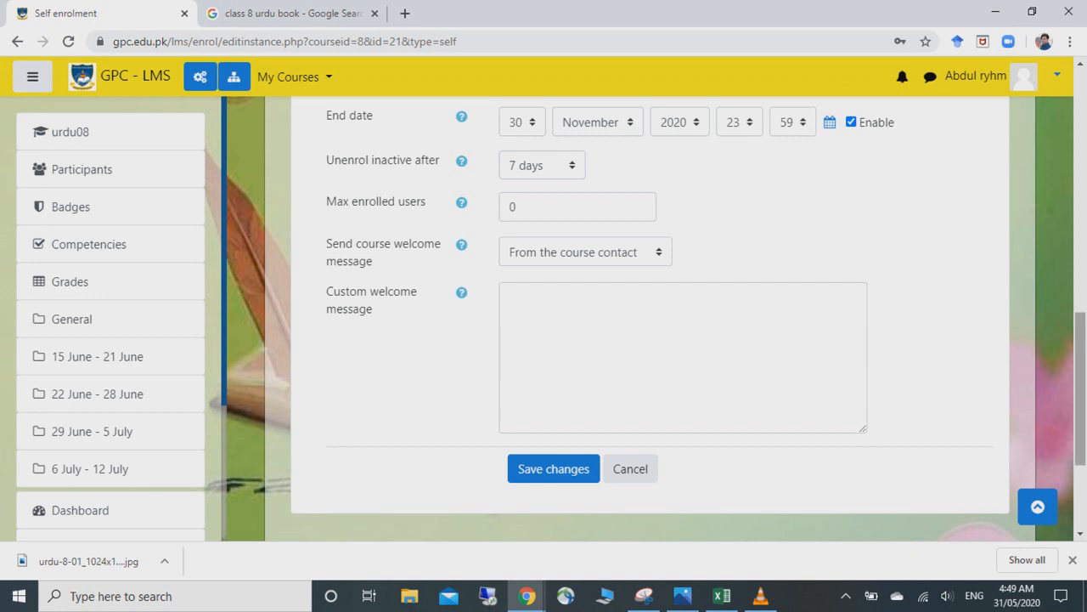
scroll(650, 306, "down", 1)
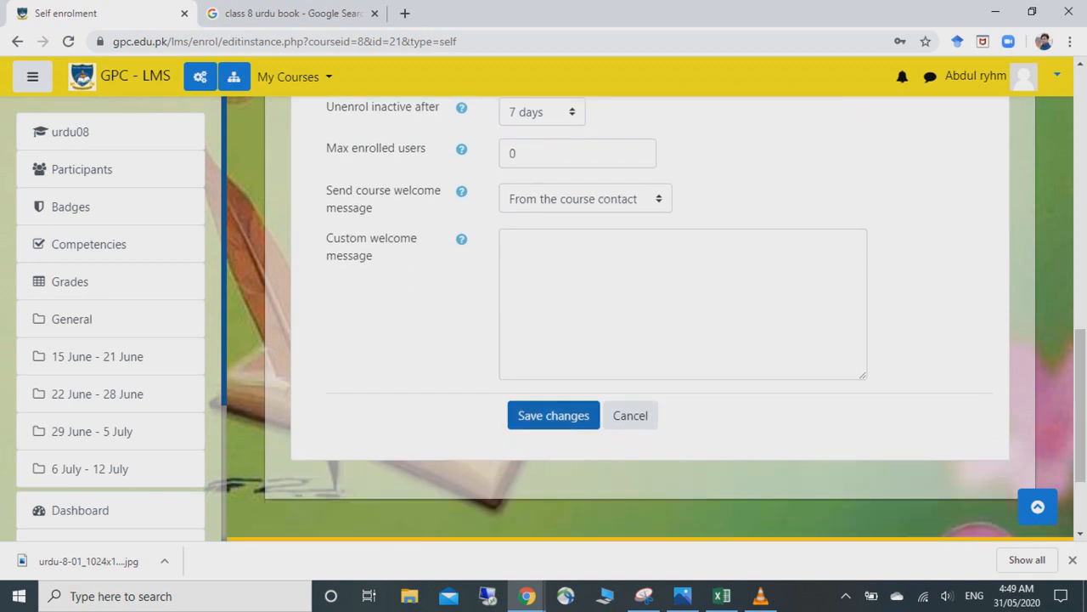
left_click(554, 415)
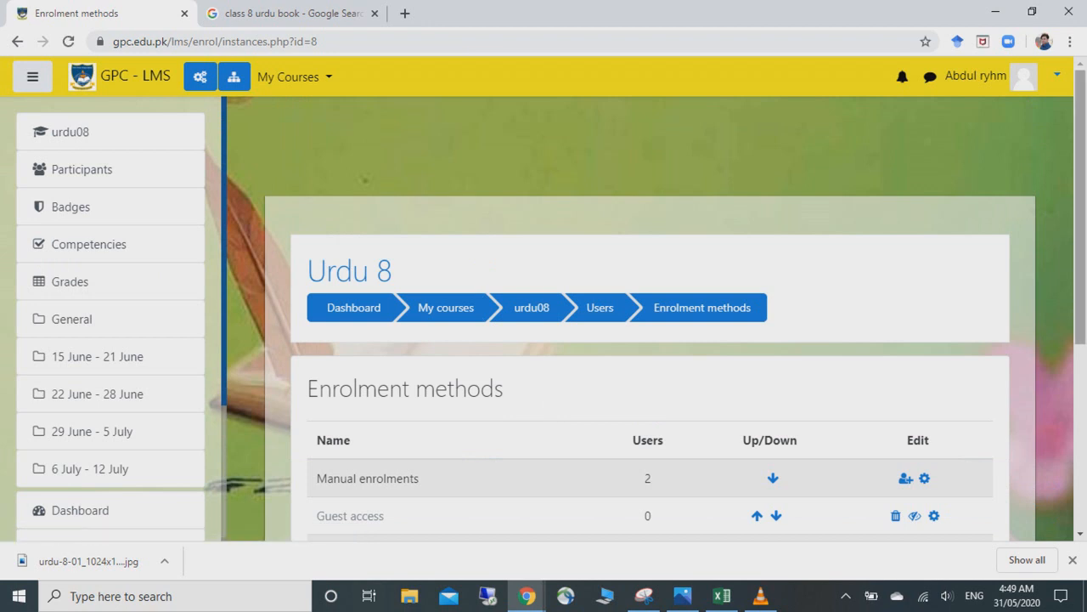
- Go to the 15 June - 21 June week and start adding an activity or resource there
scroll(650, 340, "down", 2)
scroll(650, 339, "down", 1)
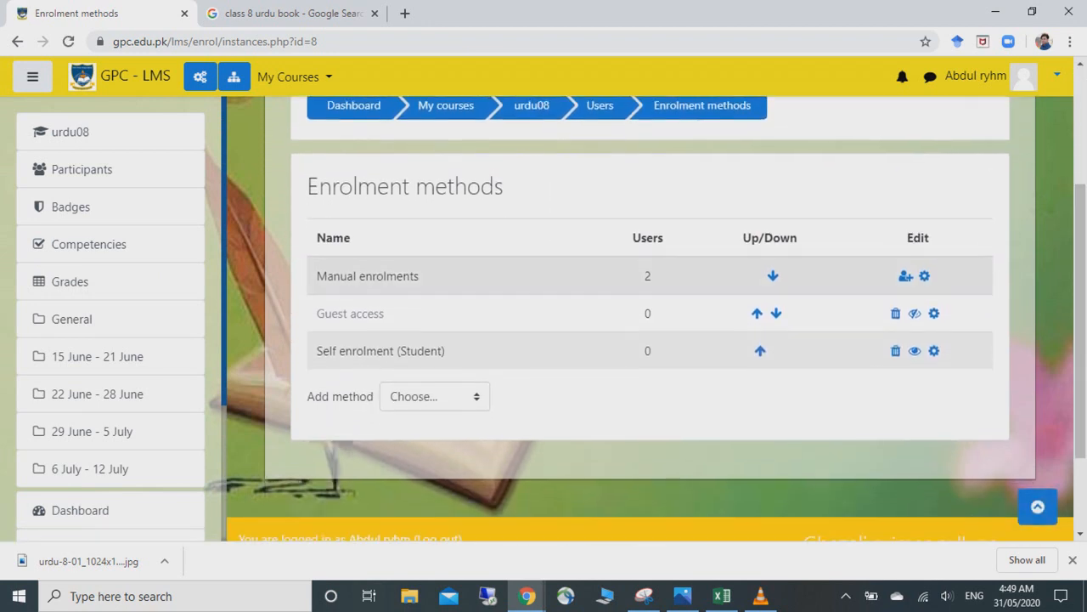
left_click_drag(1081, 322, 1080, 217)
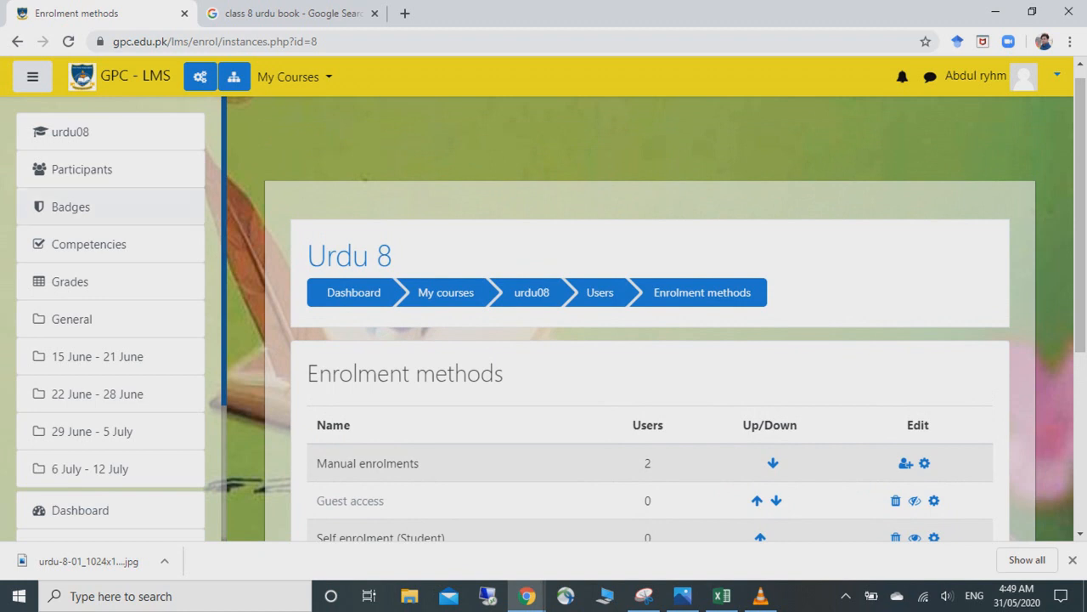
left_click(93, 356)
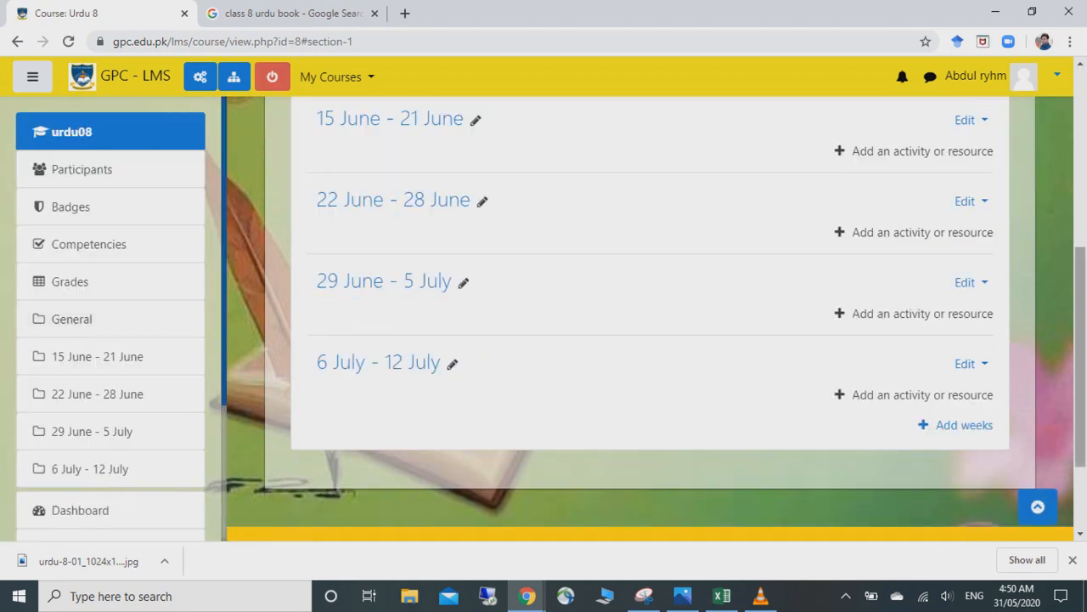
scroll(650, 319, "up", 3)
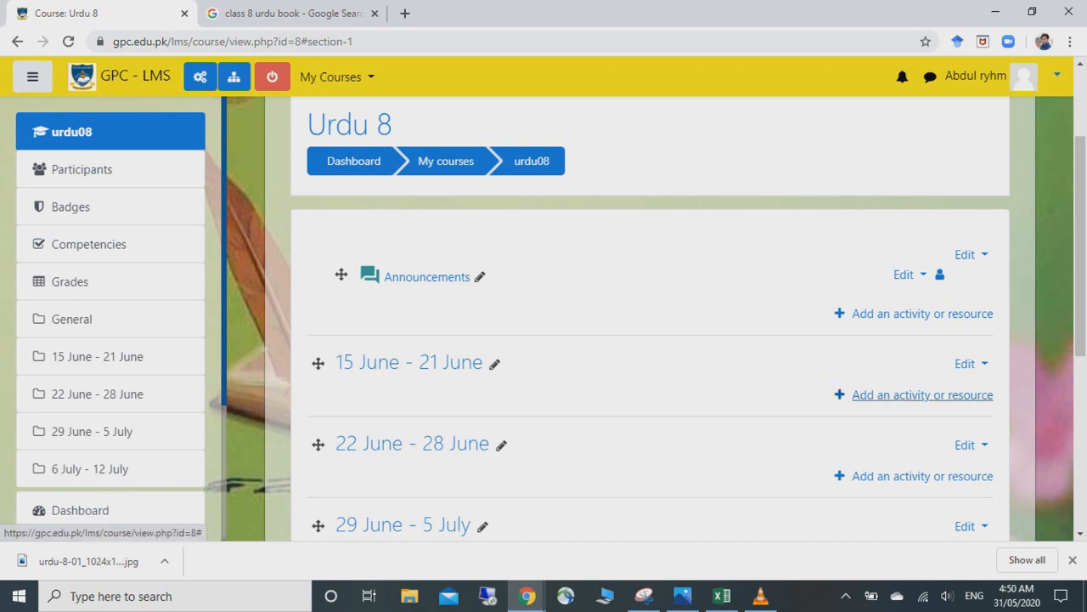
left_click(923, 394)
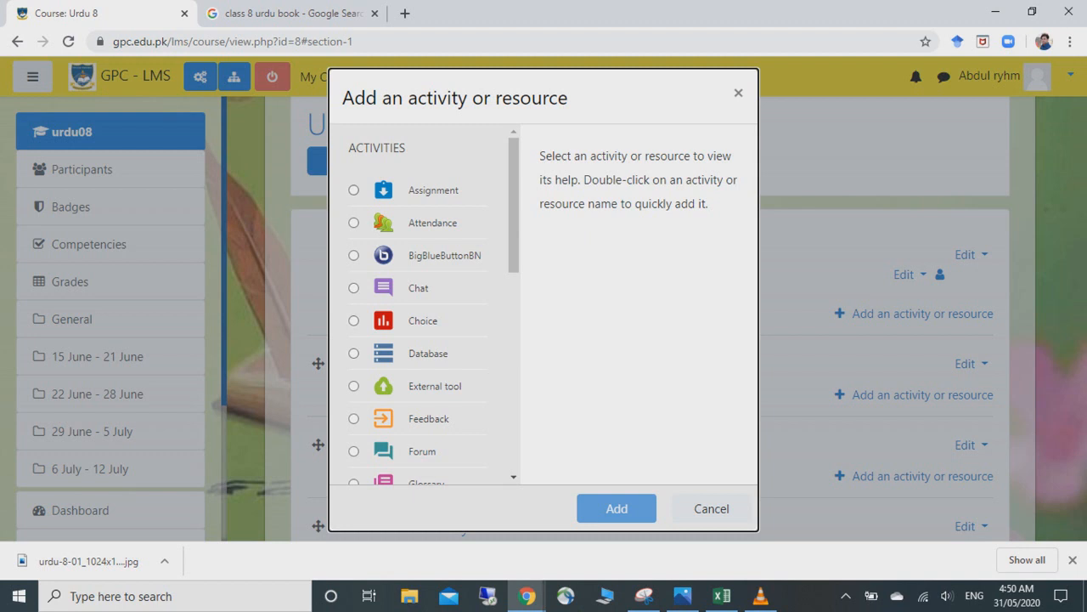
scroll(425, 306, "down", 5)
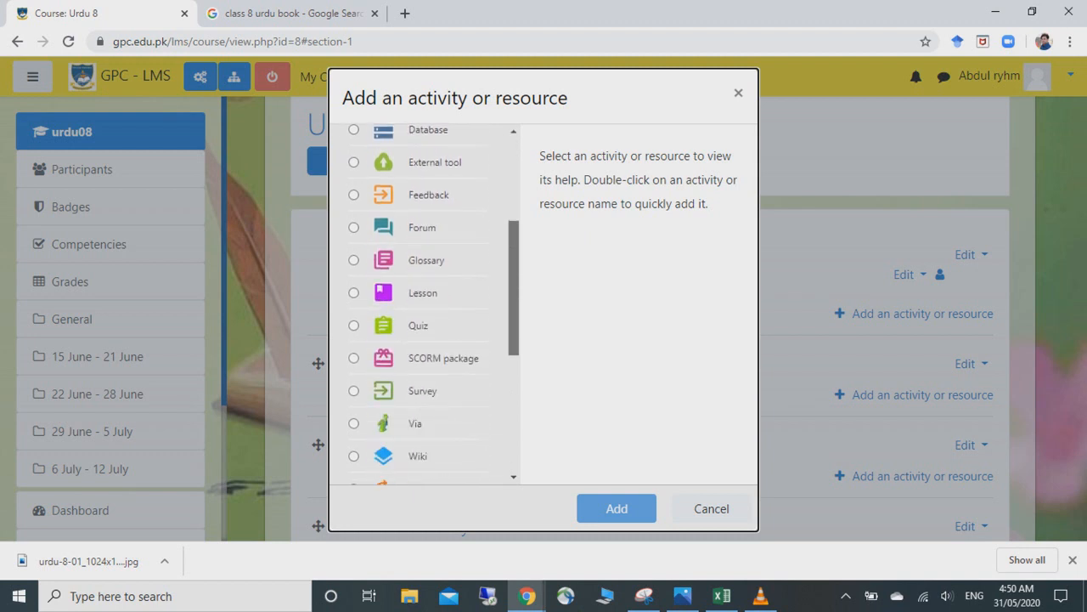
scroll(425, 306, "down", 4)
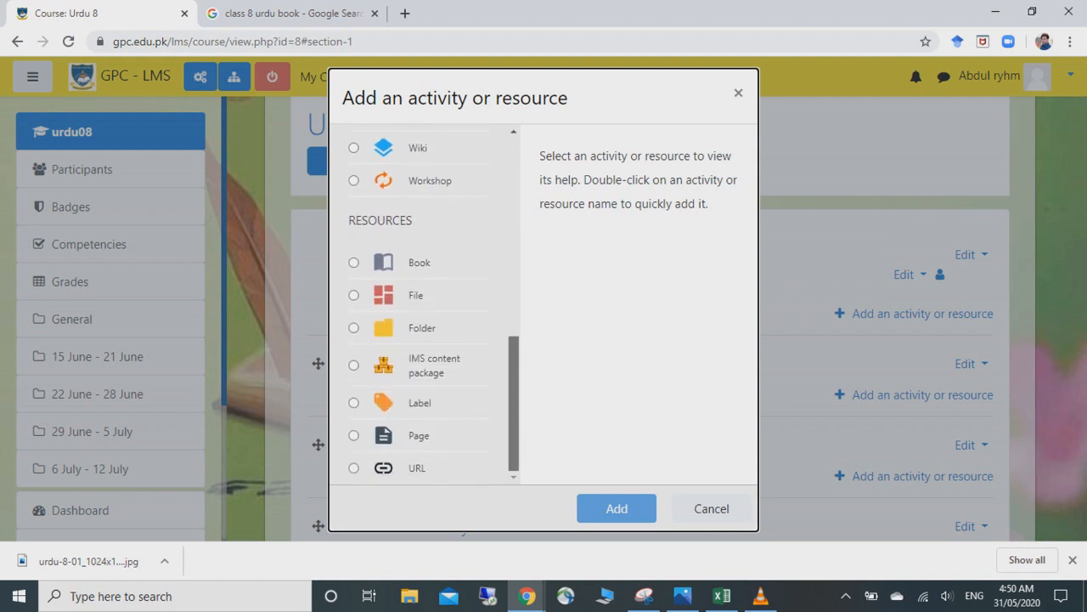
scroll(424, 305, "up", 10)
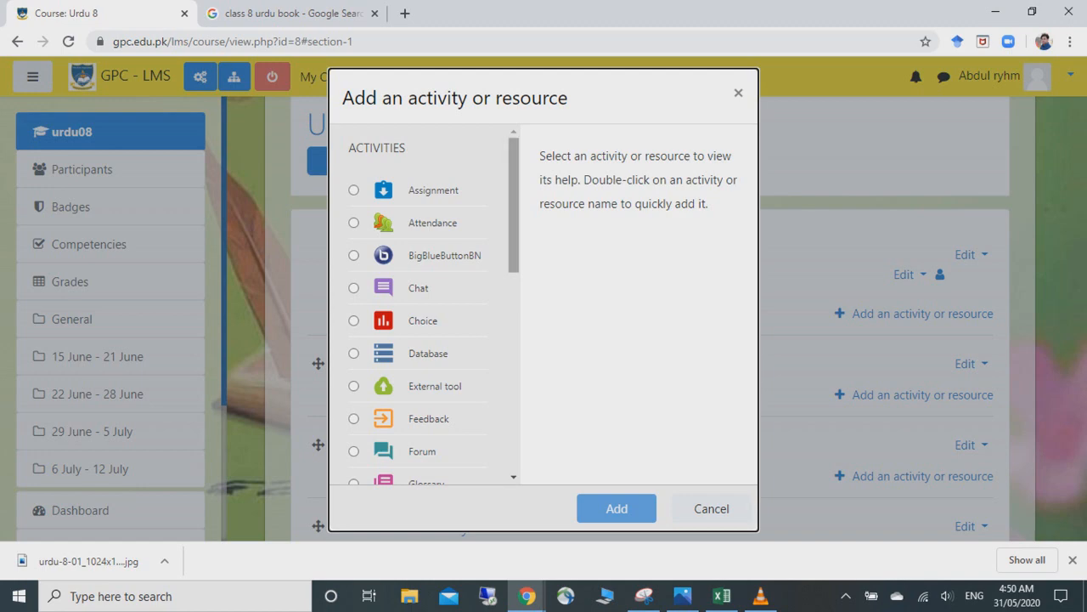
scroll(425, 305, "down", 1)
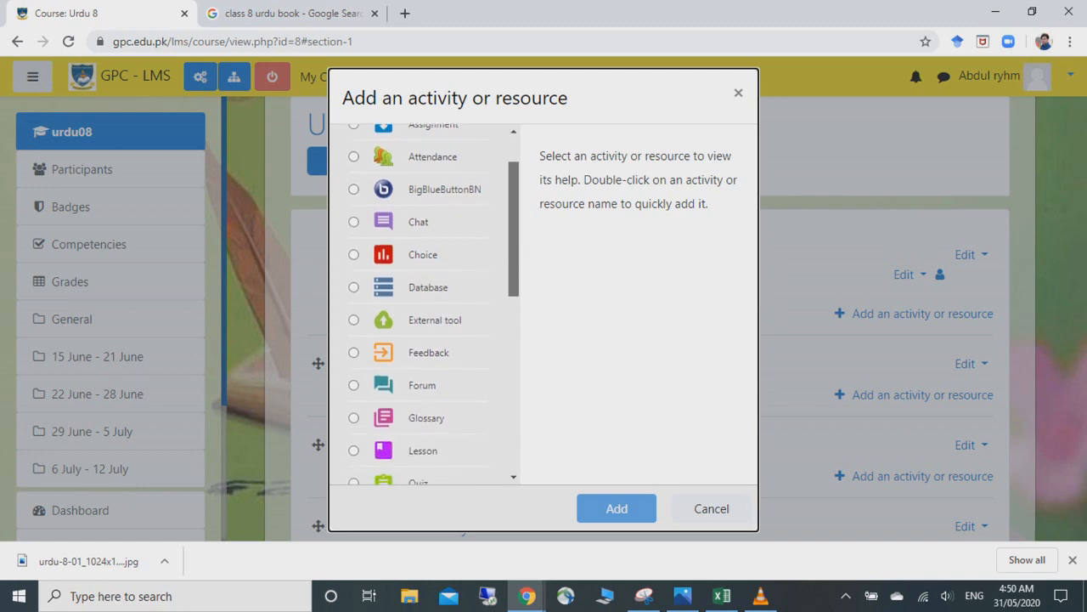
scroll(425, 306, "up", 1)
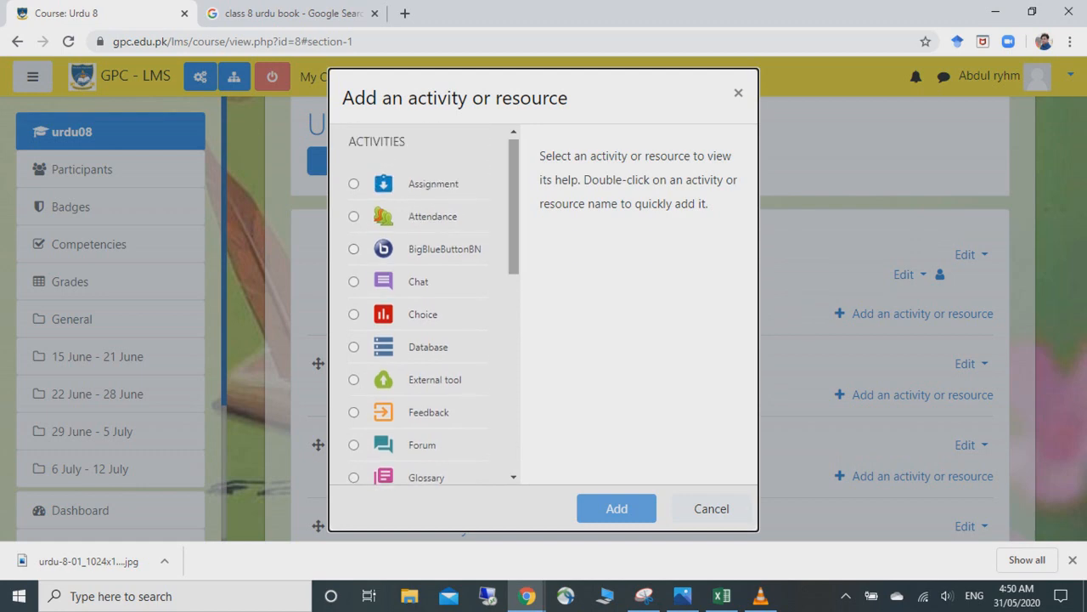
scroll(425, 306, "down", 1)
scroll(424, 306, "up", 1)
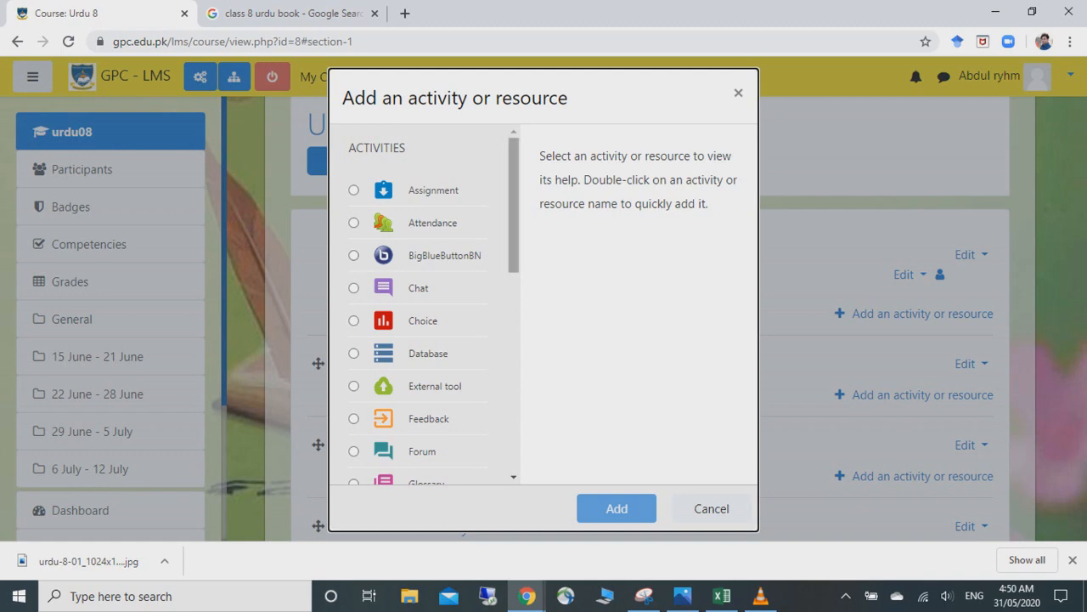
scroll(425, 306, "down", 1)
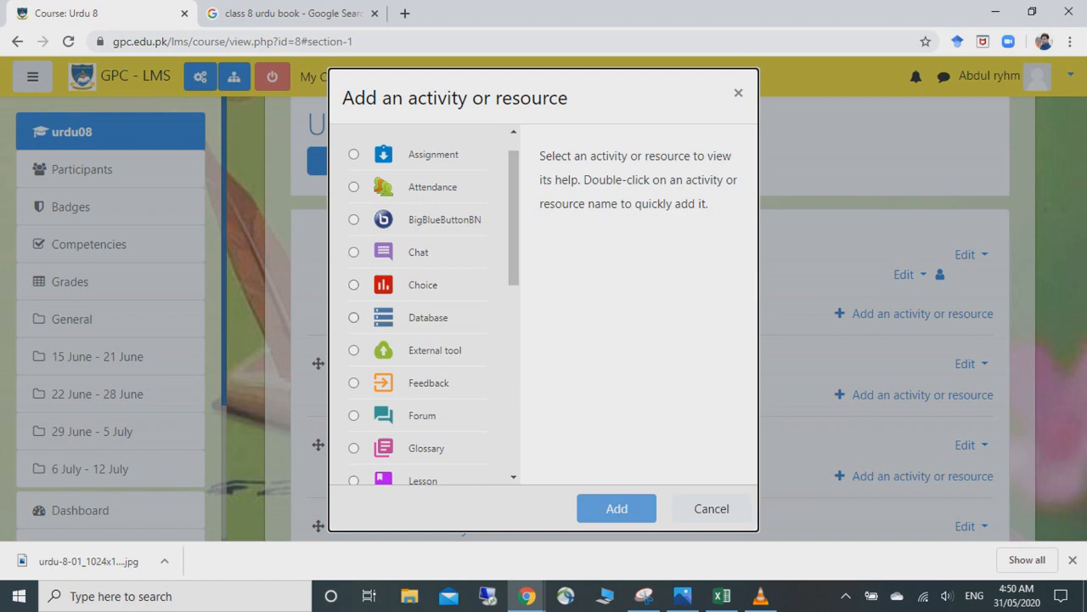
scroll(514, 255, "down", 3)
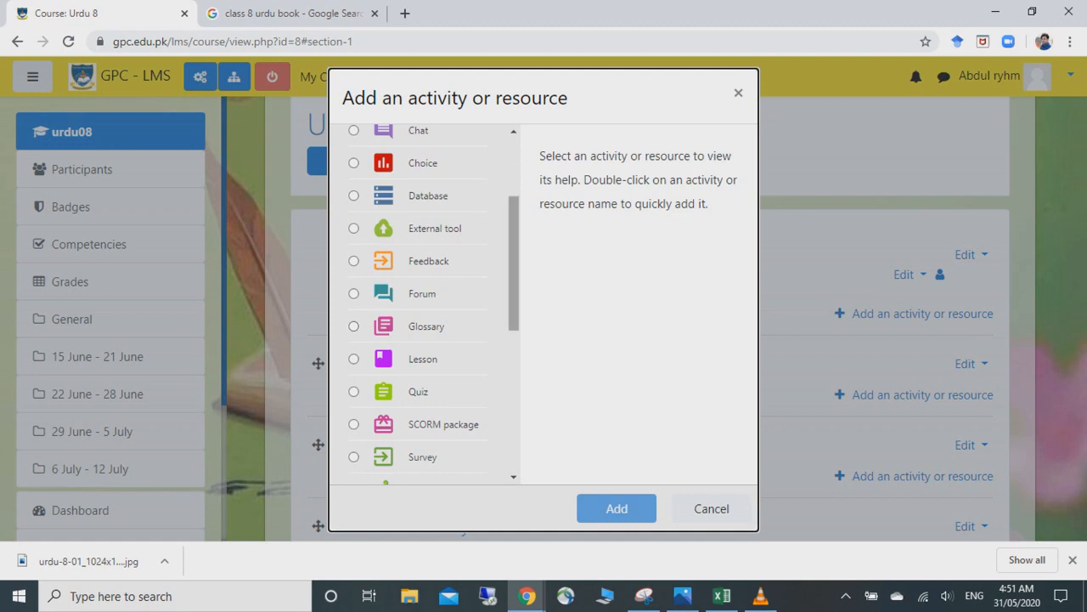
- Pick Page under Resources in the chooser and add it to 15 June - 21 June
scroll(433, 306, "down", 2)
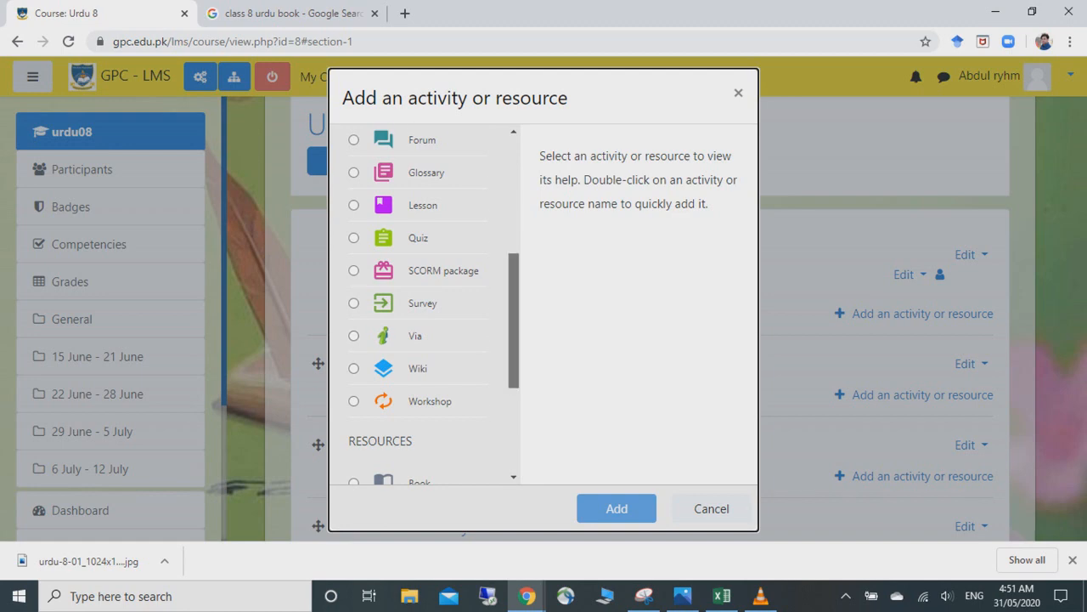
scroll(433, 306, "down", 2)
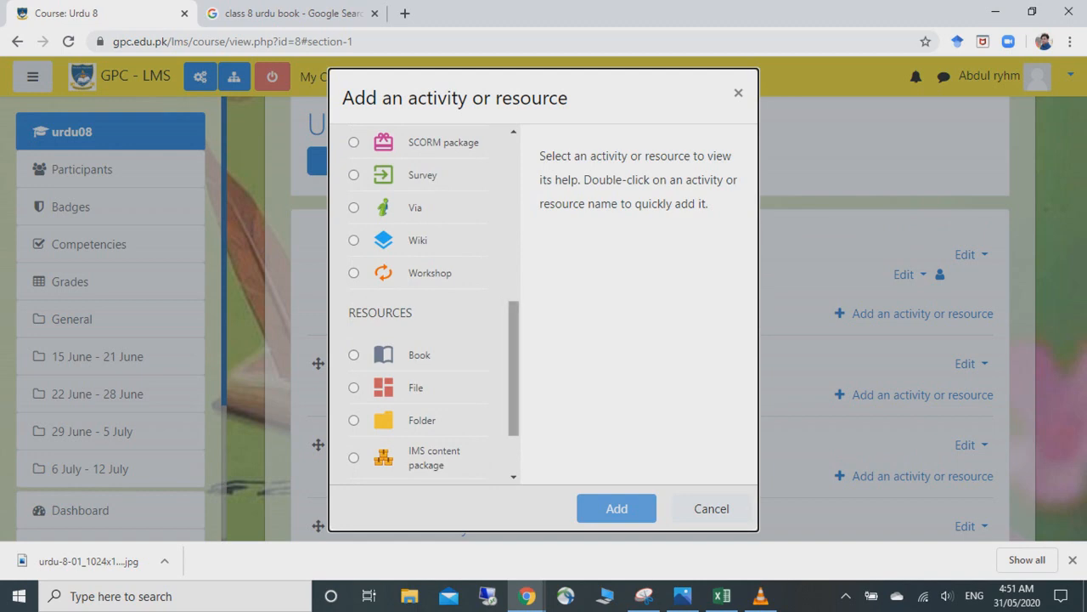
scroll(433, 302, "down", 1)
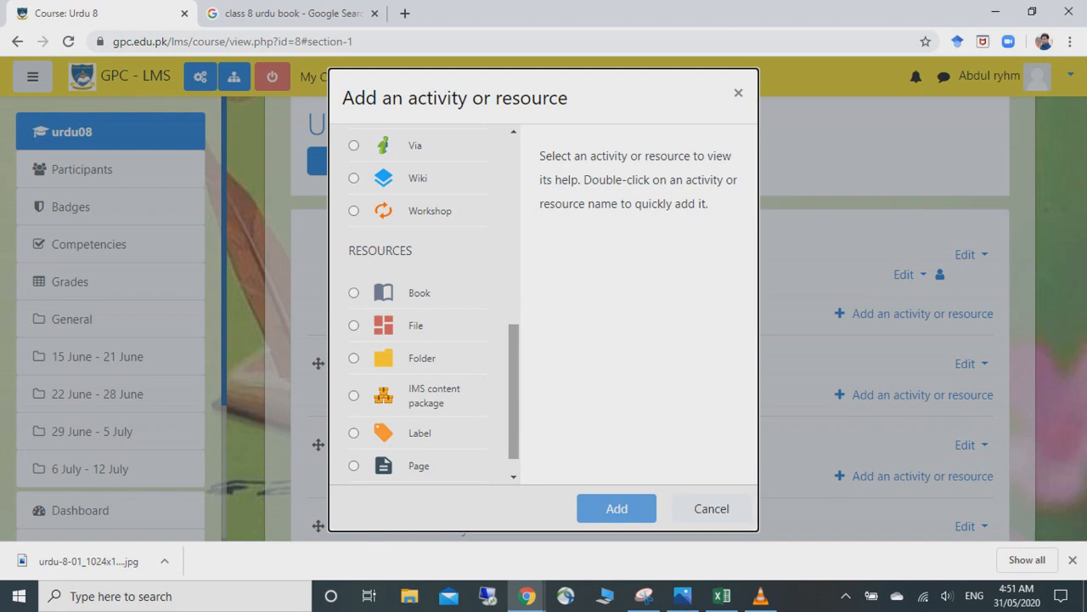
scroll(433, 302, "down", 1)
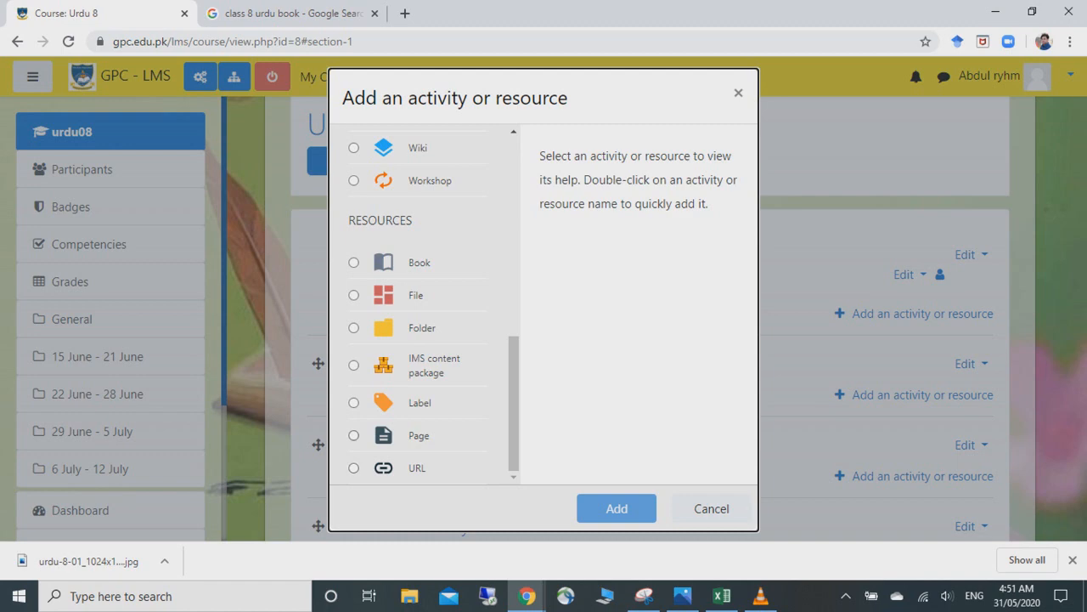
scroll(433, 303, "up", 5)
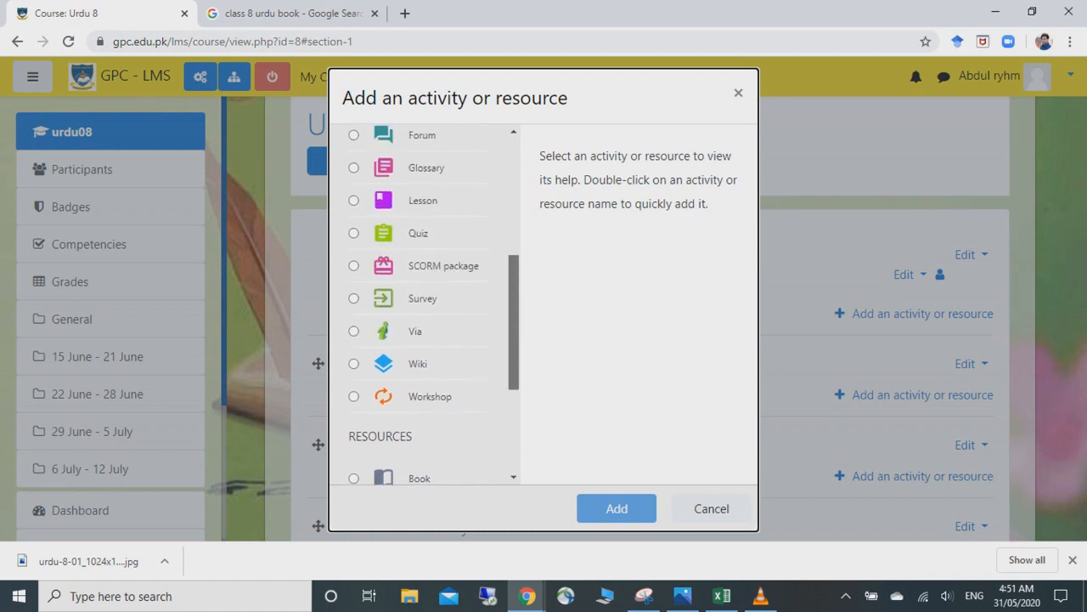
scroll(433, 303, "down", 1)
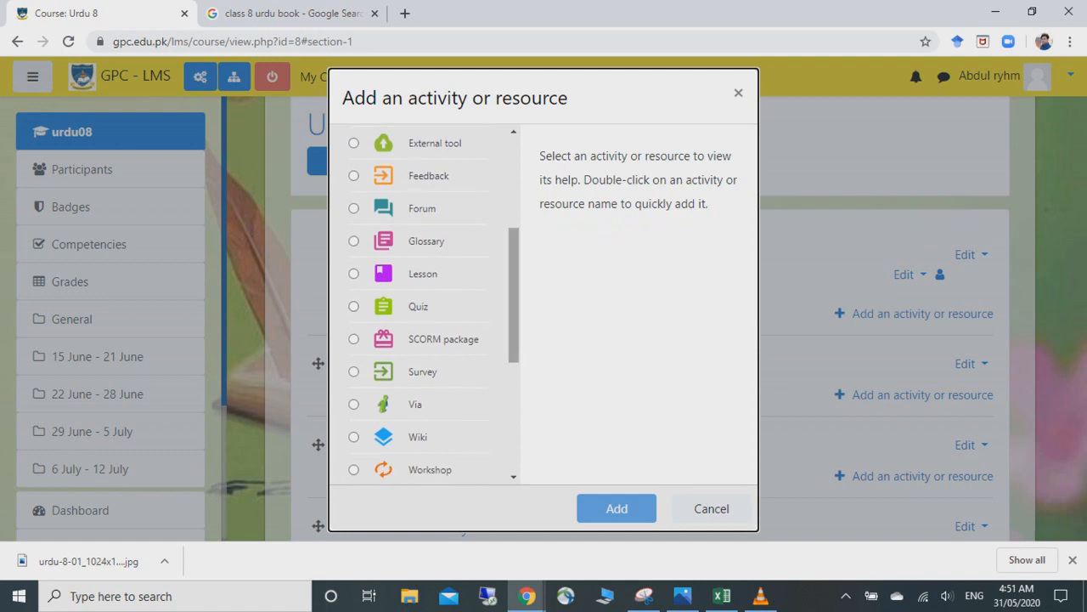
scroll(433, 302, "up", 5)
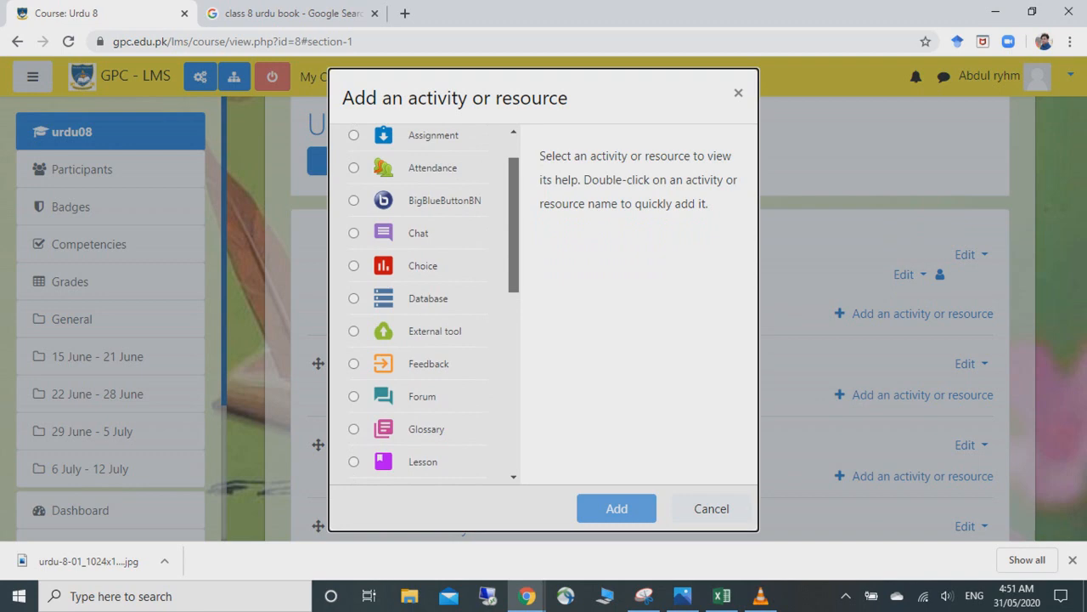
scroll(433, 303, "down", 1)
scroll(433, 303, "up", 2)
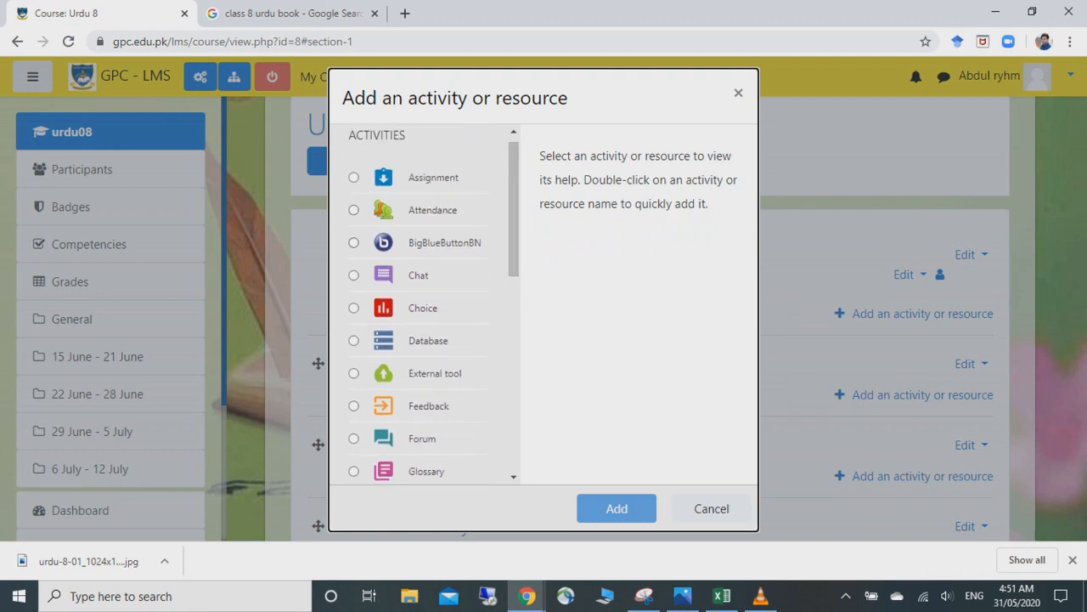
scroll(434, 303, "down", 3)
scroll(433, 302, "down", 3)
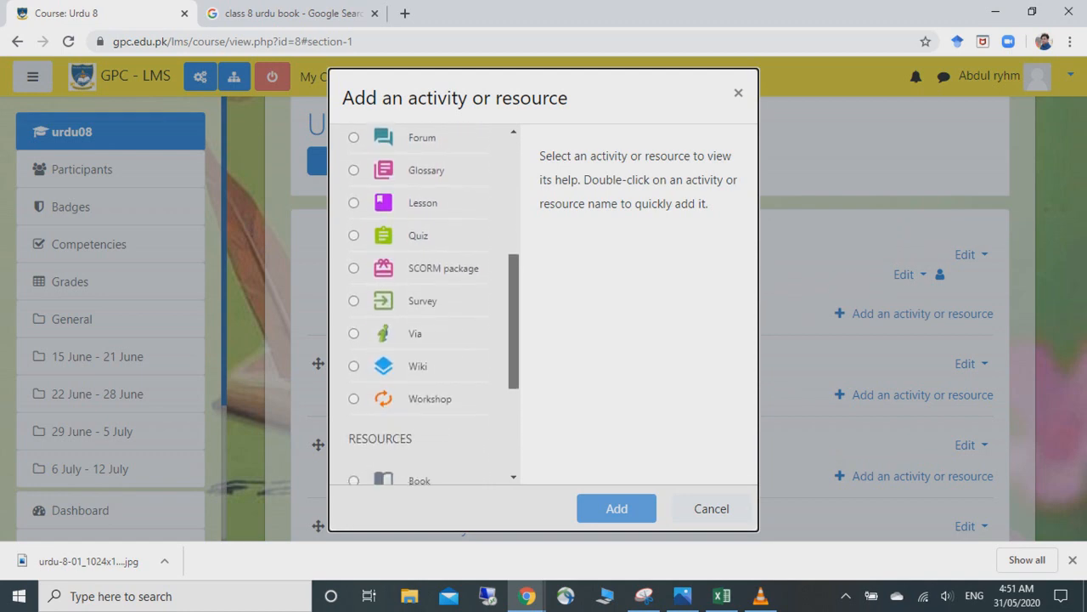
scroll(433, 303, "down", 3)
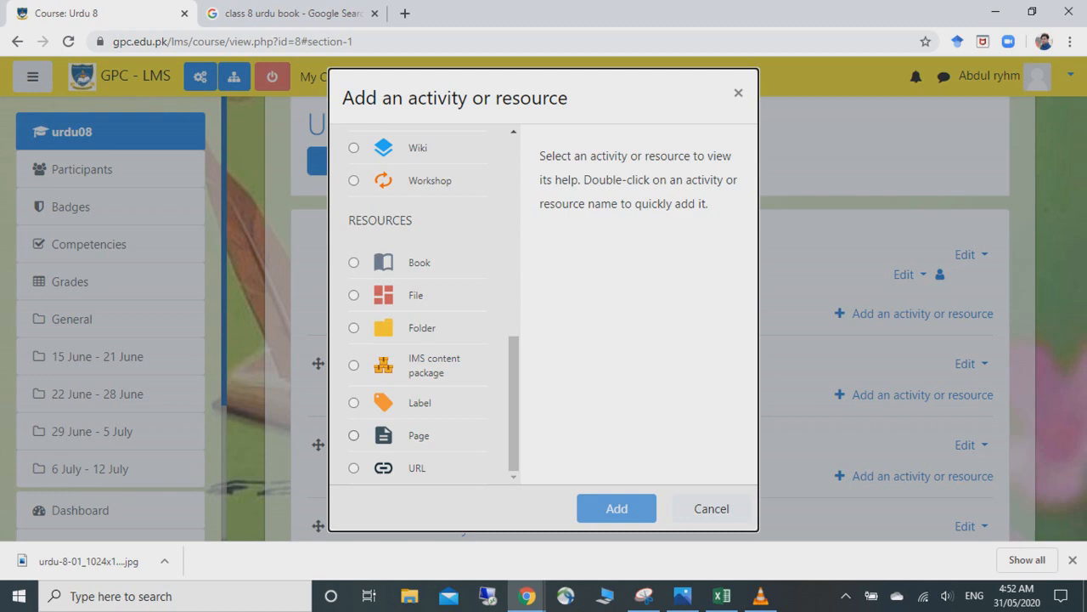
left_click(354, 435)
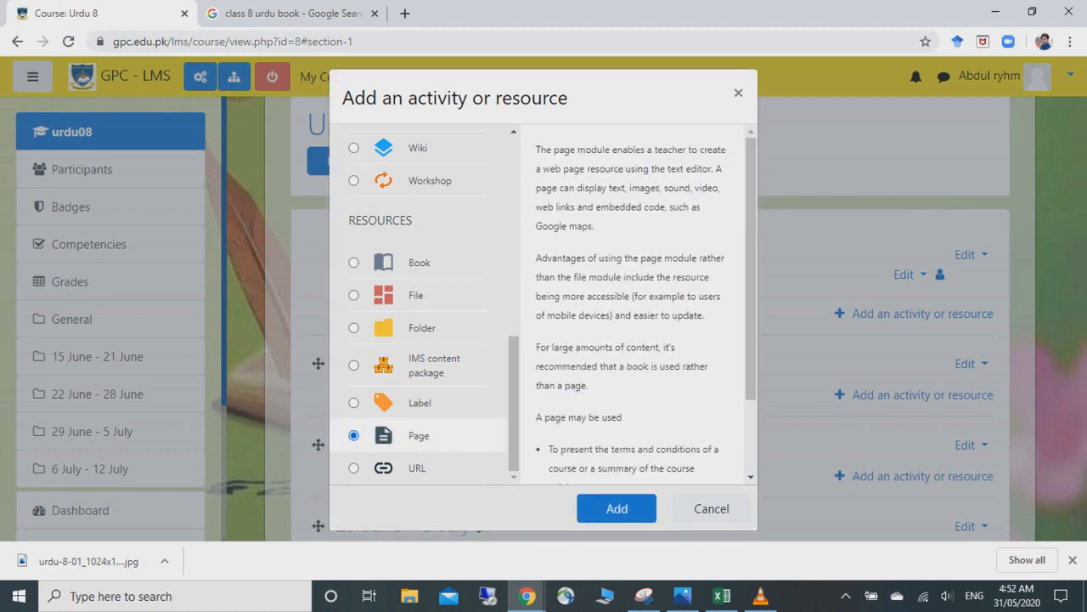
left_click(617, 508)
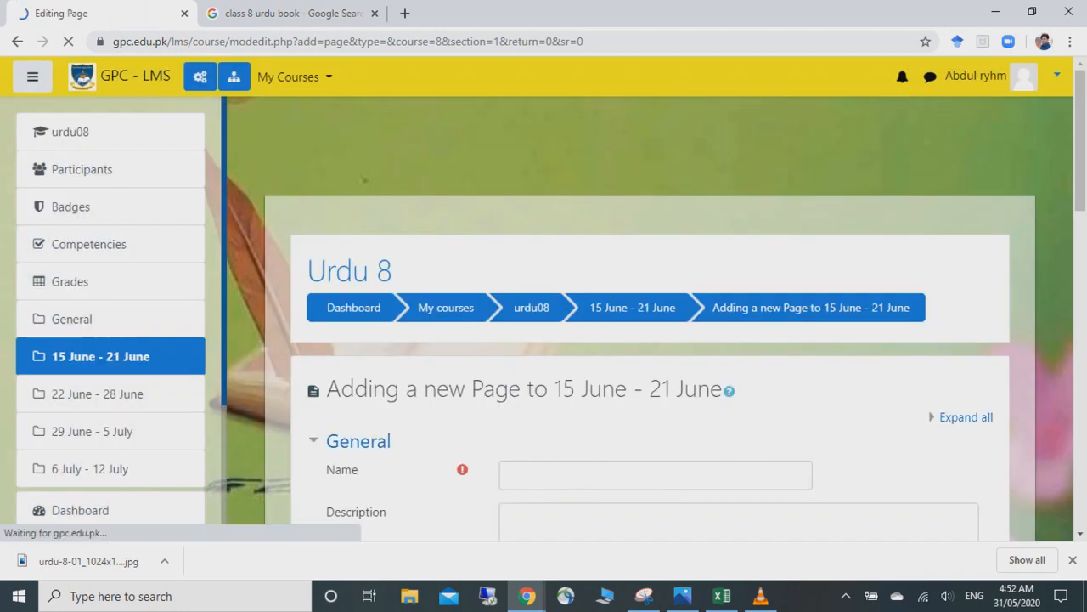
- Place the cursor in the new Page's Name field and switch keyboard input to Urdu
scroll(650, 340, "down", 2)
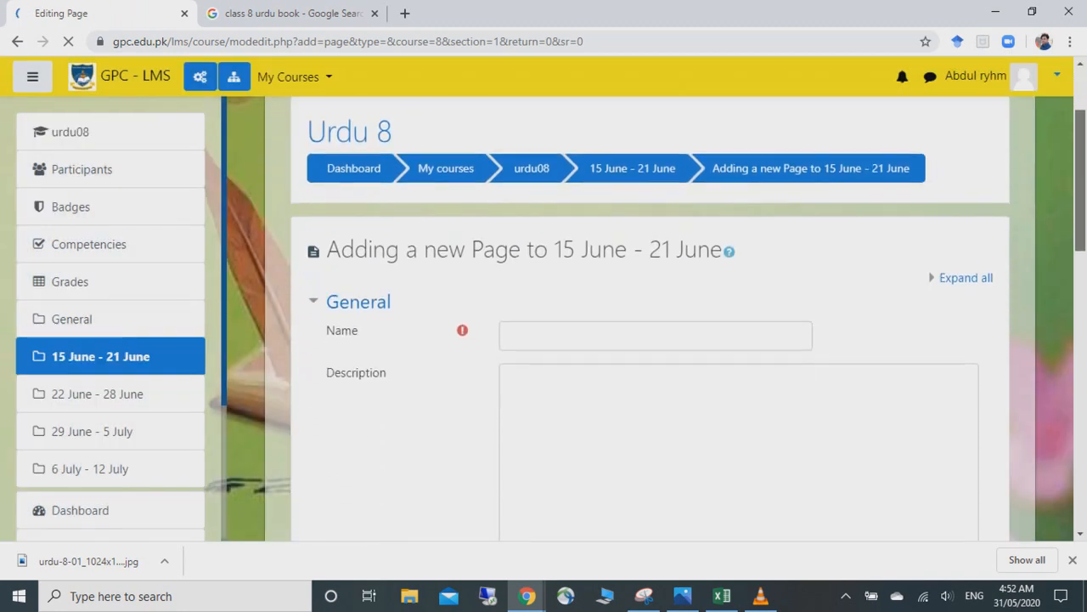
scroll(650, 340, "down", 1)
mouse_move(1080, 214)
left_mouse_down()
mouse_move(1081, 231)
mouse_move(1081, 212)
left_mouse_up()
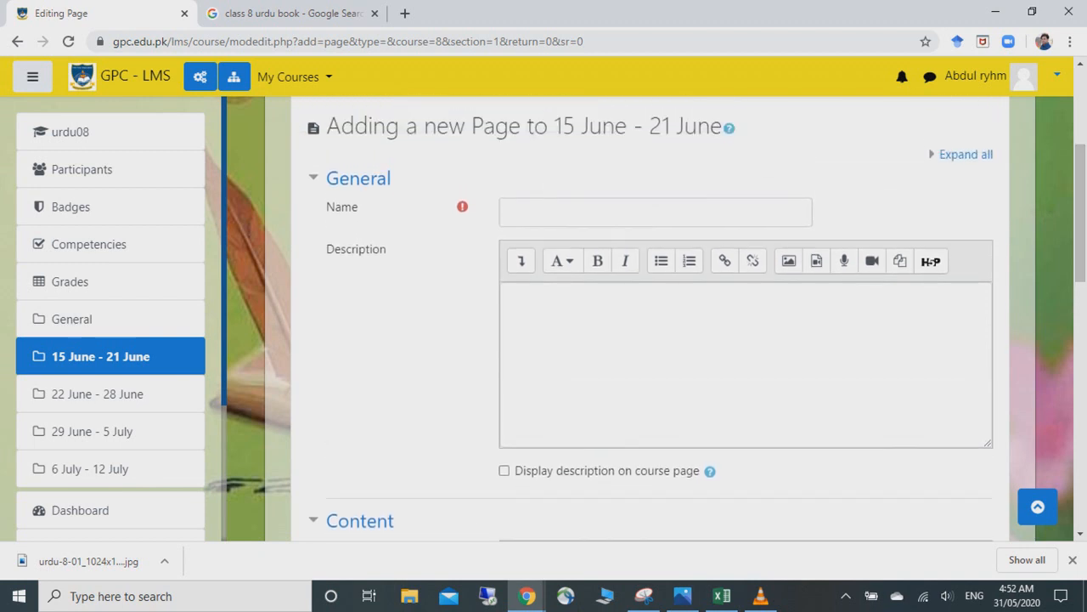
left_click(655, 212)
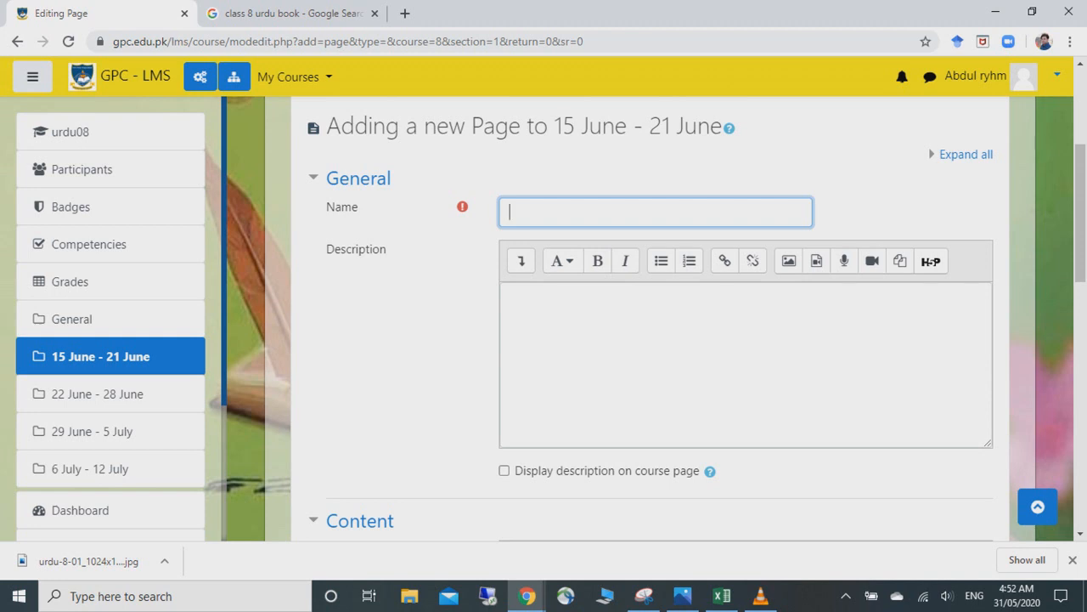
key("super+space")
left_click(970, 506)
- After several corrected attempts, enter the Page name پہلا سبق and move to the Description
type("ت")
type("ج")
key("BackSpace")
type("ھ")
key("BackSpace")
type("ز")
key("BackSpace")
type("ا")
key("BackSpace")
type("ج")
key("BackSpace")
type("ج")
key("BackSpace")
type("عارف")
key("BackSpace")
key("BackSpace")
key("BackSpace")
key("BackSpace")
key("BackSpace")
type("پہلا سبق")
left_click(511, 297)
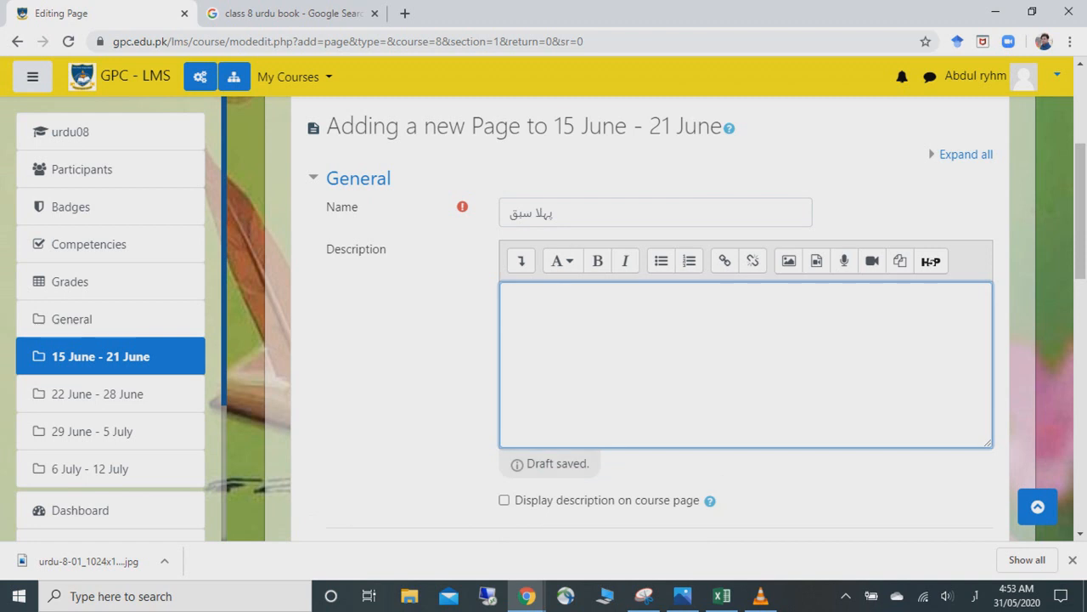
- Open a new blank browser tab
scroll(654, 318, "down", 2)
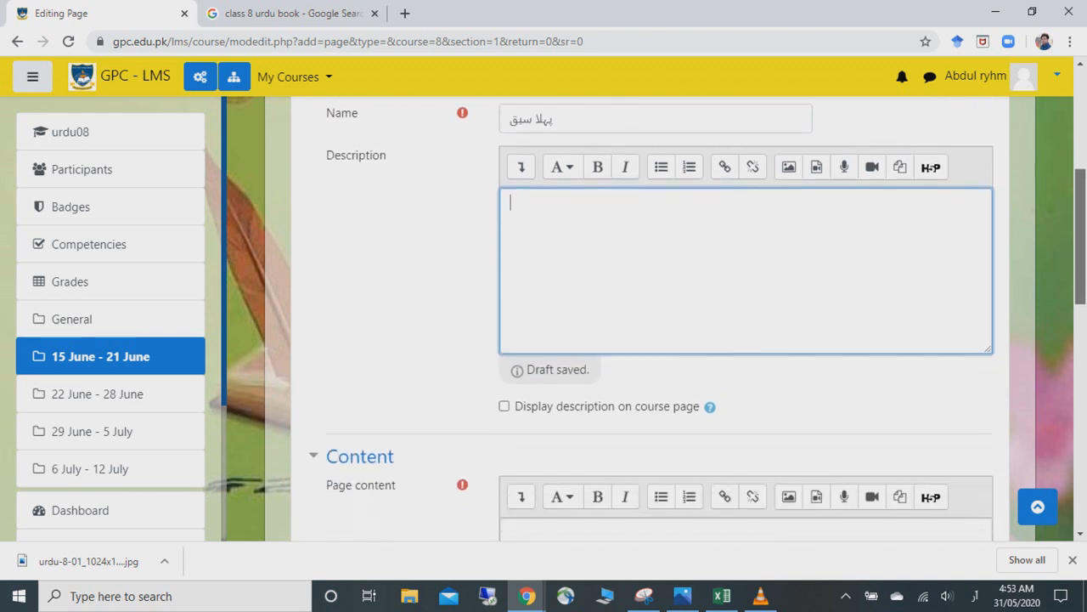
scroll(654, 319, "down", 4)
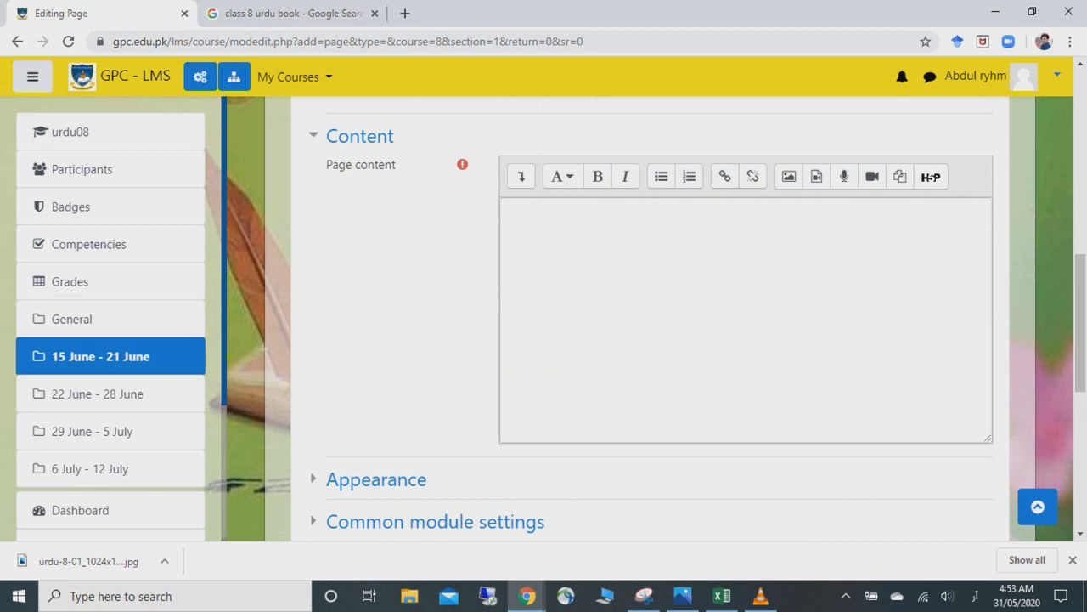
left_click(404, 13)
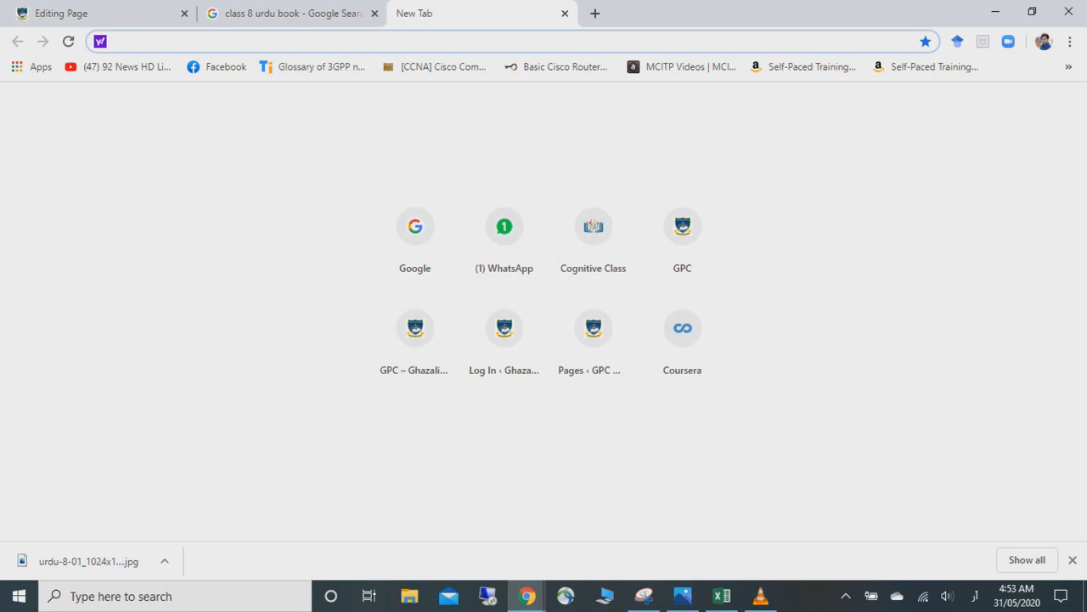
- Clear the stray Urdu text, switch typing back to English, and load YouTube via its autocomplete
type("یہے")
key("BackSpace")
key("BackSpace")
key("BackSpace")
key("super+space")
type("you")
key("Right")
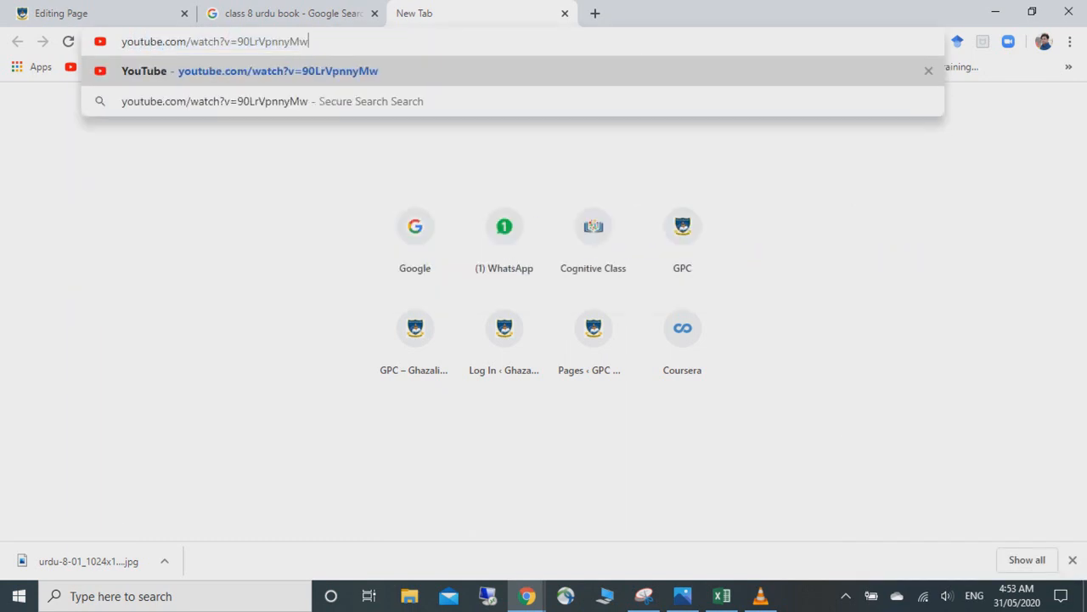
key("Return")
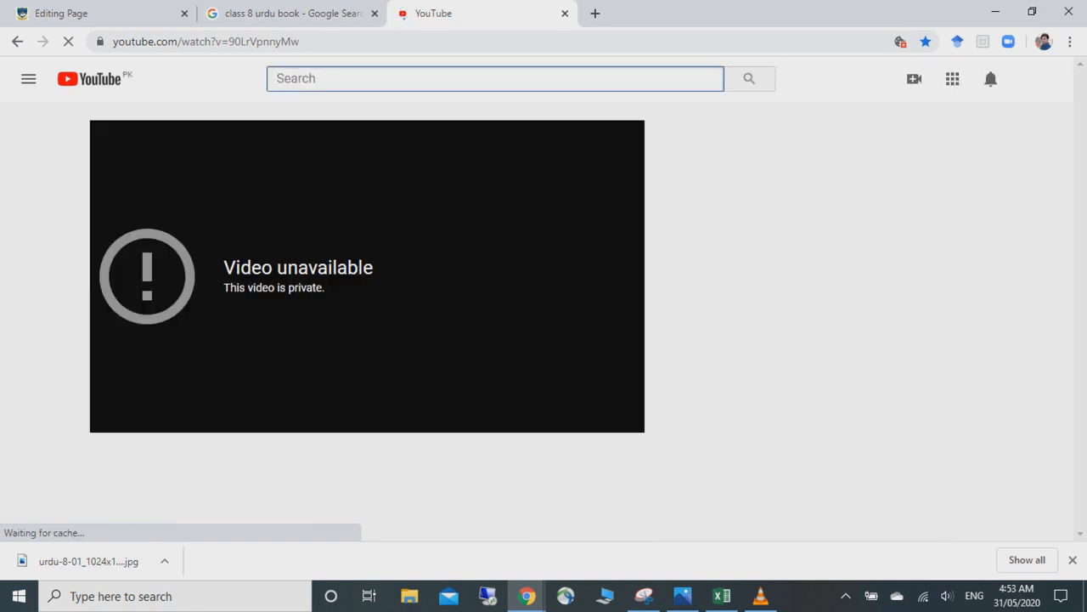
- Search YouTube for 'urdu 8th class chapter 1' and open the 8th Class math exercise 1.1 video
type("urdu c")
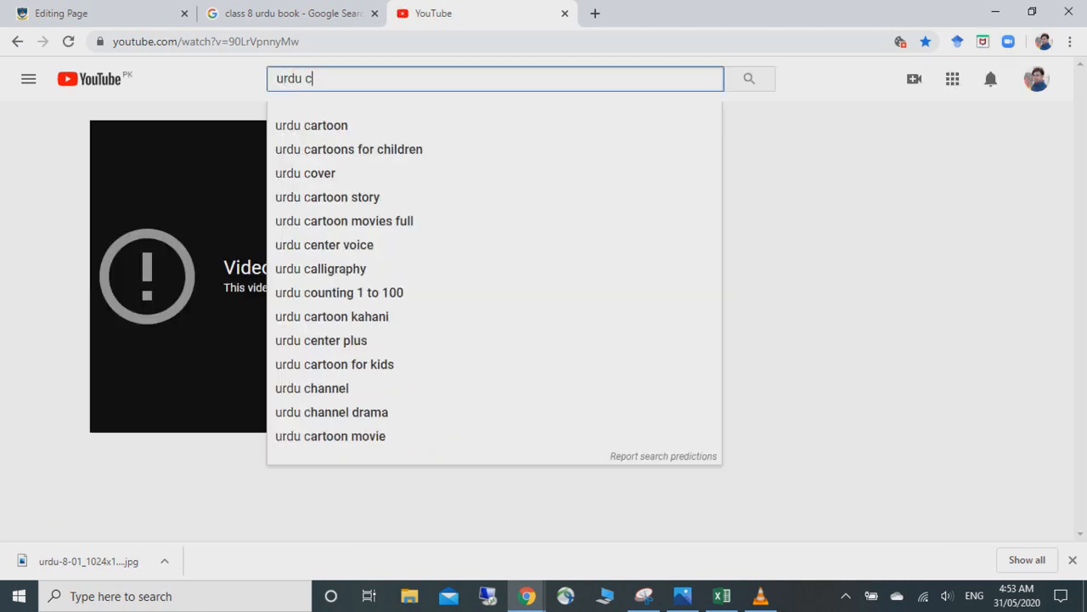
type("lass 8th")
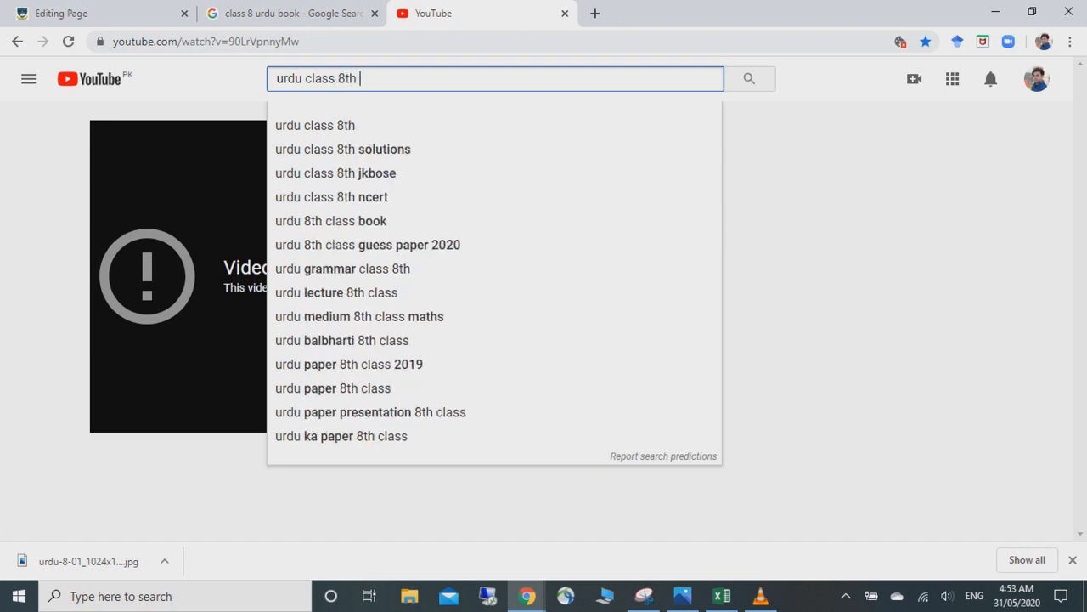
type(" 1")
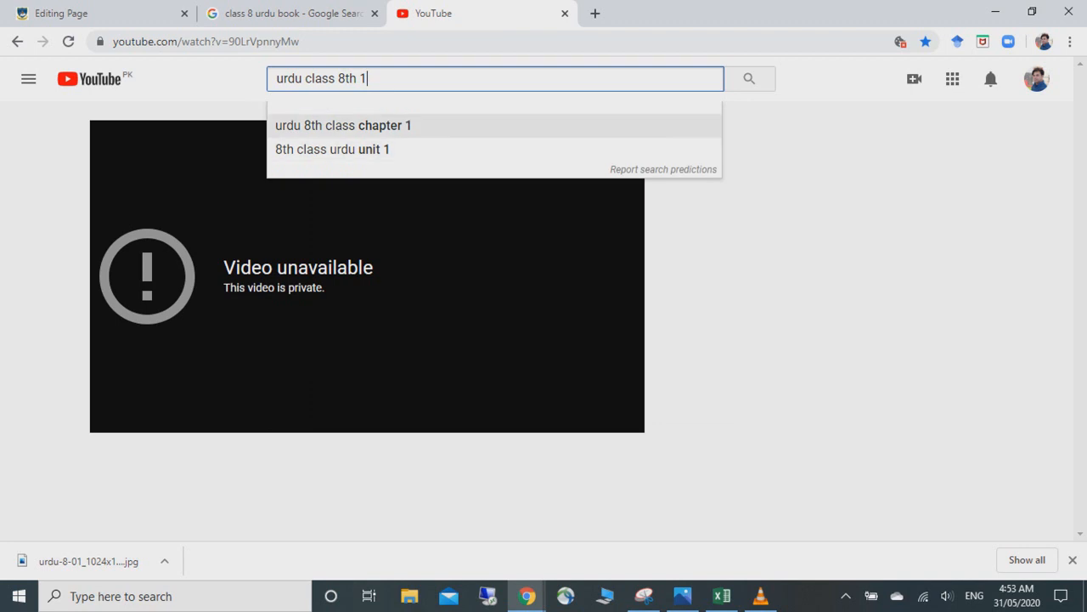
left_click(343, 125)
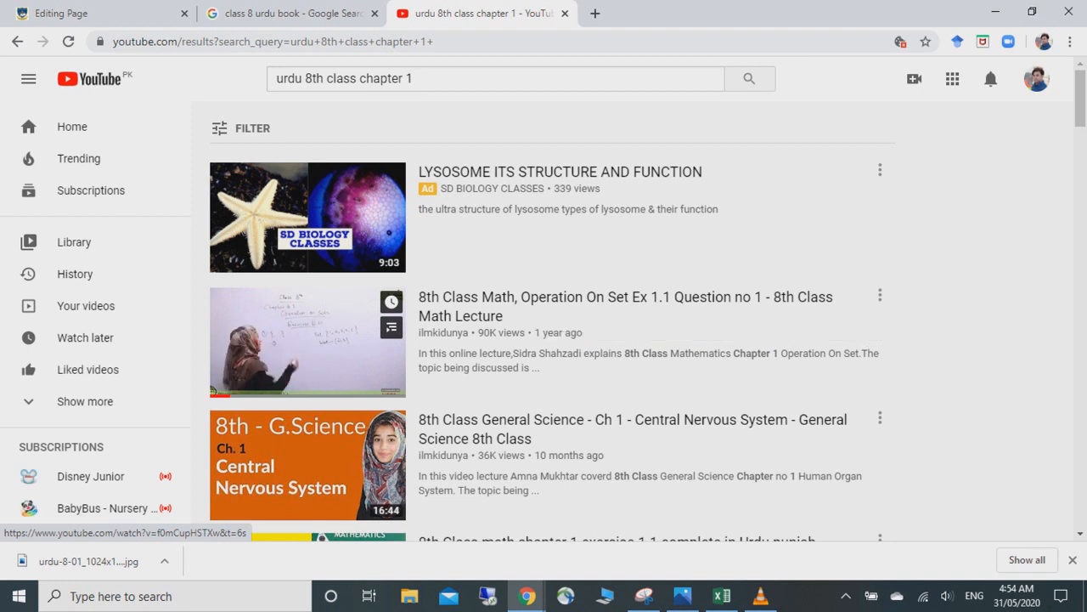
right_click(1078, 106)
left_click_drag(1080, 107, 1080, 137)
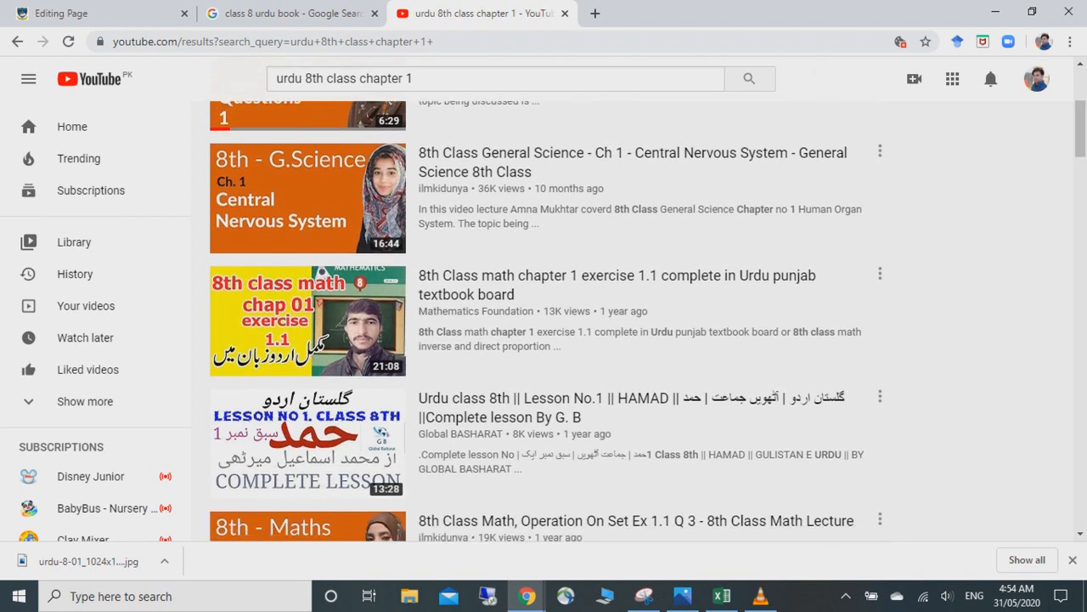
left_click(307, 320)
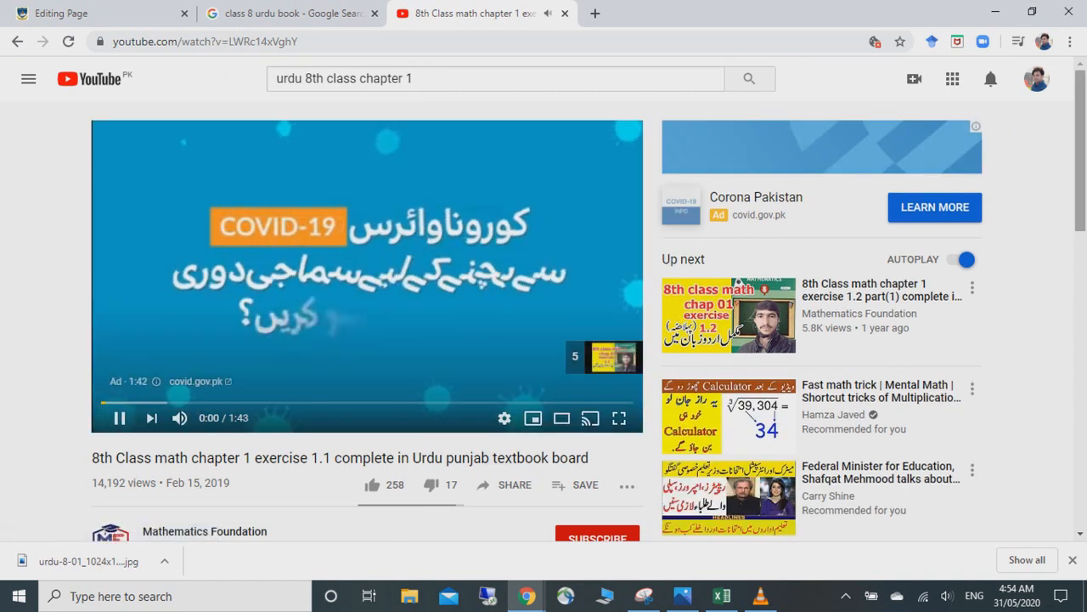
- Copy the video's iframe embed code from Share > Embed and return to the Moodle editor tab
scroll(367, 255, "down", 2)
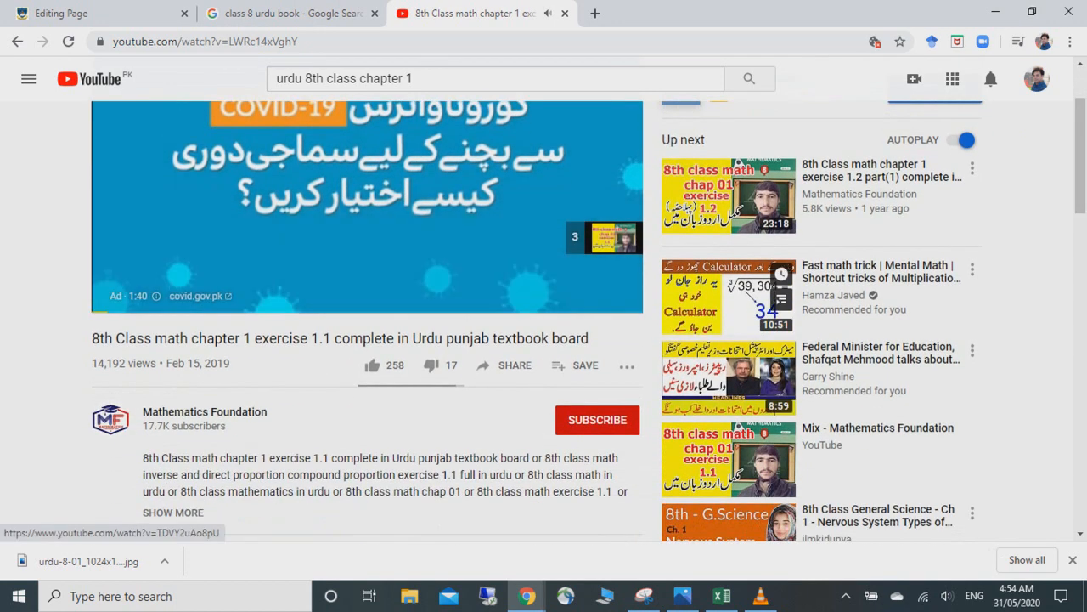
left_click(505, 365)
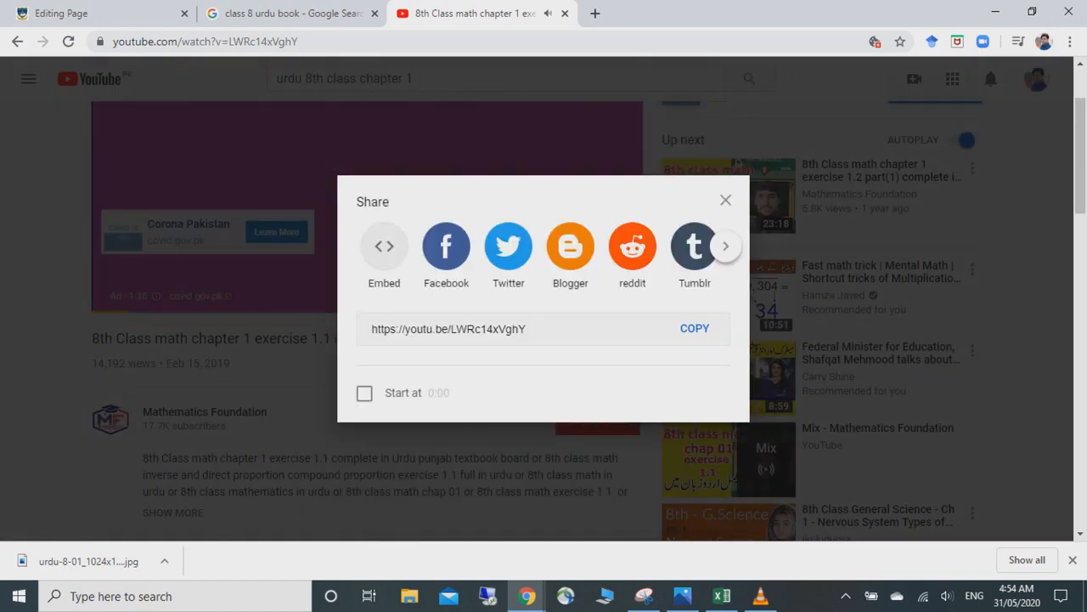
left_click(378, 264)
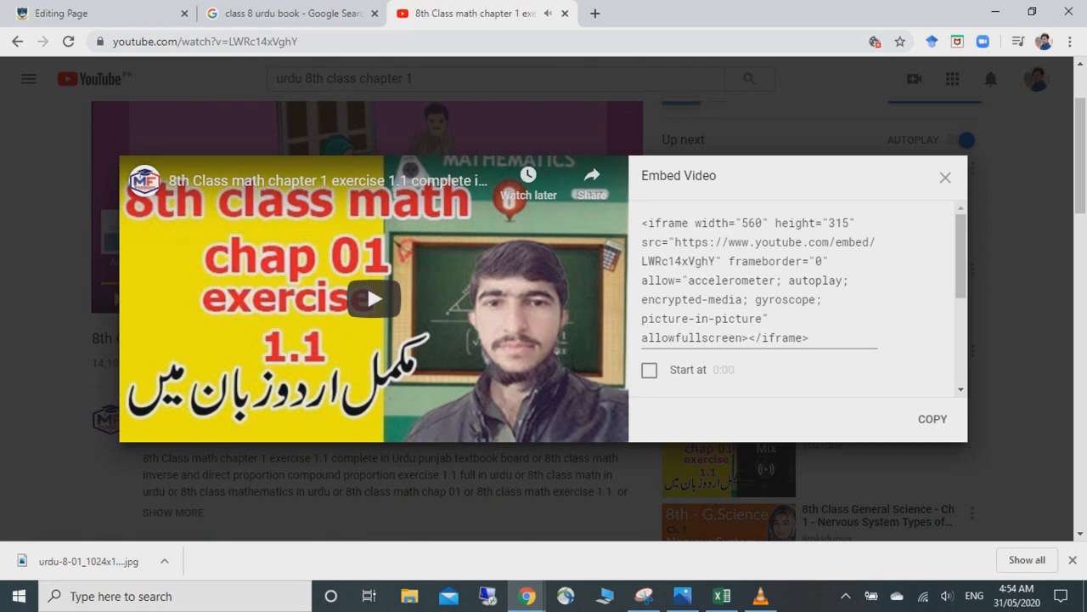
left_click(932, 419)
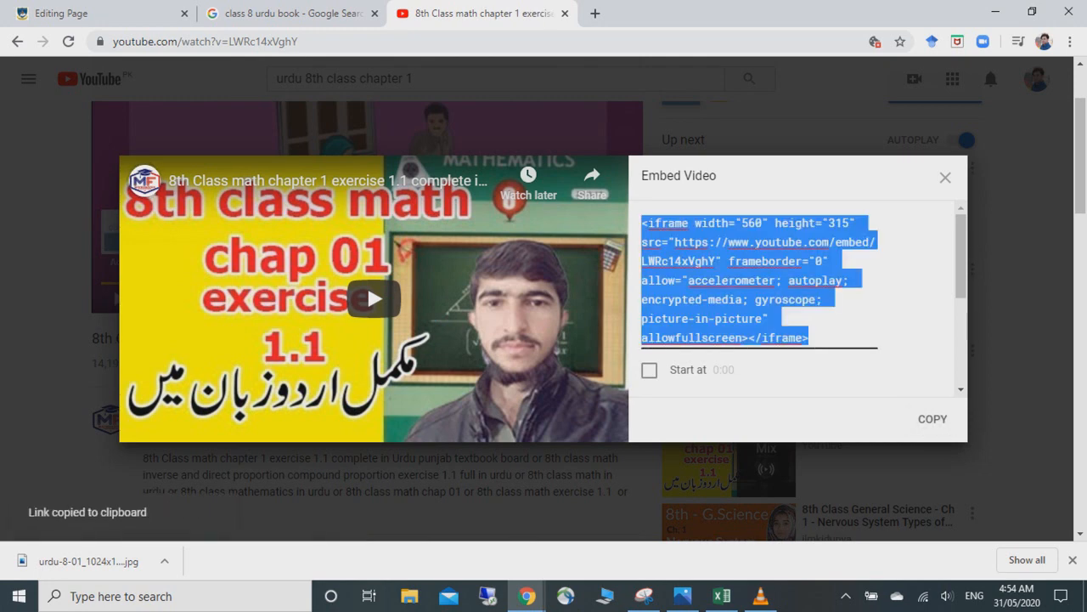
key("ctrl+1")
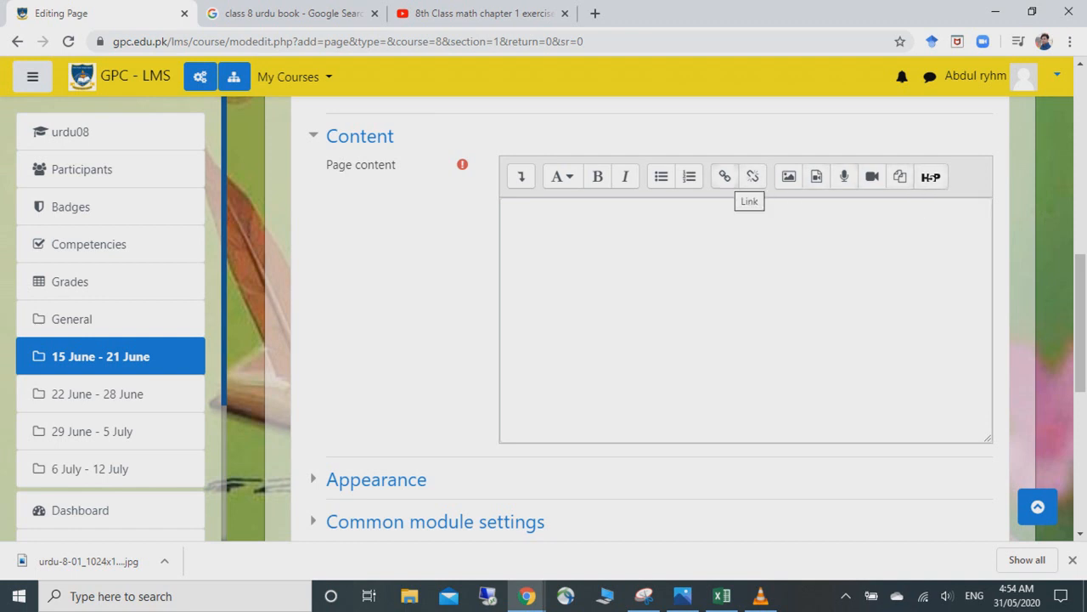
- Replace the Page content's placeholder HTML source with the pasted YouTube iframe embed code
left_click(725, 176)
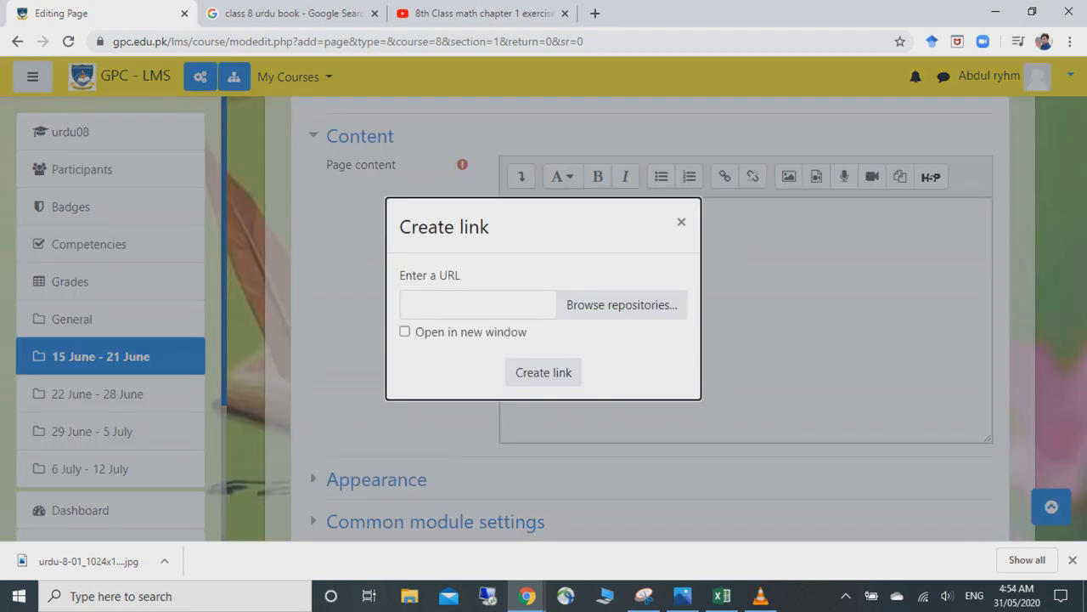
left_click(681, 221)
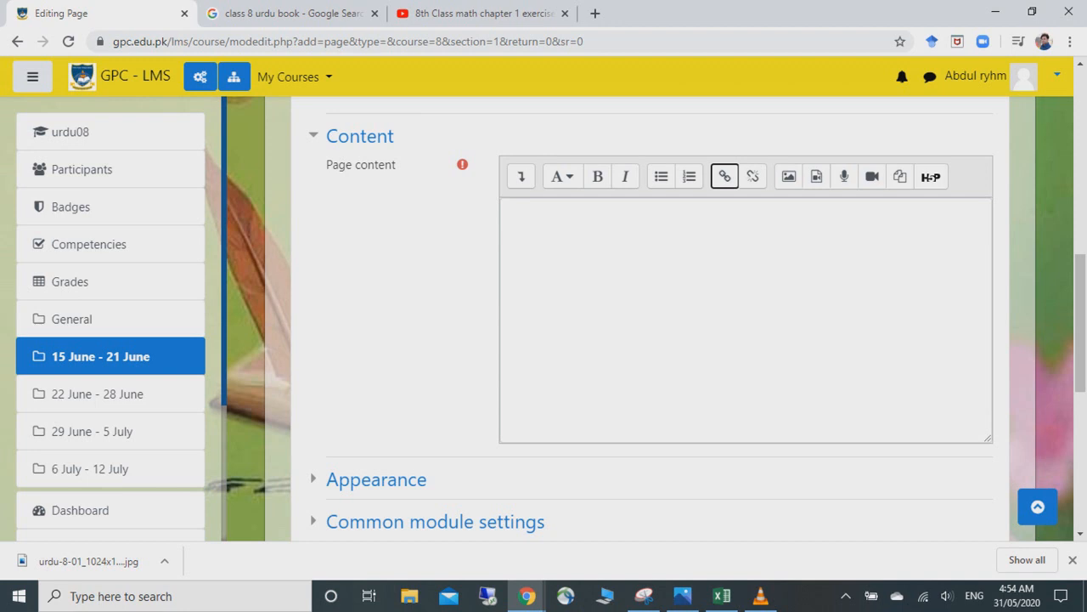
left_click(521, 176)
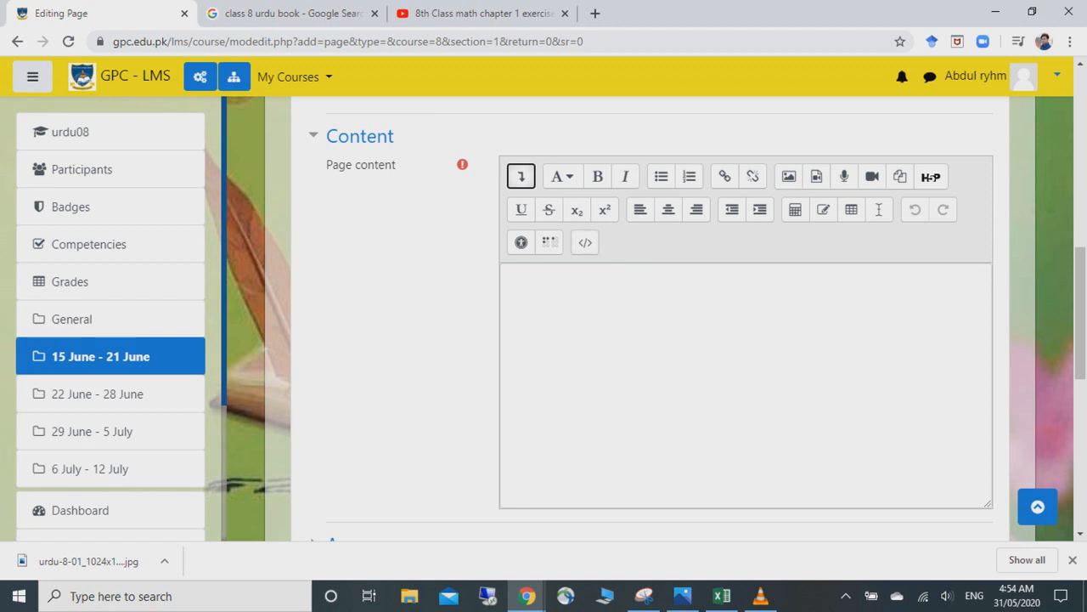
left_click(520, 176)
left_click(521, 176)
left_click(585, 242)
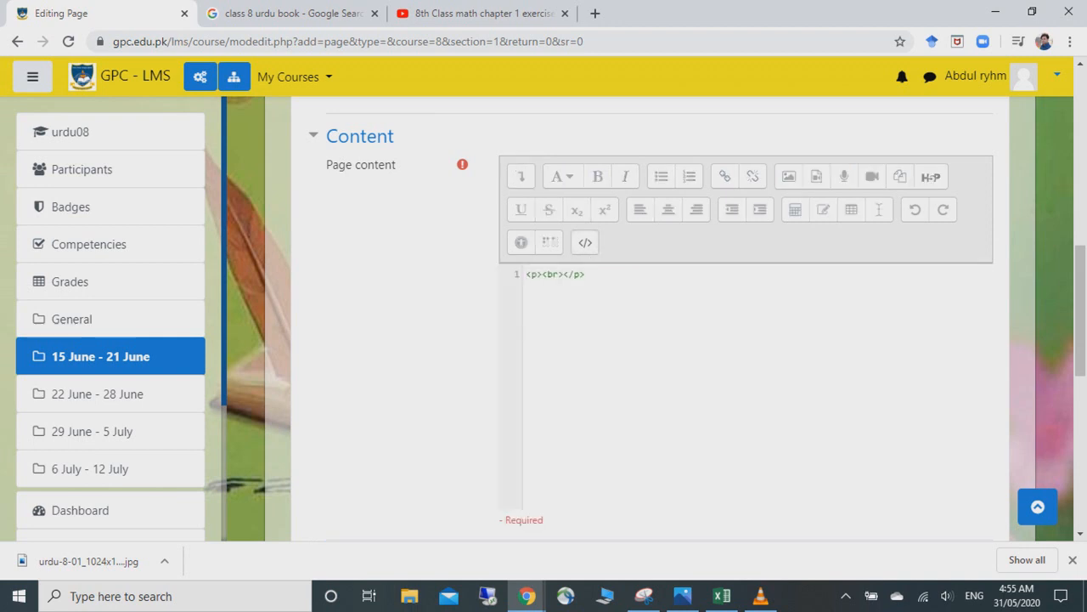
key("ctrl+a")
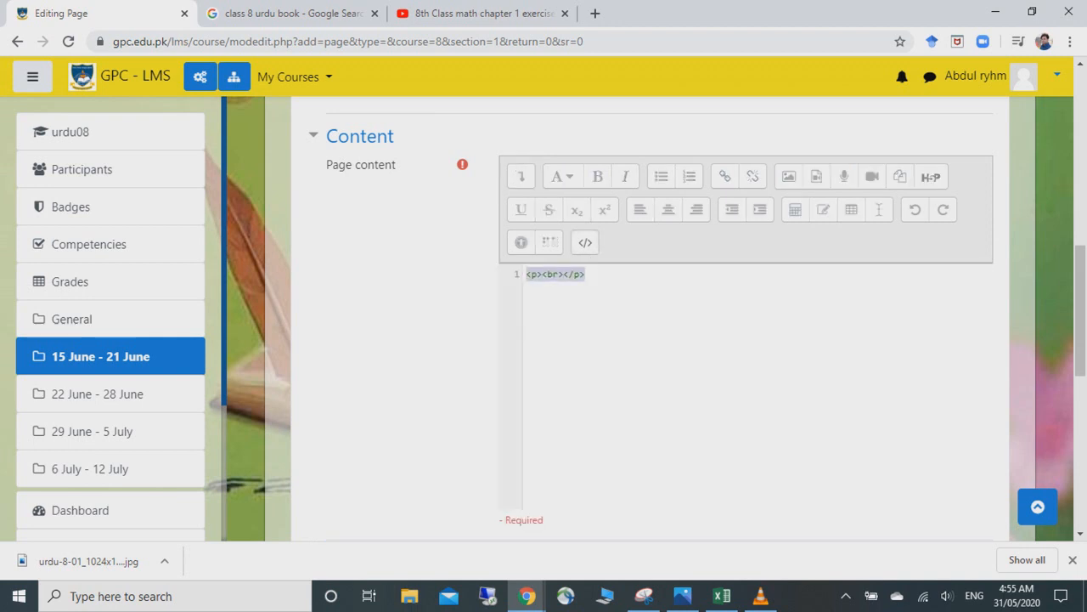
key("BackSpace")
key("ctrl+v")
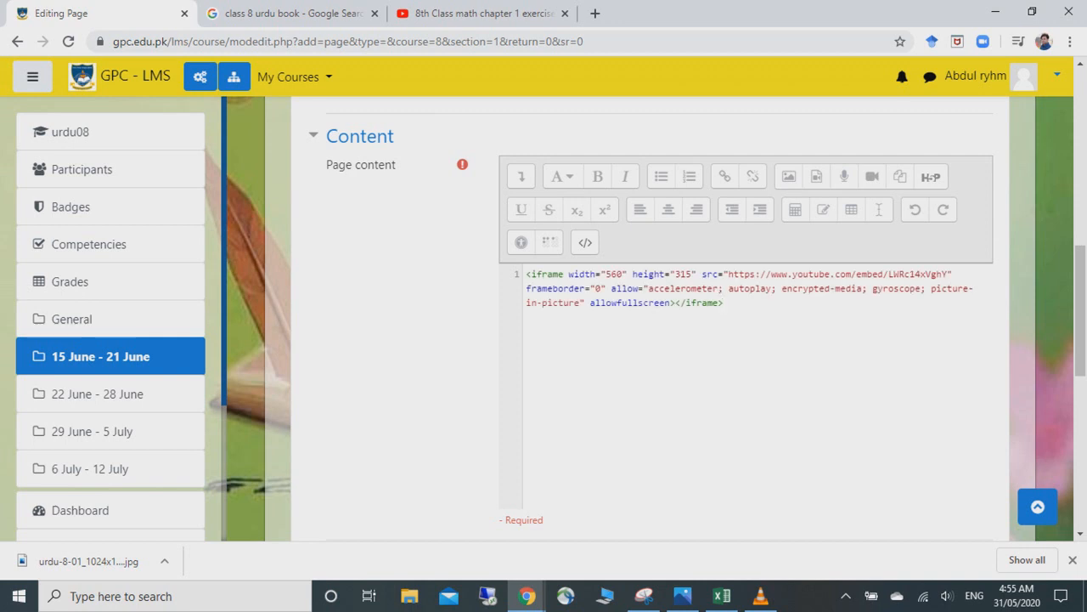
- Expand Appearance and Common module settings, then save and display the پہلا سبق Page
scroll(650, 318, "down", 1)
scroll(650, 318, "down", 1)
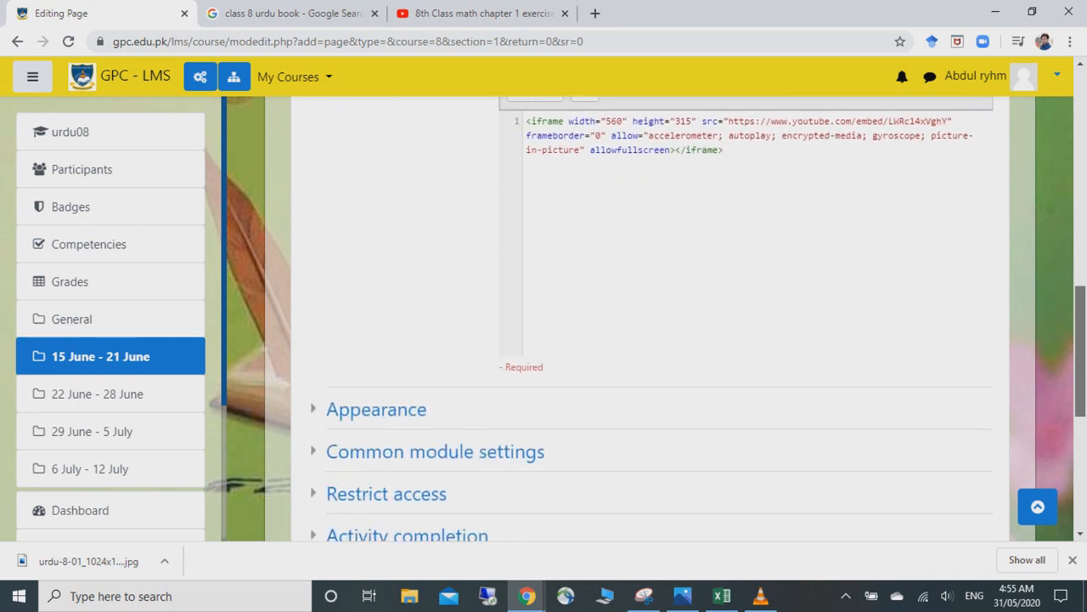
scroll(650, 319, "up", 2)
scroll(650, 318, "down", 3)
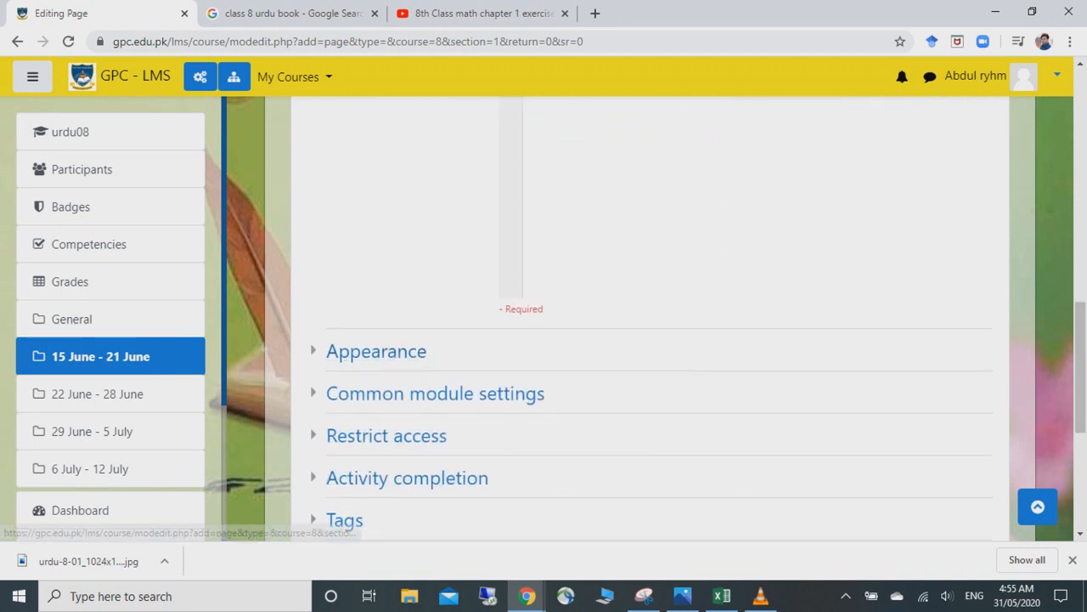
left_click(382, 352)
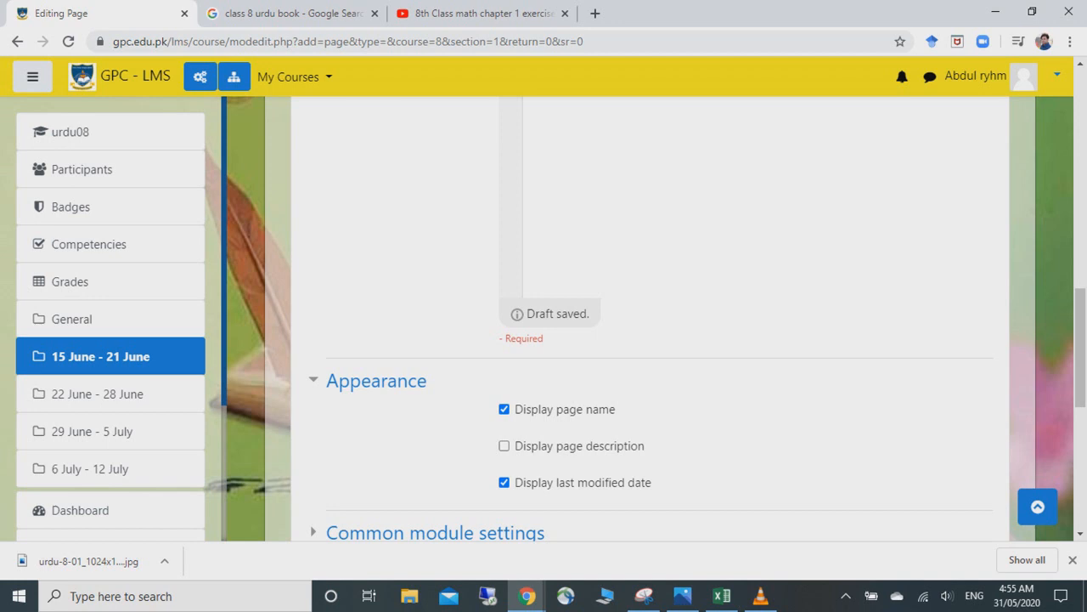
scroll(651, 319, "down", 3)
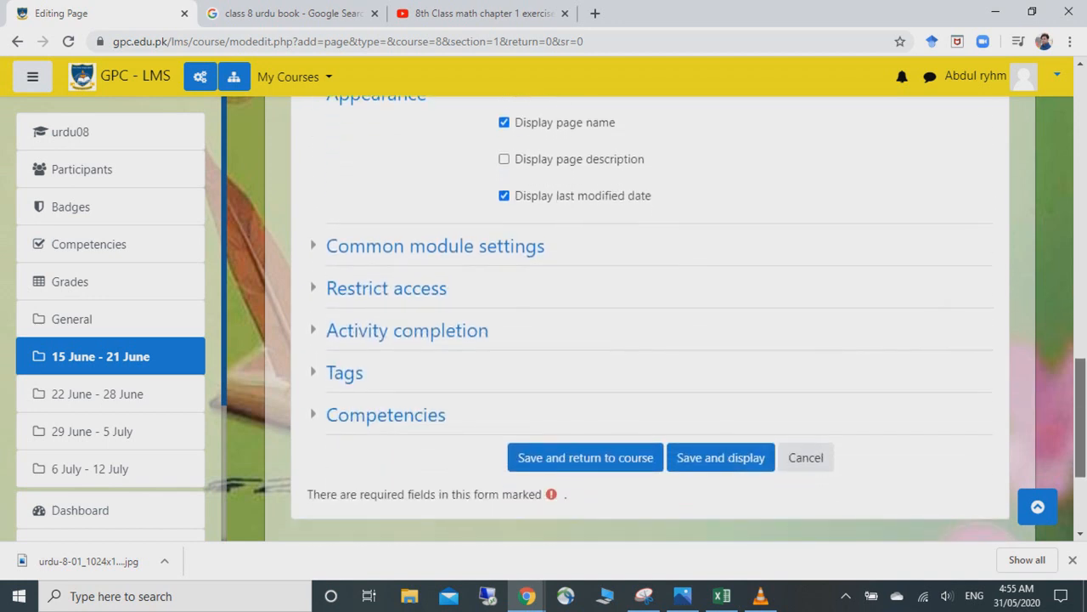
left_click(435, 218)
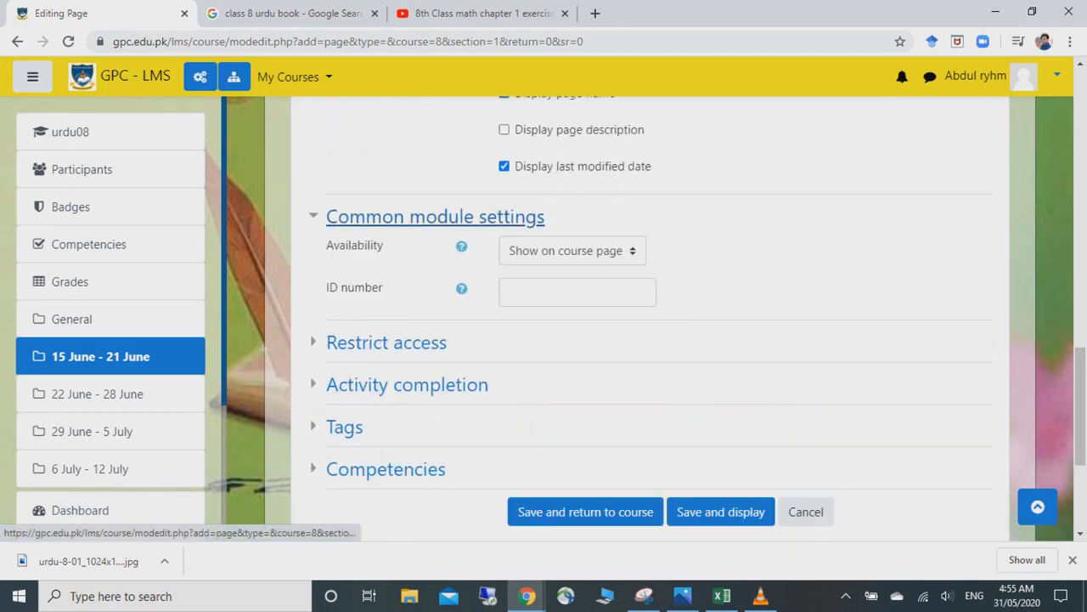
left_click_drag(1081, 408, 1081, 420)
scroll(805, 379, "down", 1)
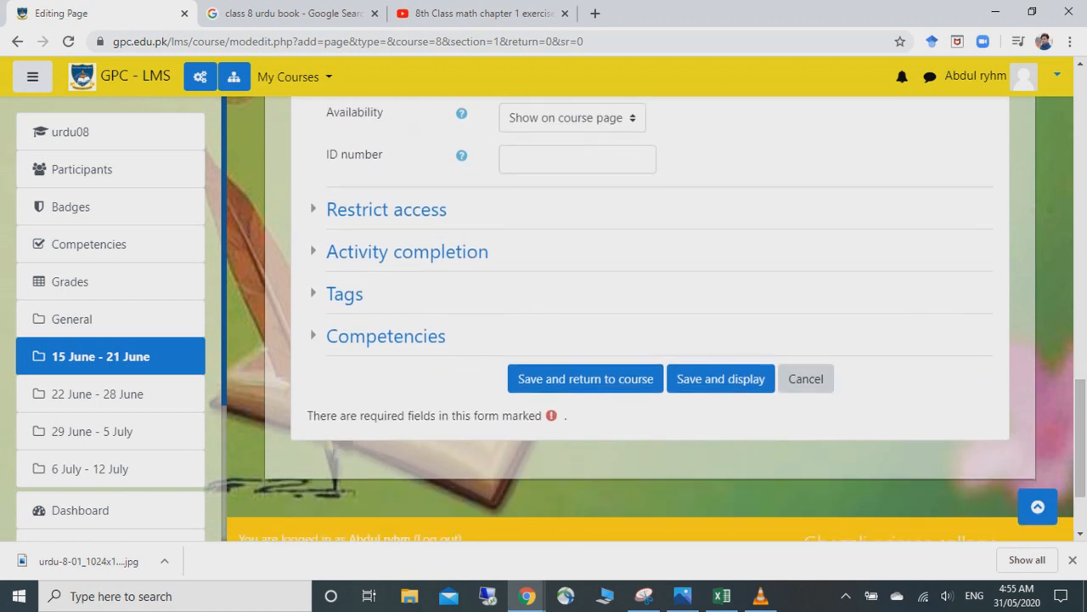
left_click(748, 379)
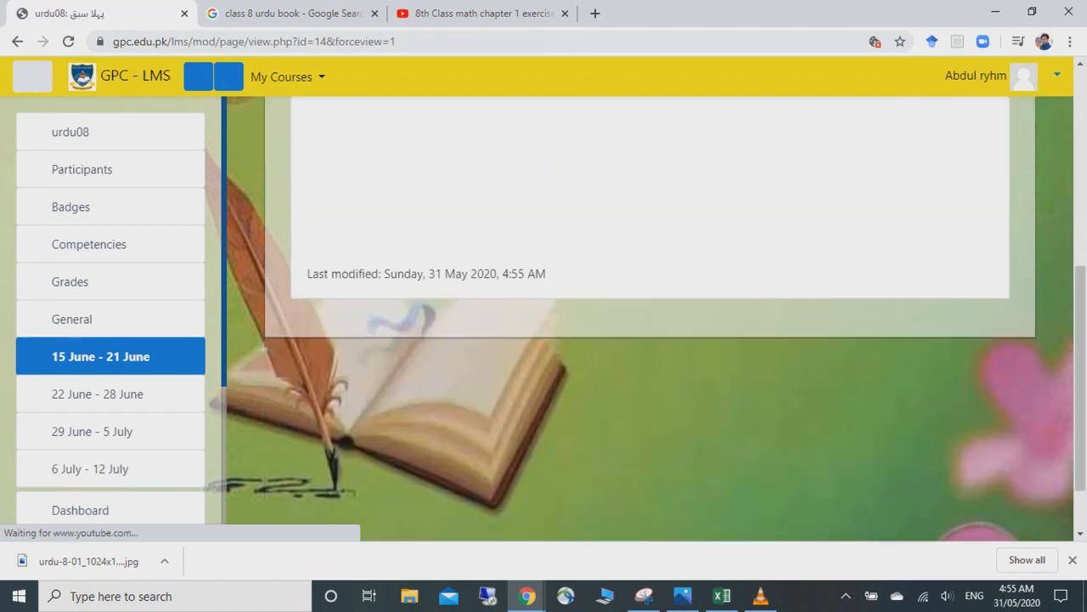
- Play the embedded lesson video on the پہلا سبق page, then return to the urdu08 course page
scroll(649, 319, "up", 1)
scroll(650, 319, "down", 2)
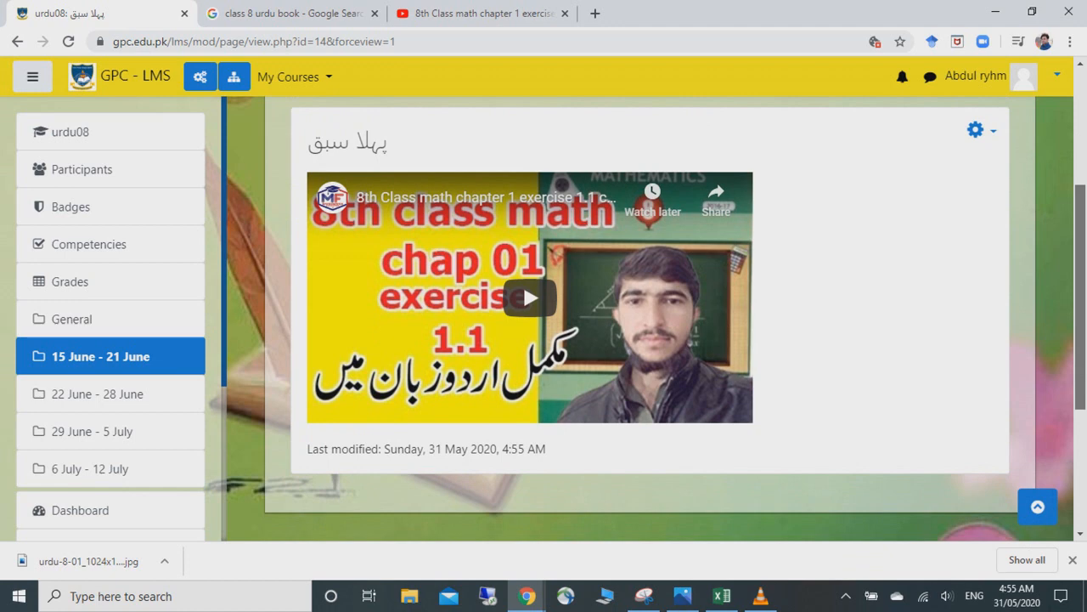
left_click(532, 296)
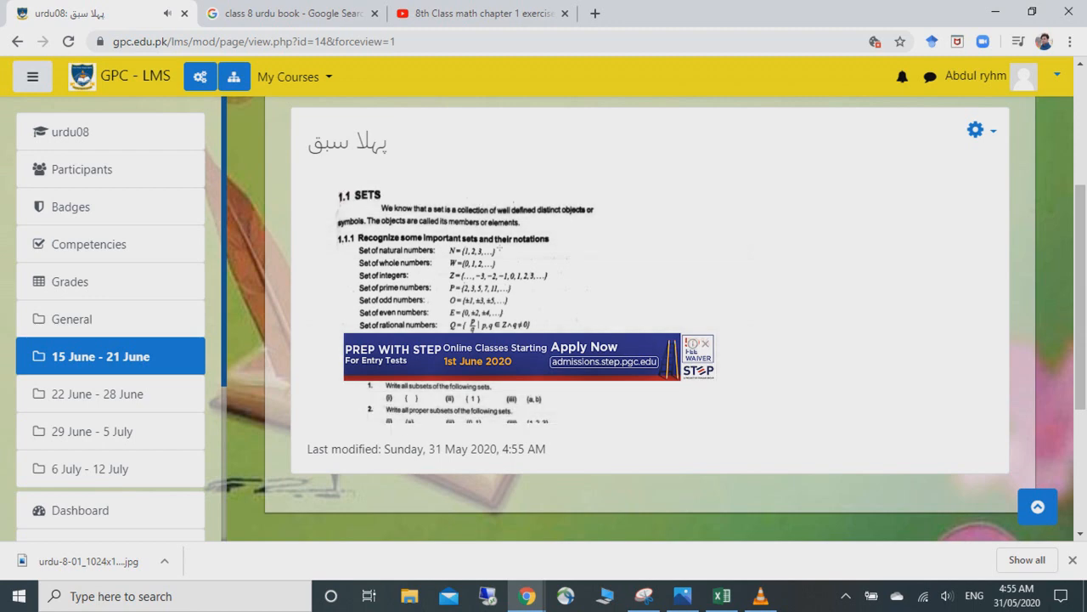
scroll(650, 318, "up", 2)
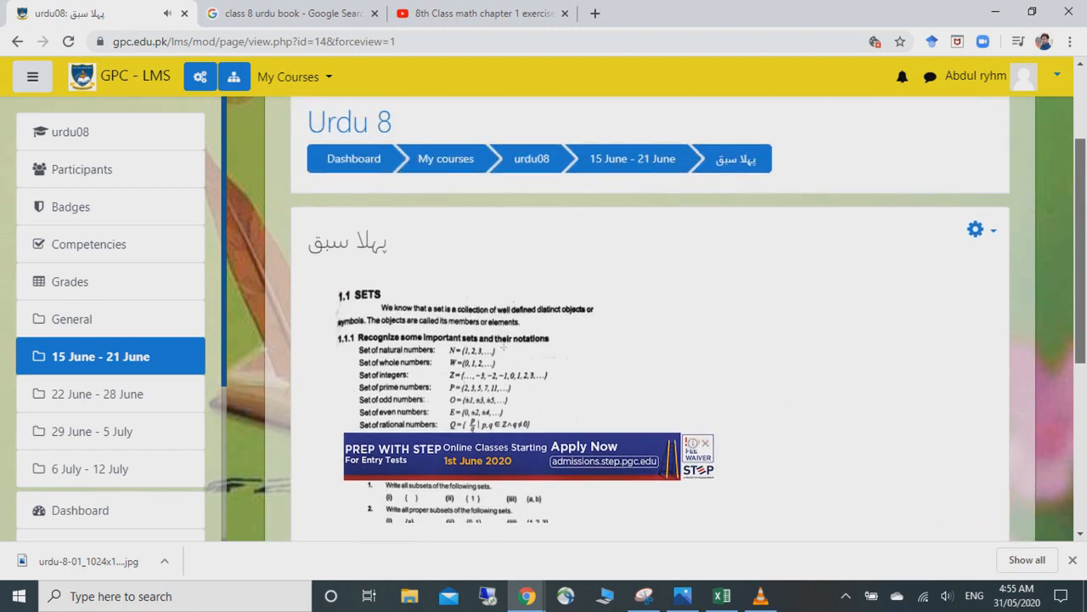
left_click(532, 170)
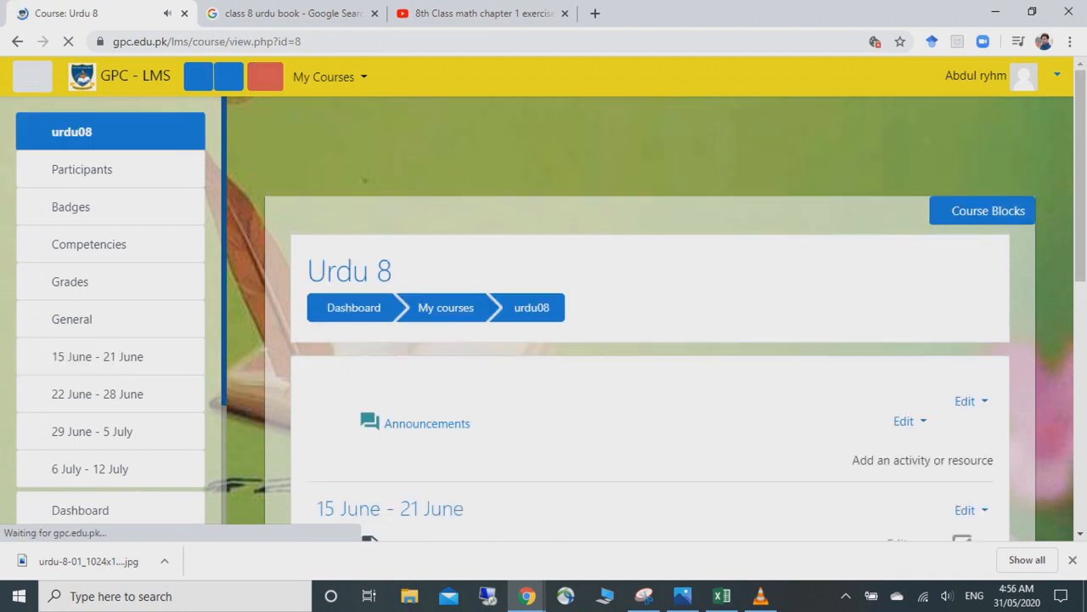
- Add another Page resource to the 15 June - 21 June section via the activity chooser
scroll(918, 323, "down", 2)
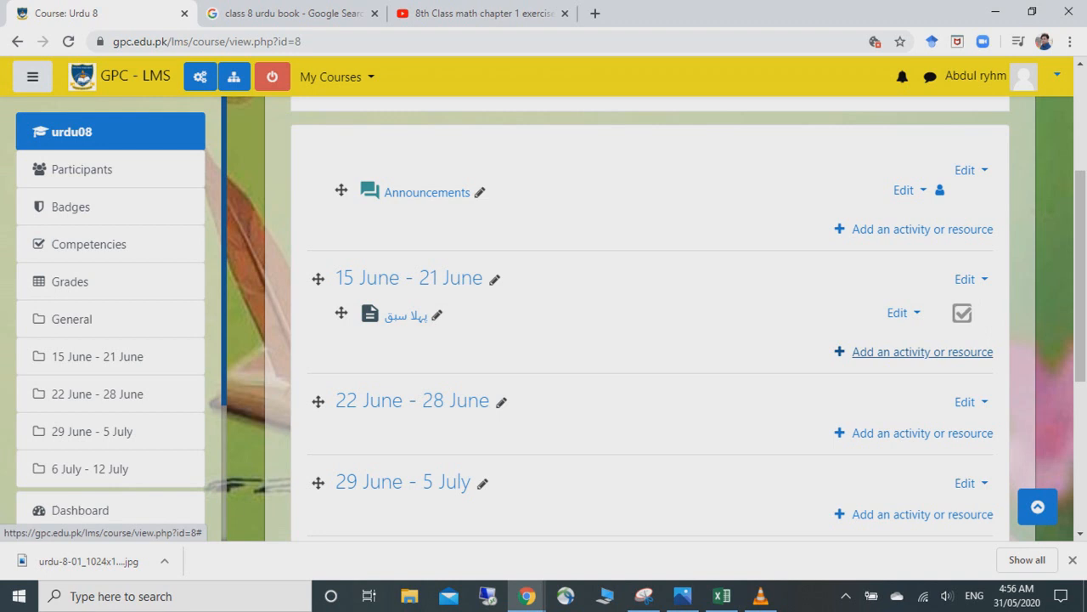
left_click(923, 352)
scroll(425, 305, "down", 6)
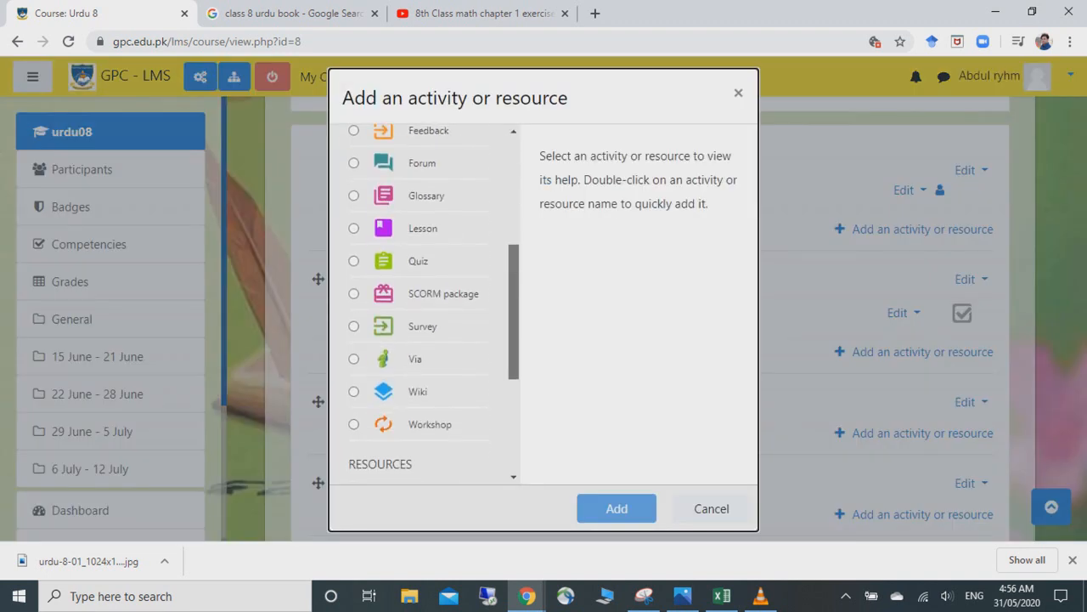
left_click_drag(513, 401, 513, 406)
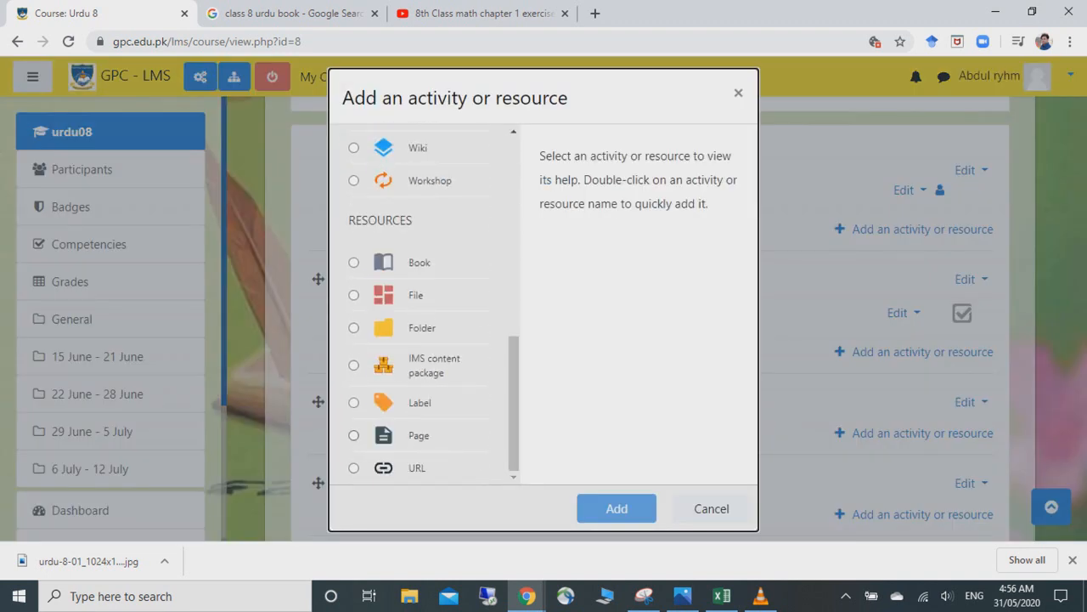
left_click(418, 436)
left_click(617, 508)
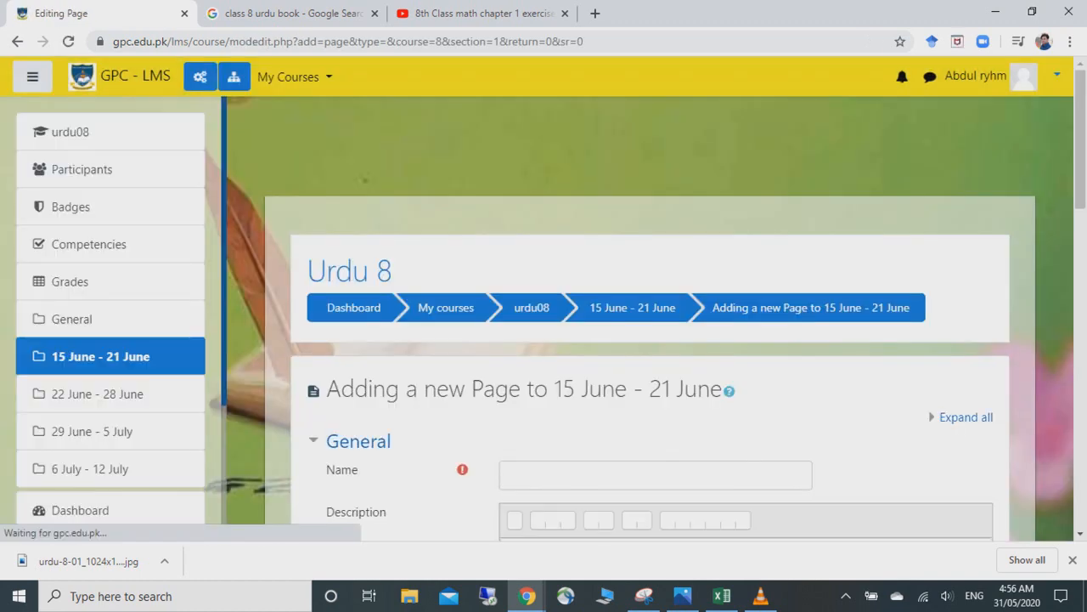
- Name the second Page دوسرا سبق in Urdu and place the cursor in its Page content area
scroll(650, 319, "down", 4)
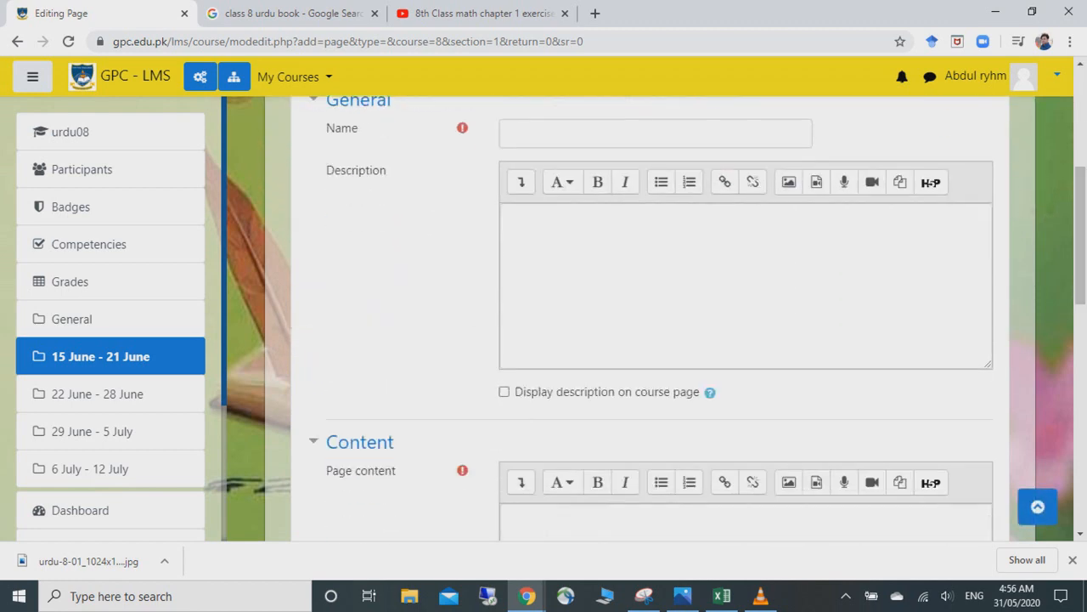
left_click(511, 134)
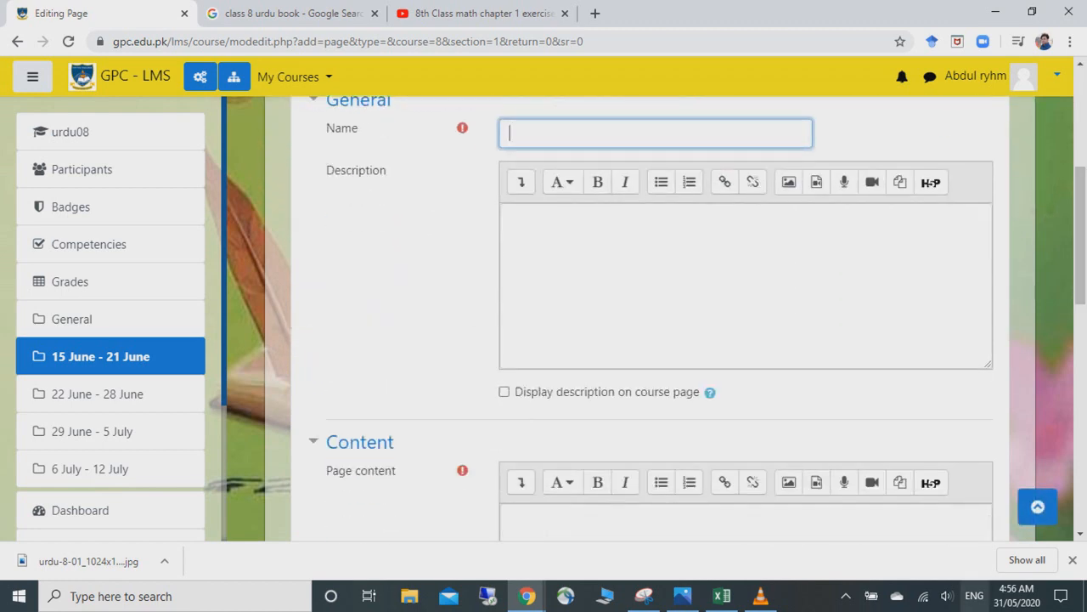
left_click(974, 596)
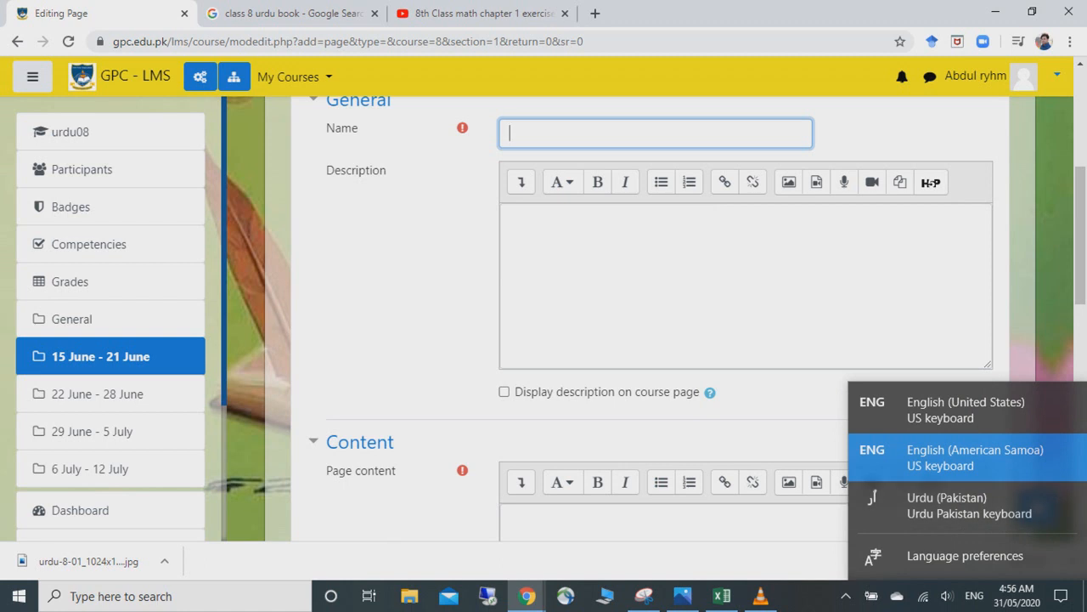
left_click(968, 511)
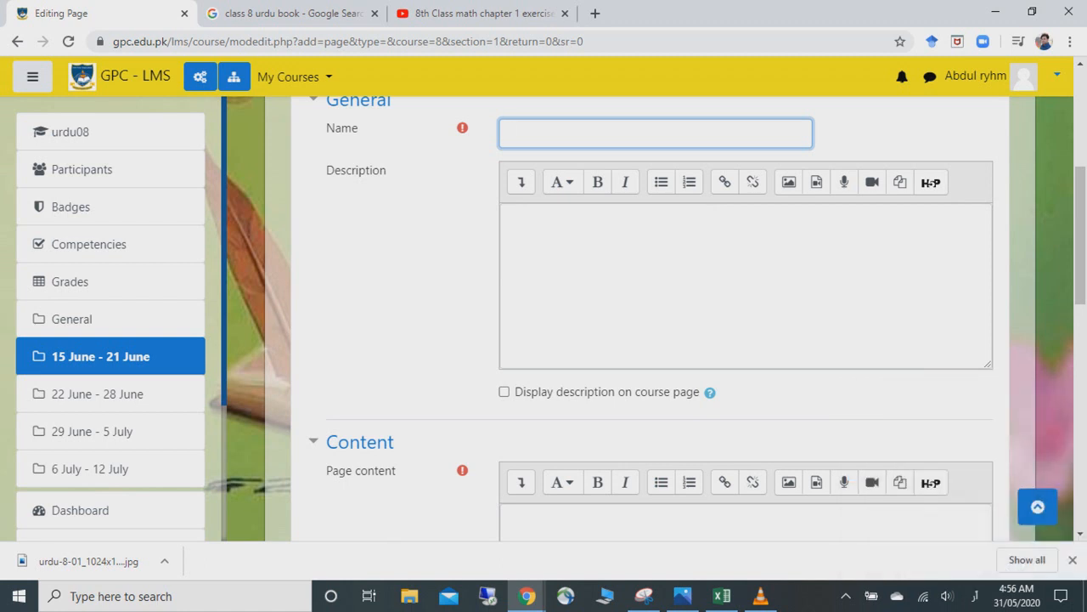
type("دوسرا سبق")
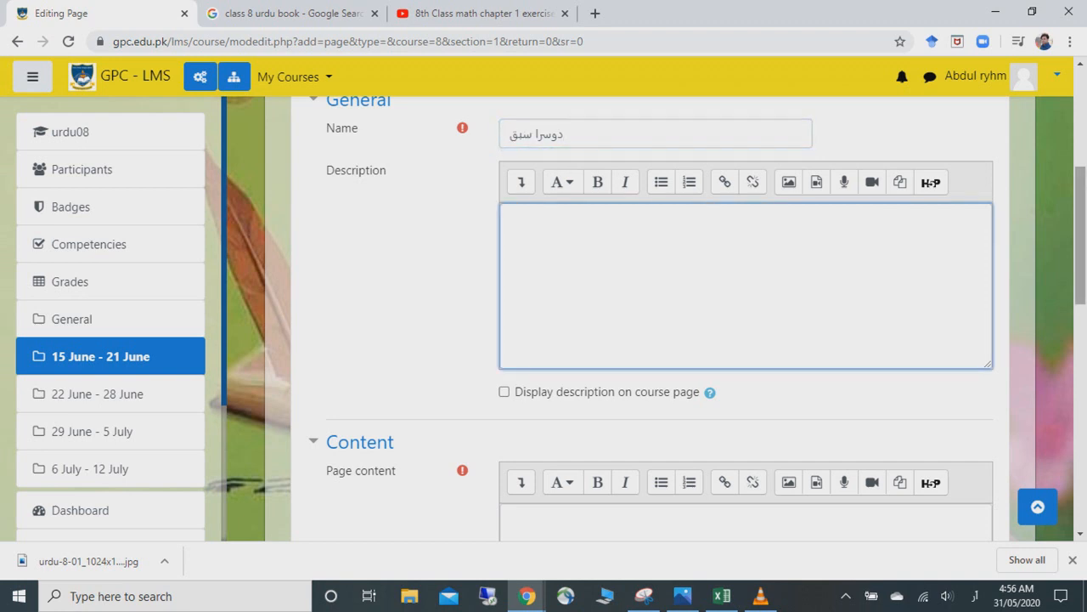
scroll(612, 322, "down", 3)
left_click(612, 357)
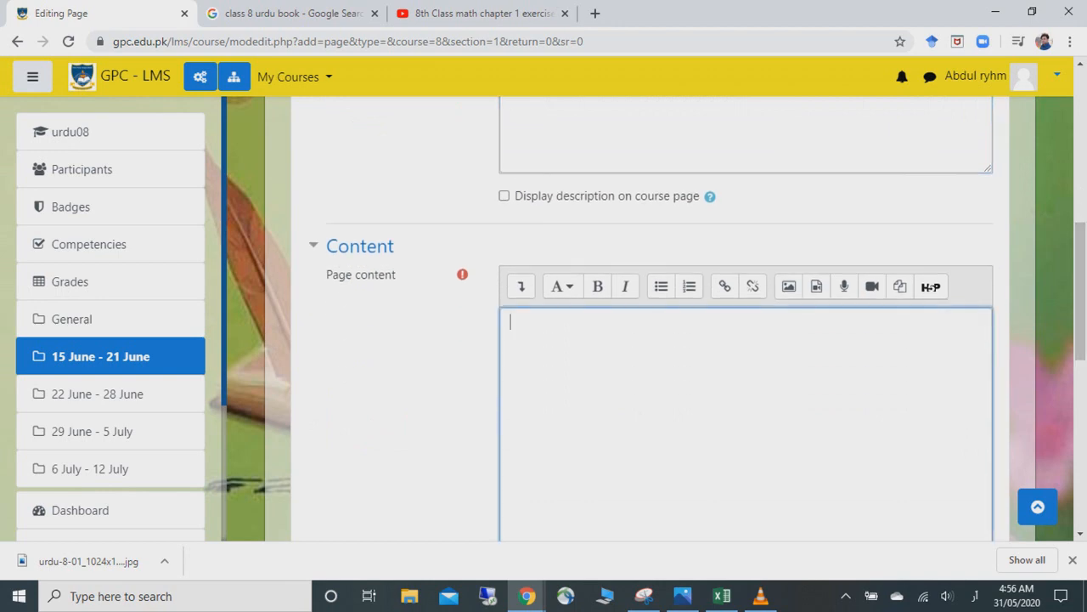
- Copy the Fast math trick video's iframe embed code on YouTube and return to the Moodle editor
left_click(476, 13)
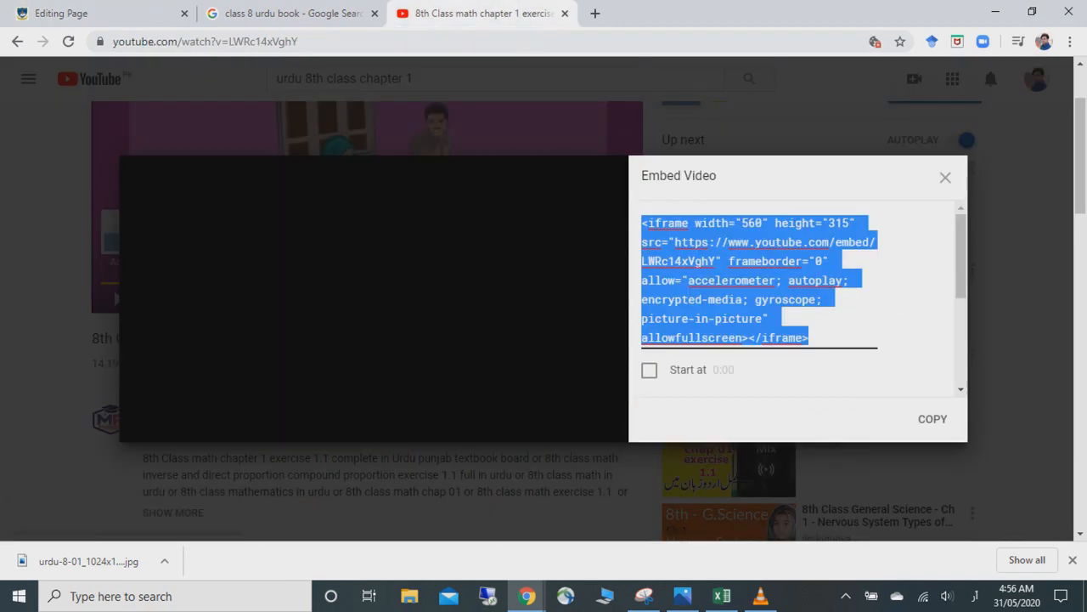
left_click(945, 177)
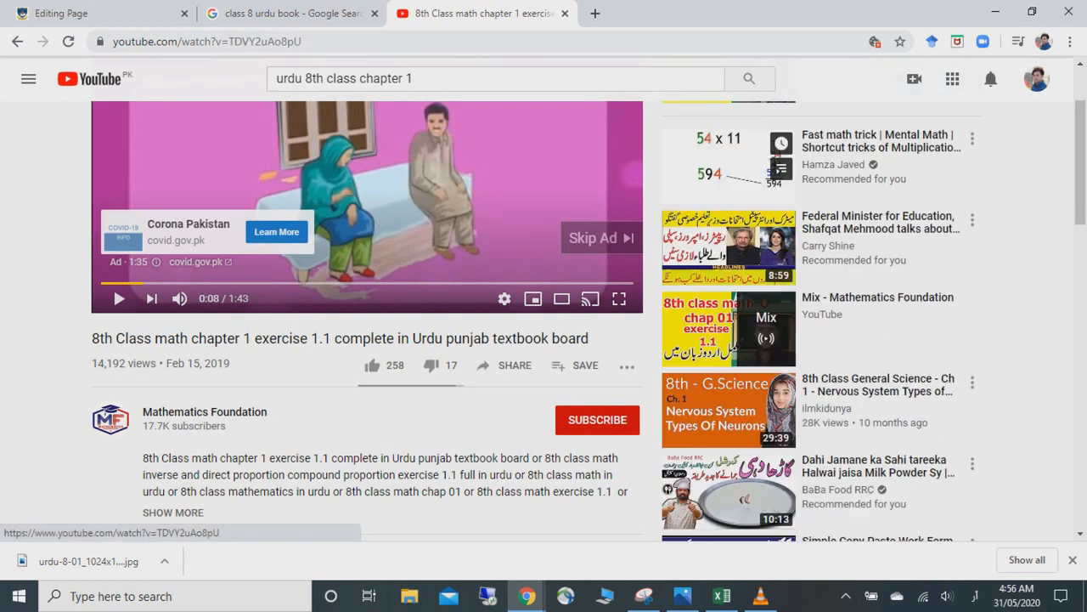
left_click(729, 293)
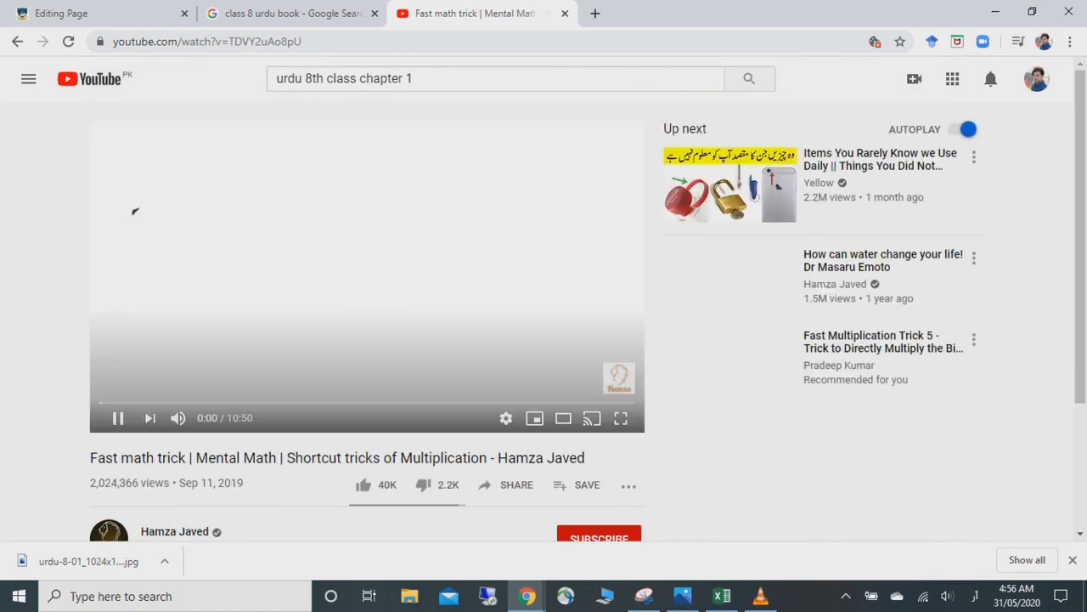
left_click(507, 484)
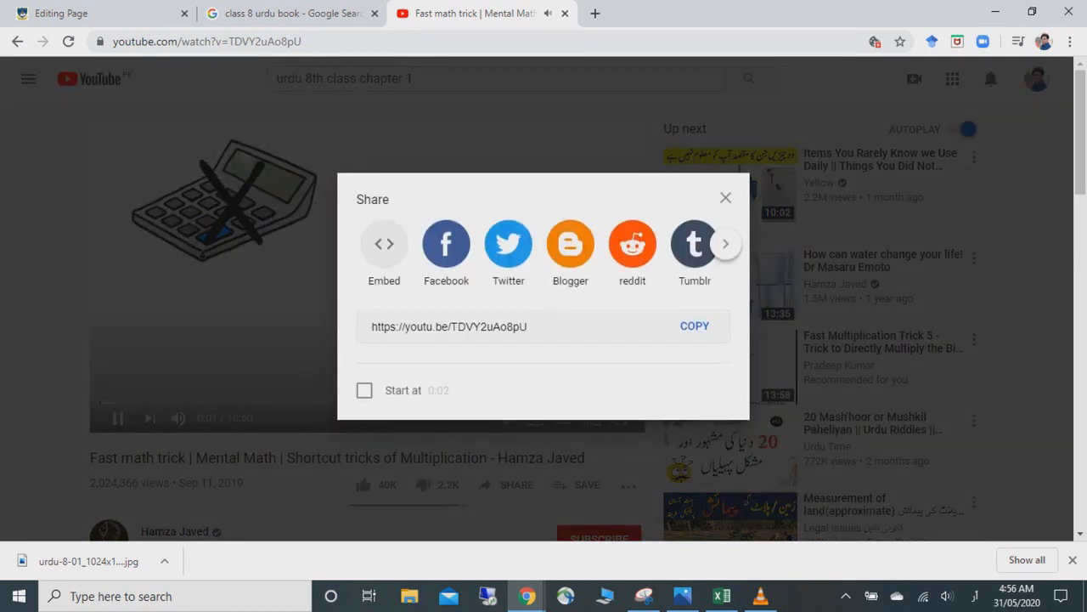
left_click(384, 246)
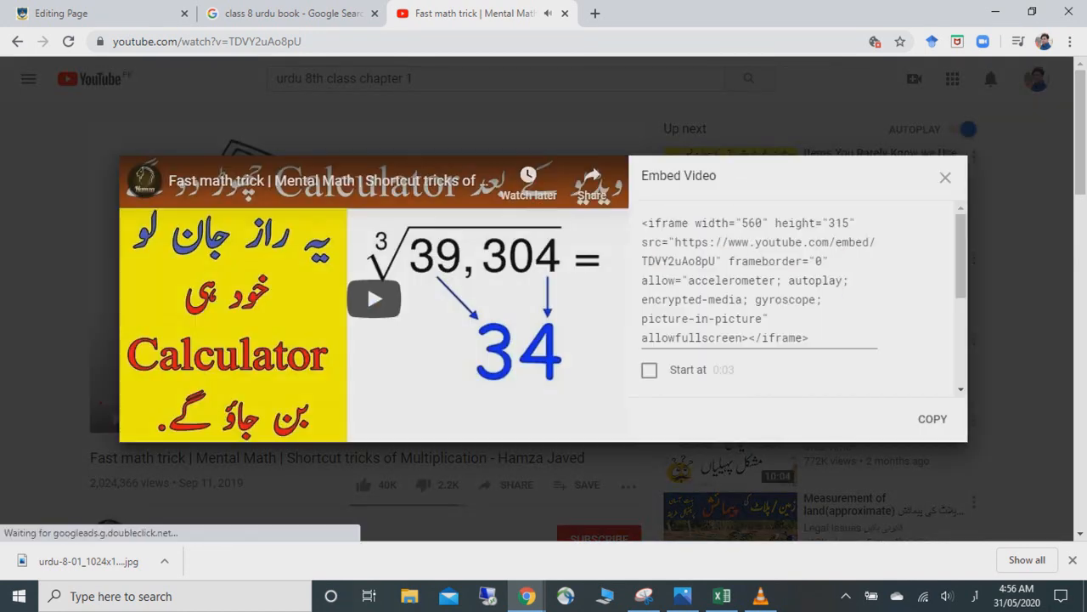
left_click(933, 419)
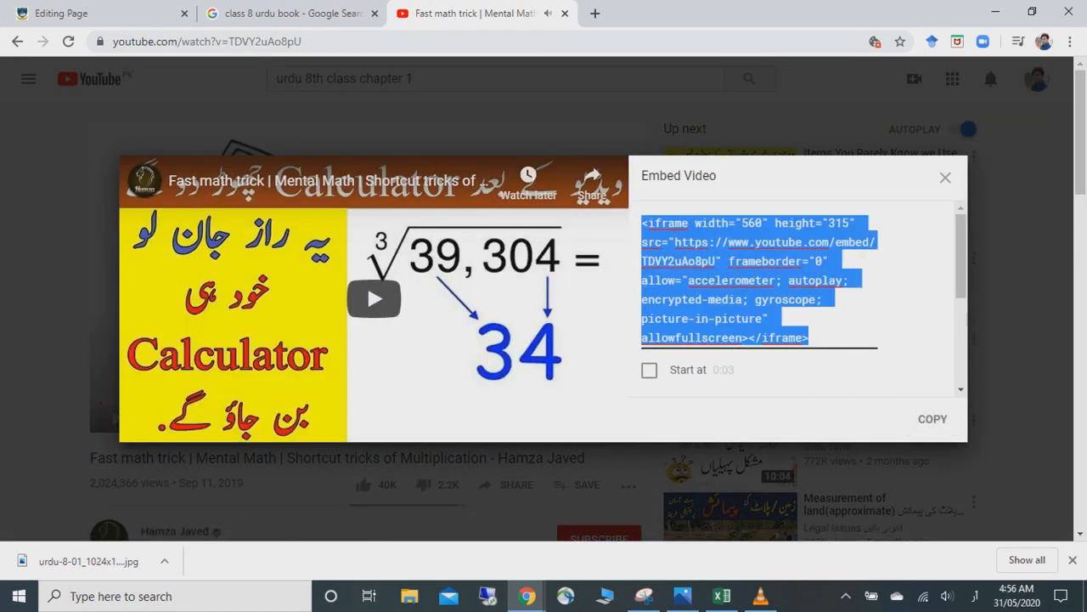
left_click(95, 13)
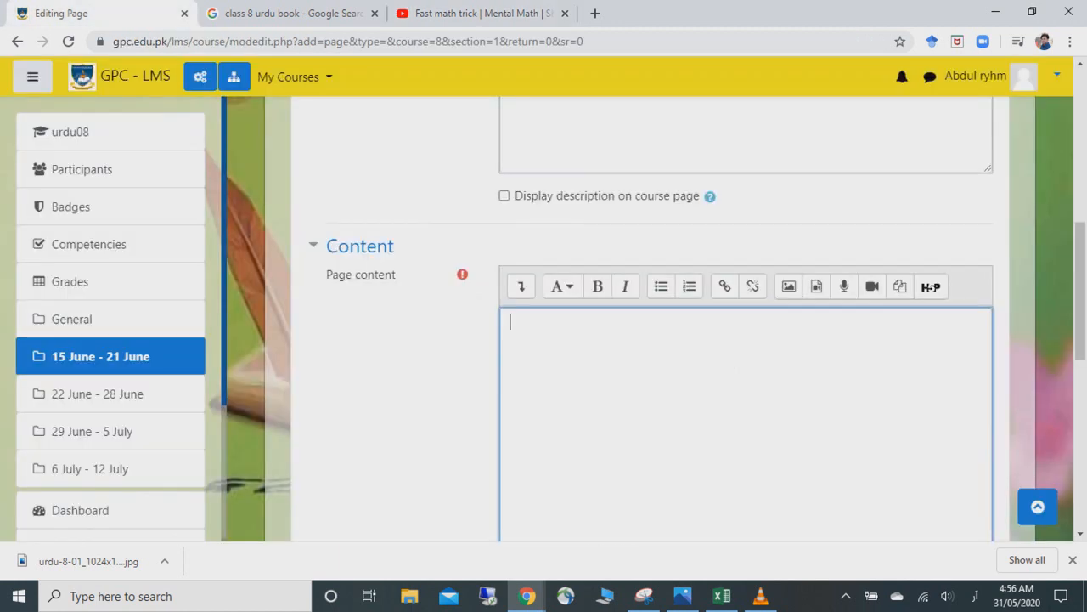
- Replace the دوسرا سبق page content with the Fast math trick YouTube iframe code (560×315) in HTML view
scroll(646, 319, "down", 4)
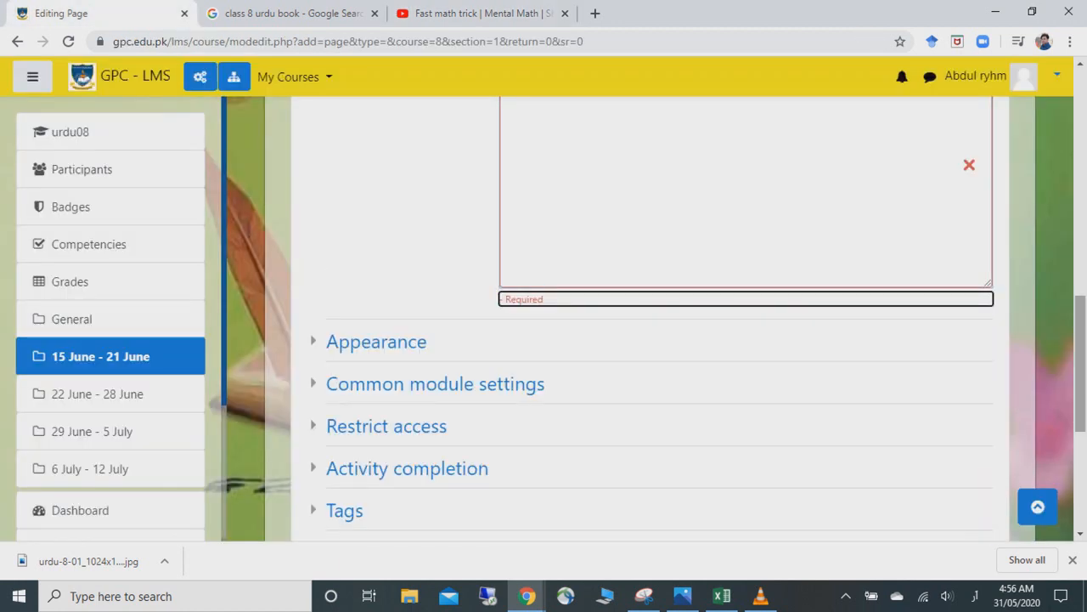
scroll(646, 318, "up", 3)
left_click(520, 297)
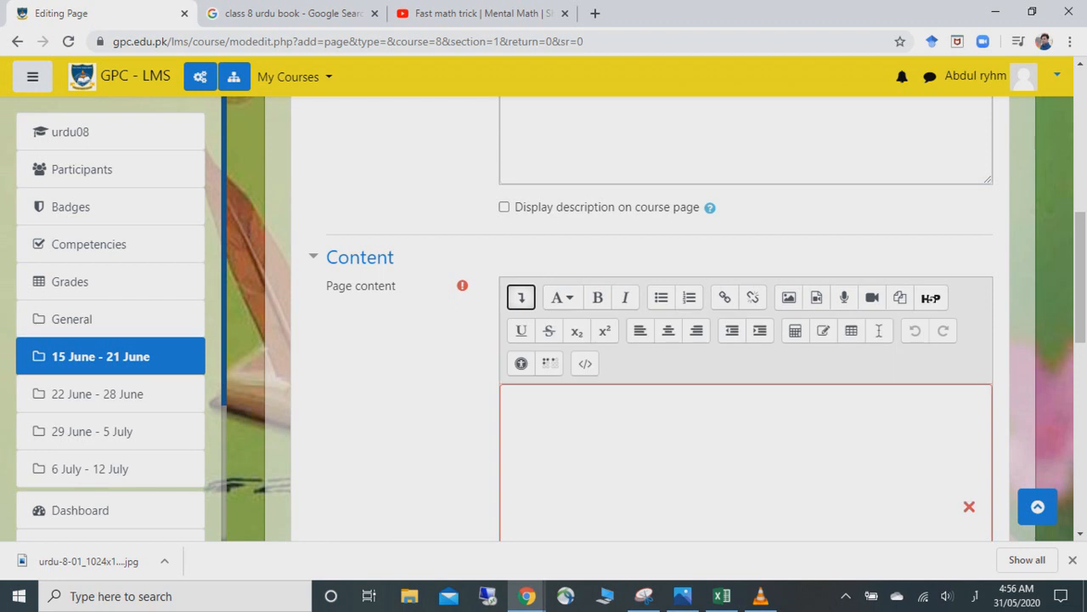
left_click(585, 364)
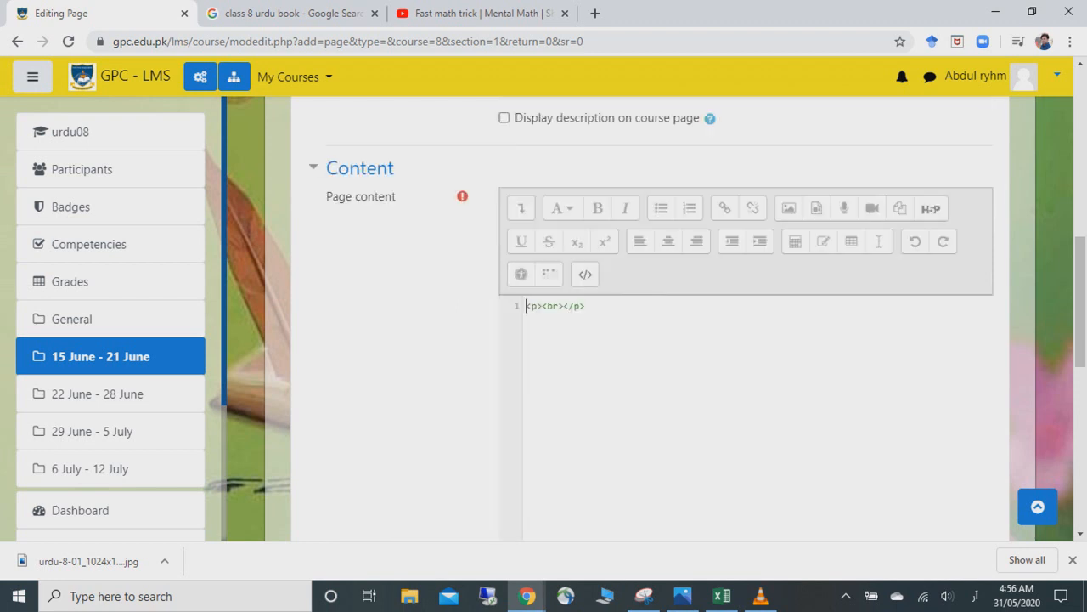
key("ctrl+a")
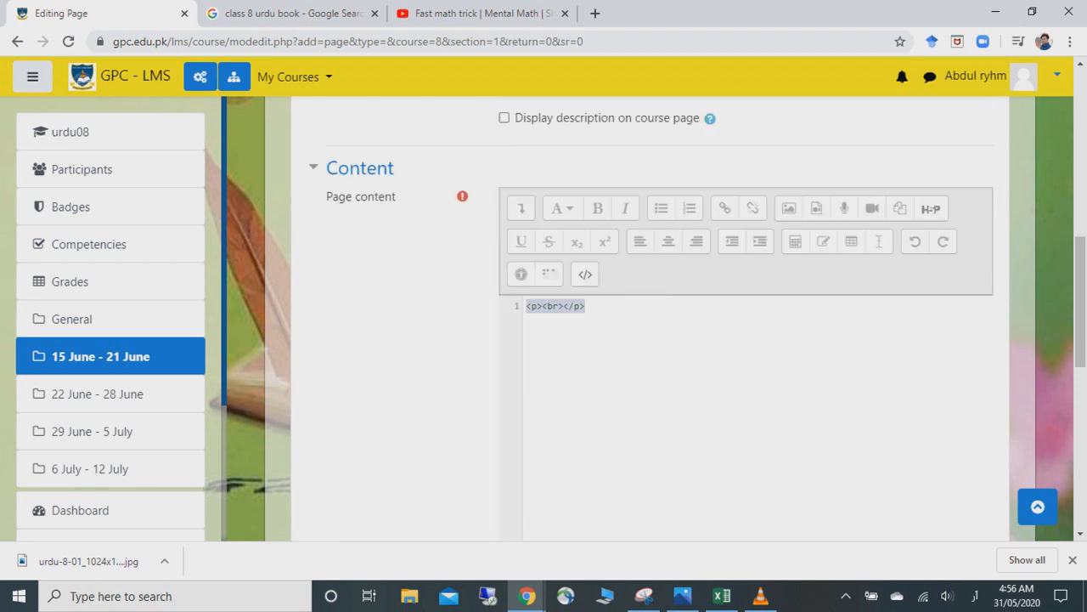
key("BackSpace")
key("ctrl+v")
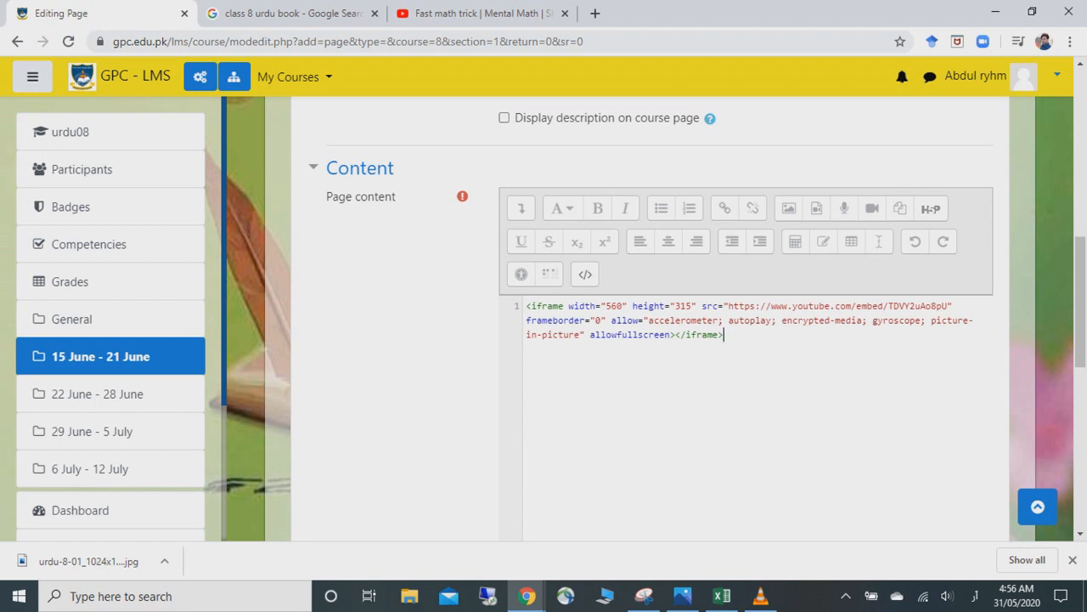
scroll(654, 323, "down", 4)
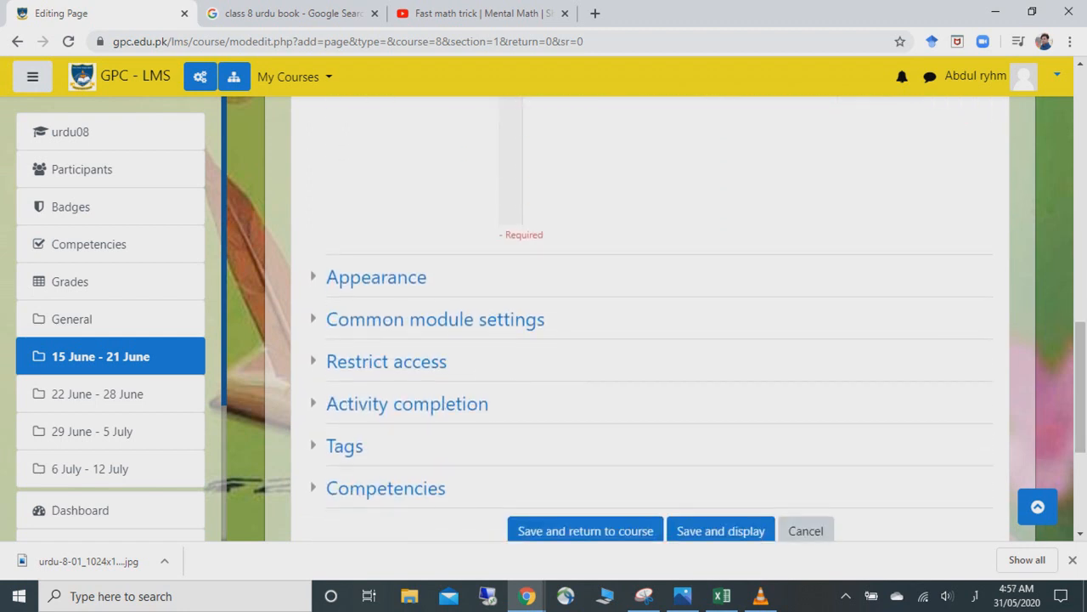
- Save and display the دوسرا سبق page, check its embedded video, then return to urdu08
left_click(720, 530)
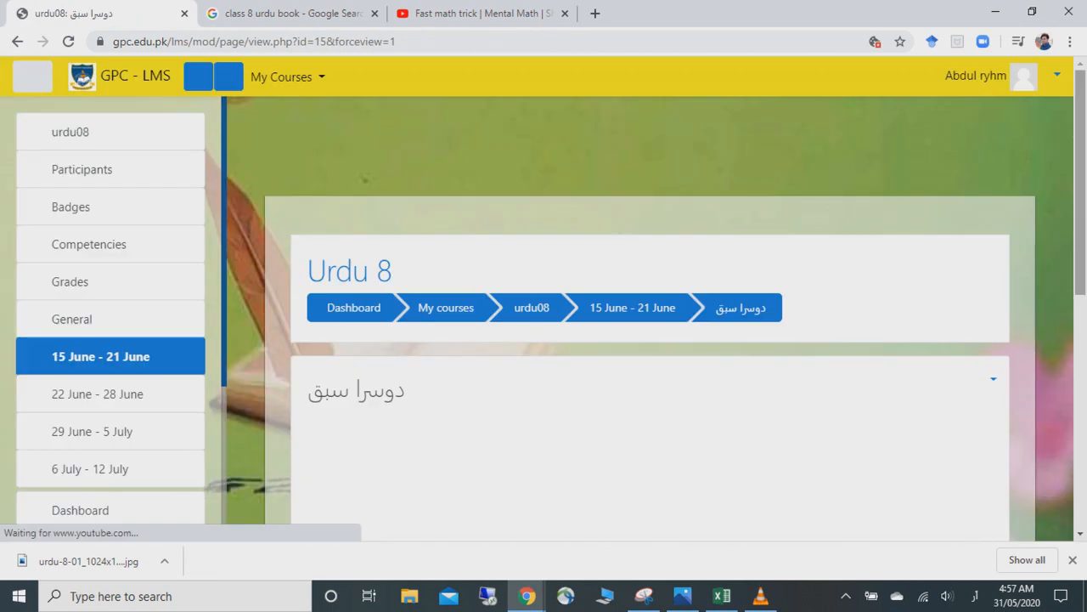
scroll(650, 319, "down", 3)
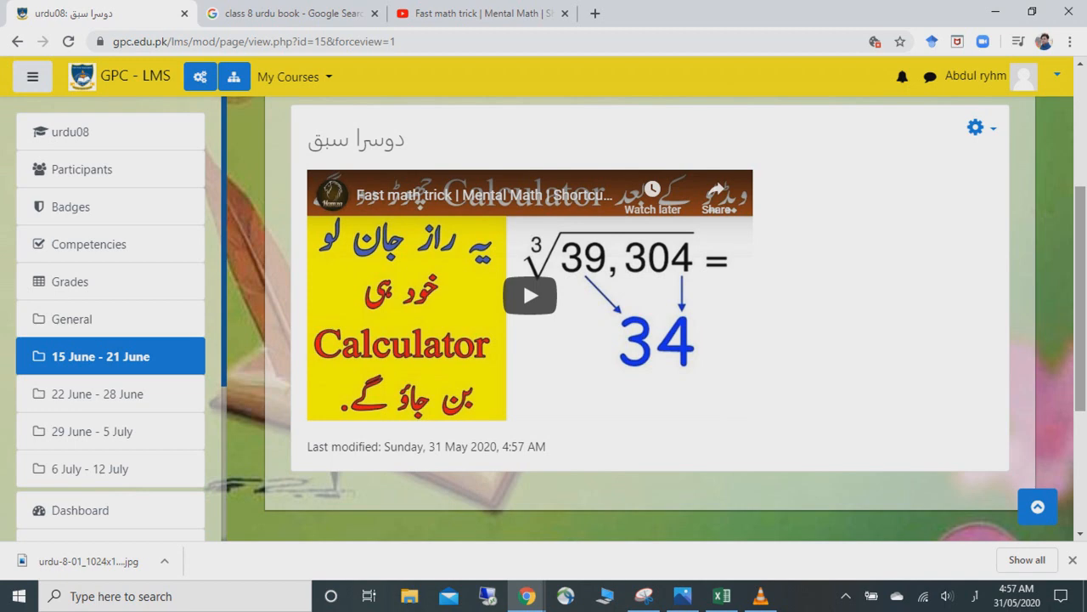
scroll(650, 318, "up", 3)
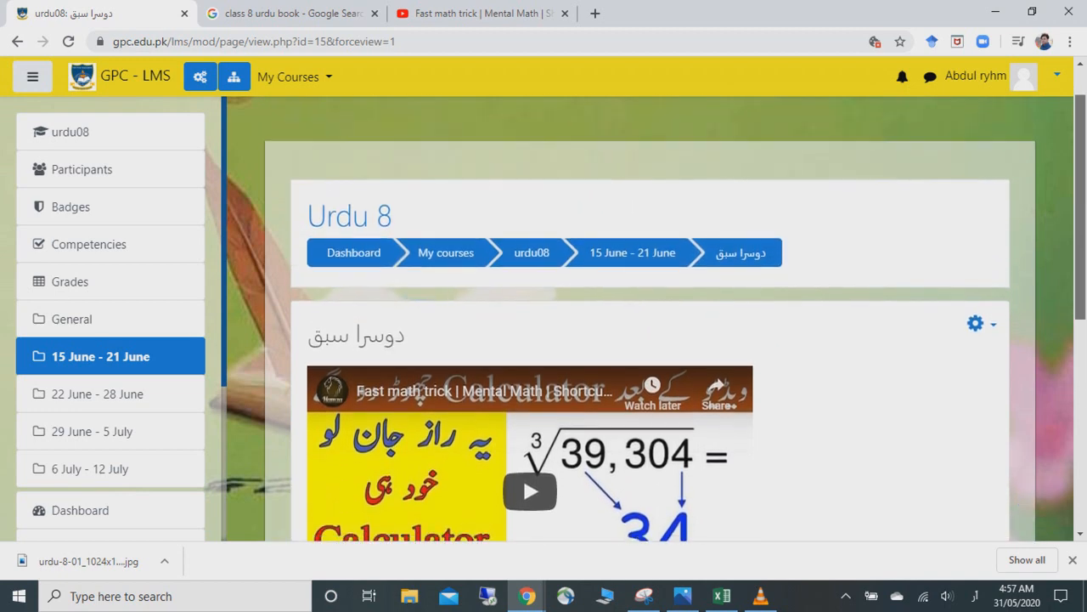
scroll(650, 318, "down", 3)
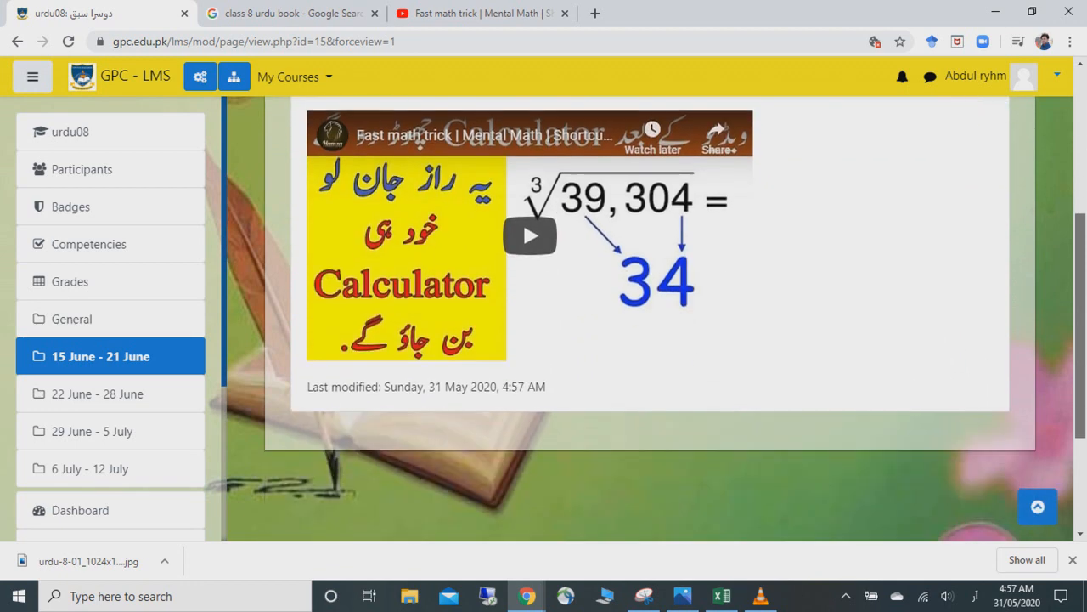
scroll(523, 220, "down", 2)
scroll(523, 111, "up", 5)
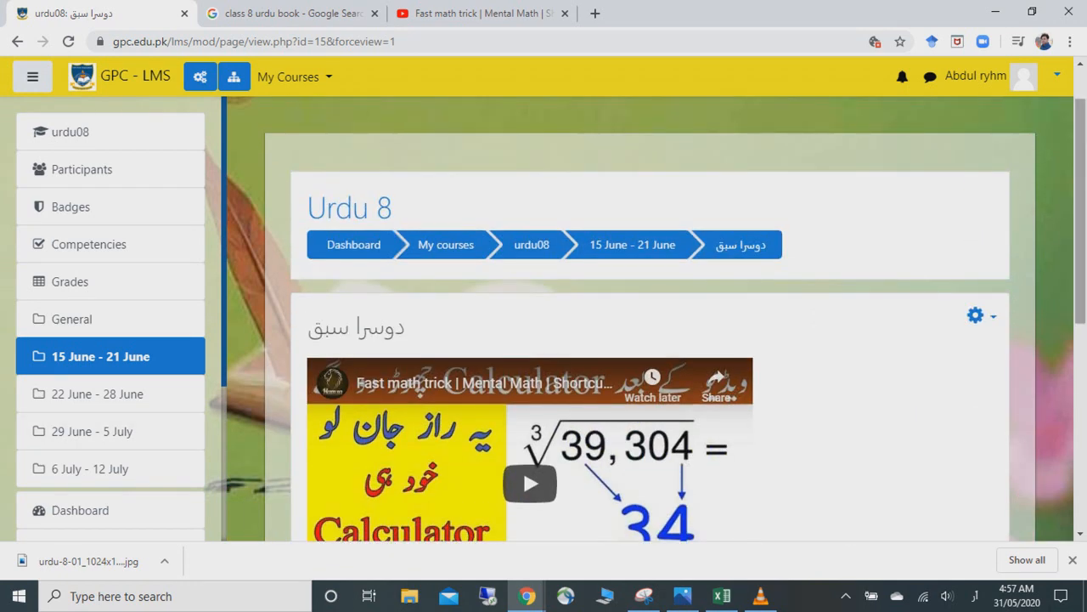
scroll(650, 318, "up", 1)
left_click(532, 307)
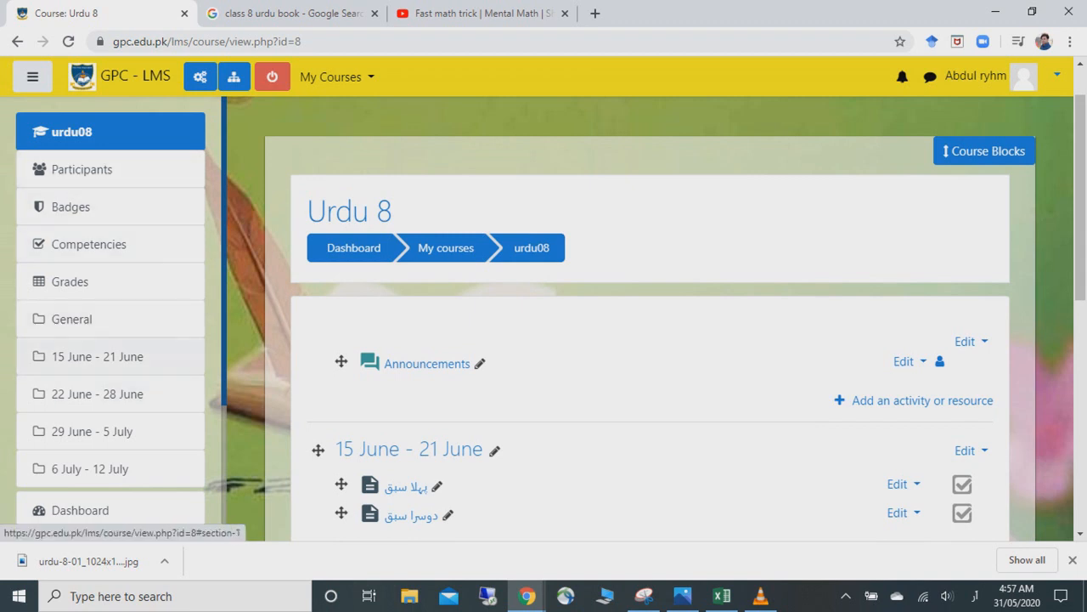
- Add a new Quiz activity to the 15 June - 21 June week
right_click(1076, 357)
left_click_drag(1081, 255, 1081, 324)
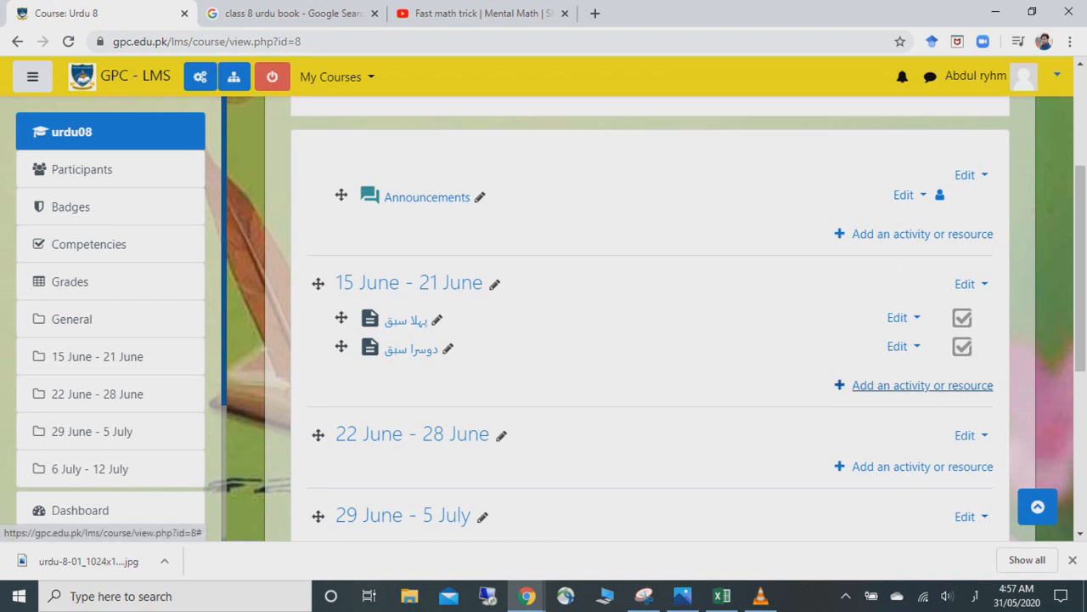
left_click(923, 384)
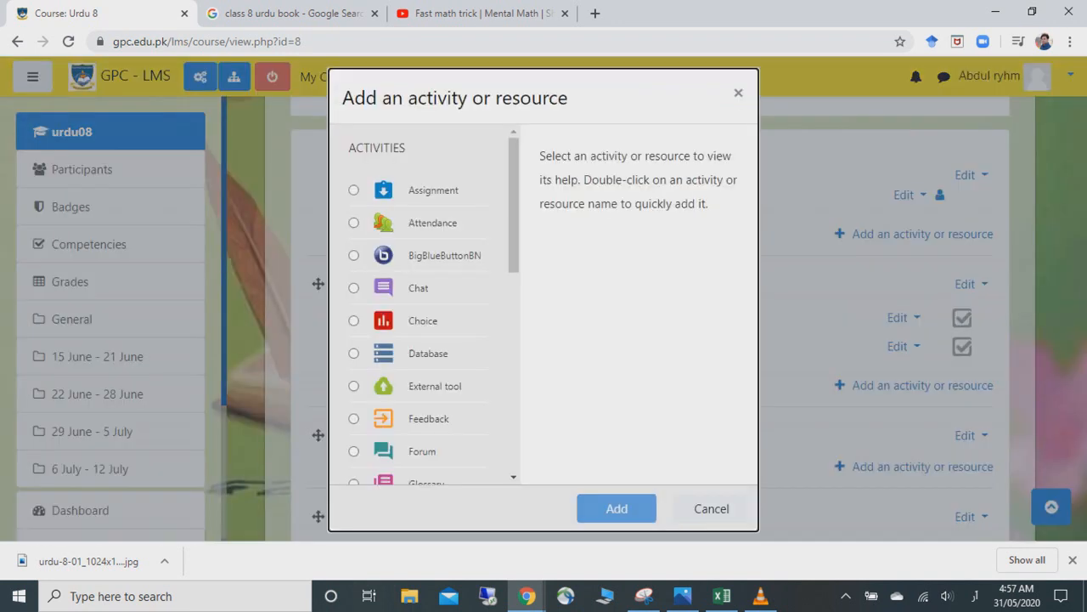
left_click_drag(514, 204, 514, 282)
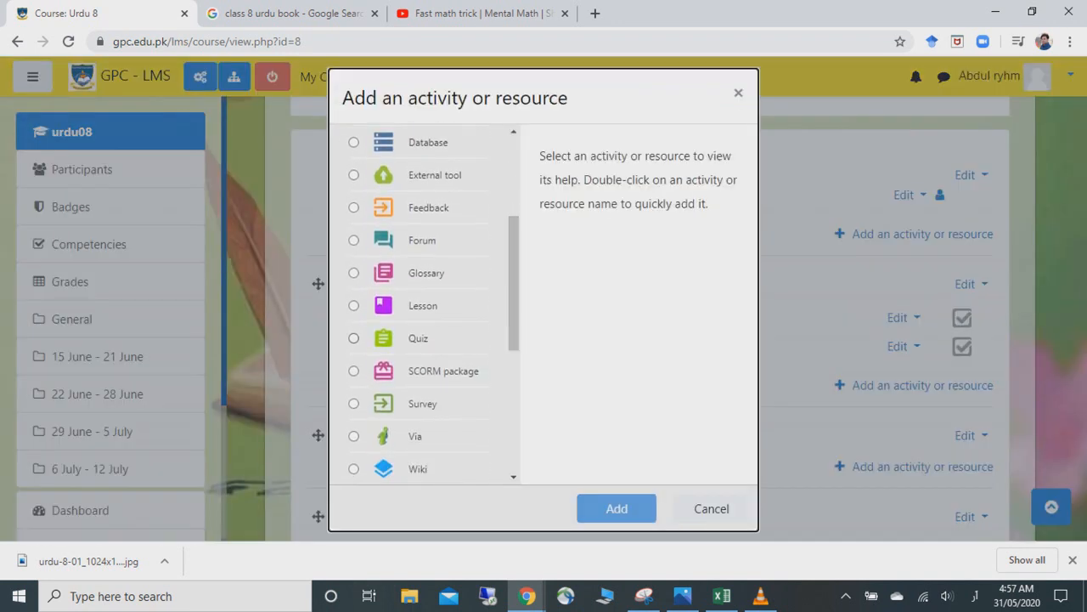
left_click(354, 339)
left_click(617, 508)
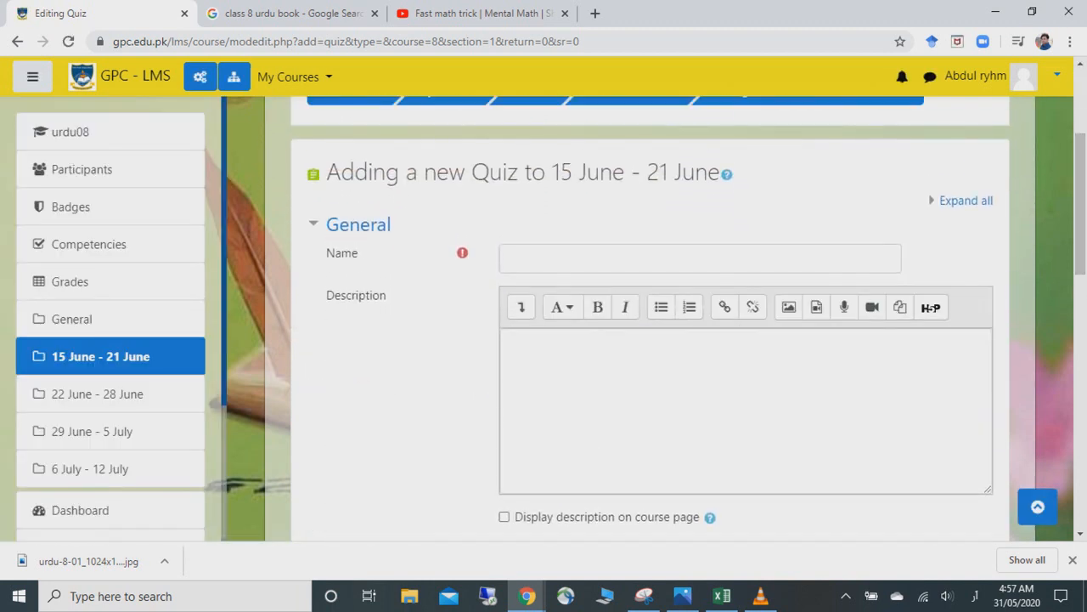
- Enter 'پہلا امتحان' as the quiz Name, correcting a mistyped letter
left_click(700, 258)
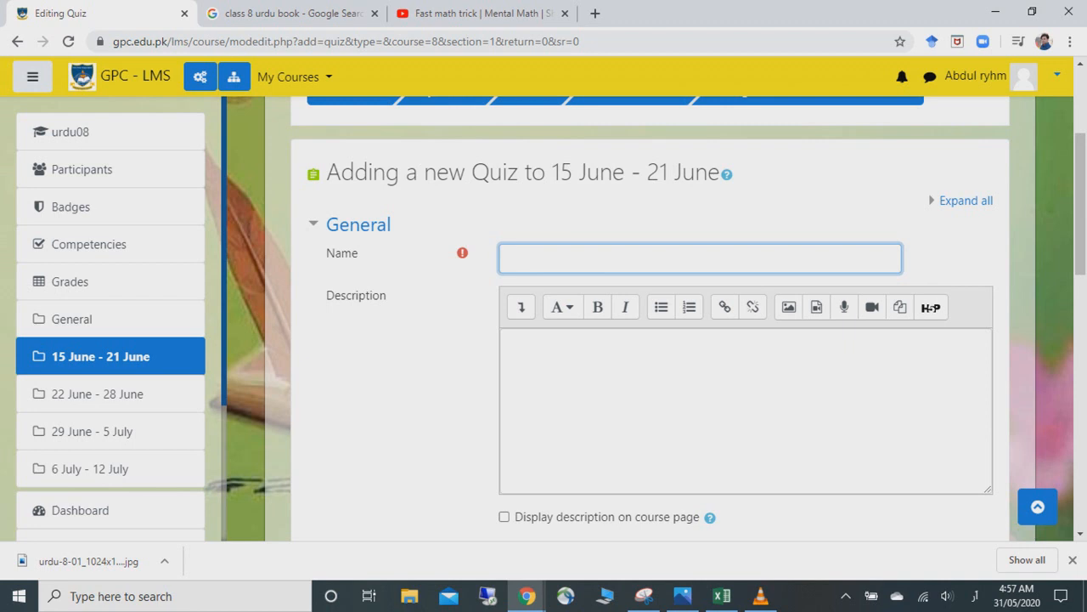
type("پہلا امتحان")
left_click(746, 411)
left_click_drag(1080, 203, 1081, 225)
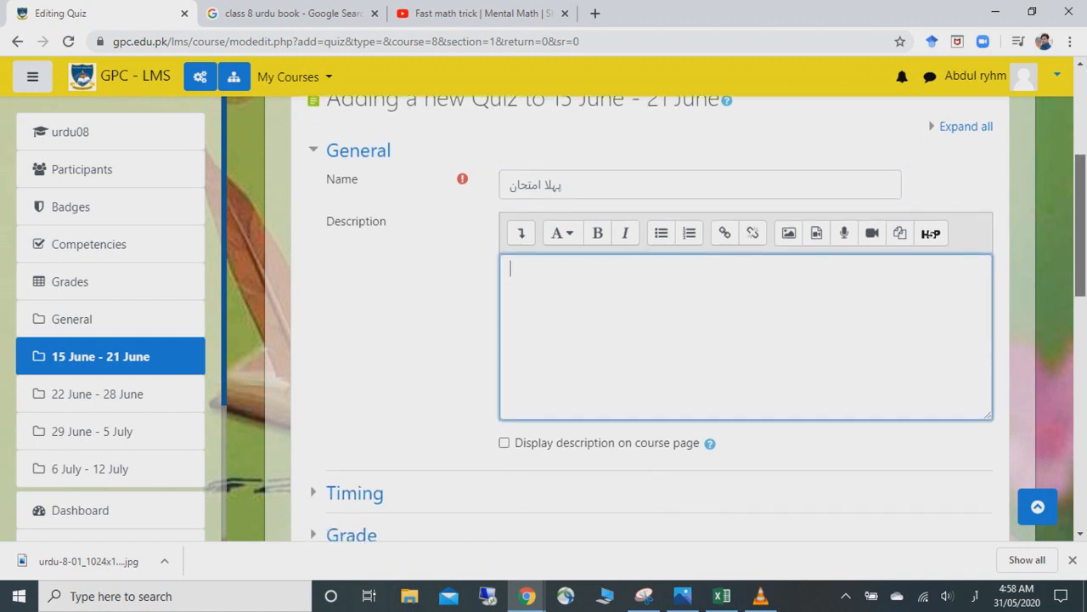
scroll(1081, 255, "down", 3)
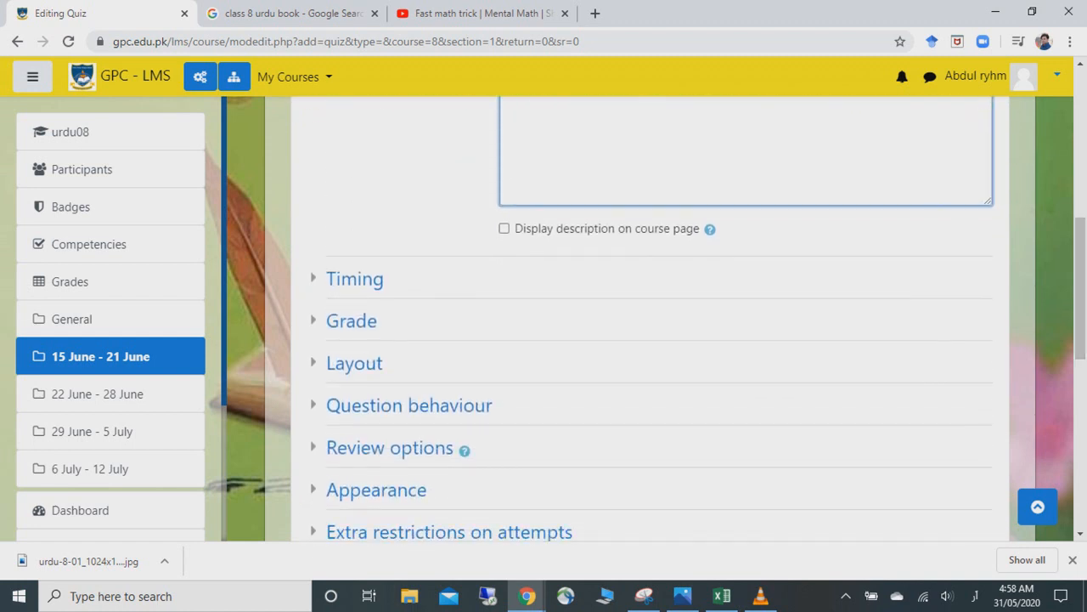
- Set grade to pass to 8 and attempts allowed to 1, keeping the grade category Uncategorised
left_click(354, 279)
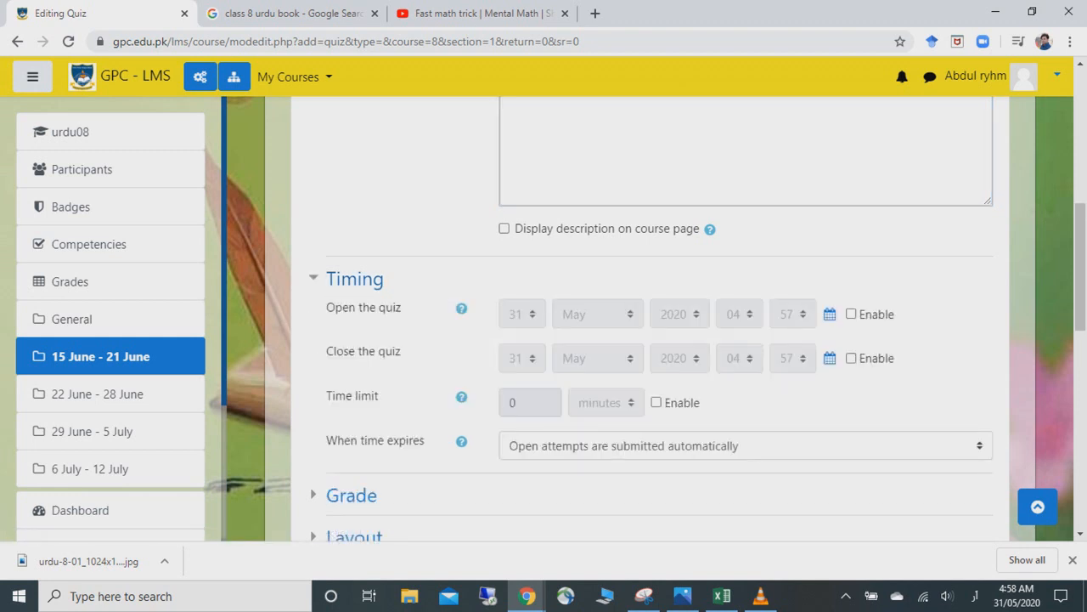
scroll(351, 133, "down", 4)
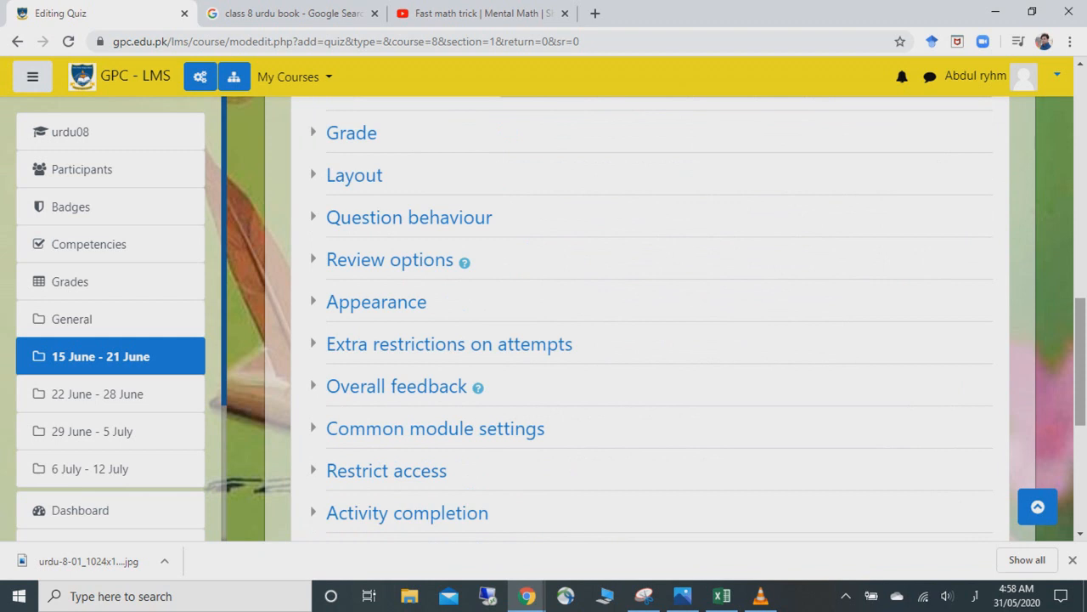
left_click(351, 133)
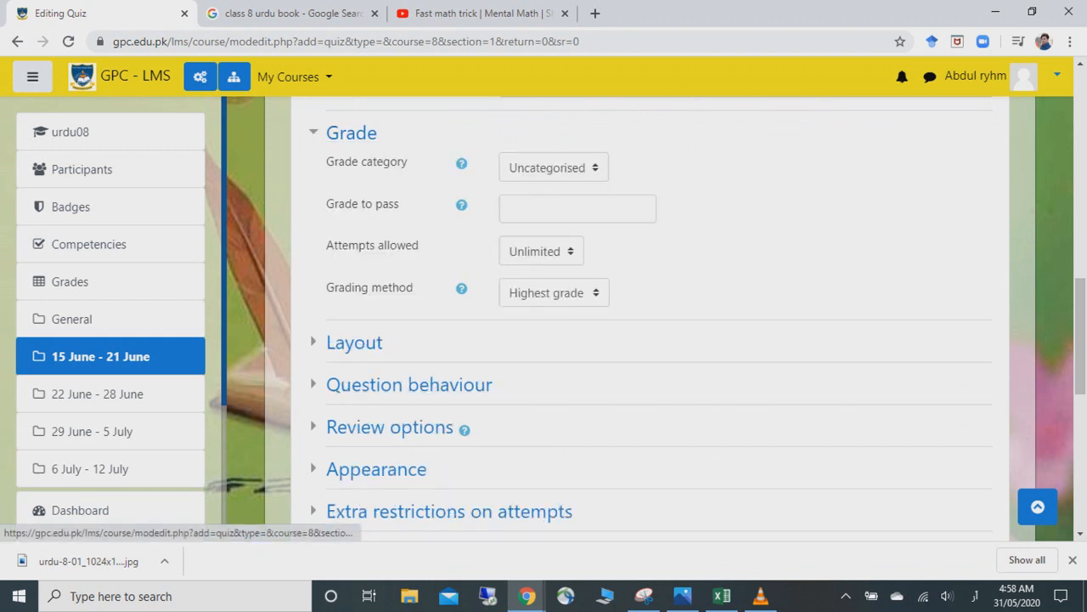
left_click(554, 168)
left_click(554, 167)
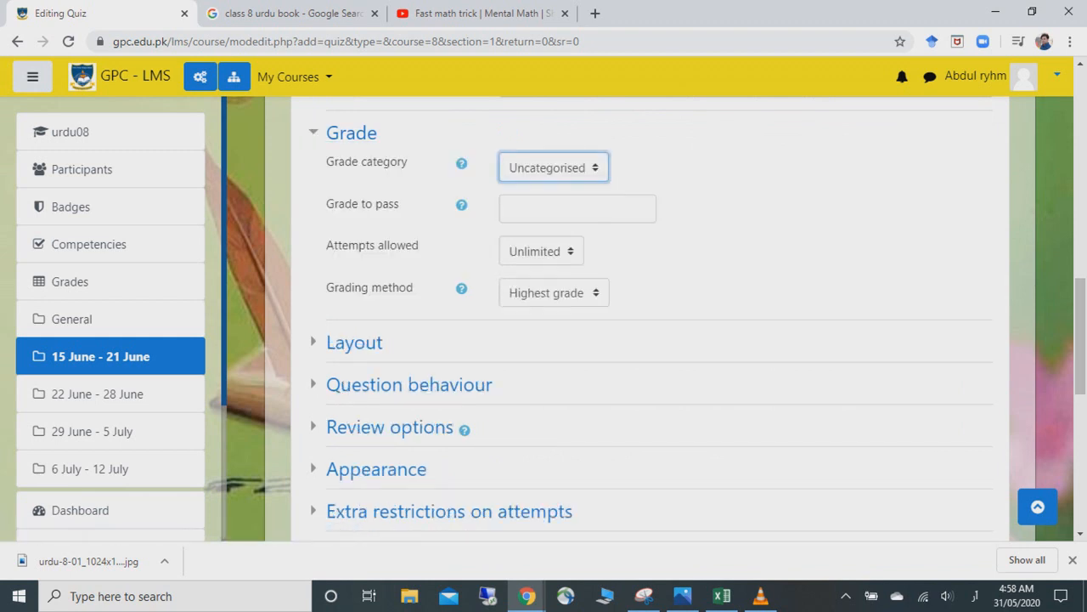
left_click(571, 209)
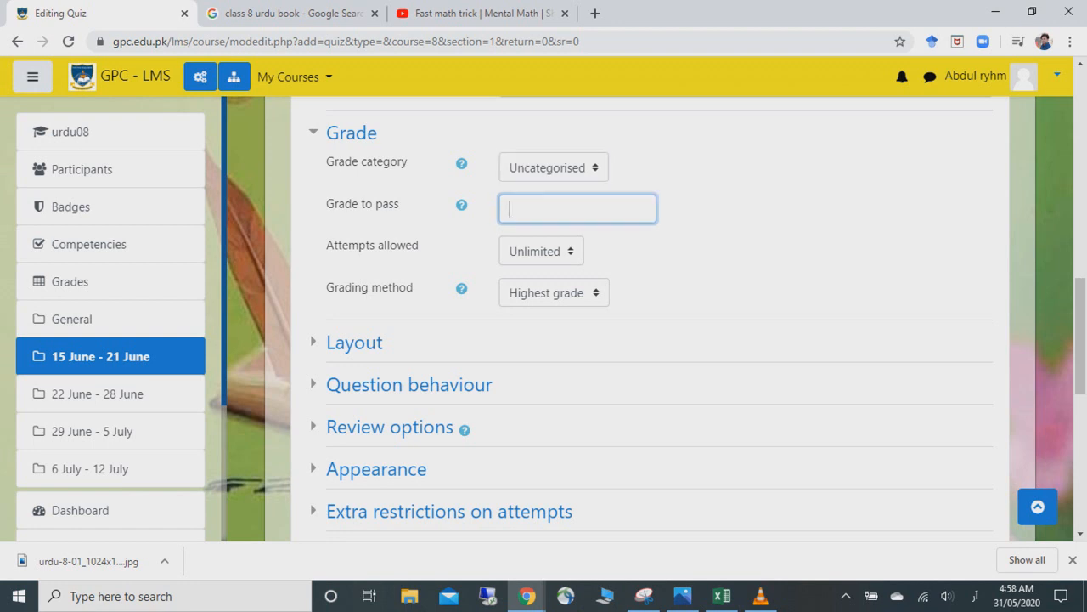
type("5")
key("BackSpace")
type("8")
left_click(542, 252)
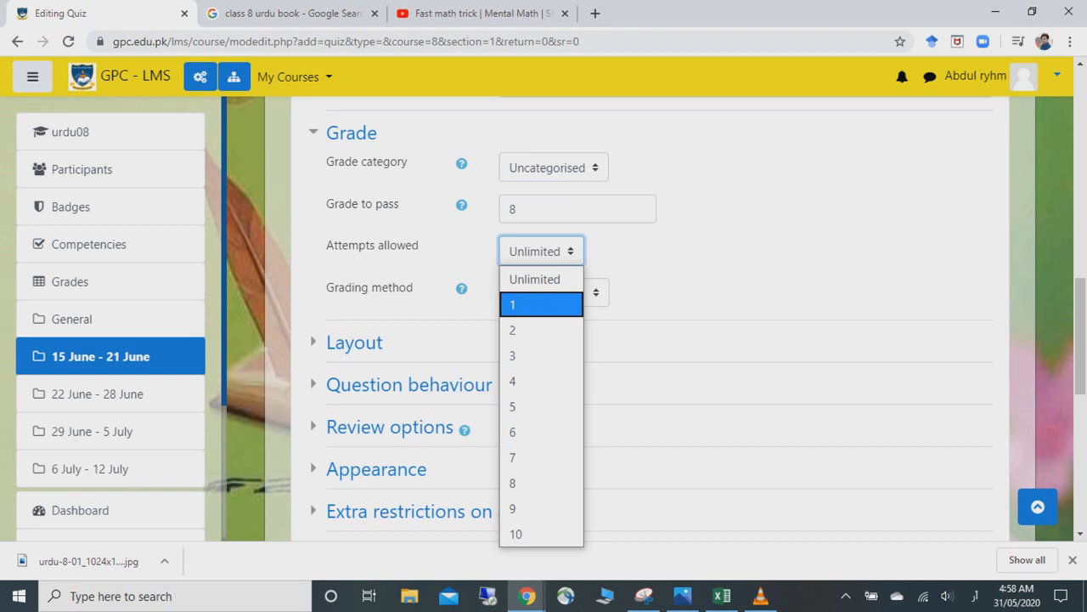
left_click(541, 305)
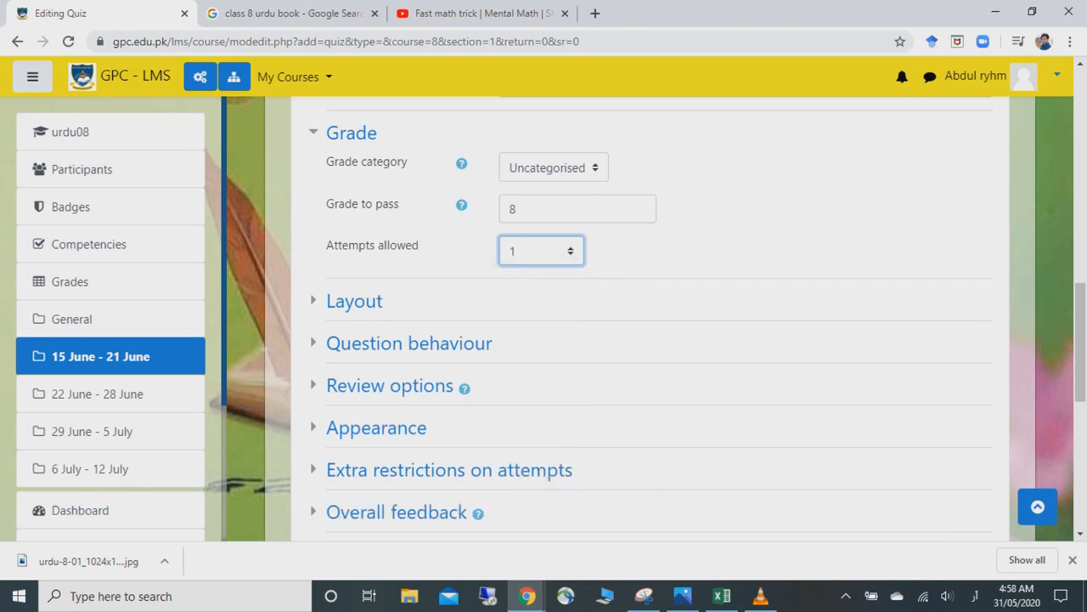
- Make the quiz layout start a new page every 10 questions
left_click(355, 301)
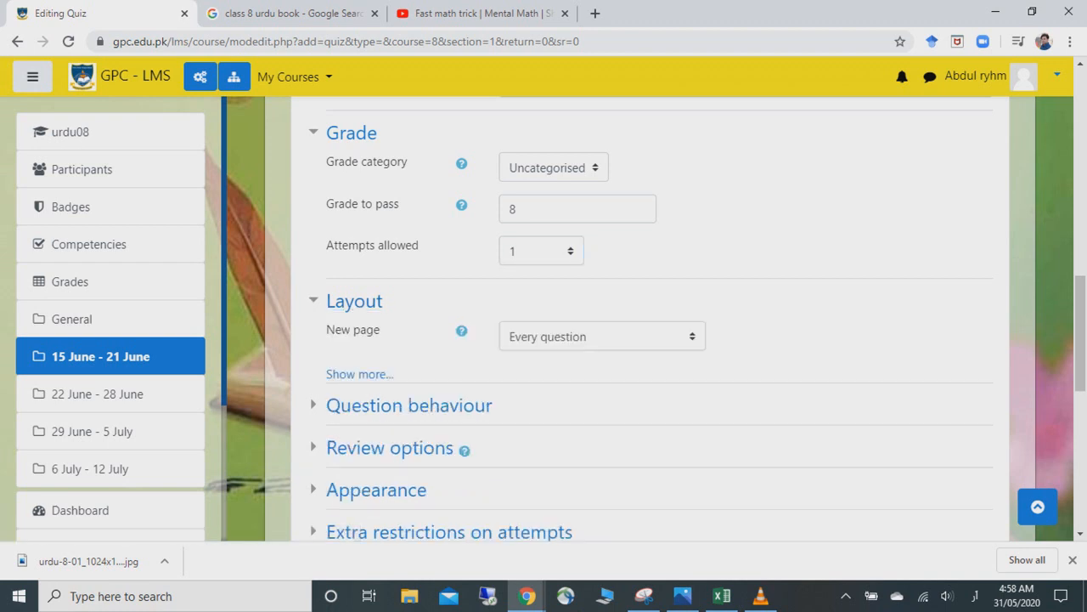
left_click(602, 337)
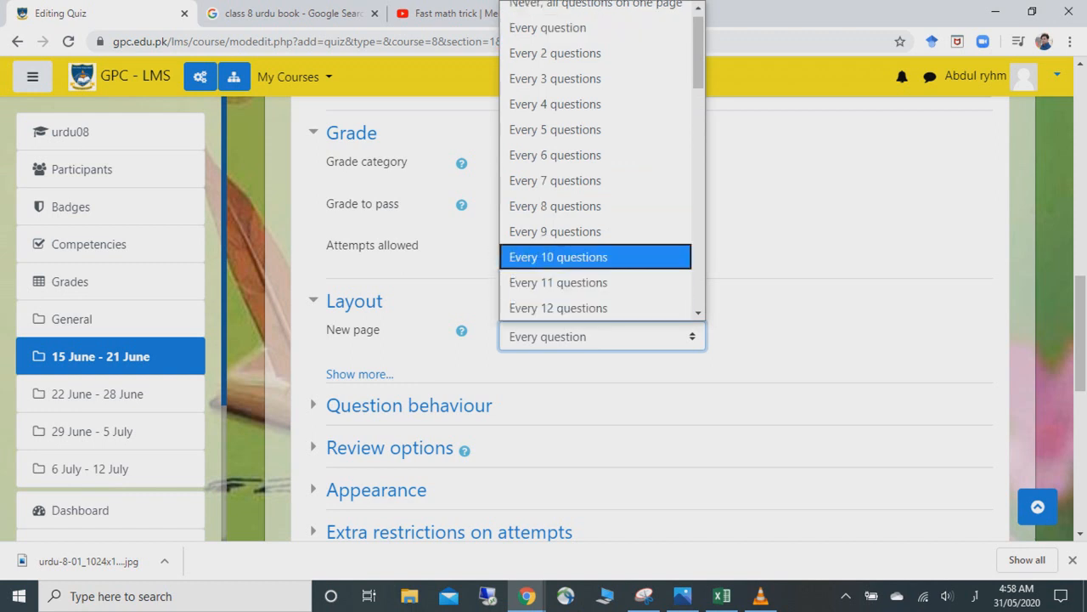
left_click(558, 258)
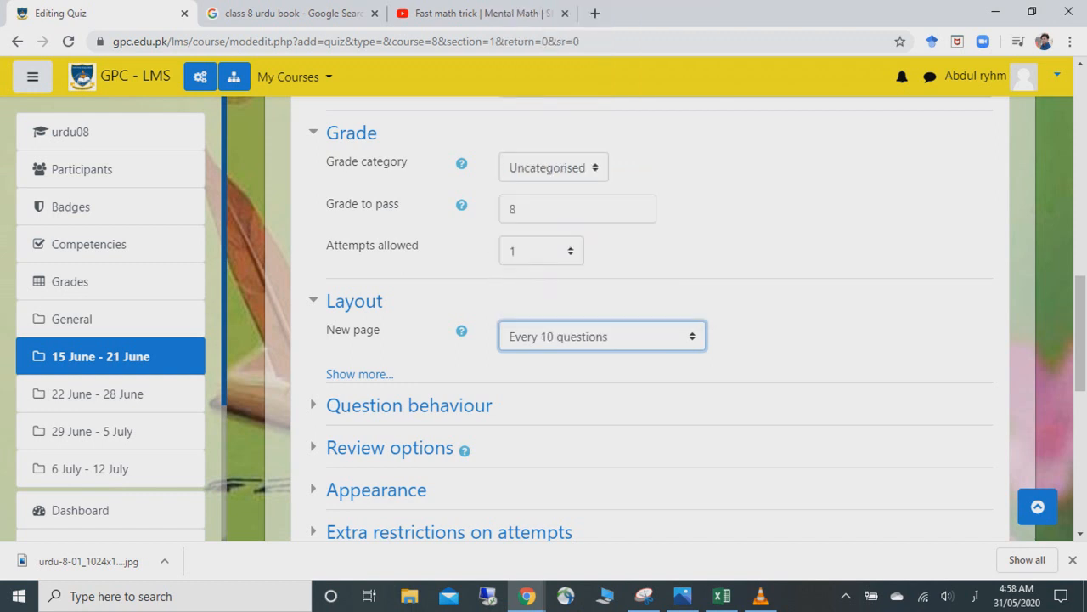
scroll(650, 319, "down", 1)
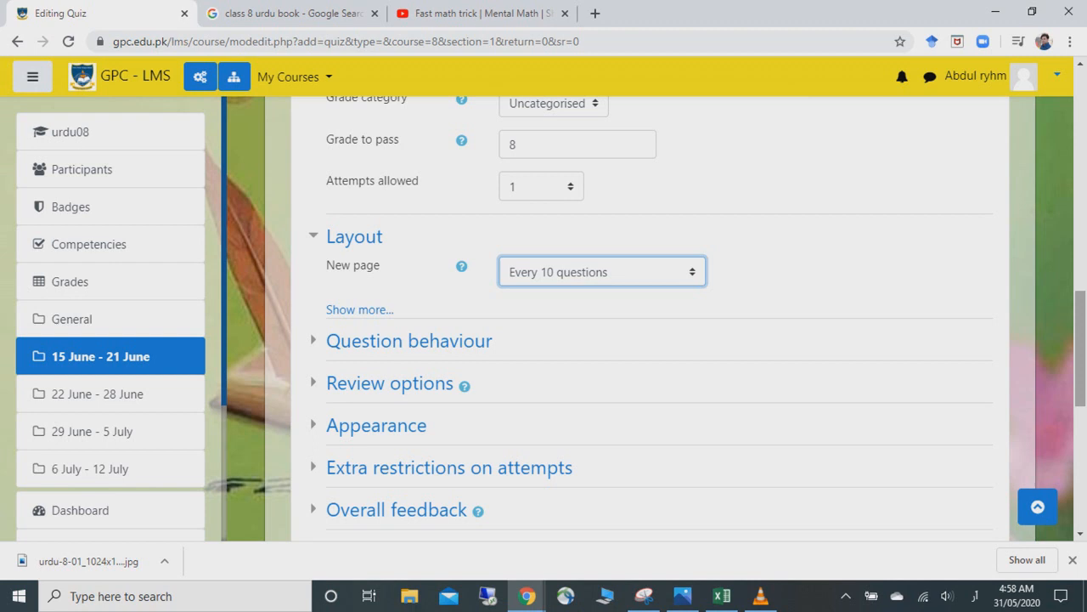
left_click(409, 340)
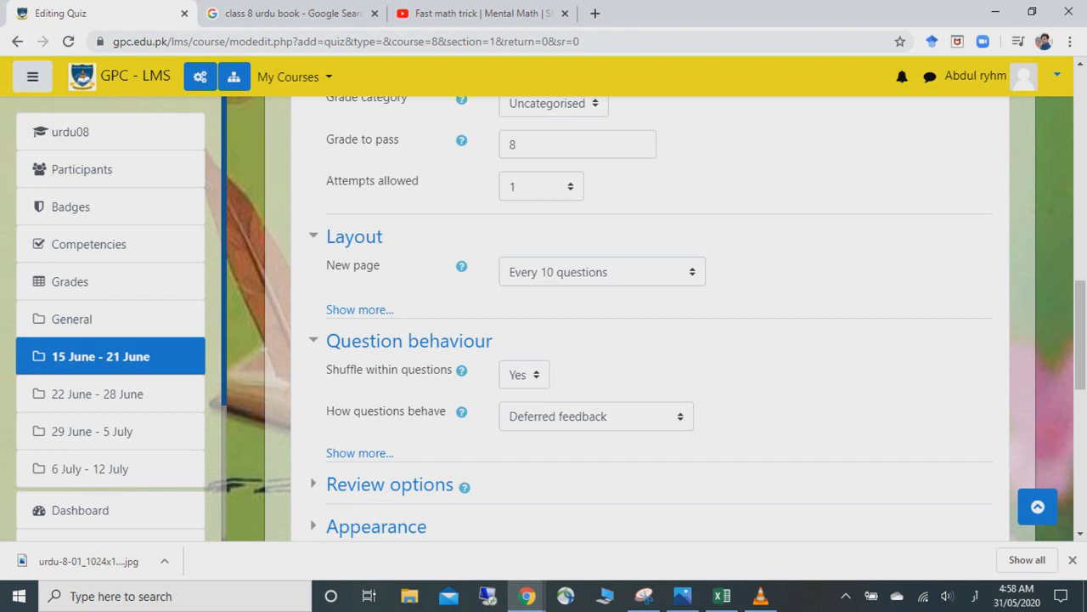
- Leave the review options at default, keeping Marks and The attempt shown immediately after
scroll(650, 319, "down", 3)
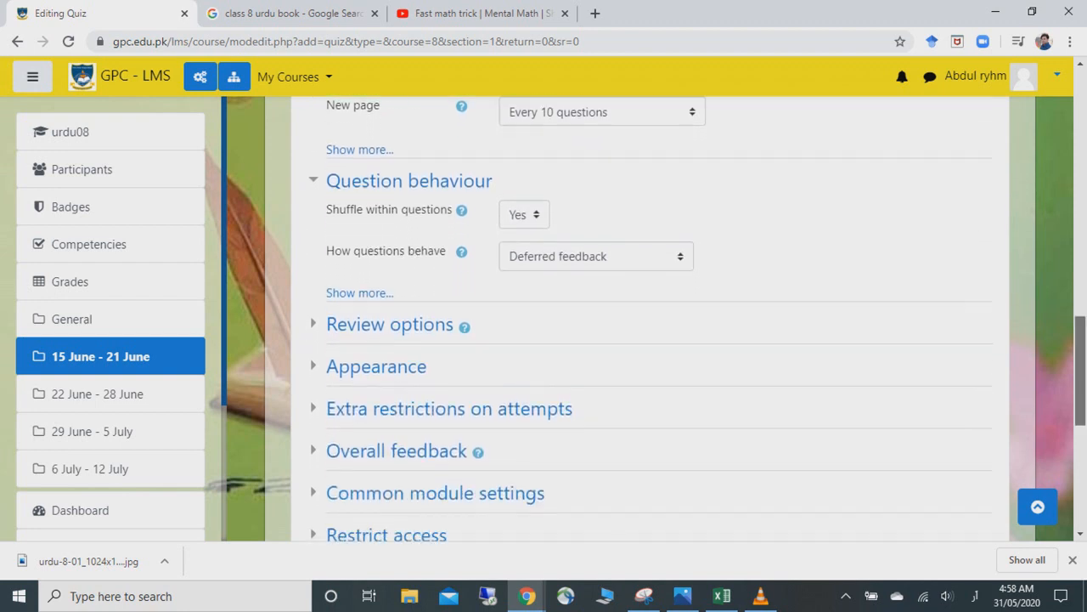
left_click(390, 307)
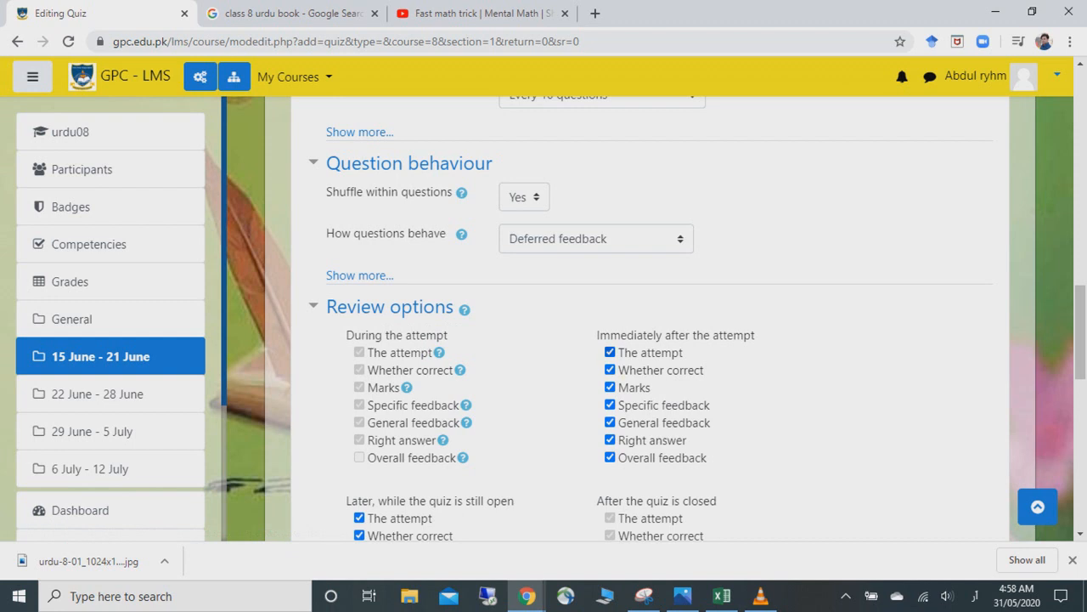
left_click(610, 386)
left_click(610, 351)
left_click(610, 352)
left_click(610, 388)
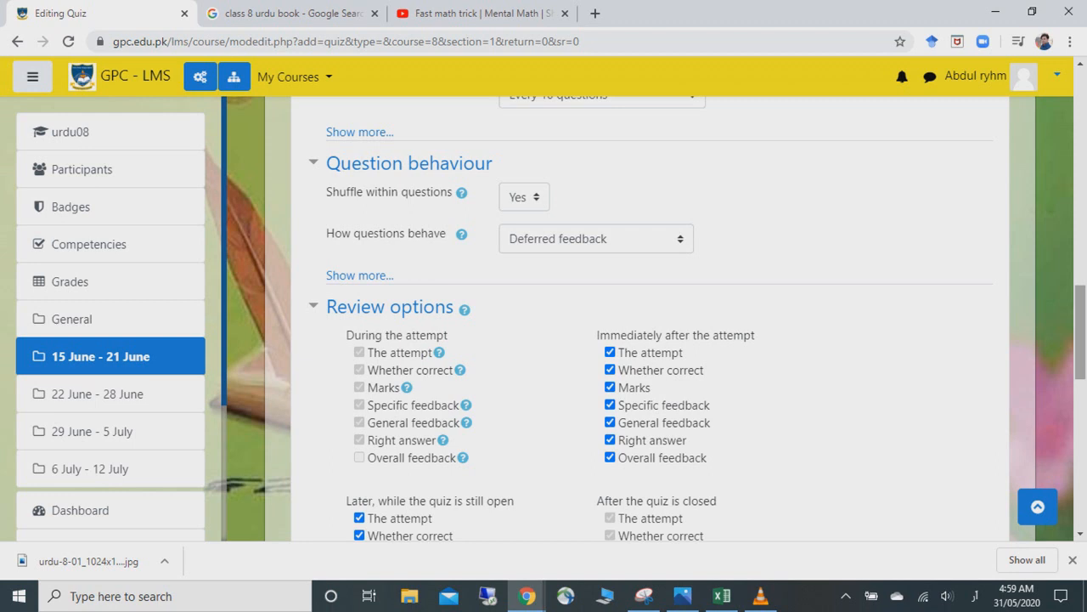
- Check Appearance, Extra restrictions and Overall feedback, then save and display the quiz
left_click_drag(1081, 332, 1080, 375)
scroll(376, 292, "down", 2)
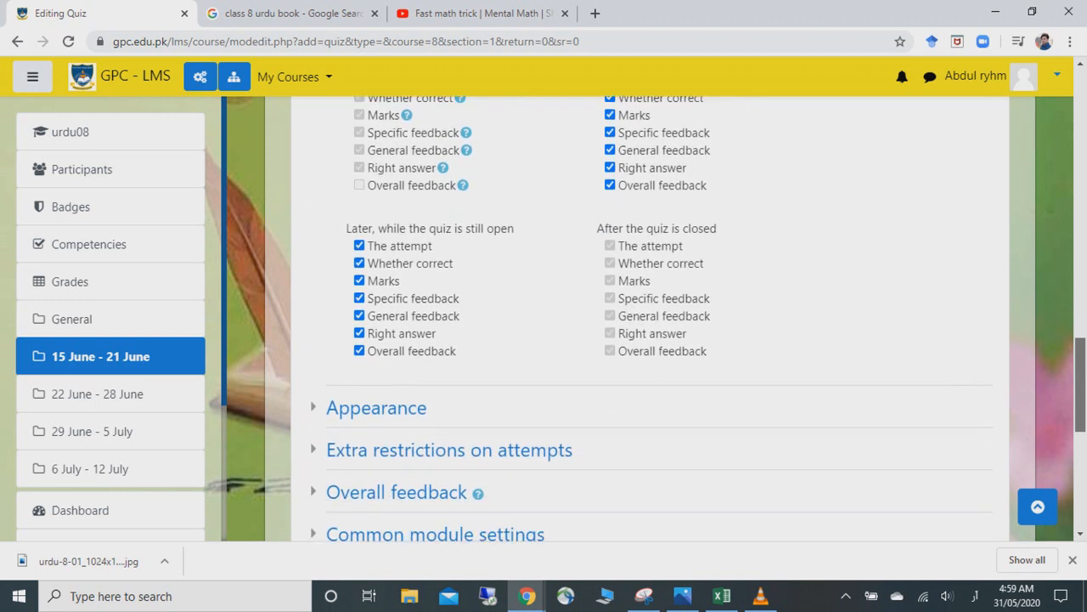
left_click(376, 293)
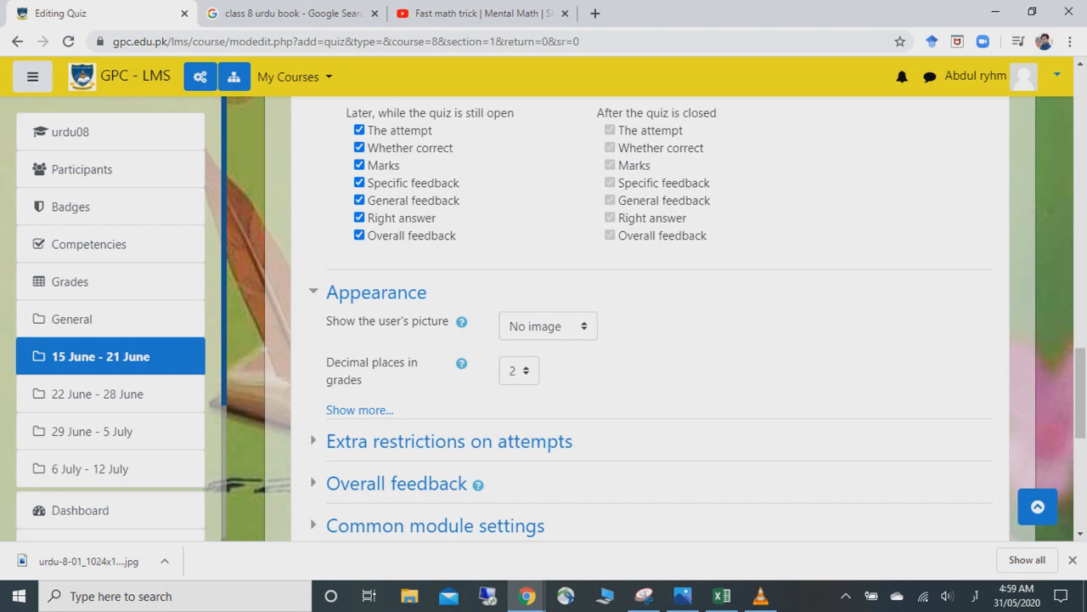
scroll(651, 319, "down", 2)
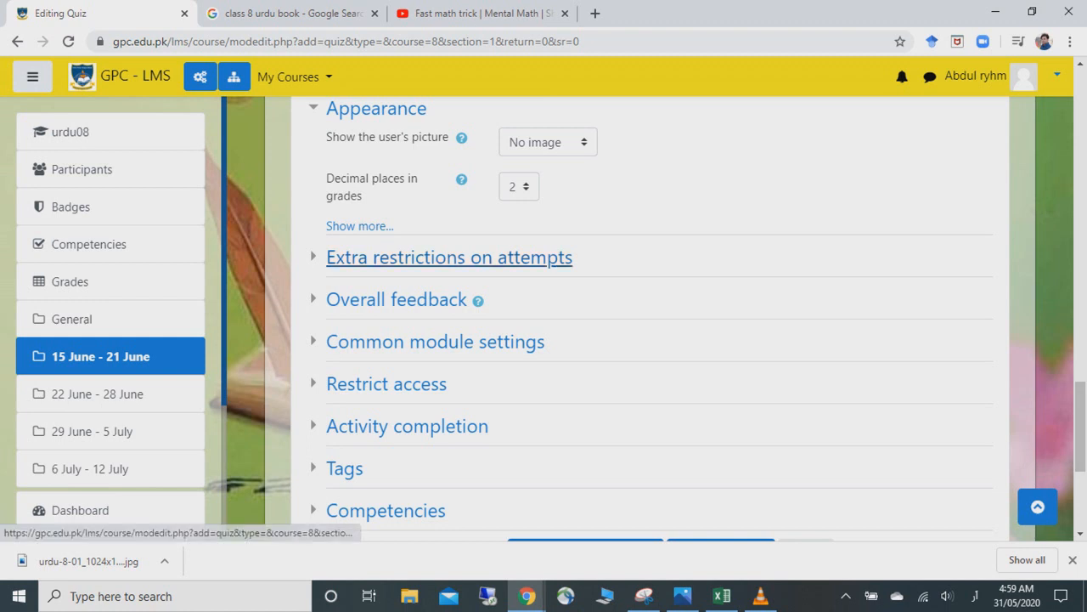
left_click(449, 258)
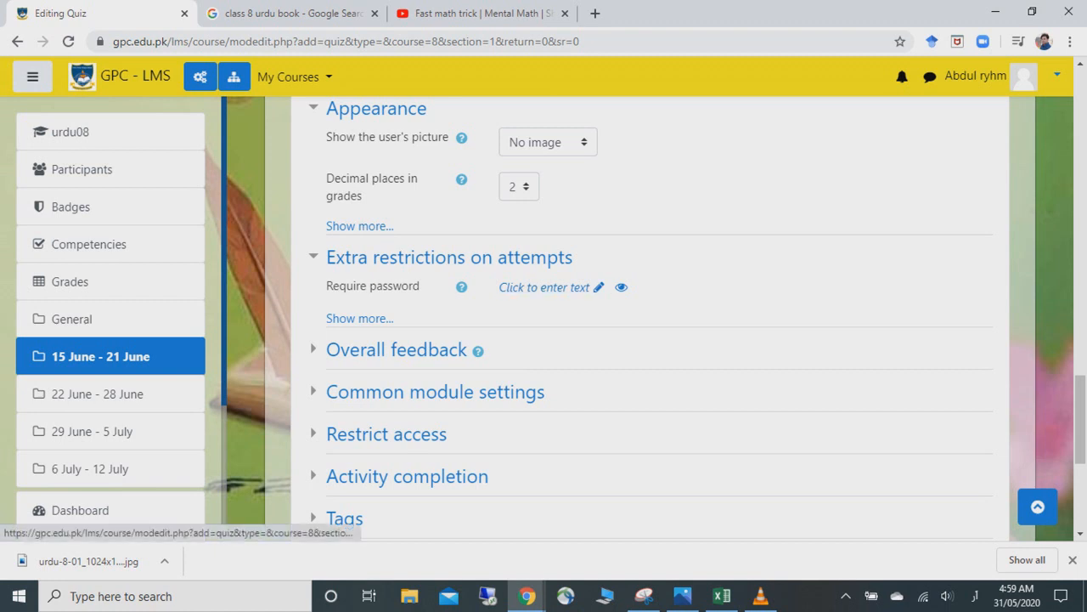
left_click(397, 350)
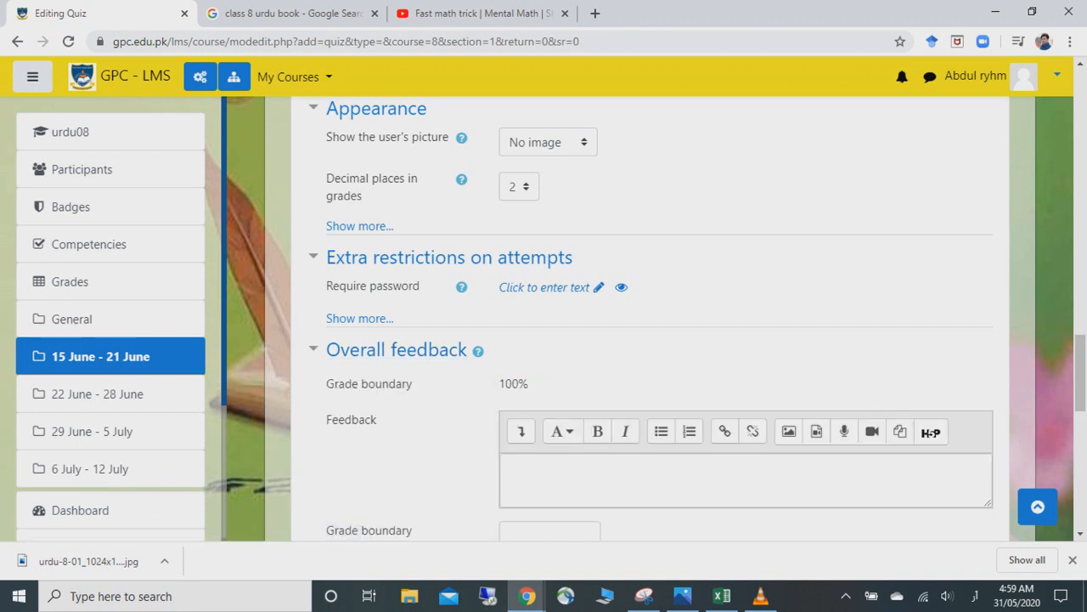
scroll(696, 319, "down", 3)
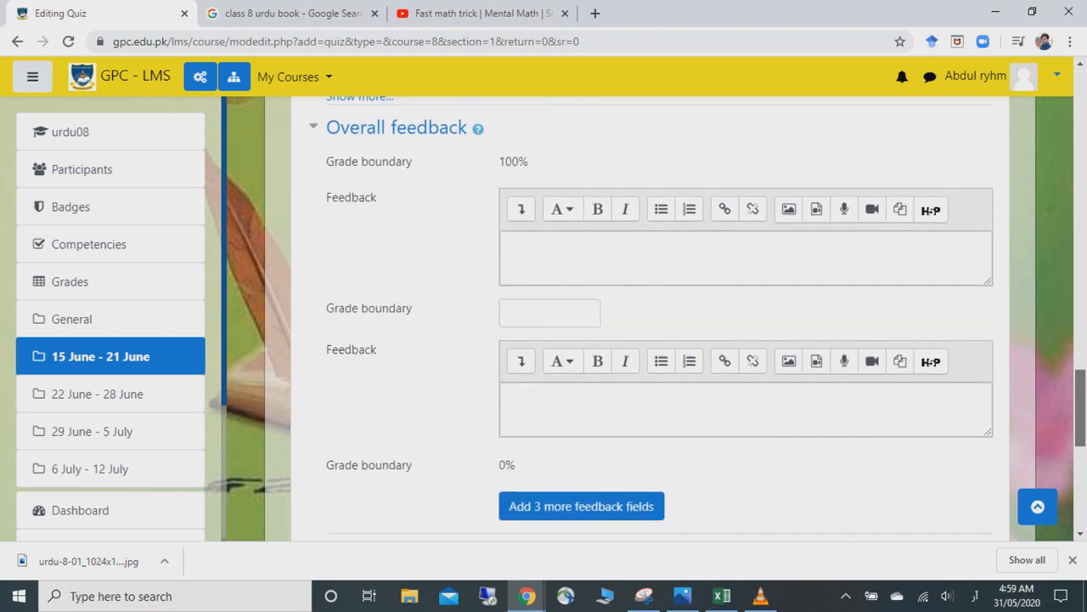
scroll(697, 318, "down", 3)
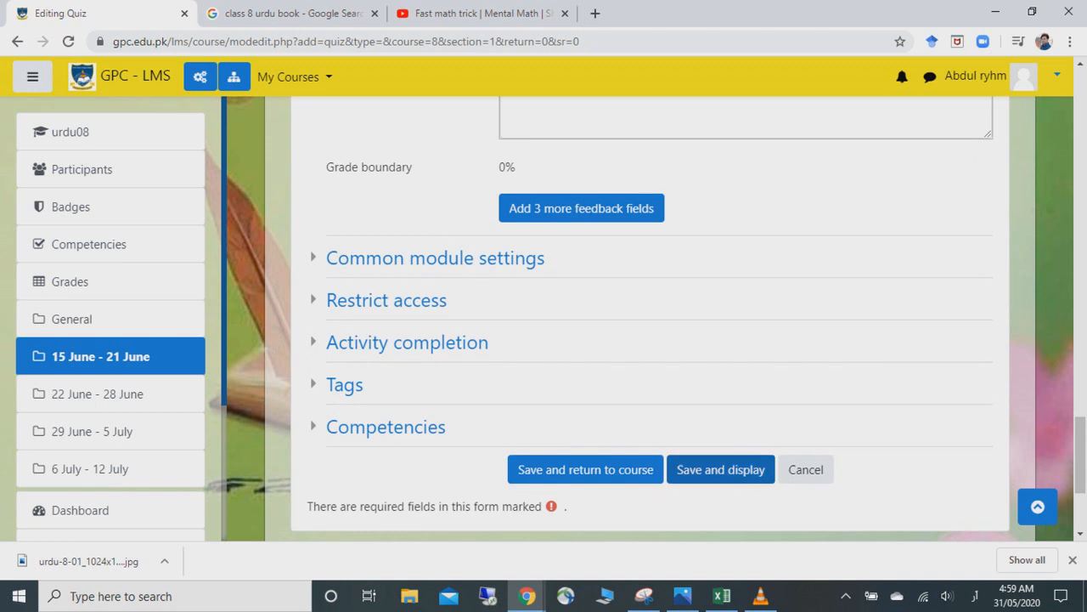
left_click(720, 469)
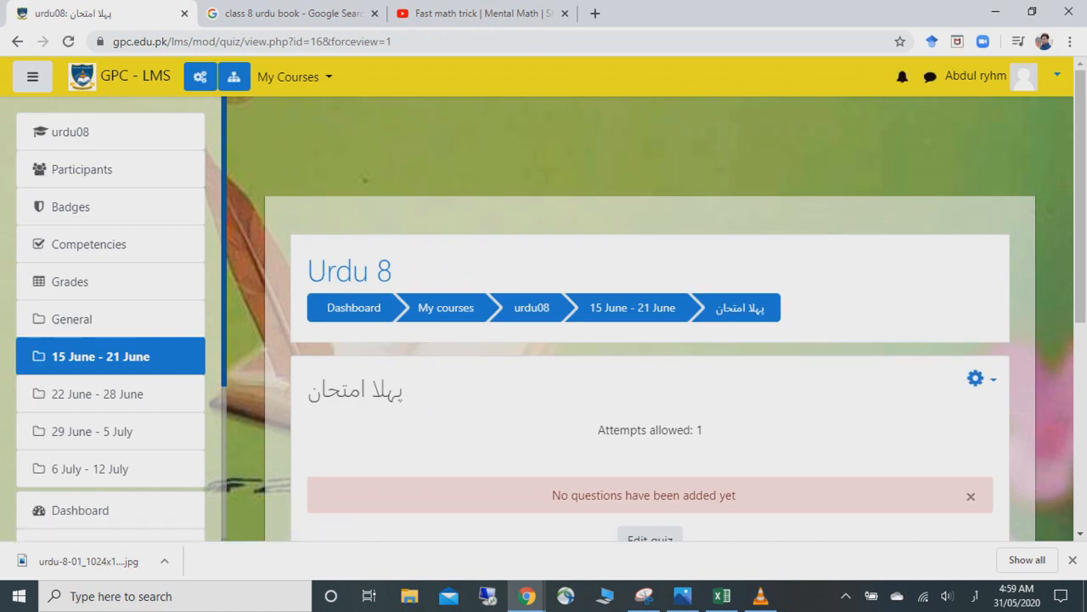
- Scroll the saved پہلا امتحان quiz page down to the Edit quiz button
scroll(650, 340, "down", 2)
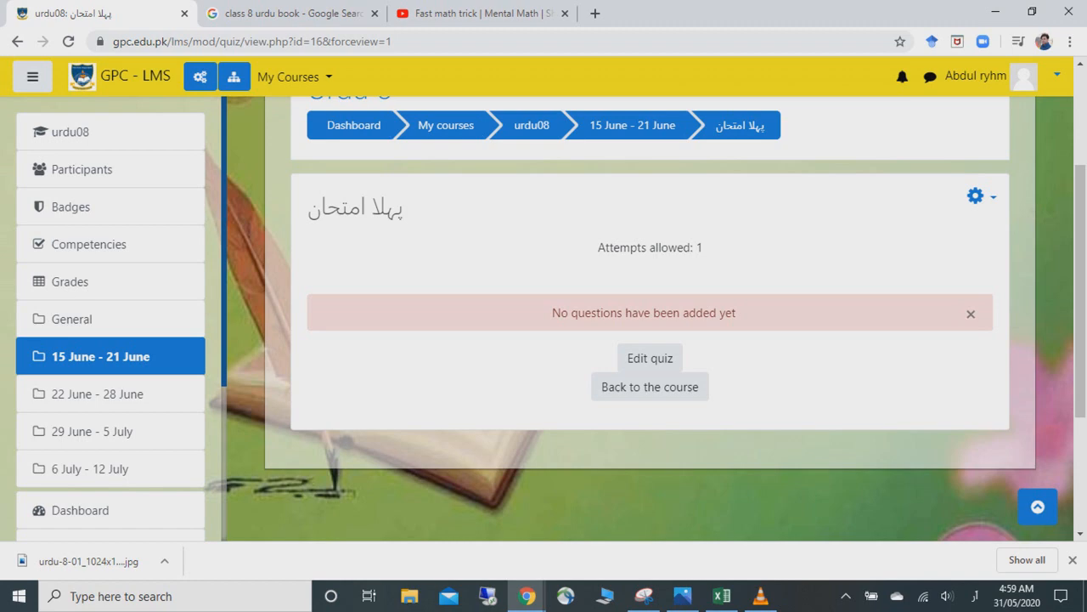
- Open پہلا امتحان for editing and show the Add menu's question options
left_click(650, 358)
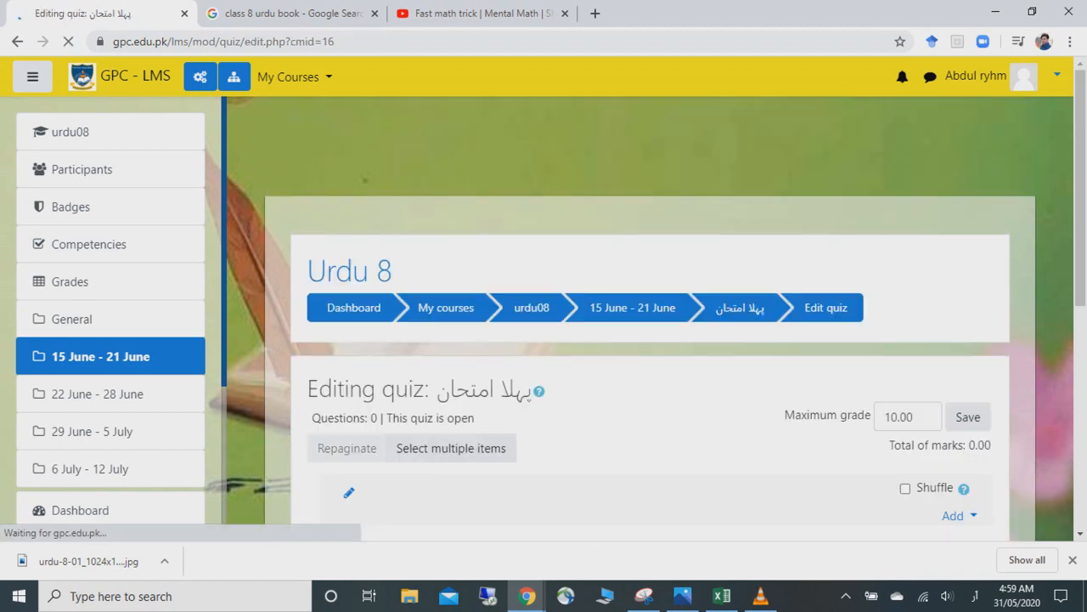
right_click(887, 300)
key("Escape")
right_click(886, 286)
left_click(1080, 285)
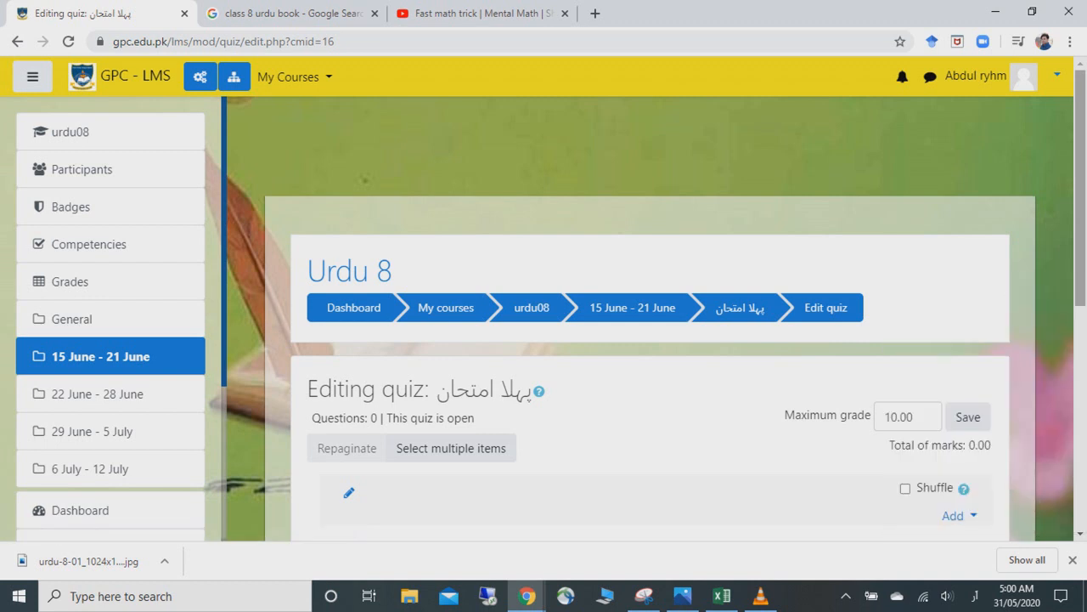
right_click(1080, 205)
left_click_drag(1080, 205, 1079, 312)
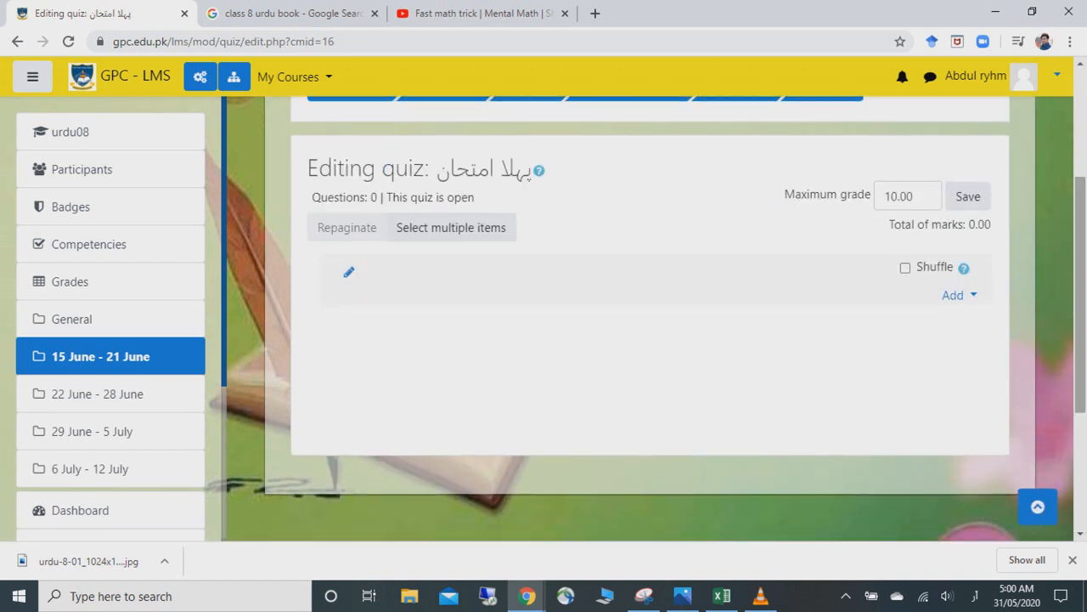
left_click(954, 294)
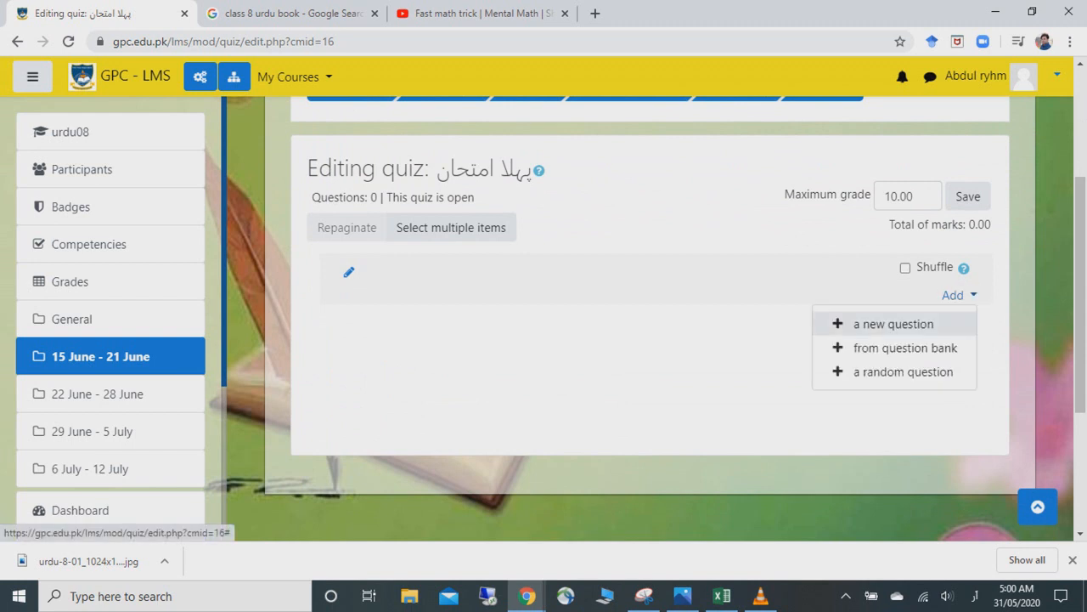
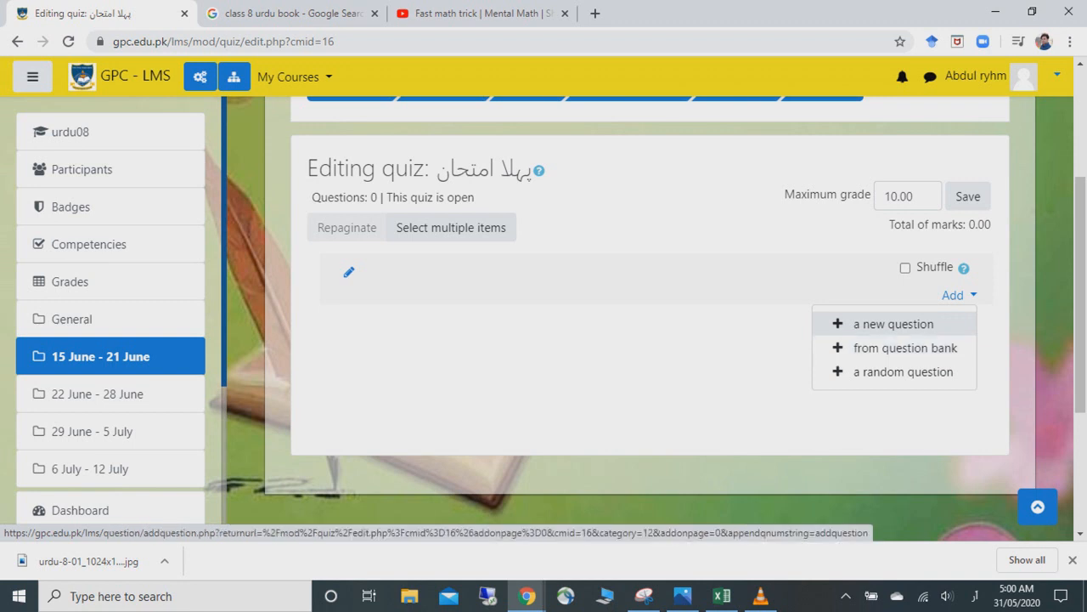
- Choose 'a new question' from the Add menu of the empty quiz
left_click(894, 324)
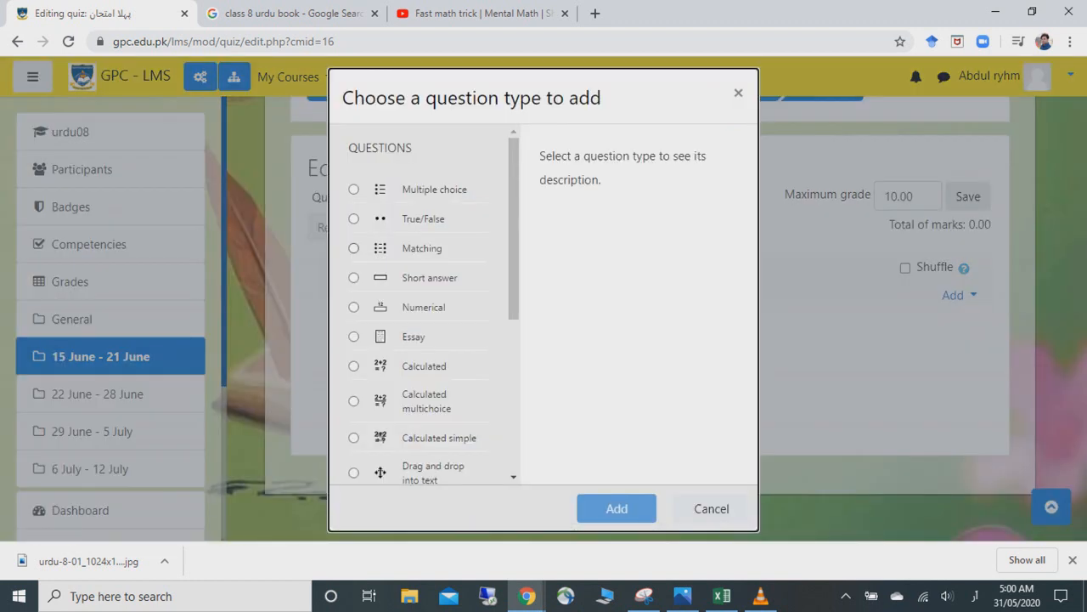
- Pick Multiple choice in the question-type chooser and add it
mouse_move(514, 230)
left_mouse_down()
mouse_move(514, 379)
mouse_move(514, 228)
left_mouse_up()
scroll(425, 304, "down", 1)
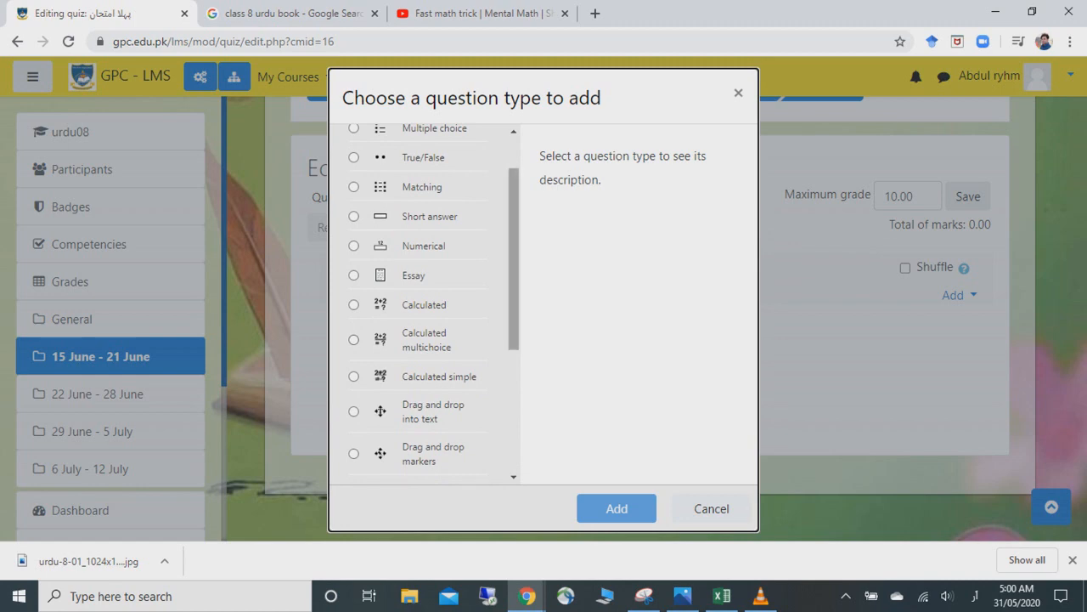
scroll(425, 304, "down", 2)
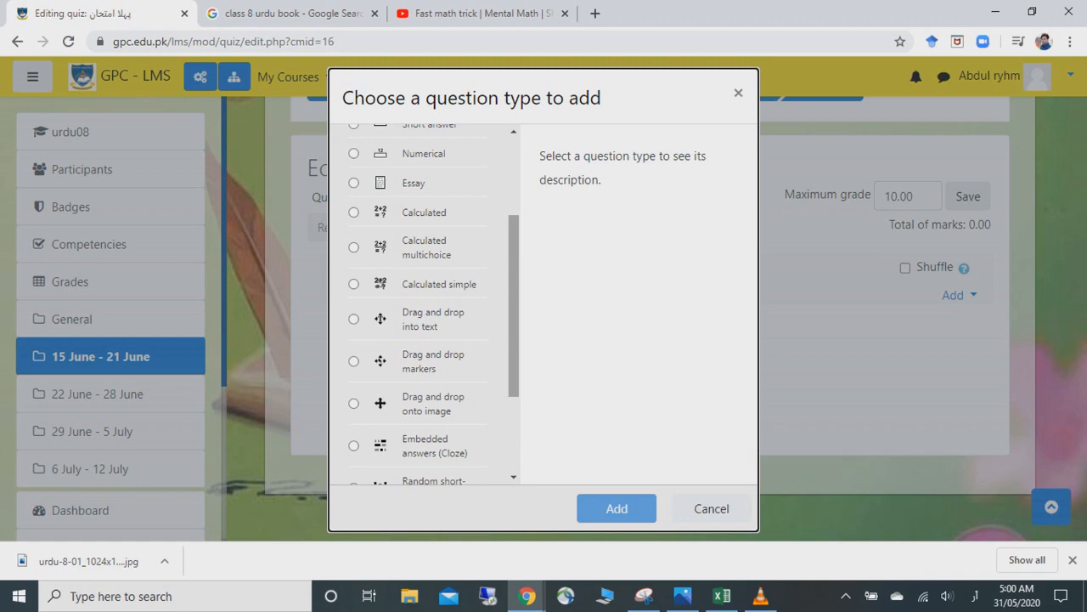
left_click_drag(514, 306, 514, 361)
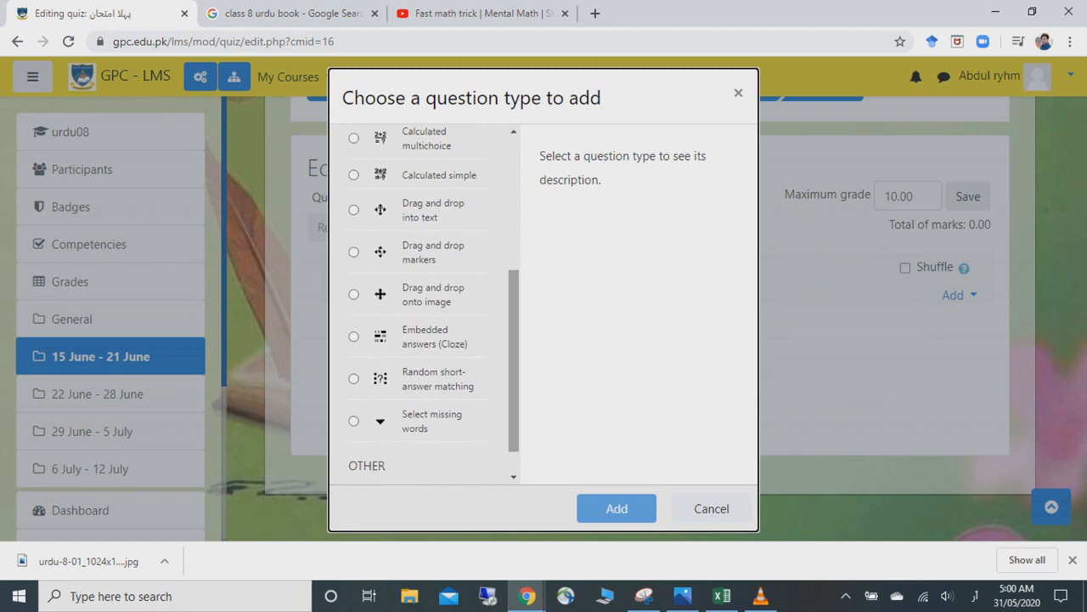
left_click_drag(514, 361, 514, 230)
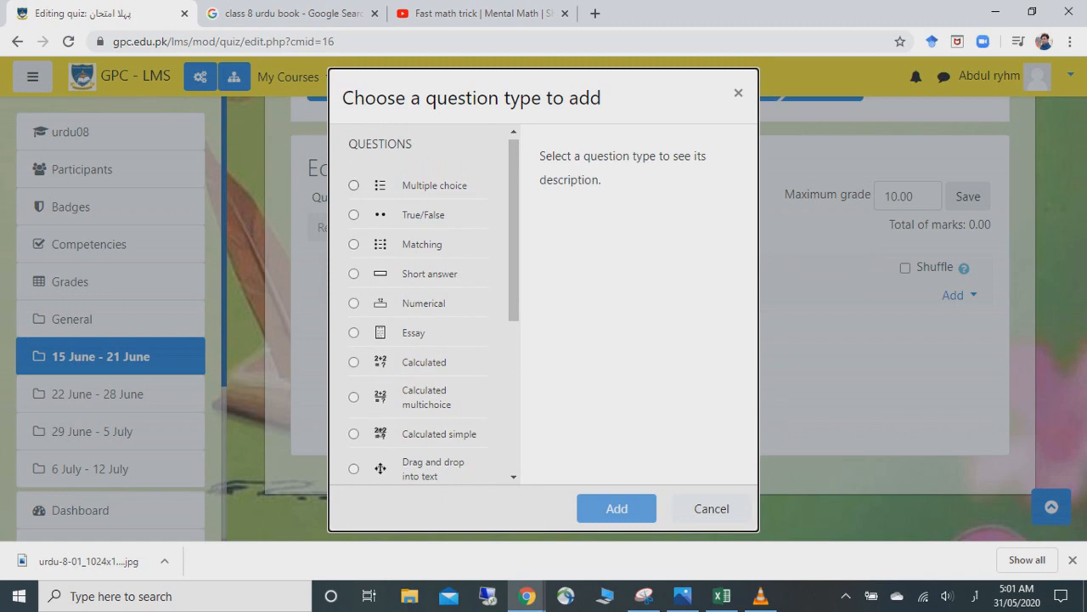
left_click(354, 185)
left_click(617, 508)
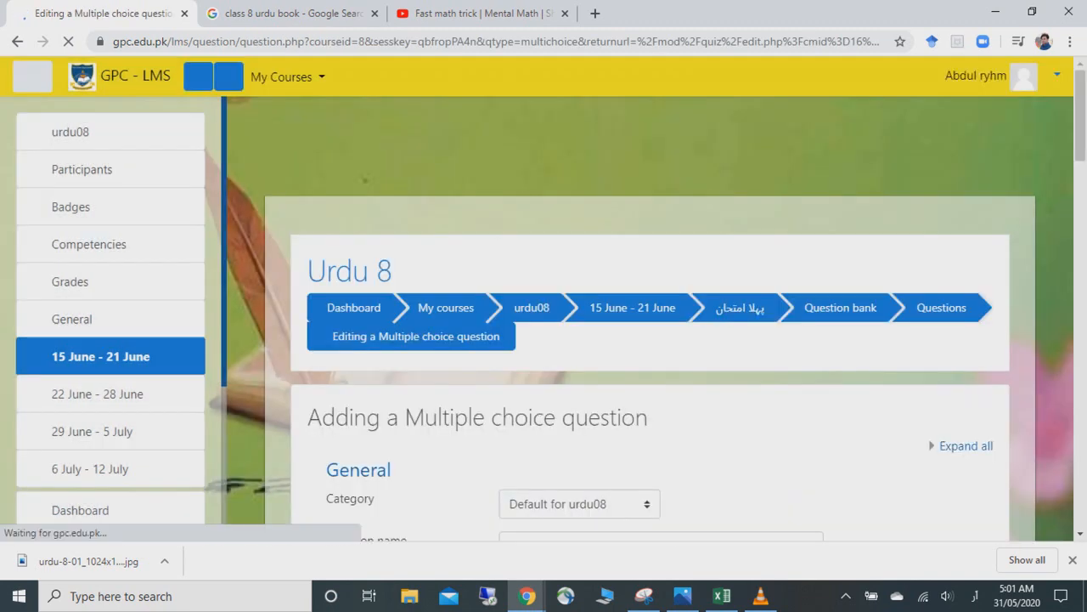
- Scroll through the blank Multiple choice question form and back to the top
scroll(650, 319, "down", 8)
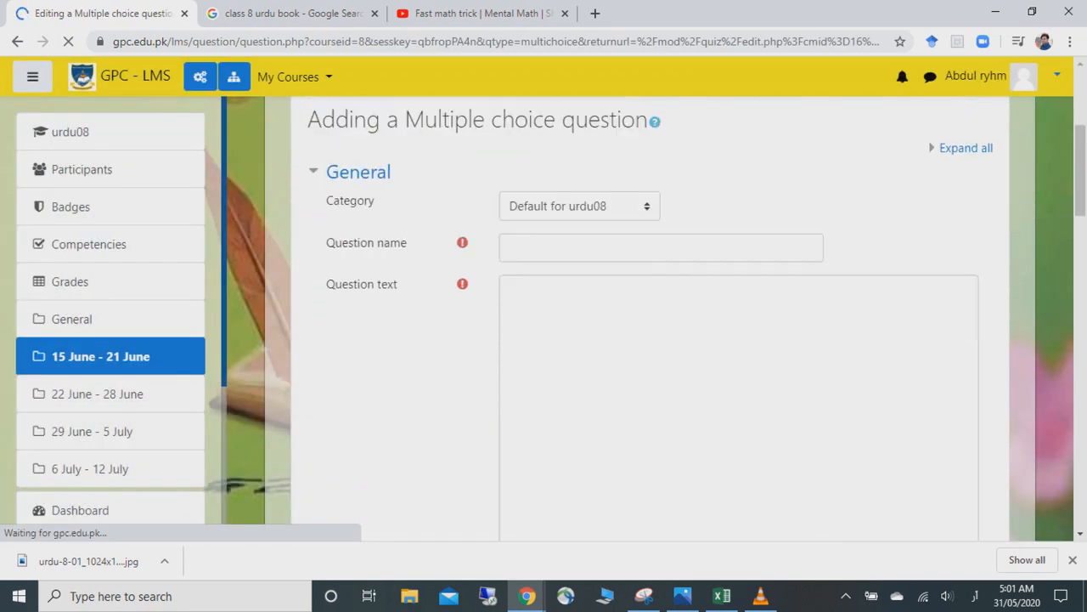
scroll(650, 319, "down", 10)
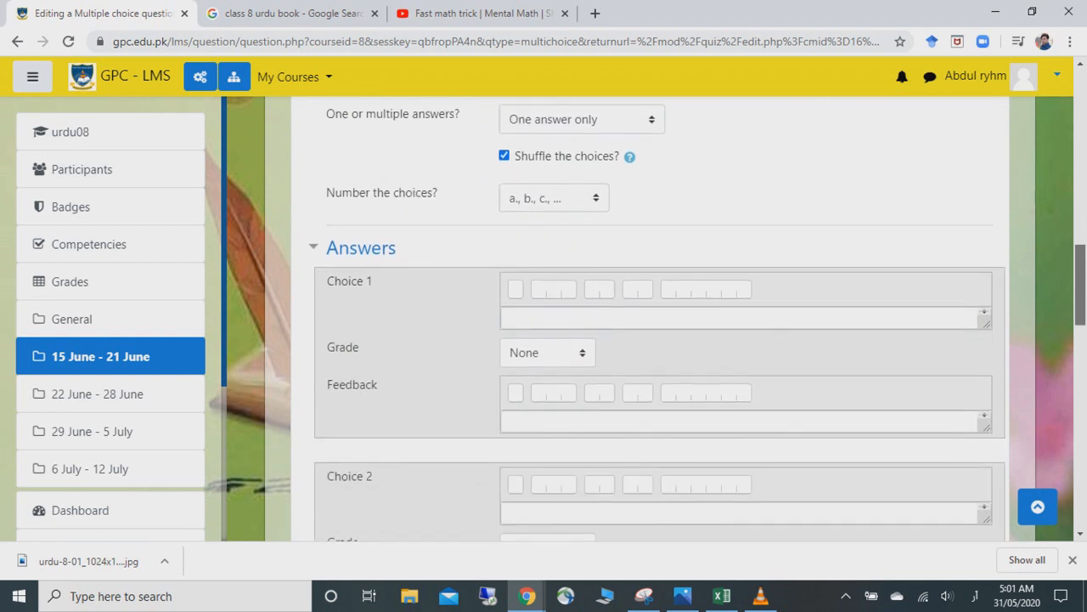
scroll(650, 319, "down", 8)
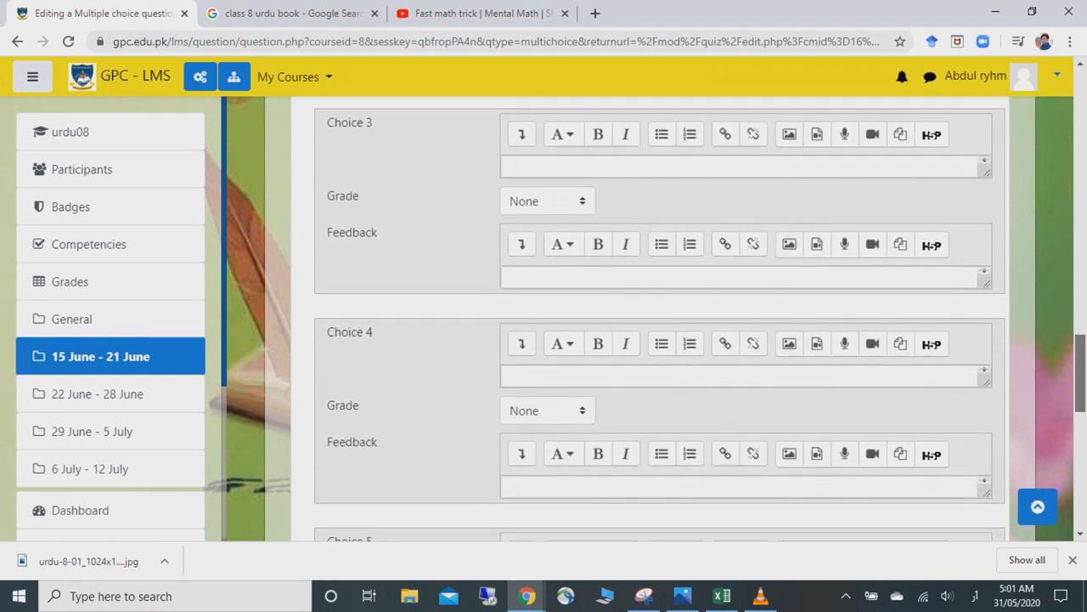
scroll(650, 319, "down", 2)
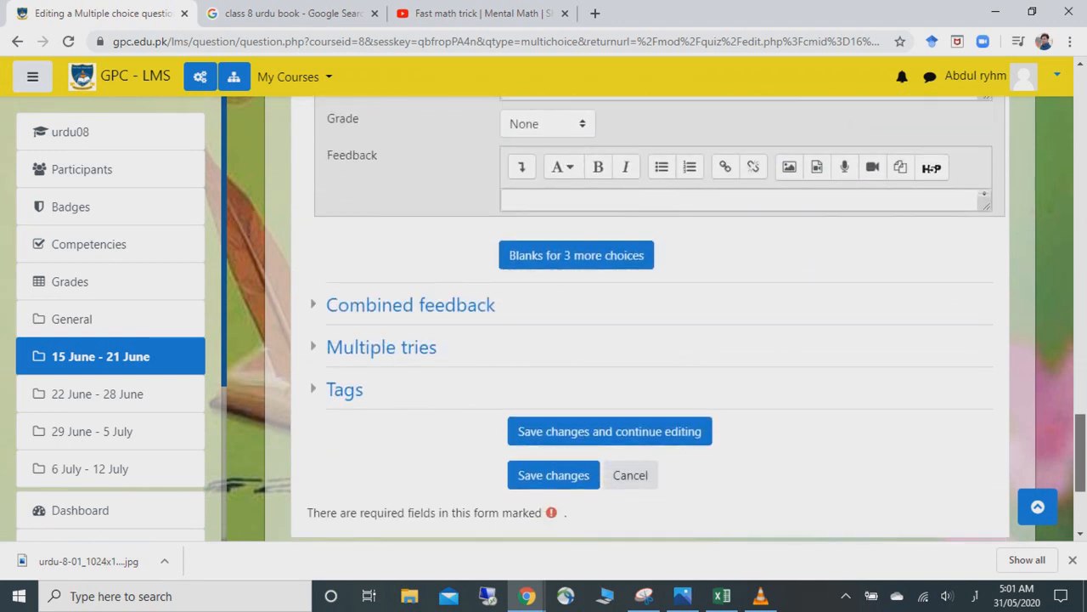
scroll(650, 318, "up", 10)
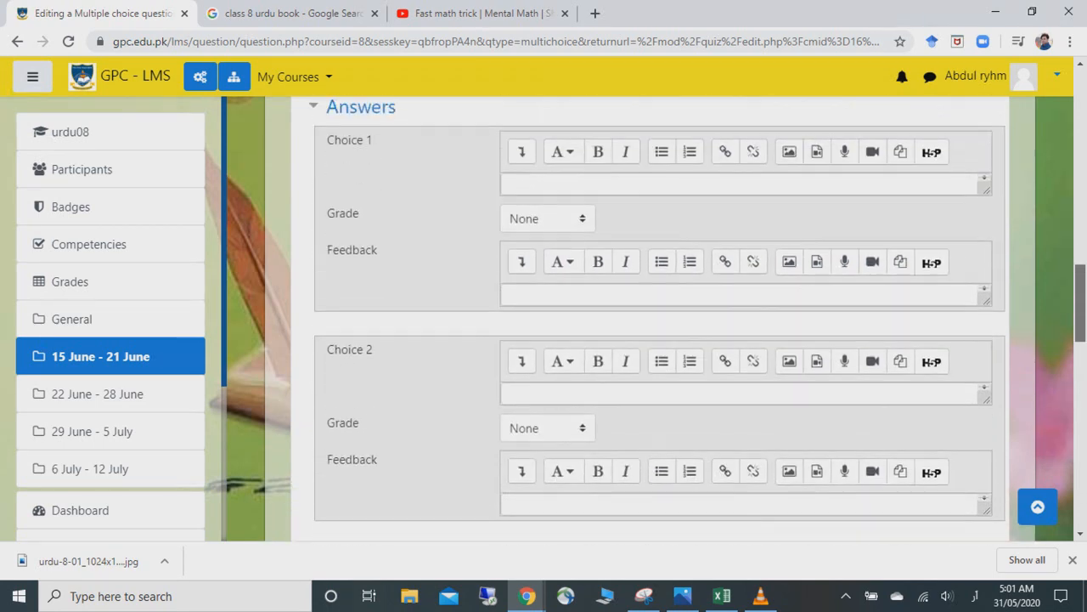
scroll(650, 319, "up", 4)
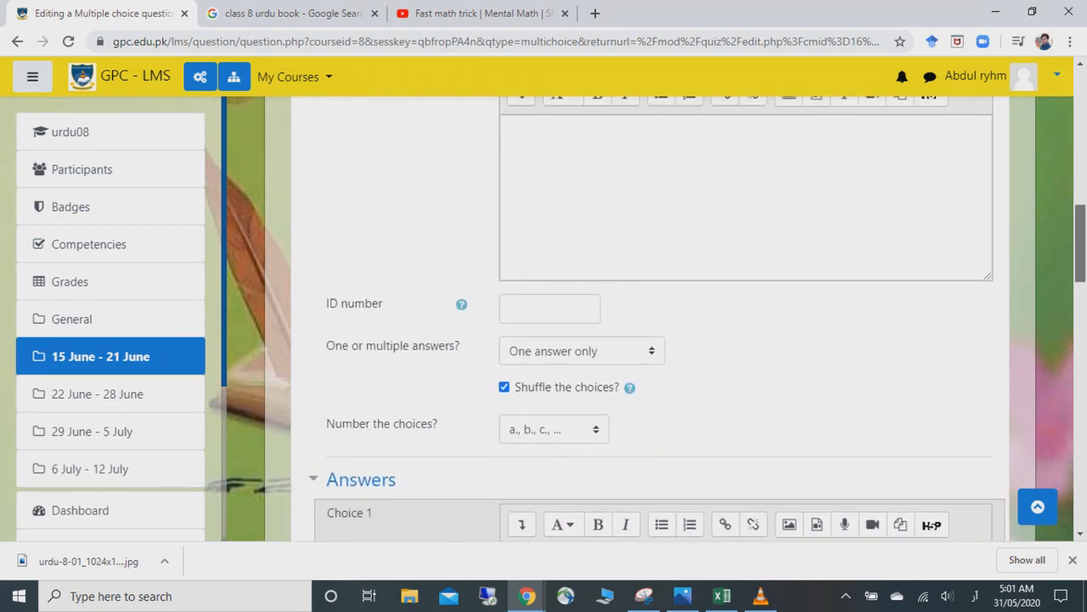
scroll(649, 318, "up", 2)
scroll(650, 318, "up", 4)
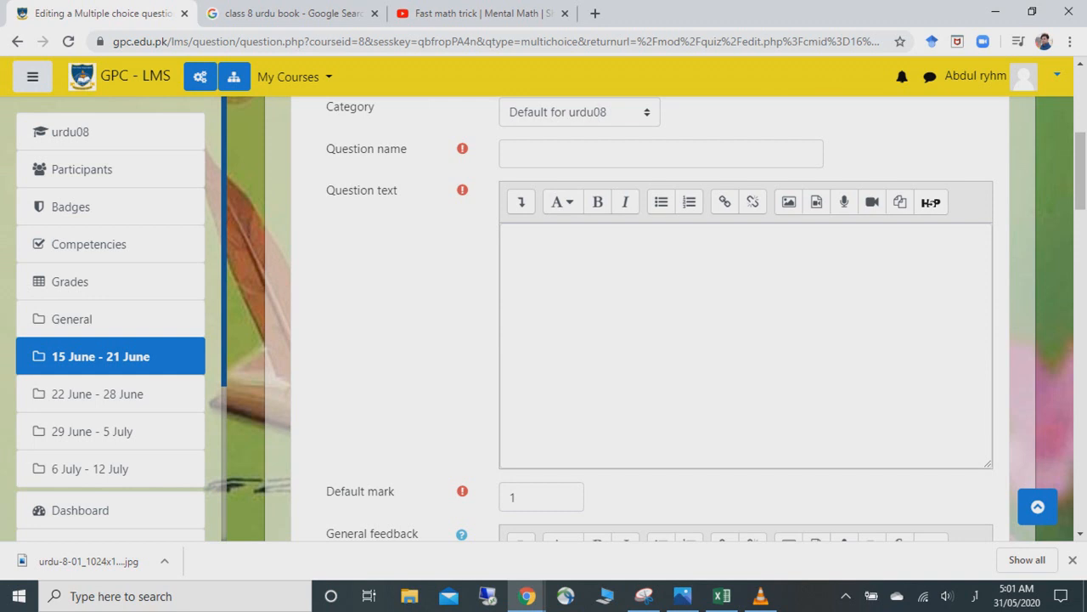
- Name the question q#1, switching the keyboard to English
left_click(511, 154)
type("1#ق")
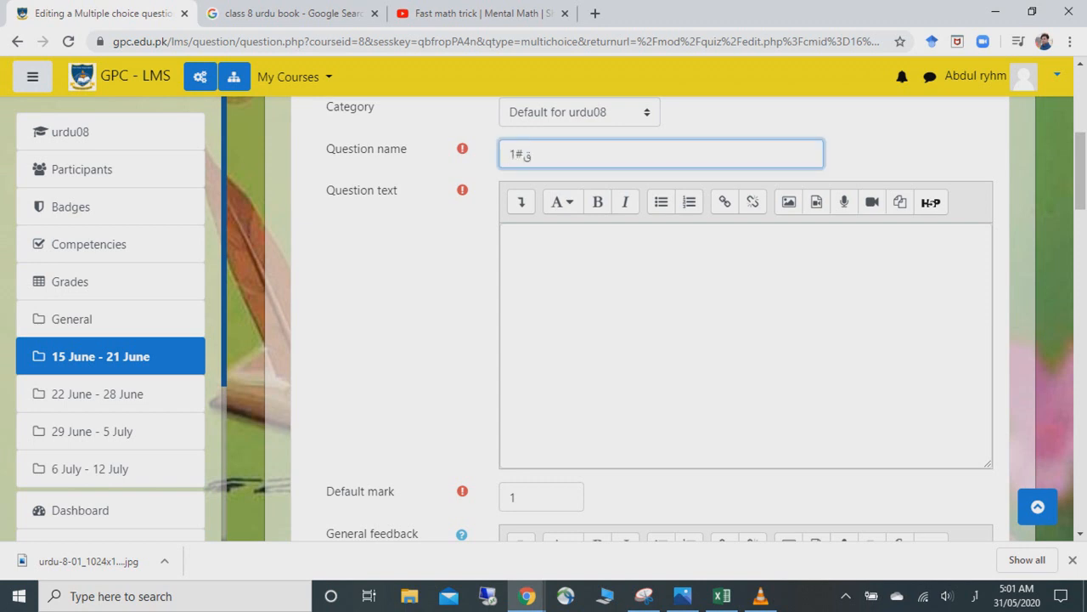
key("BackSpace")
key("BackSpace")
key("BackSpace")
key("super+space")
key("super+space")
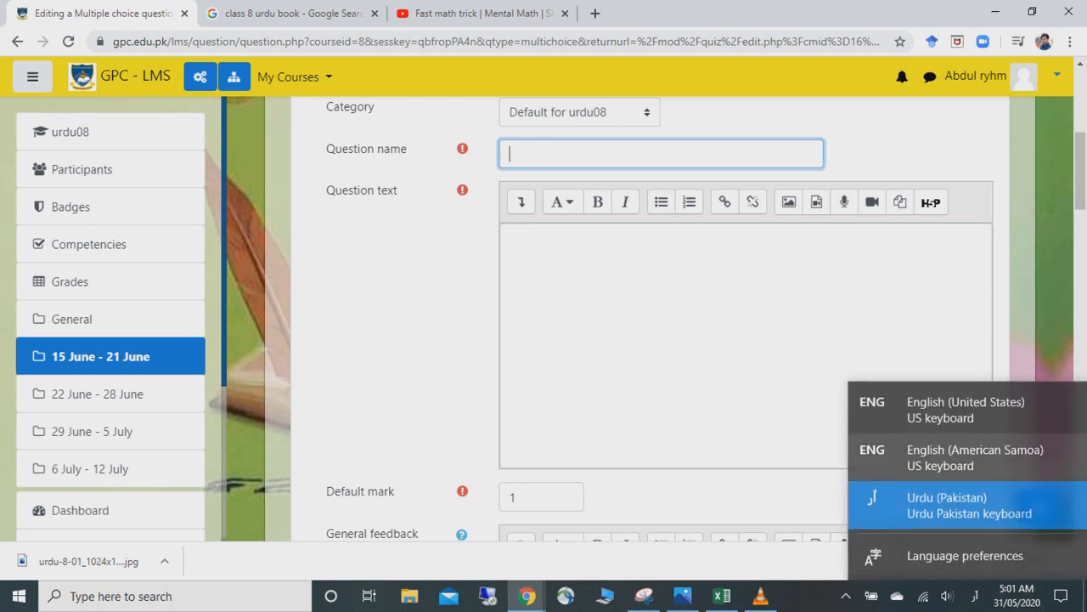
type("q")
type("+")
type("#")
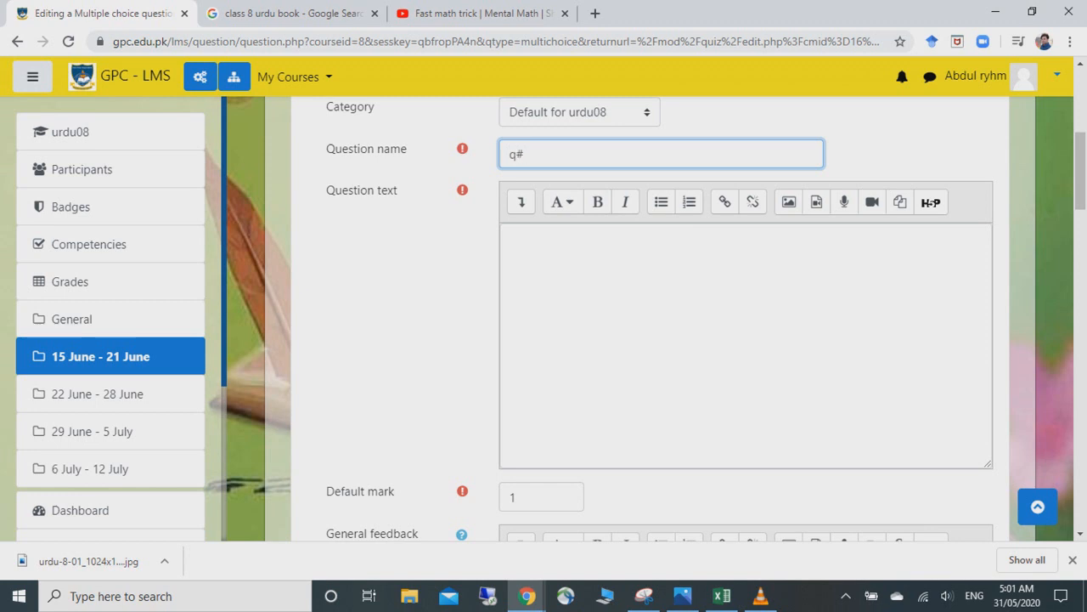
- Write the question text 'what is the name of first lesson'
key("Tab")
key("Tab")
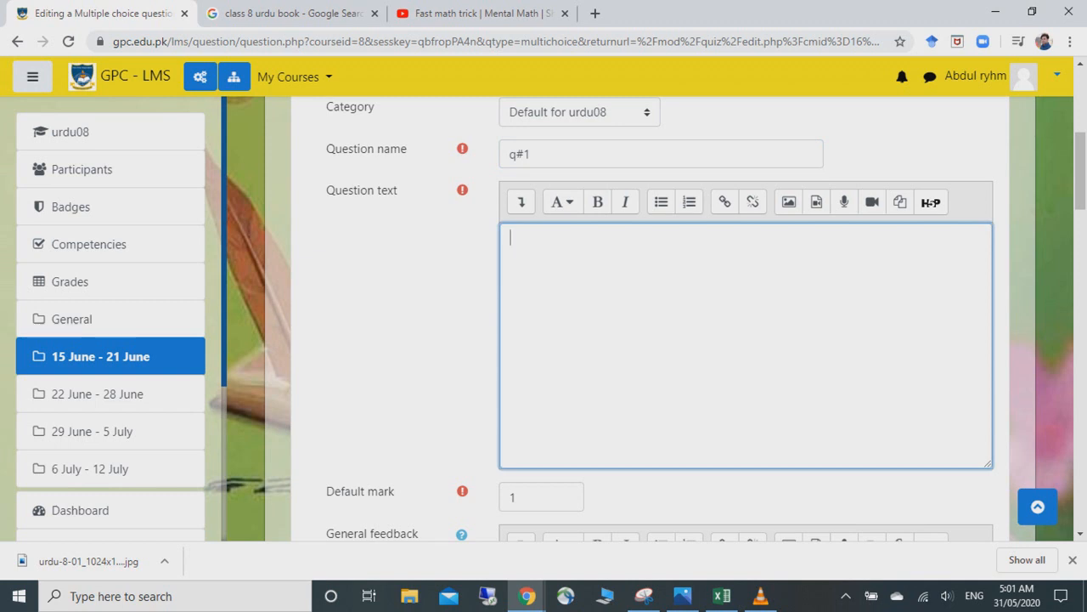
type("what is the name of g=")
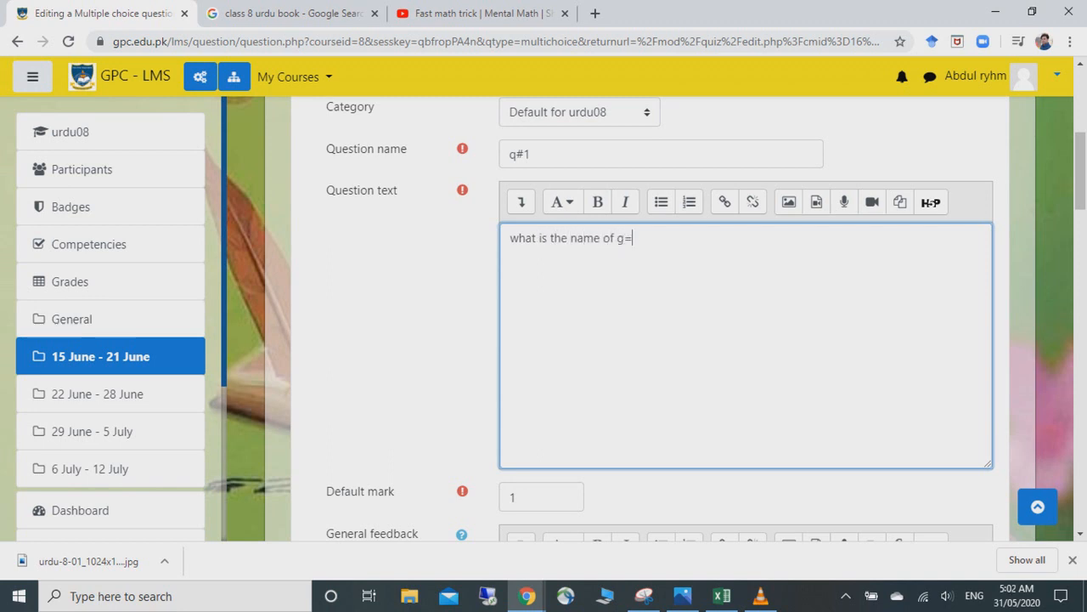
type("first")
key("BackSpace")
key("BackSpace")
key("BackSpace")
key("BackSpace")
key("BackSpace")
key("BackSpace")
key("BackSpace")
key("BackSpace")
type("first lesson")
- Set the ID number to 1 and keep a., b., c. choice numbering
scroll(730, 340, "down", 3)
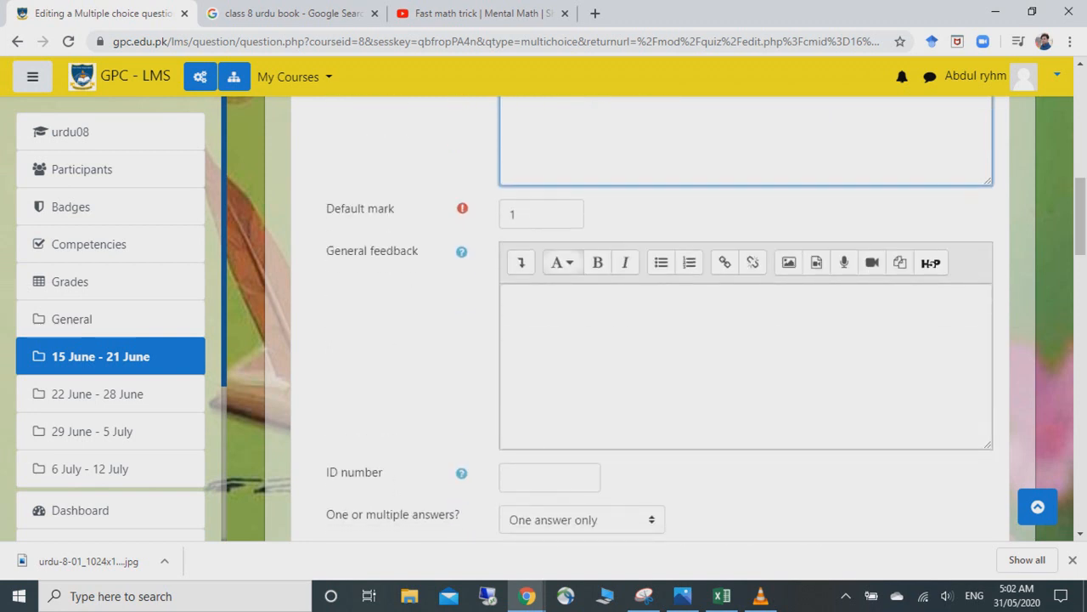
scroll(731, 340, "down", 2)
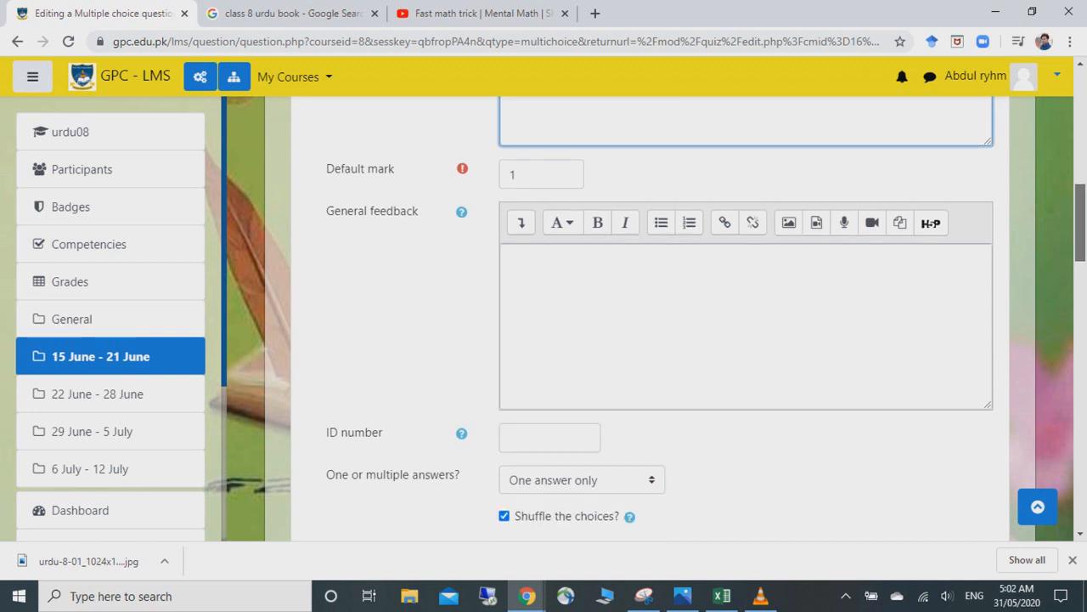
left_click(550, 314)
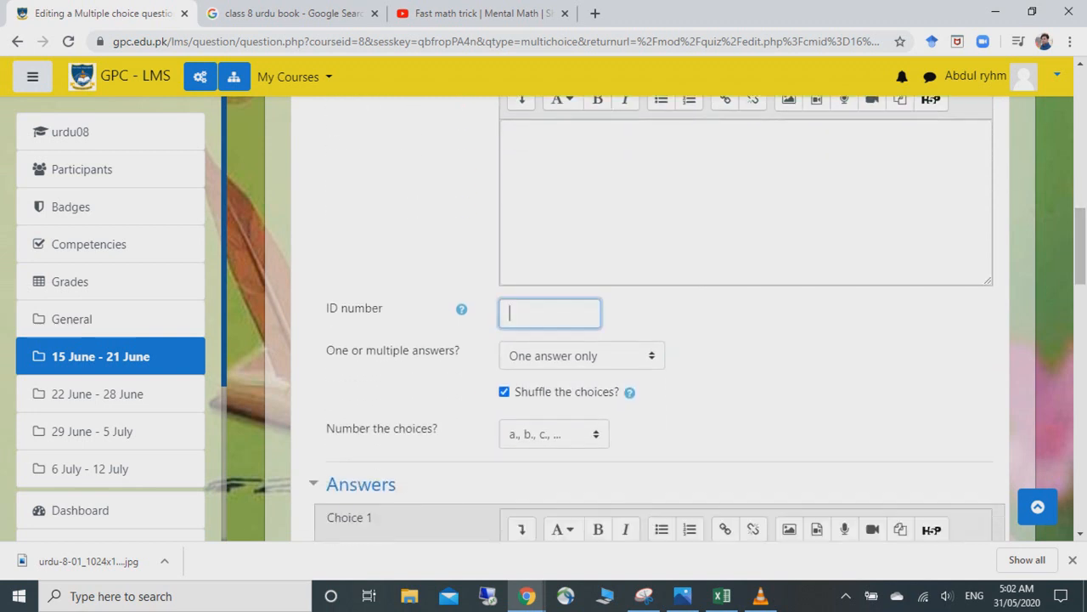
type("1")
scroll(697, 318, "down", 2)
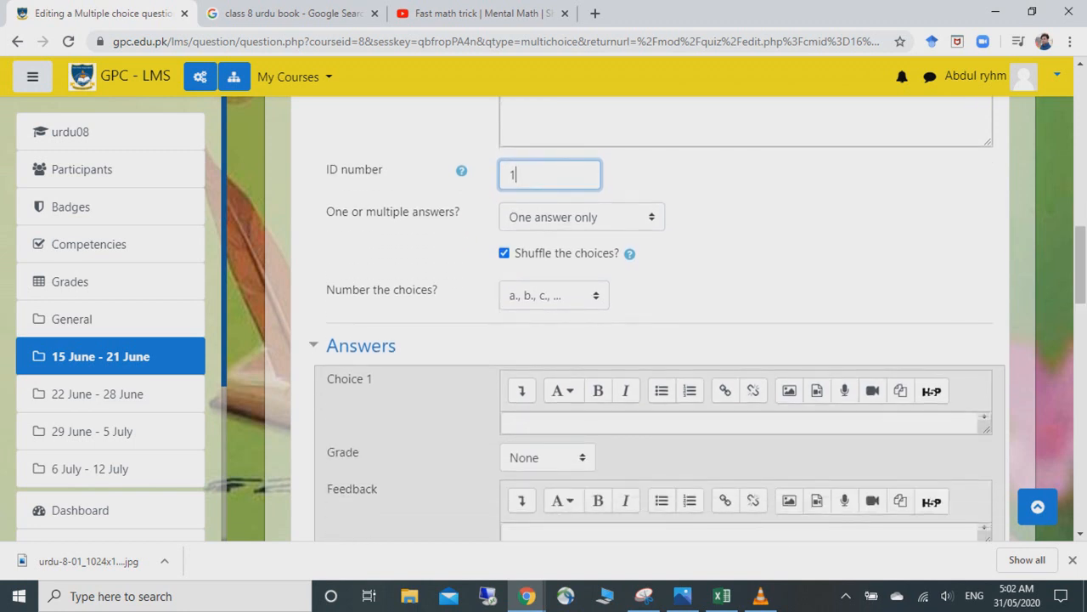
left_click(554, 295)
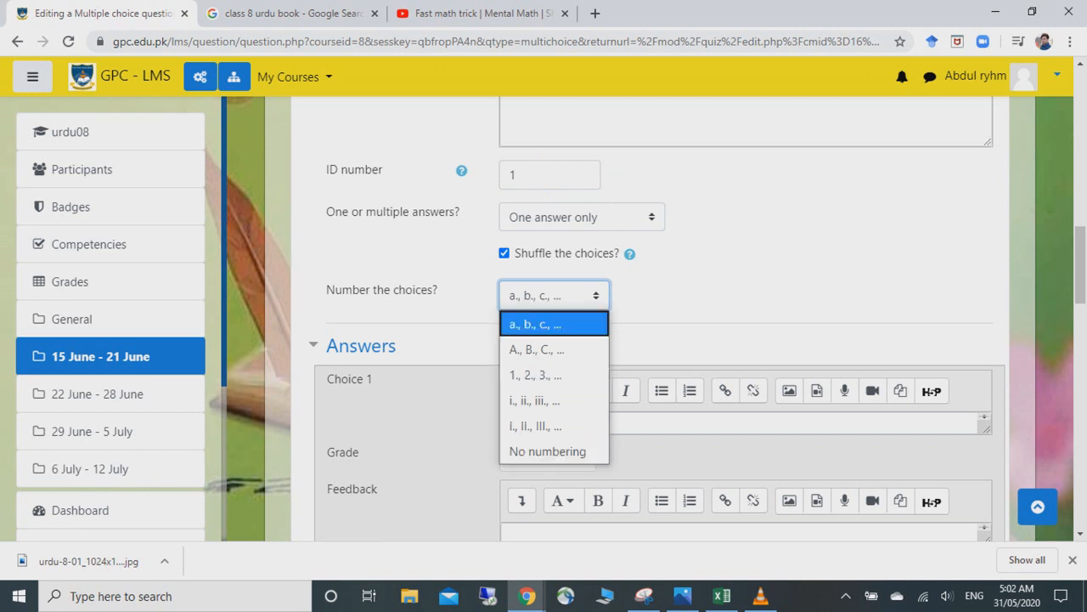
key("Return")
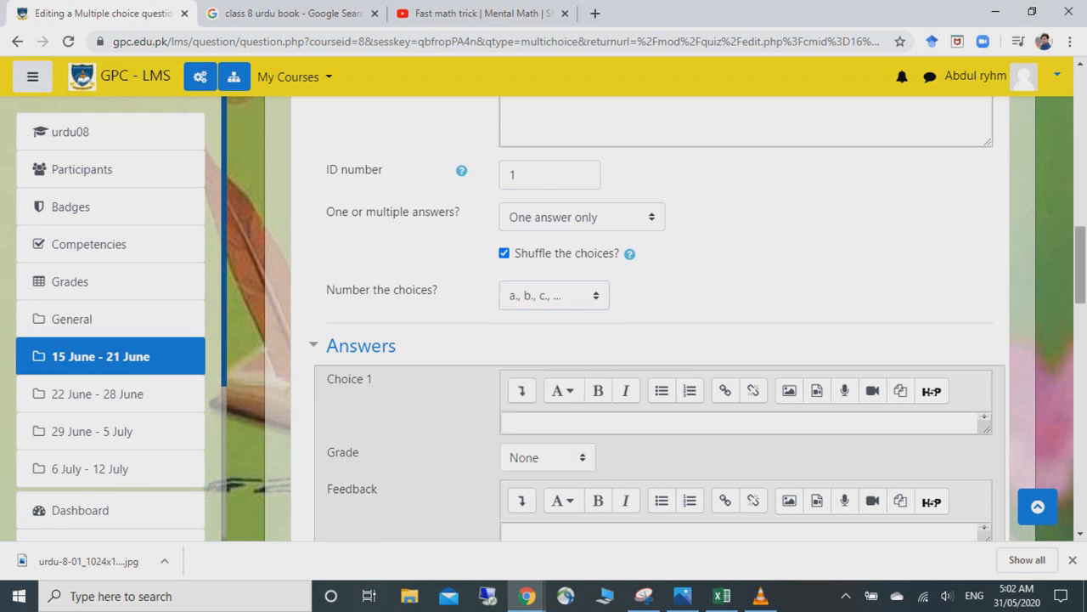
scroll(659, 323, "down", 2)
left_click(544, 334)
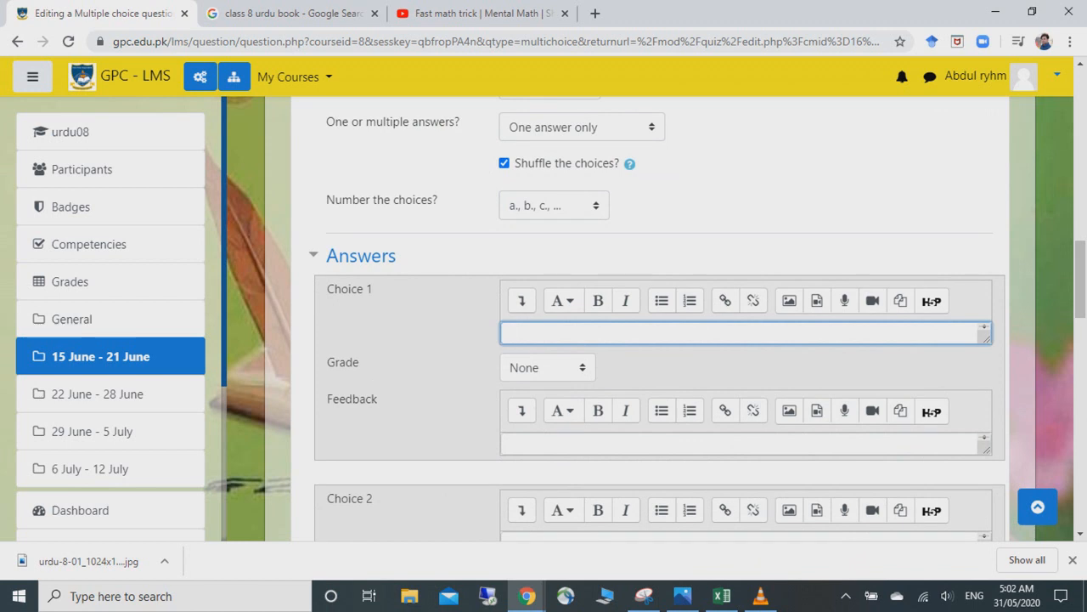
- Enter 'hamd' as Choice 1 and give it a 10% grade
type("hammad")
key("BackSpace")
key("BackSpace")
key("BackSpace")
type("d")
left_click(547, 368)
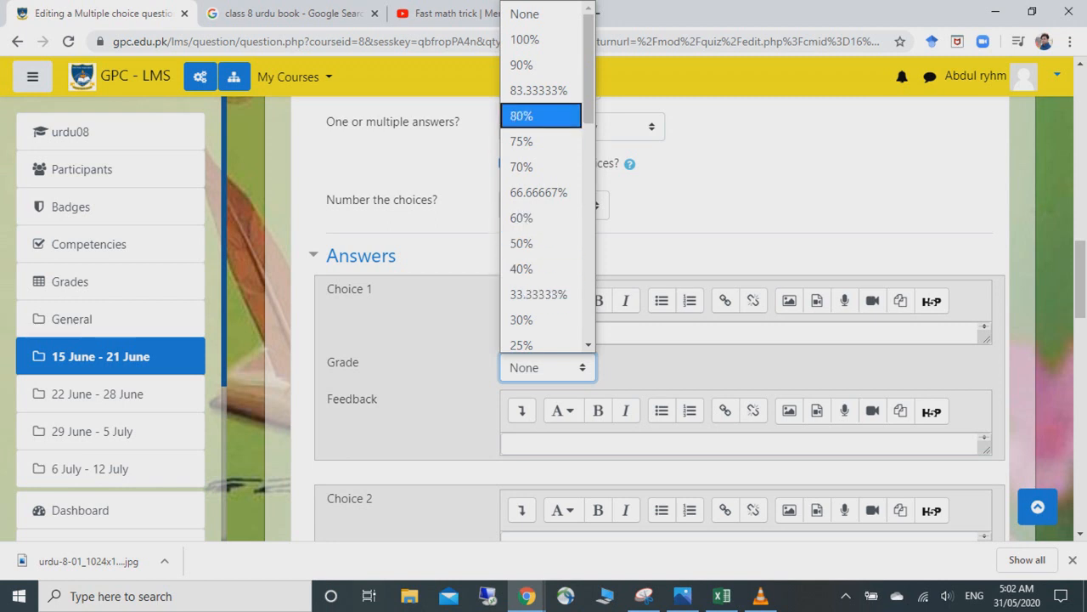
left_click(525, 39)
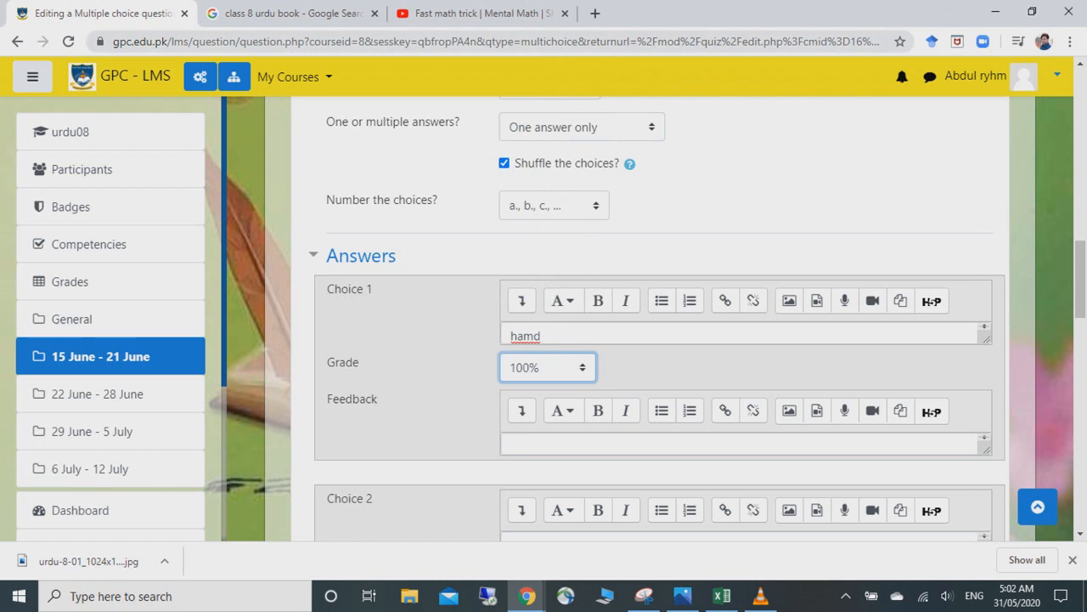
scroll(697, 318, "down", 1)
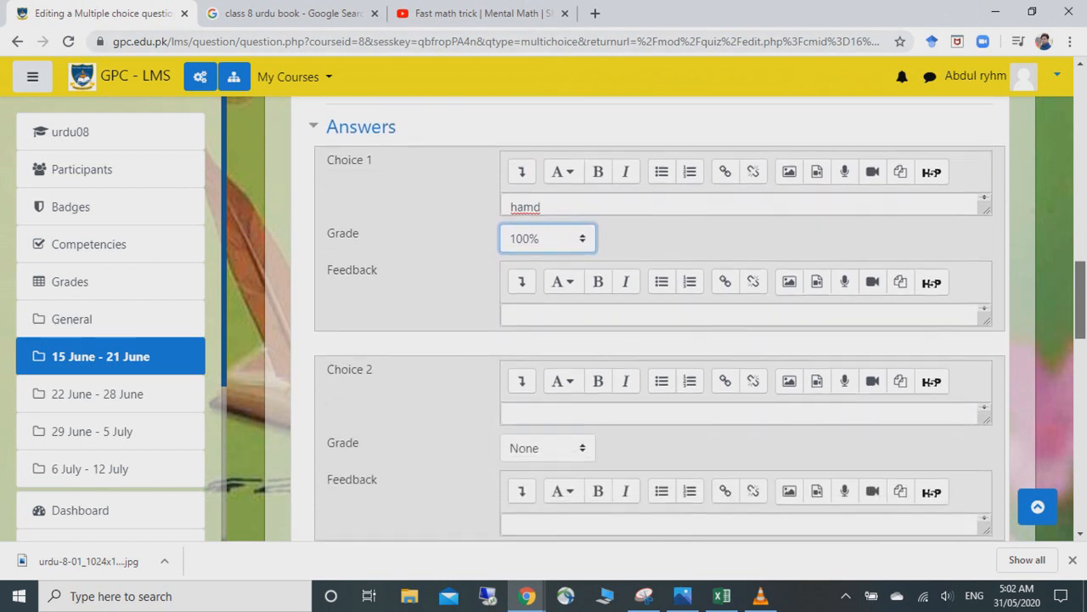
left_click(548, 238)
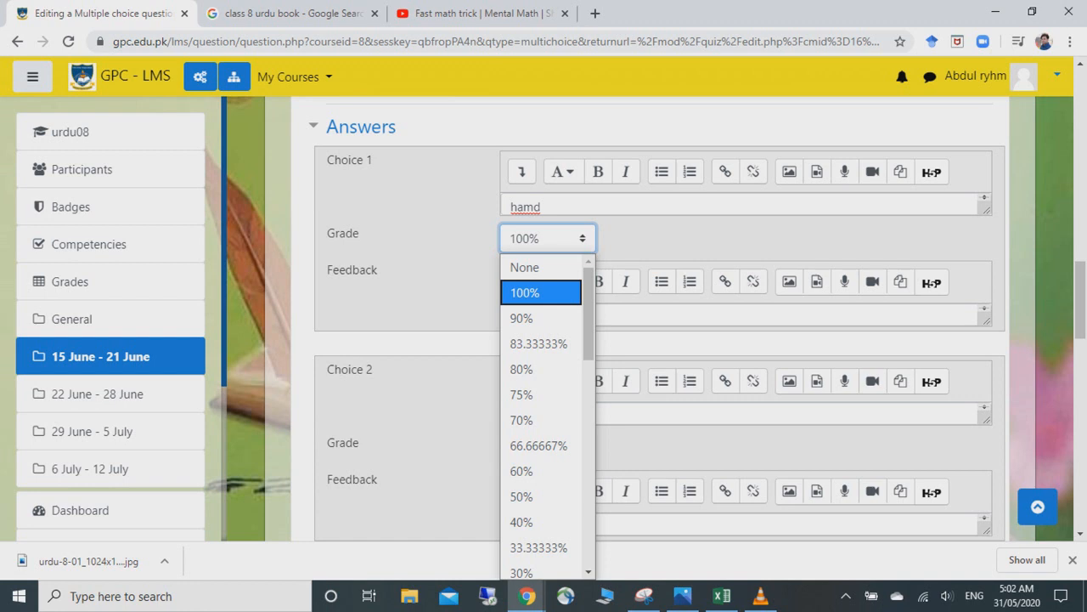
scroll(540, 378, "down", 4)
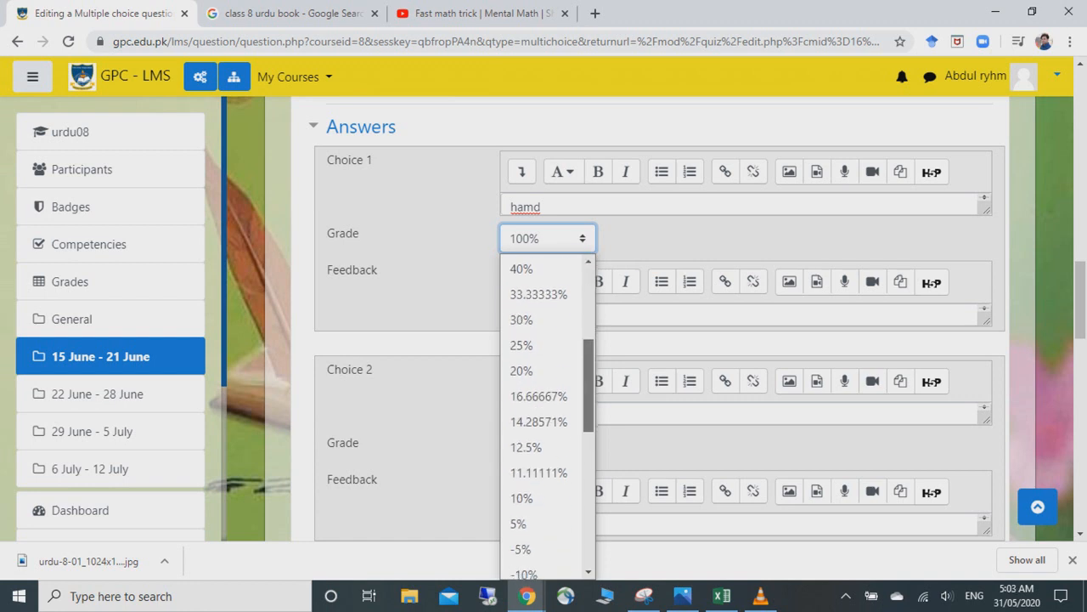
left_click(527, 404)
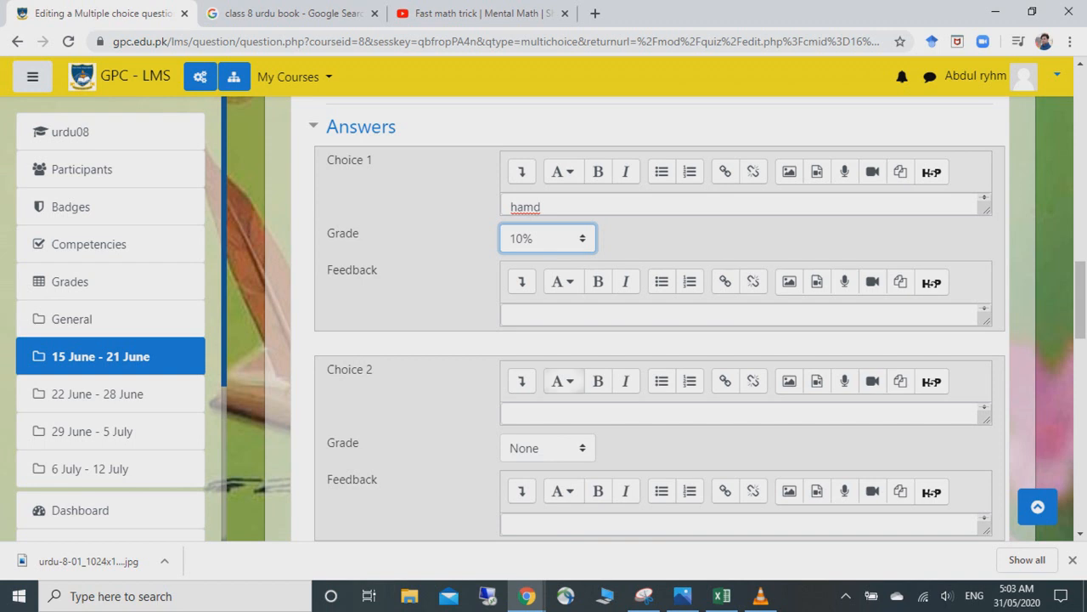
scroll(659, 323, "down", 3)
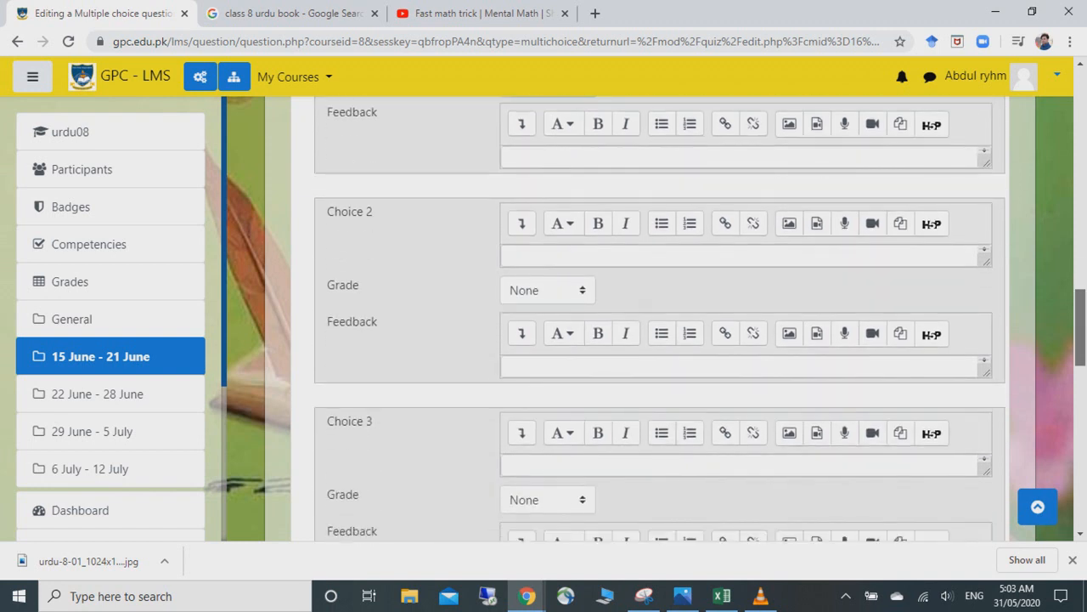
scroll(659, 319, "down", 3)
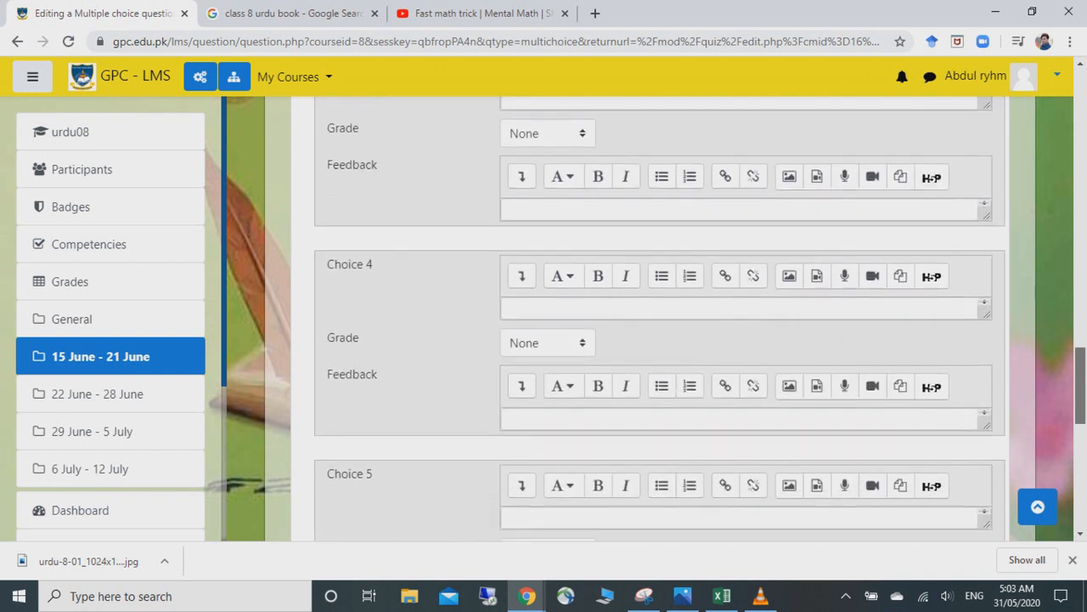
scroll(659, 318, "down", 5)
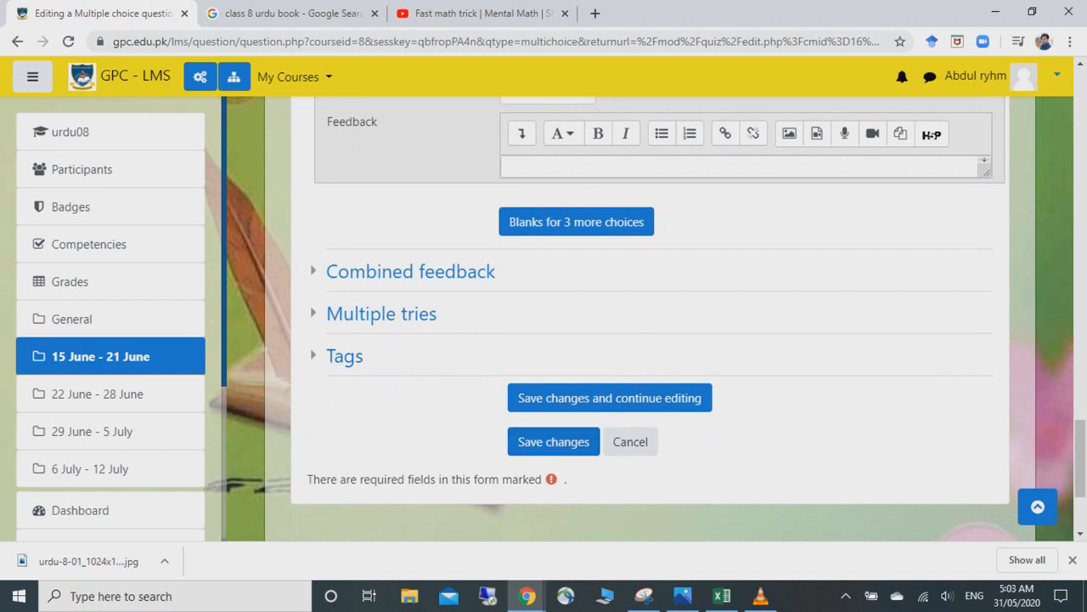
- Set the penalty for each incorrect try to 100% and submit the question
left_click(381, 313)
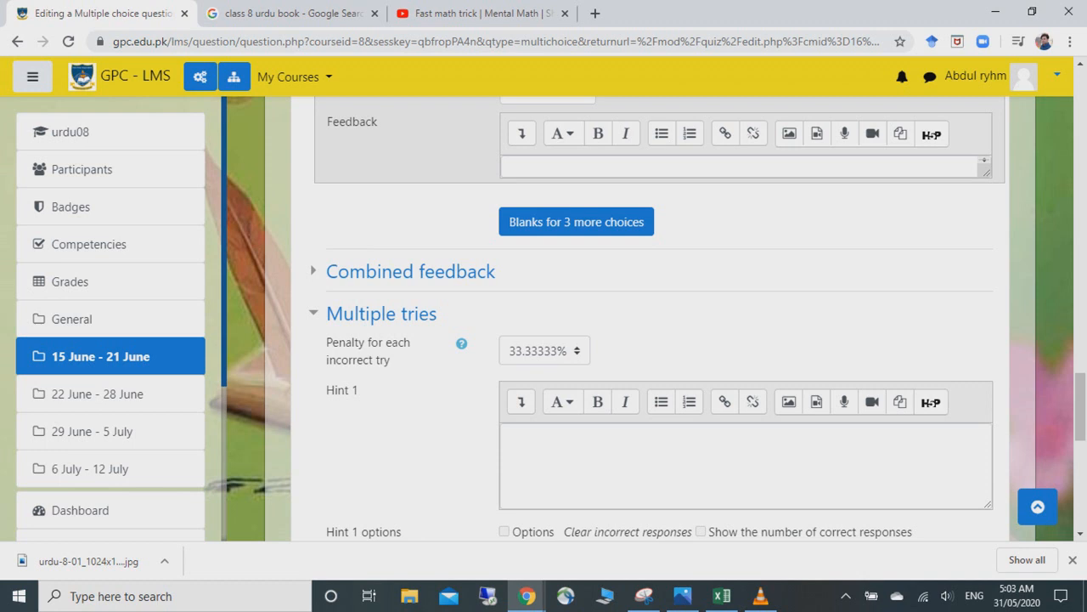
scroll(1080, 408, "down", 3)
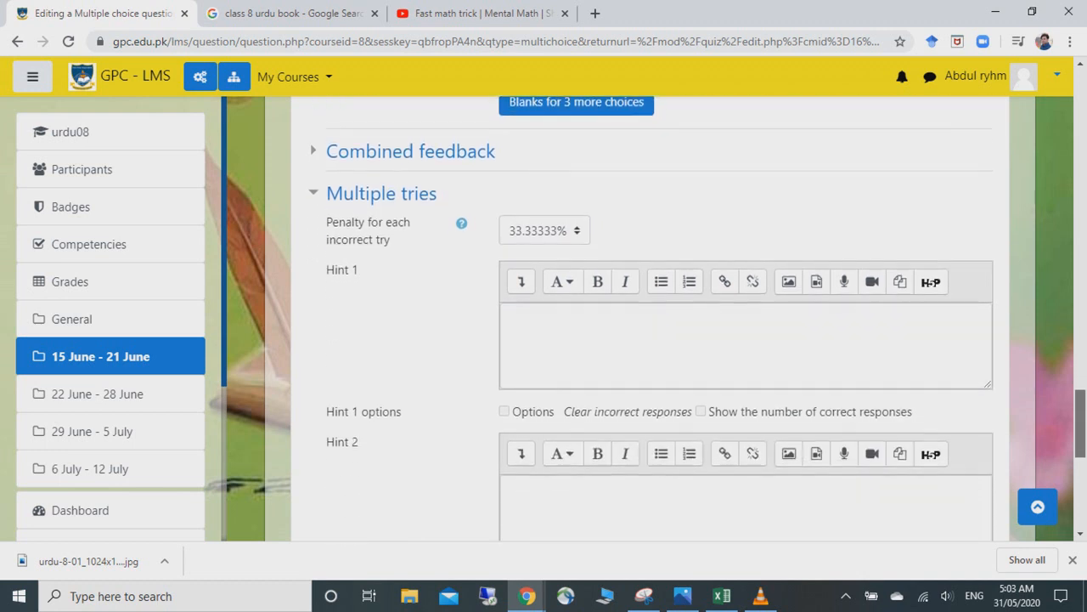
scroll(1081, 407, "up", 3)
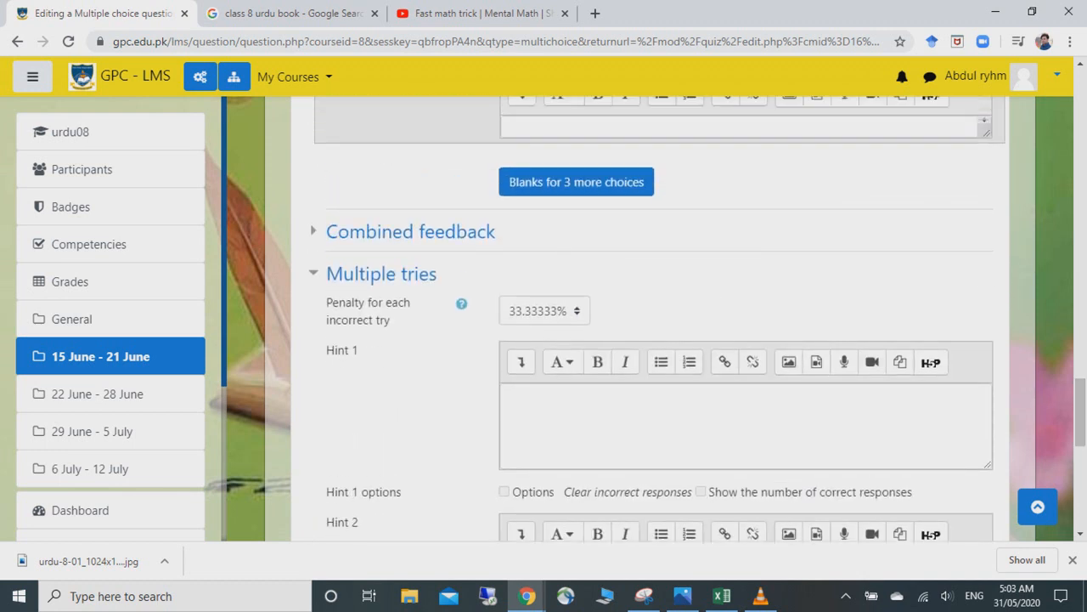
left_click(544, 311)
left_click(535, 339)
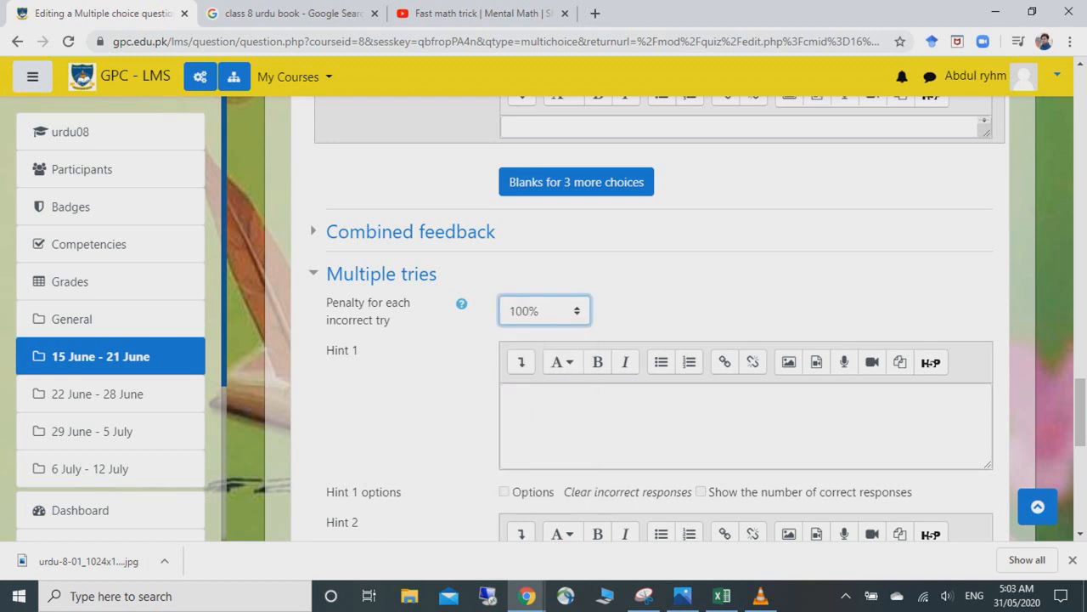
scroll(1081, 412, "down", 5)
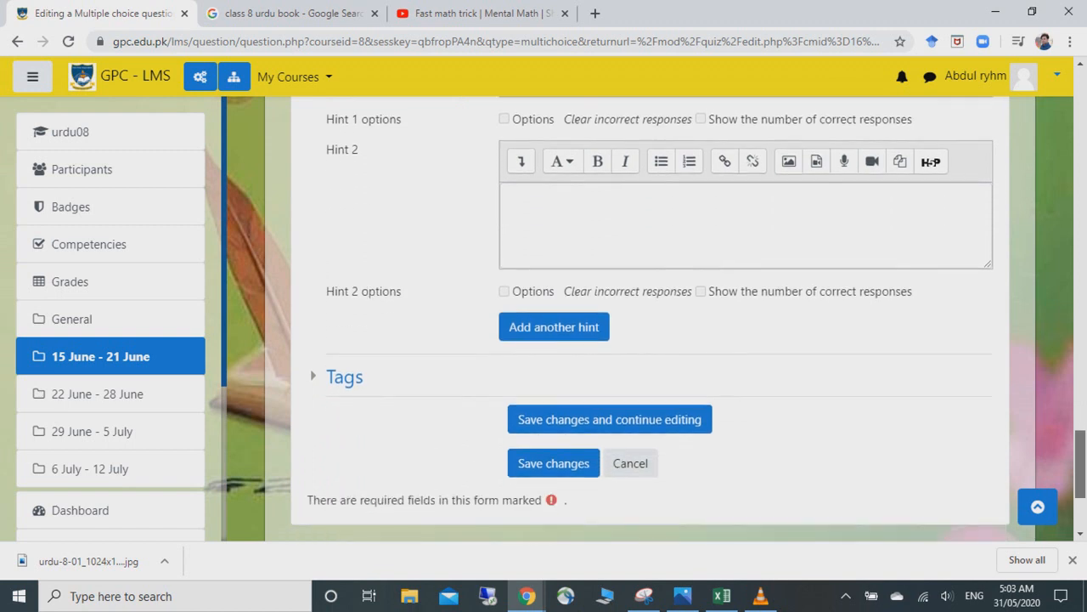
scroll(650, 319, "down", 1)
left_click(553, 366)
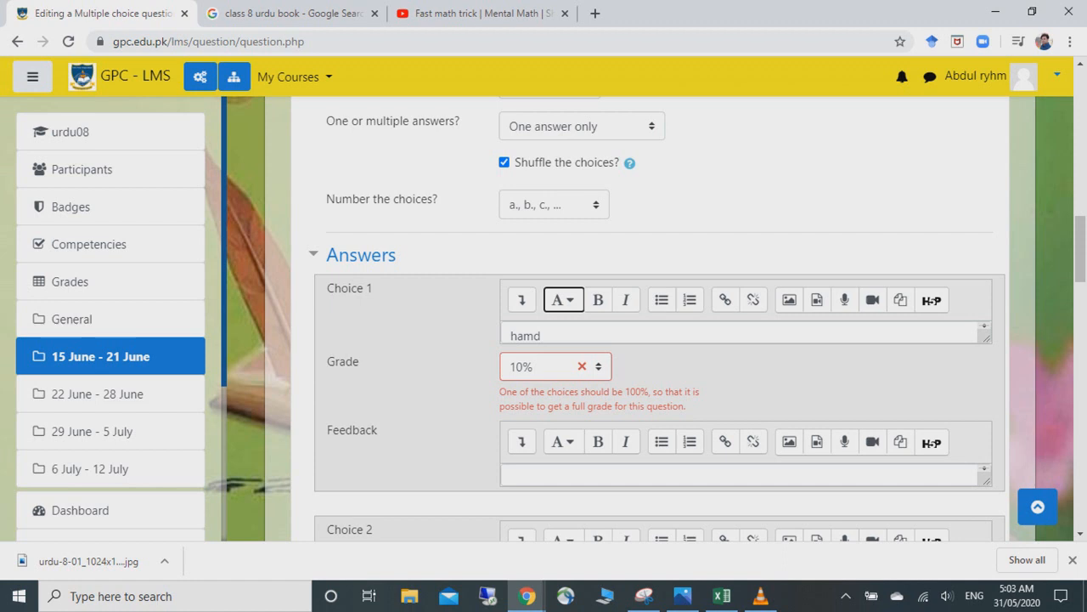
- Change Choice 1's grade to 100% and save while continuing to edit
left_click(552, 366)
scroll(553, 178, "up", 3)
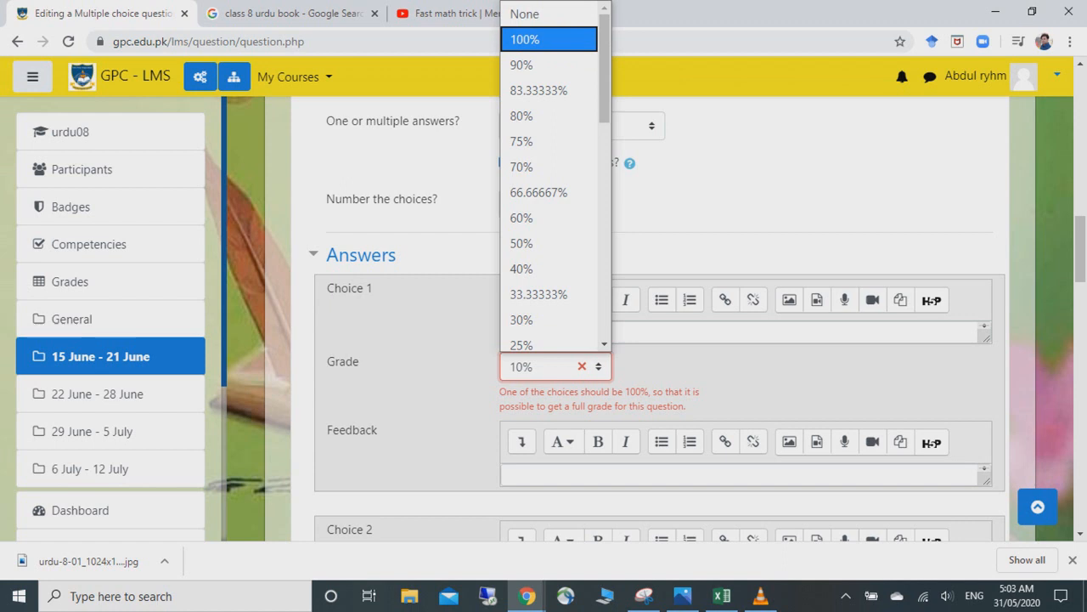
left_click(549, 40)
scroll(654, 339, "up", 3)
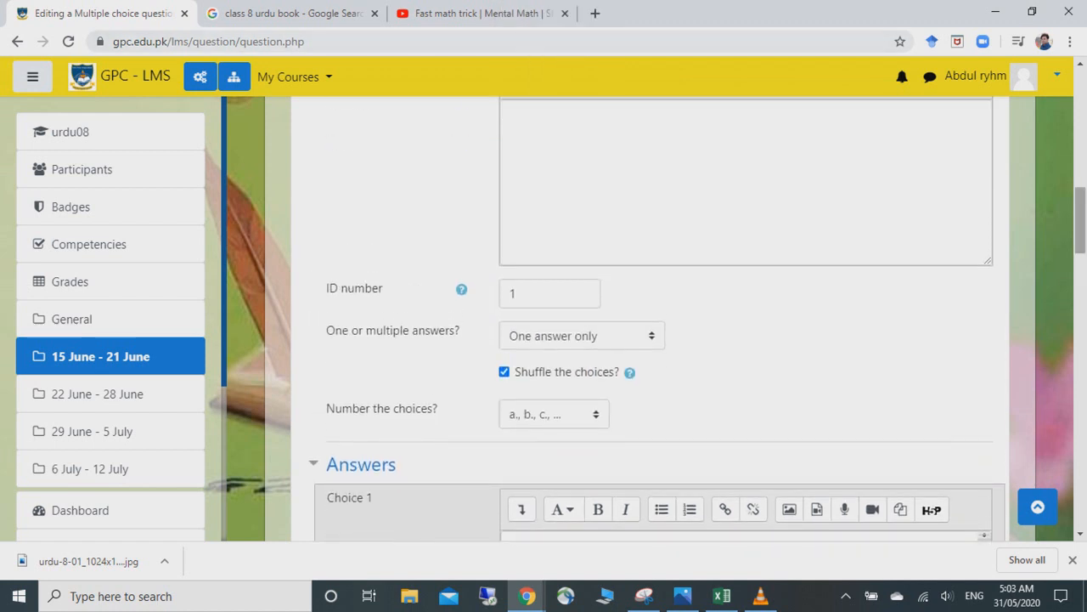
scroll(654, 340, "up", 3)
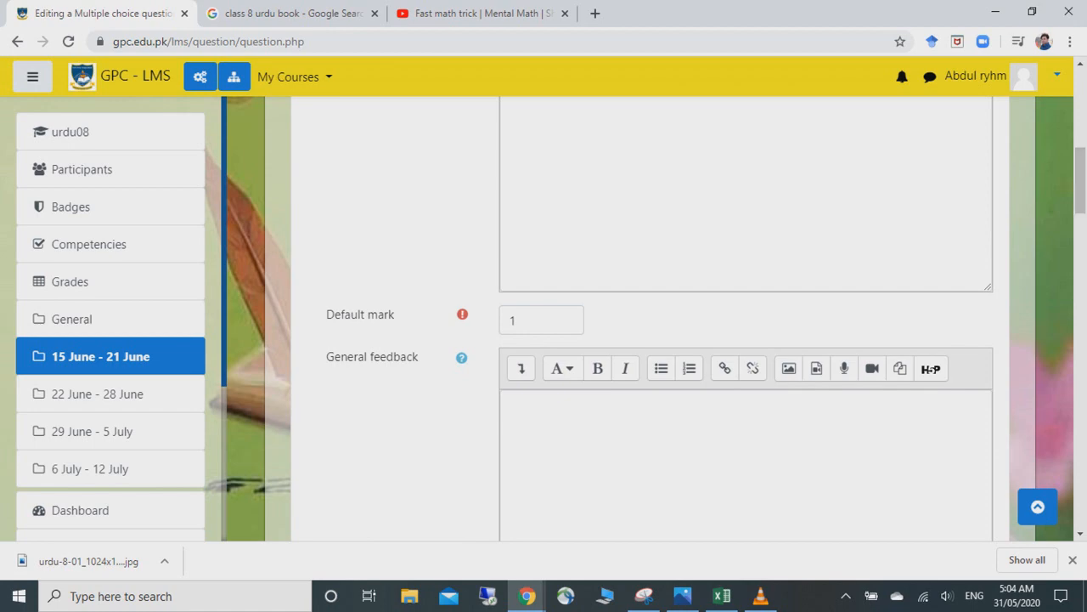
scroll(654, 340, "down", 5)
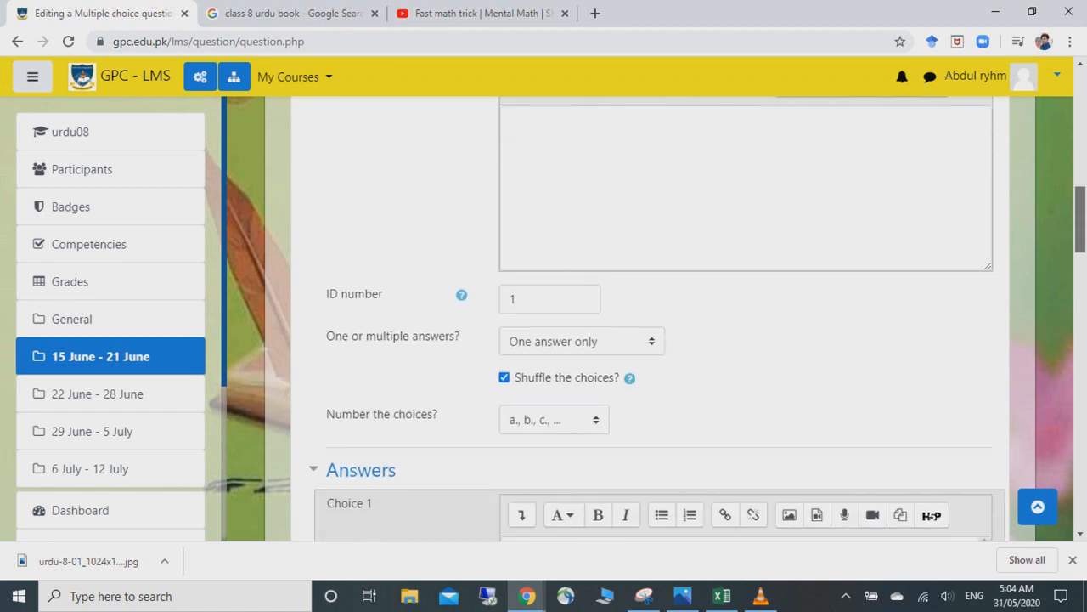
scroll(660, 318, "down", 10)
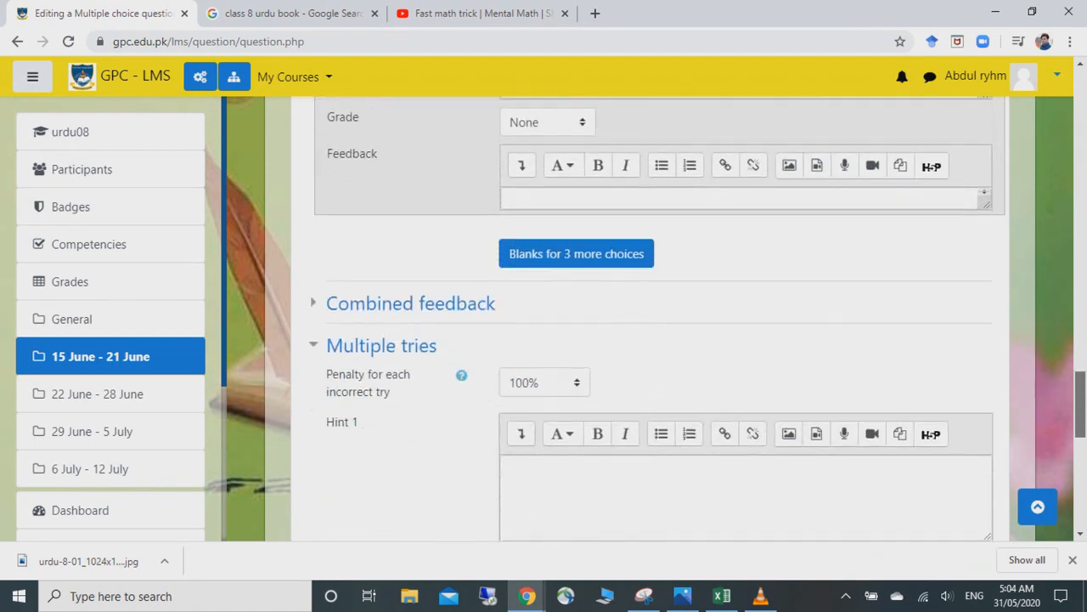
scroll(654, 319, "down", 7)
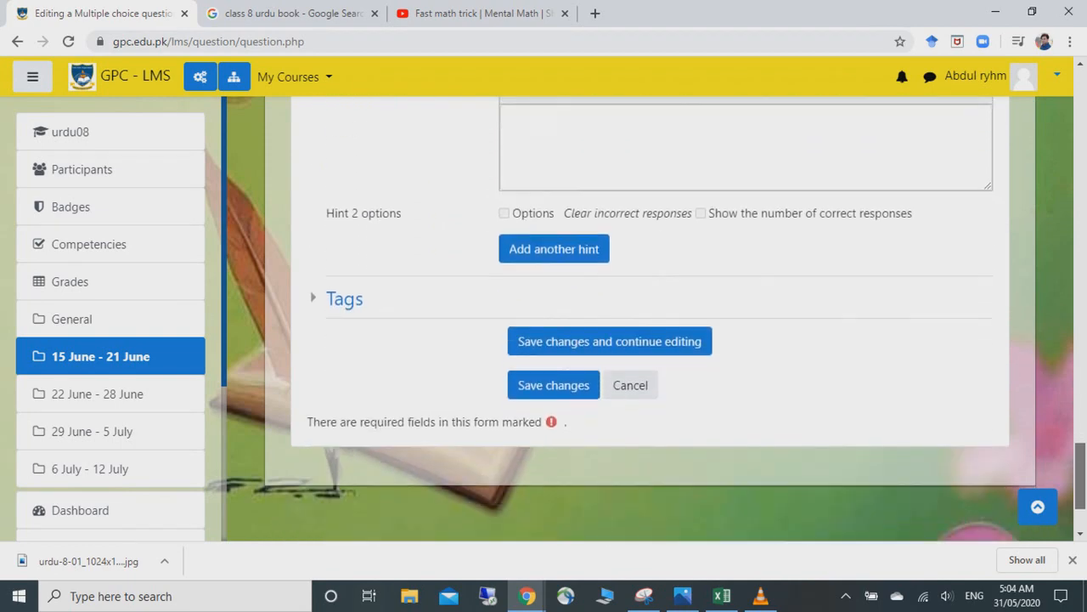
left_click(610, 329)
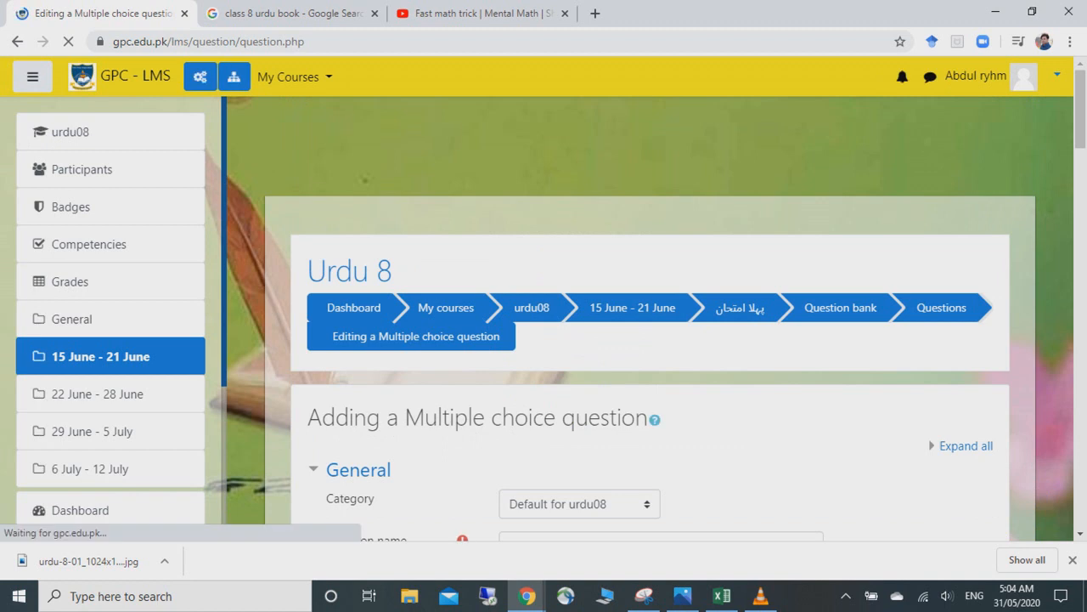
- Enter 'naat' as Choice 2 and save the question back to the quiz
scroll(654, 340, "down", 4)
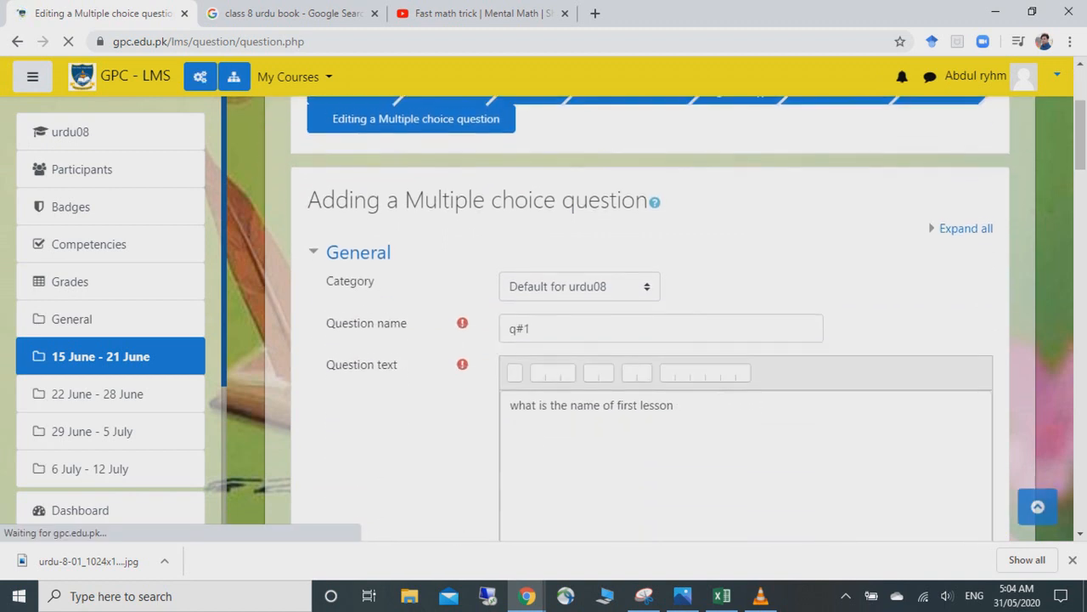
scroll(654, 340, "down", 5)
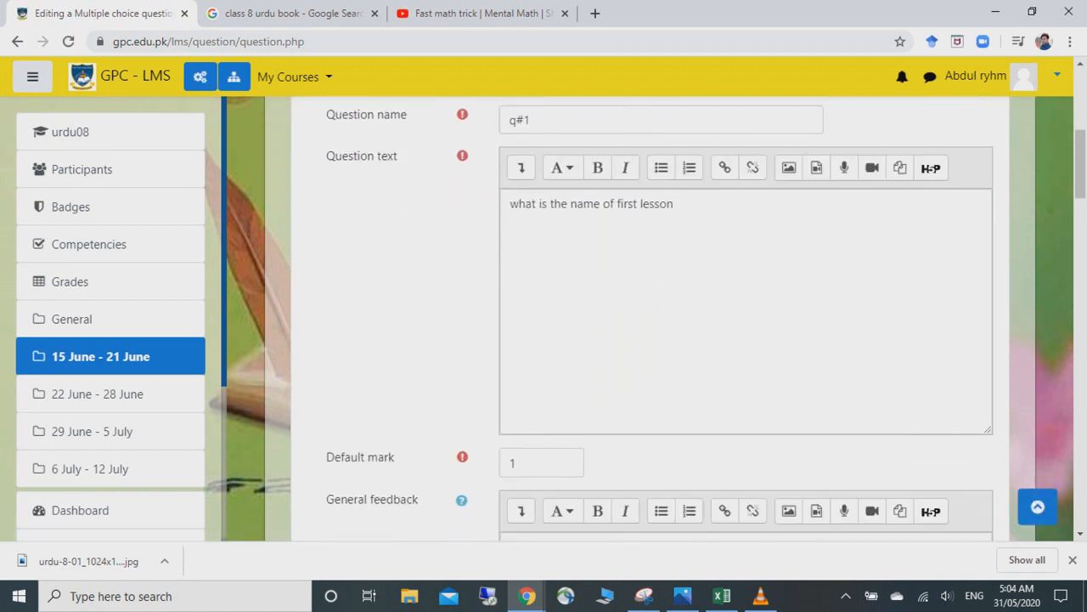
scroll(654, 339, "down", 7)
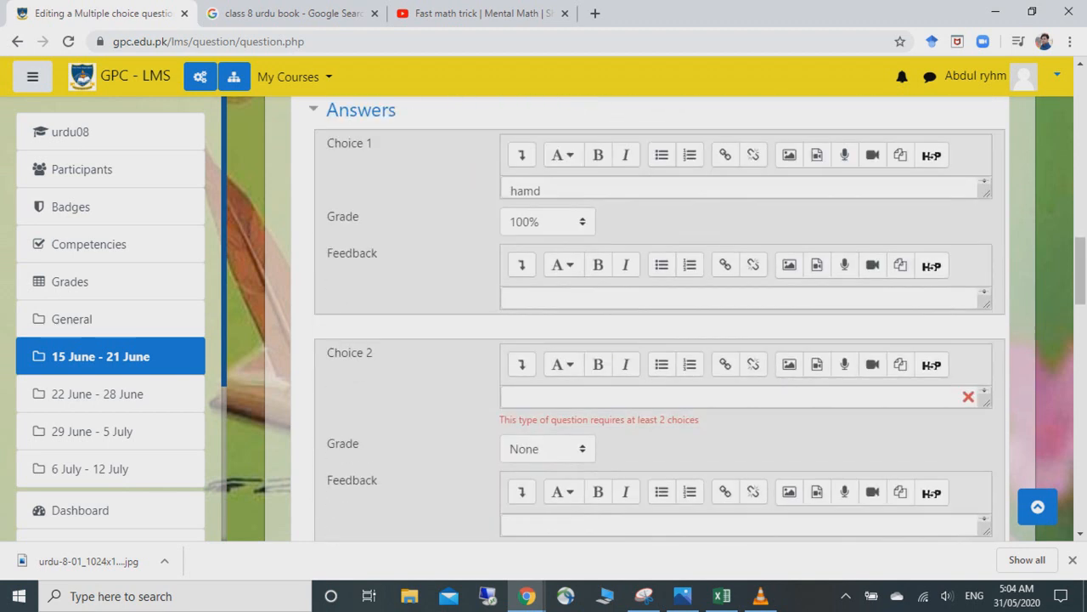
left_click(654, 264)
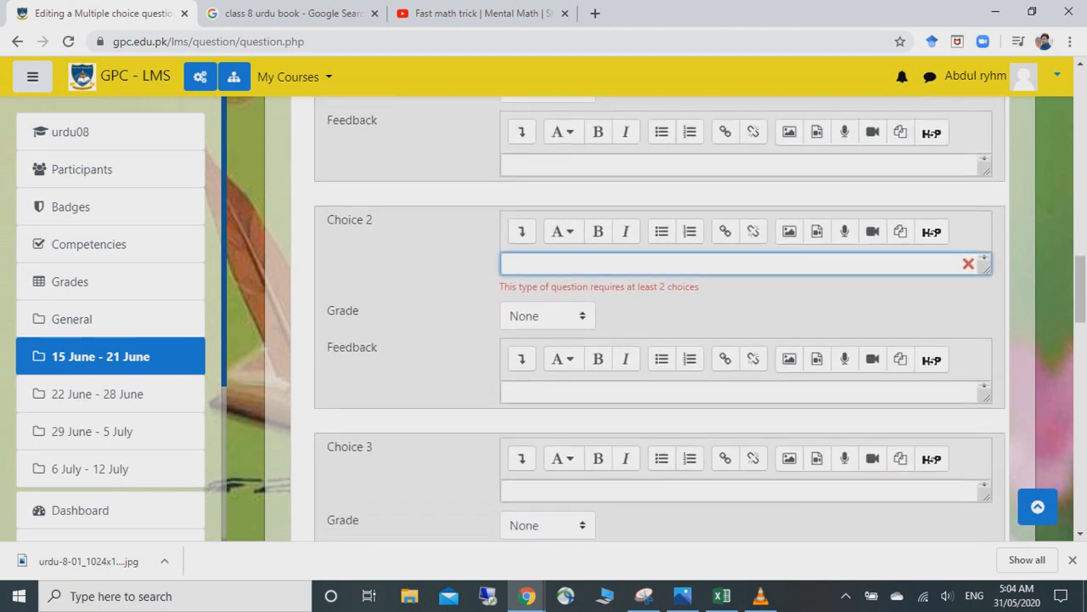
type("naat")
left_click_drag(1081, 289, 1080, 461)
left_click(554, 494)
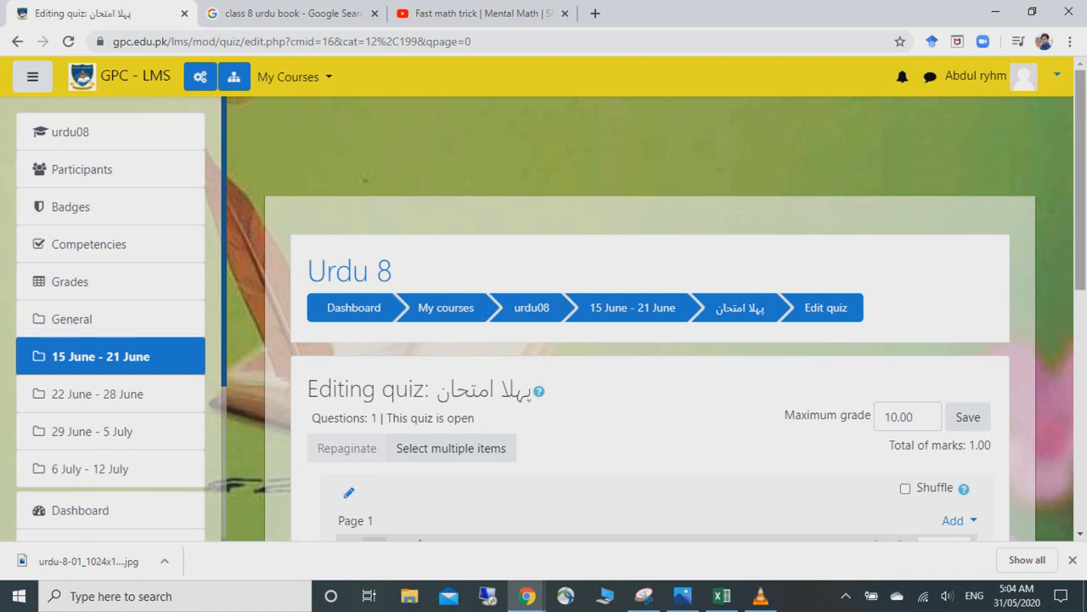
- Open q#1 for editing, return to the quiz page, then switch to the VLC window
scroll(650, 340, "down", 3)
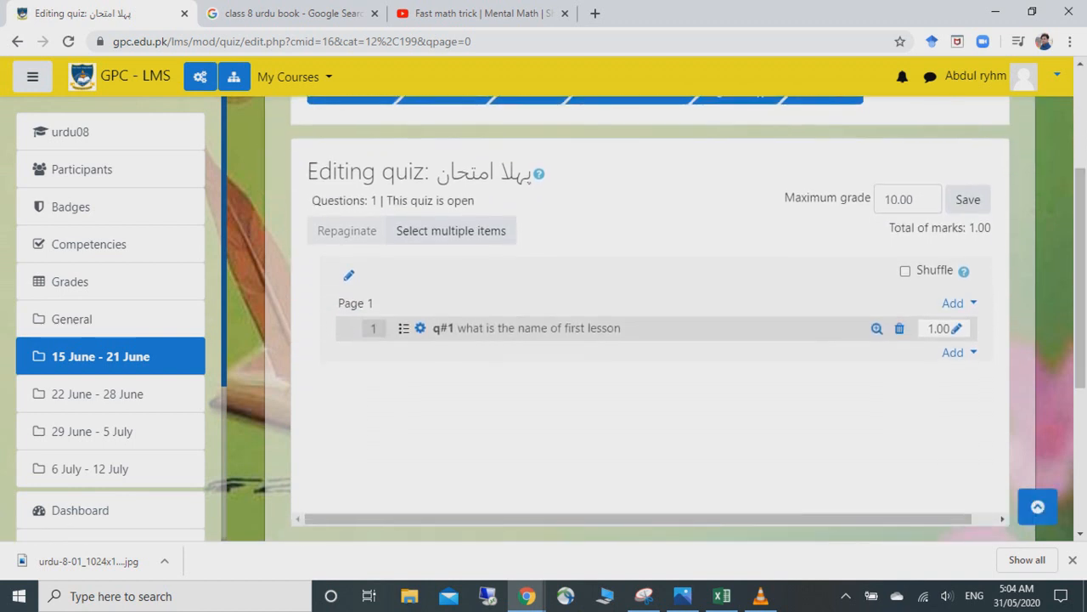
left_click(420, 328)
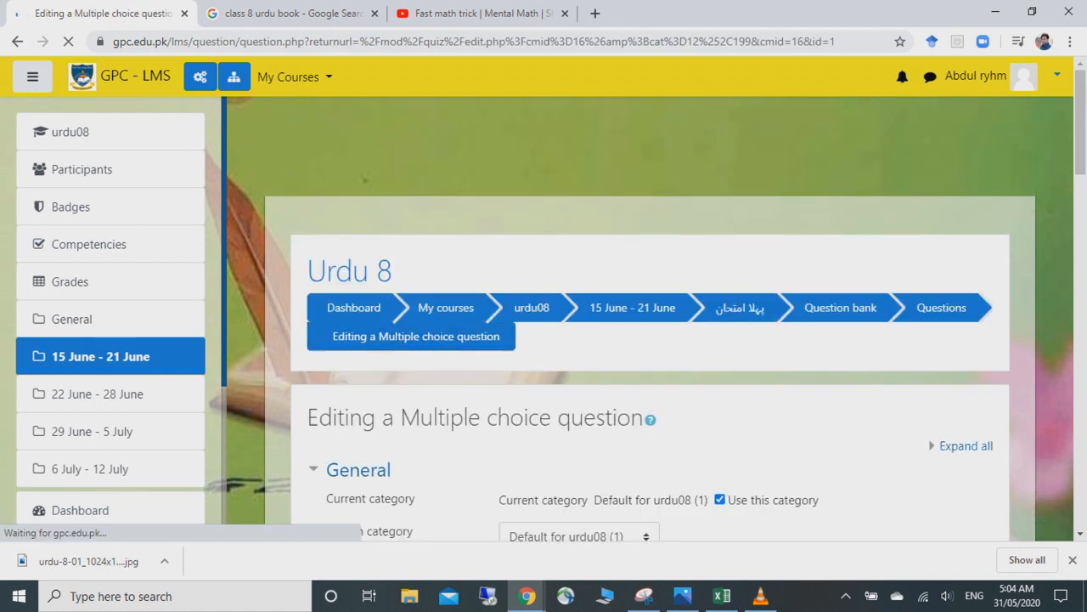
scroll(650, 319, "down", 3)
scroll(650, 319, "up", 3)
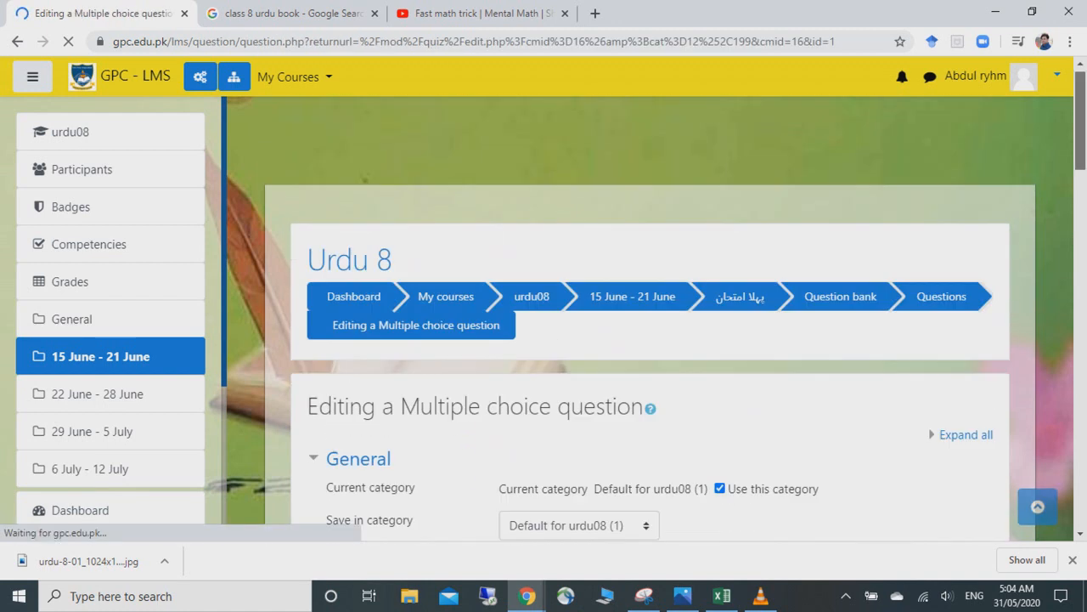
left_click(17, 41)
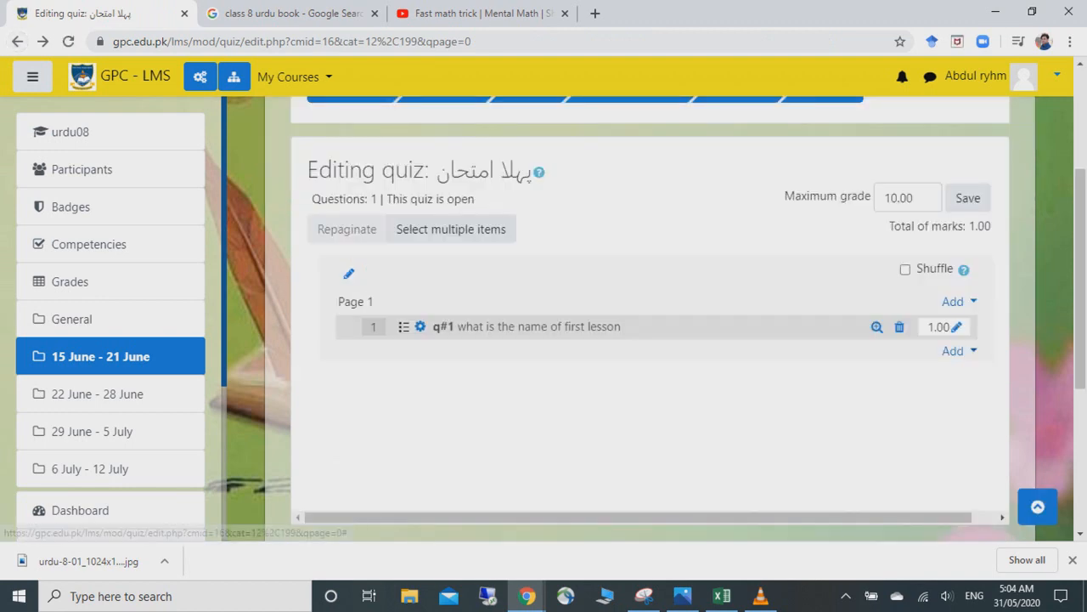
left_click(953, 351)
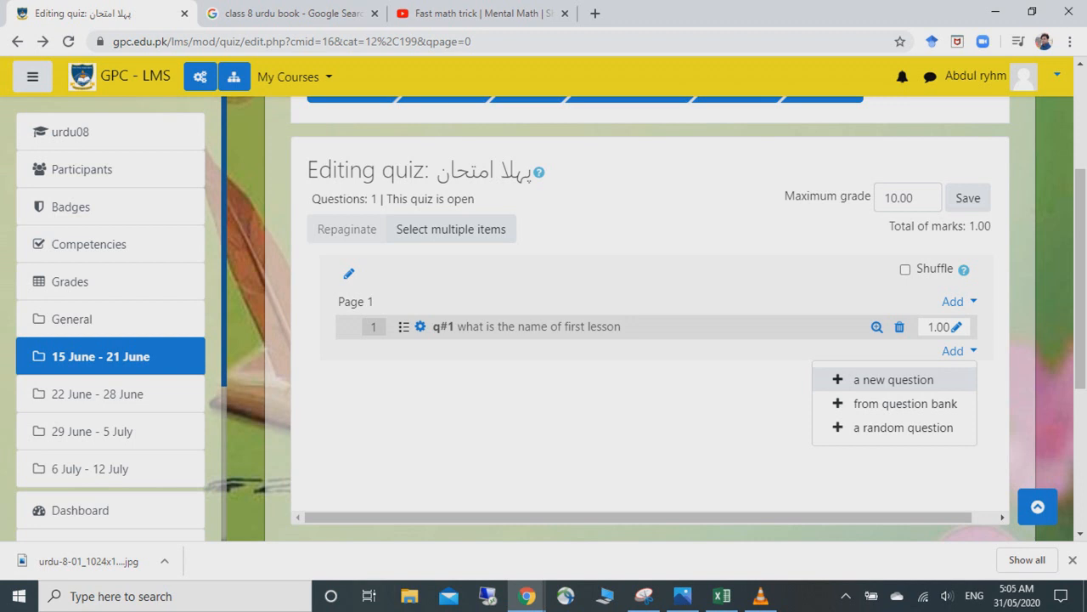
left_click(760, 596)
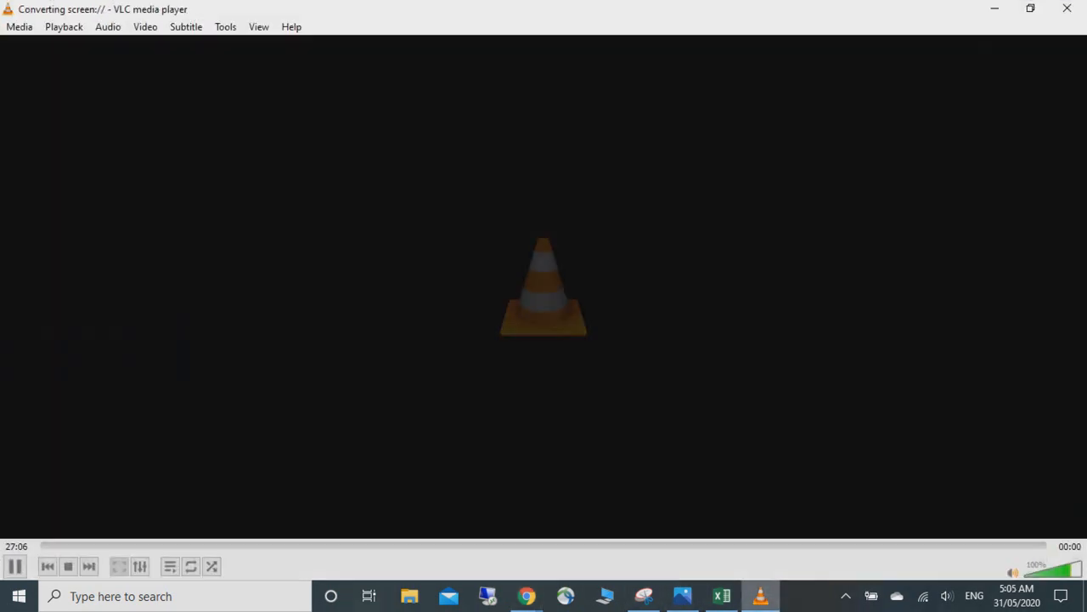